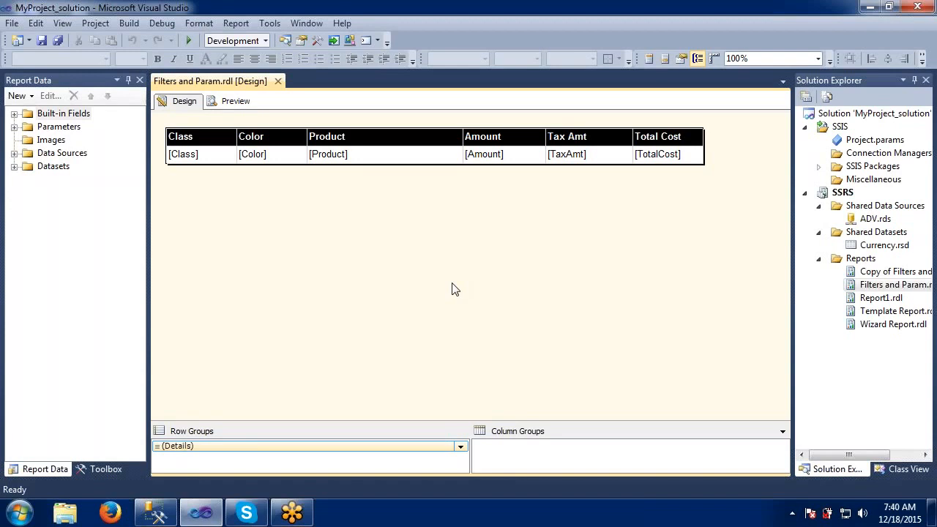
pyautogui.click(227, 137)
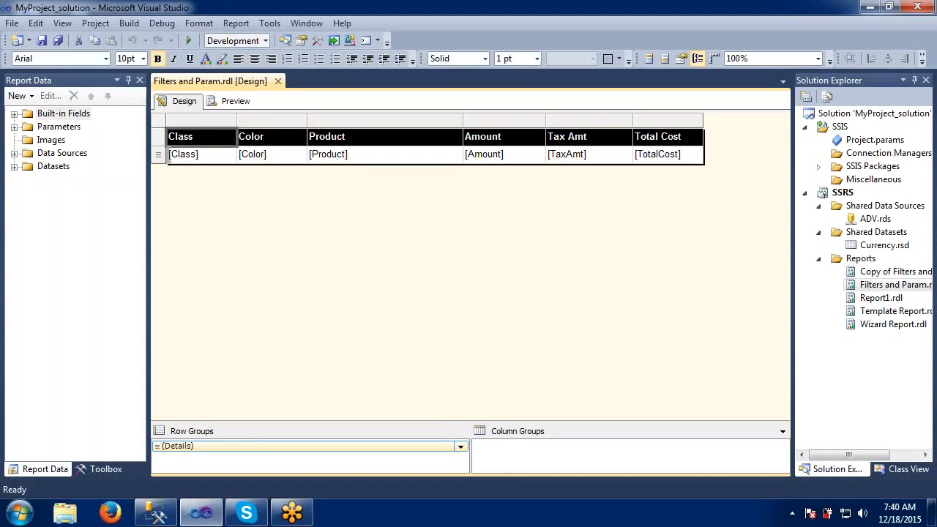
pyautogui.click(164, 126)
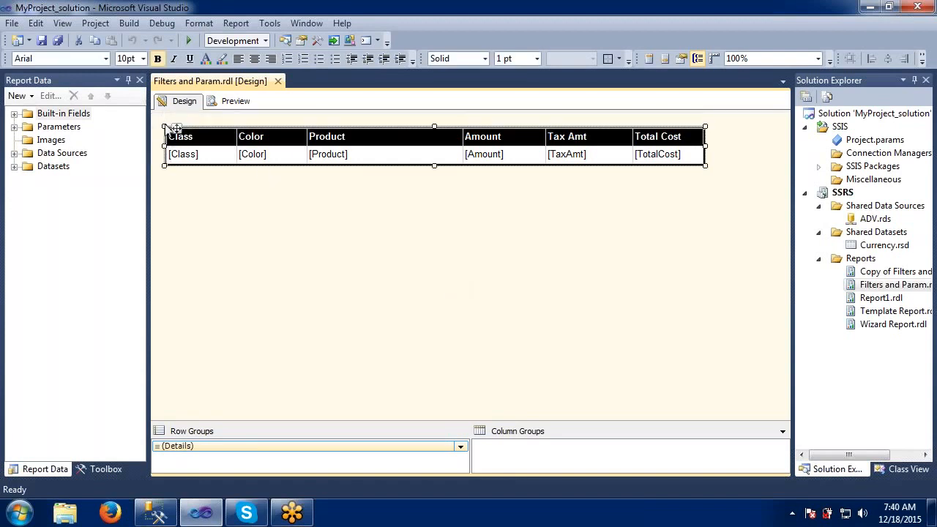
pyautogui.doubleClick(178, 155)
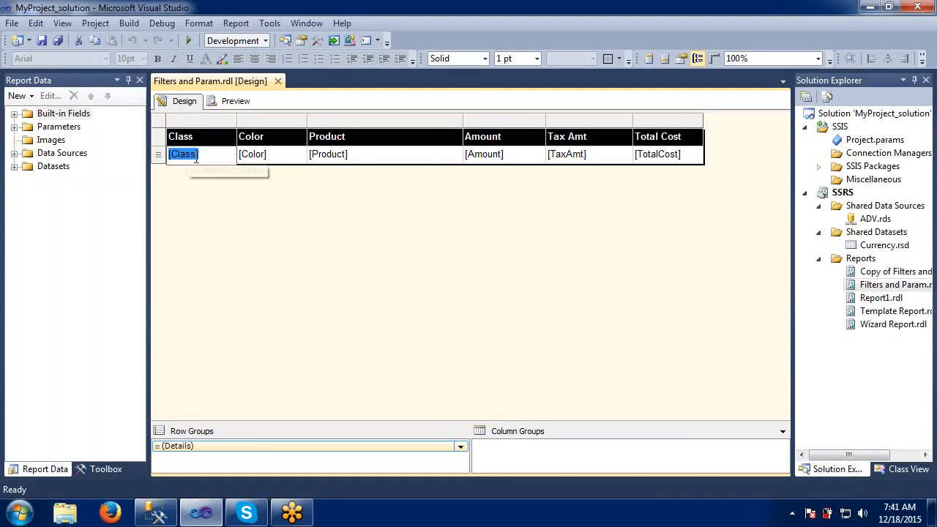
pyautogui.click(223, 152)
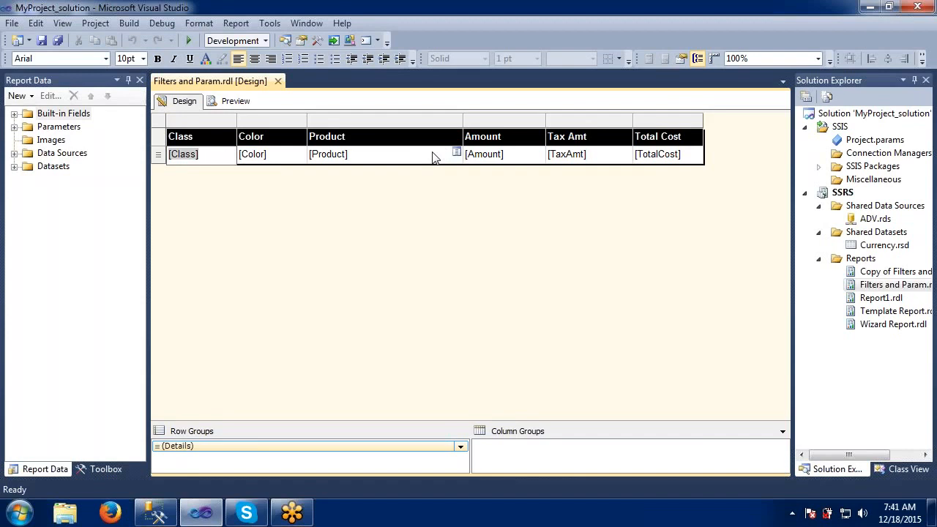
# Step: Look over the text box properties of the Product detail cell and close them
pyautogui.rightClick(433, 156)
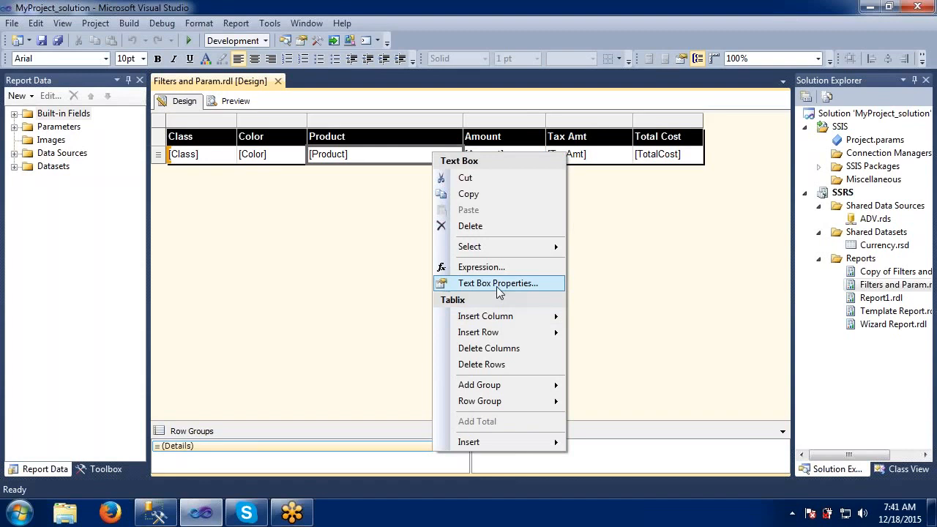
pyautogui.click(498, 283)
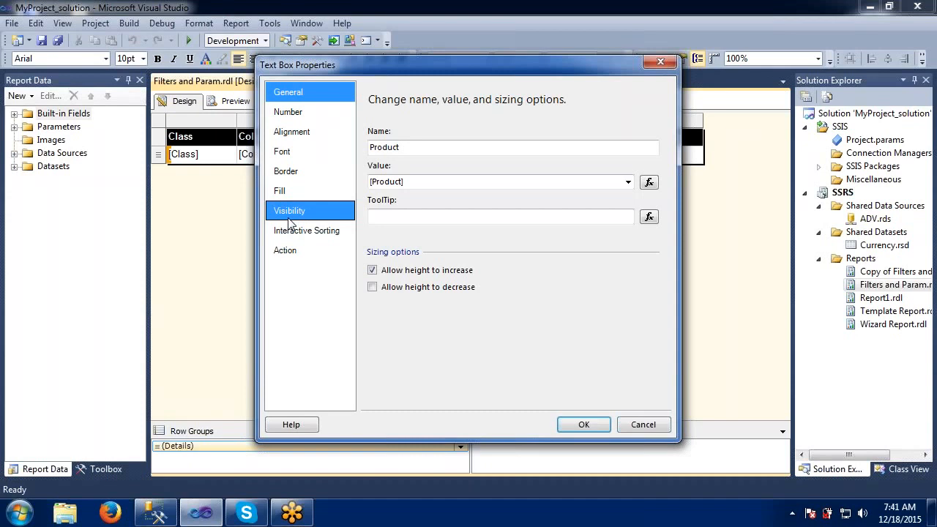
pyautogui.click(652, 64)
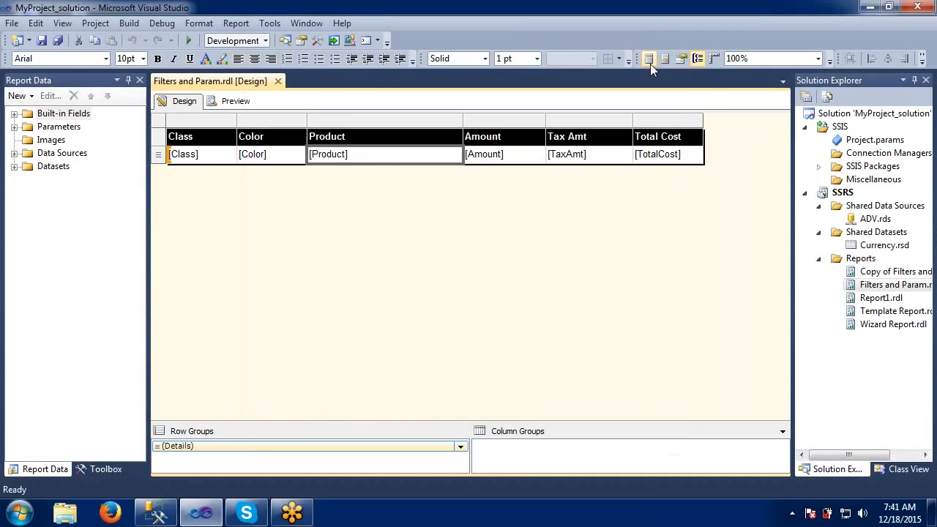
pyautogui.click(211, 160)
pyautogui.rightClick(211, 160)
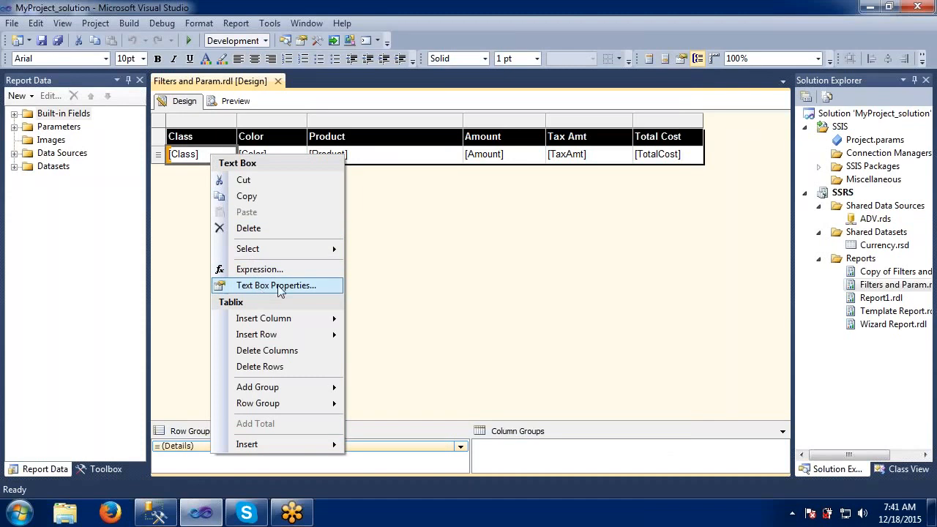
pyautogui.click(610, 163)
pyautogui.rightClick(608, 159)
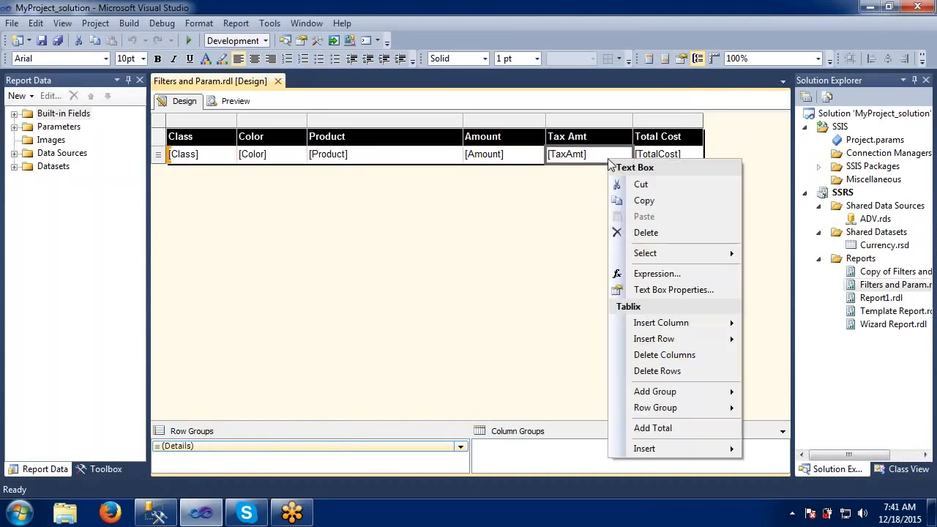
pyautogui.click(390, 158)
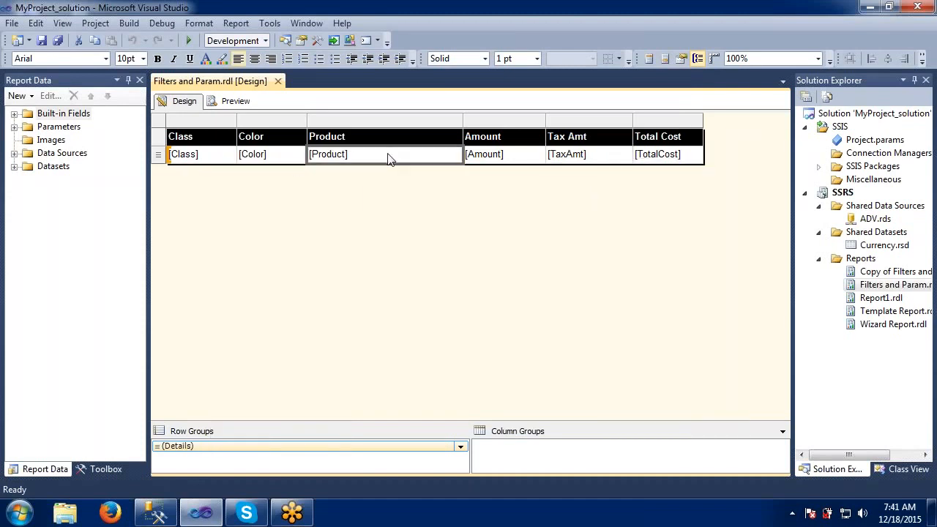
pyautogui.doubleClick(252, 154)
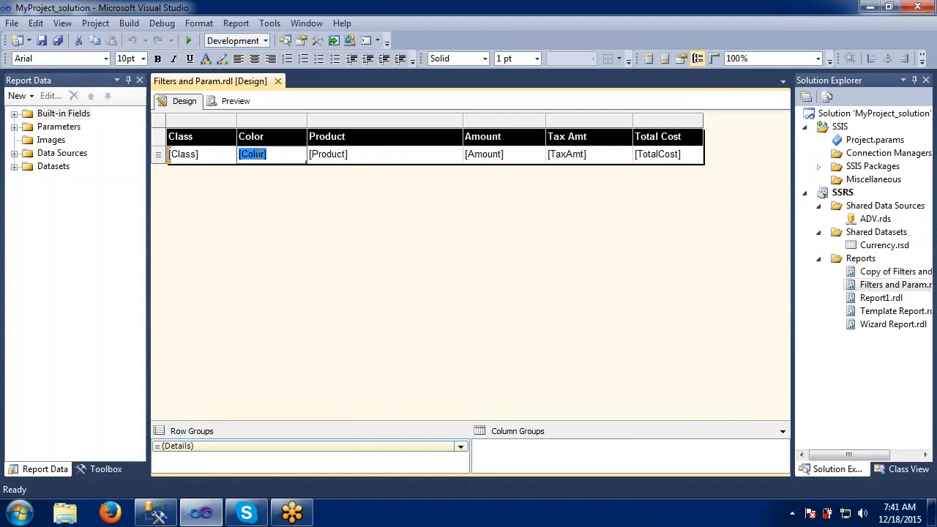
# Step: Open the Product detail cell's text box properties and examine the Number, Alignment, Font, Border and Fill options
pyautogui.rightClick(341, 153)
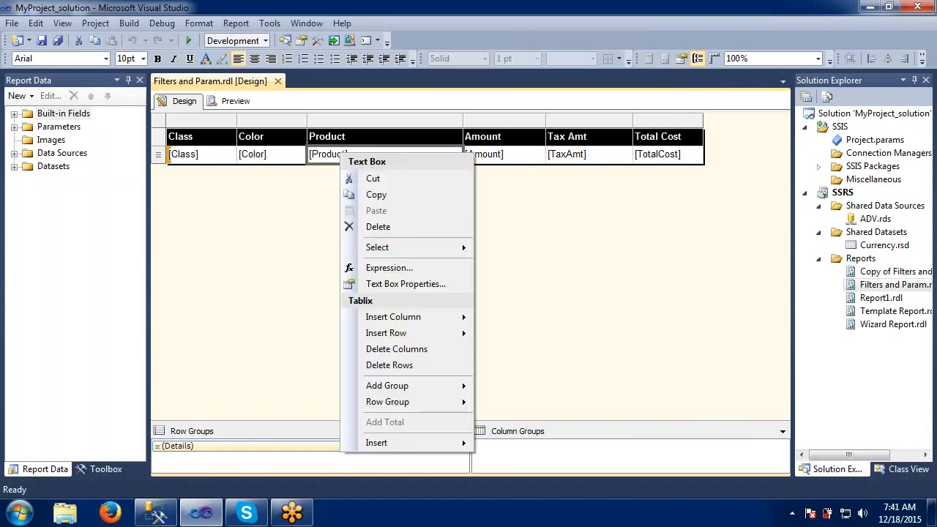
pyautogui.click(380, 287)
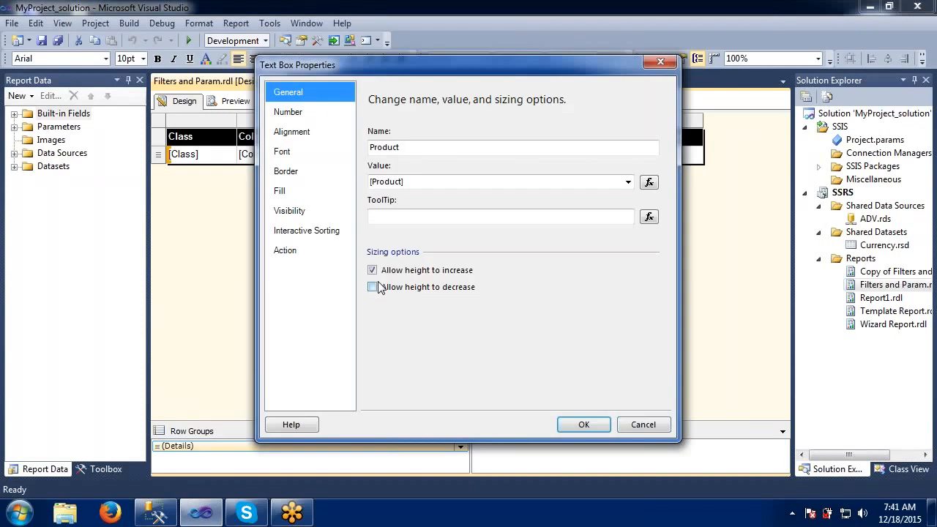
pyautogui.click(280, 114)
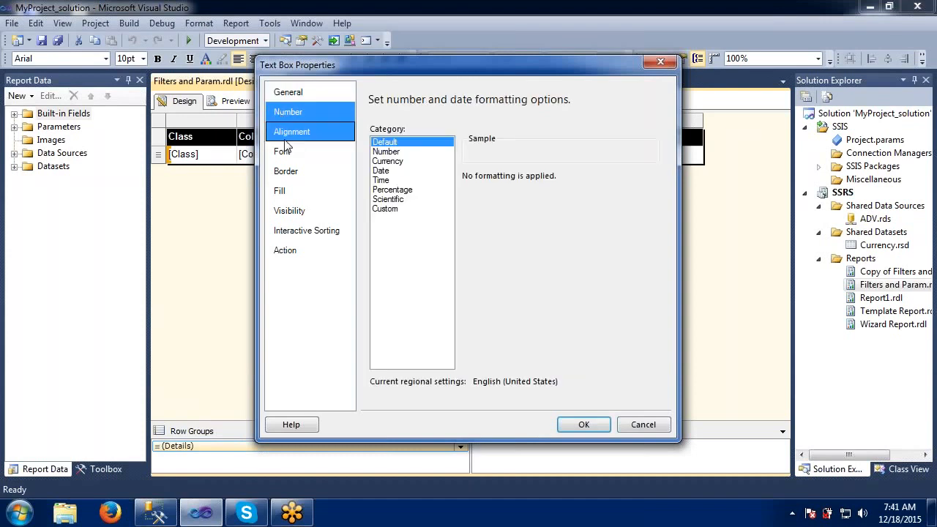
pyautogui.click(285, 139)
pyautogui.click(284, 152)
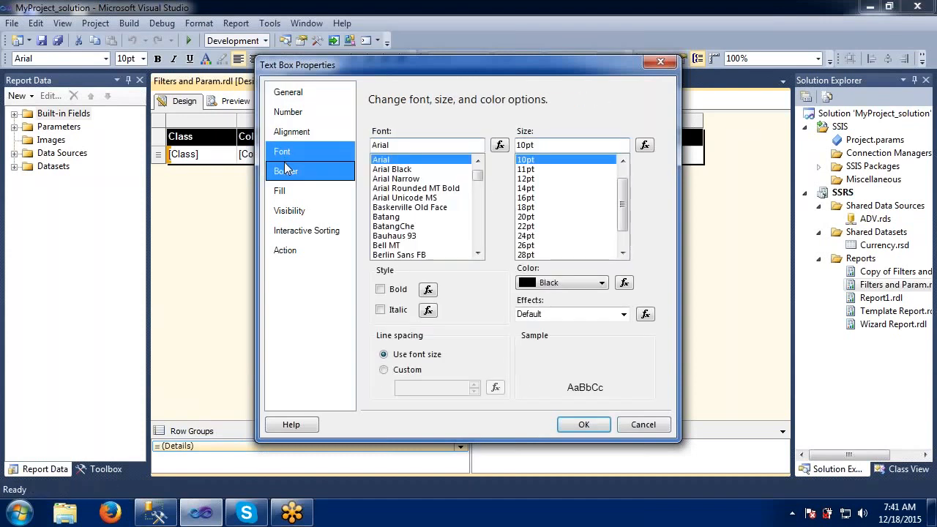
pyautogui.click(286, 170)
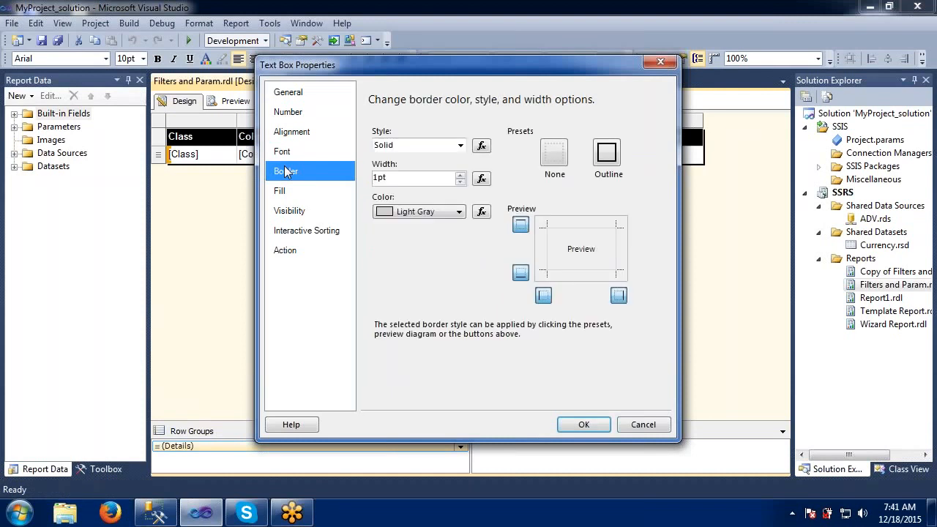
pyautogui.click(284, 191)
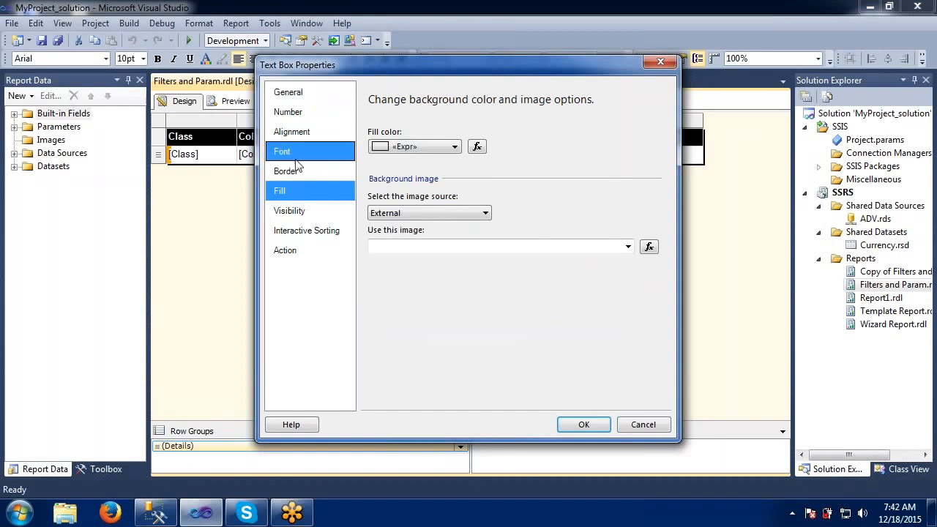
# Step: Set the Product text box's tooltip to "Testing" in its general properties and apply the change
pyautogui.click(297, 93)
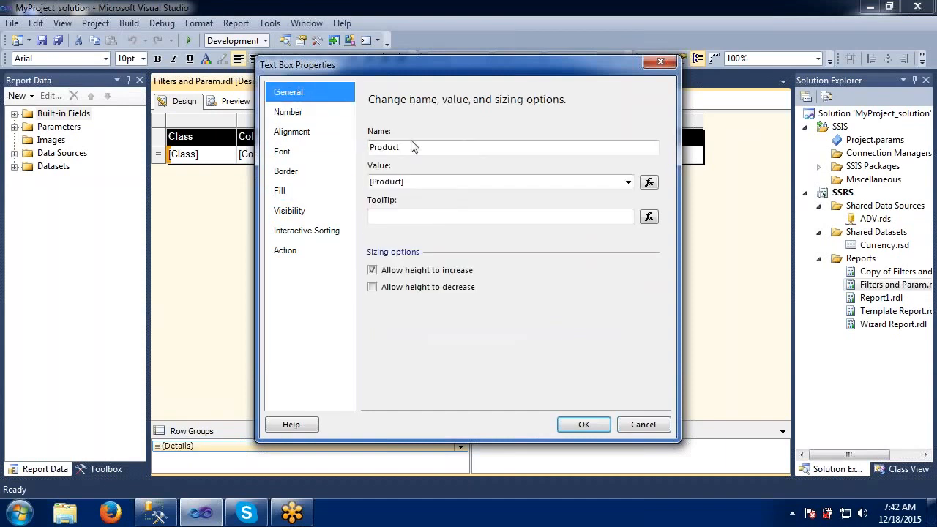
pyautogui.click(560, 216)
pyautogui.write('T')
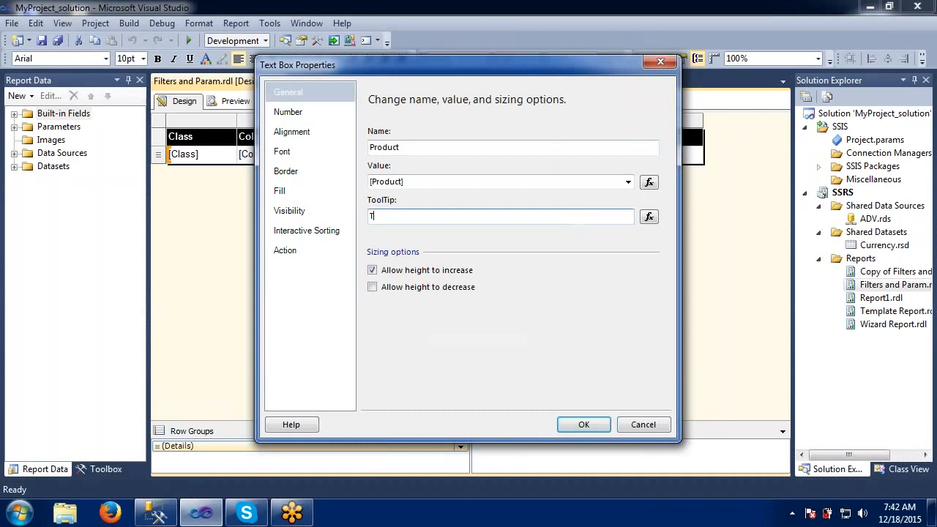
pyautogui.write('esting')
pyautogui.moveTo(375, 66); pyautogui.dragTo(353, 116)
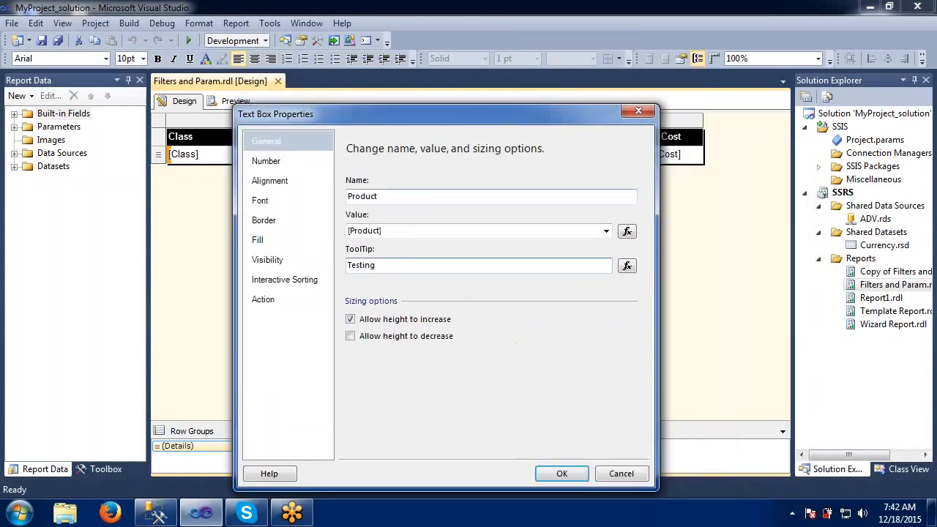
pyautogui.click(562, 473)
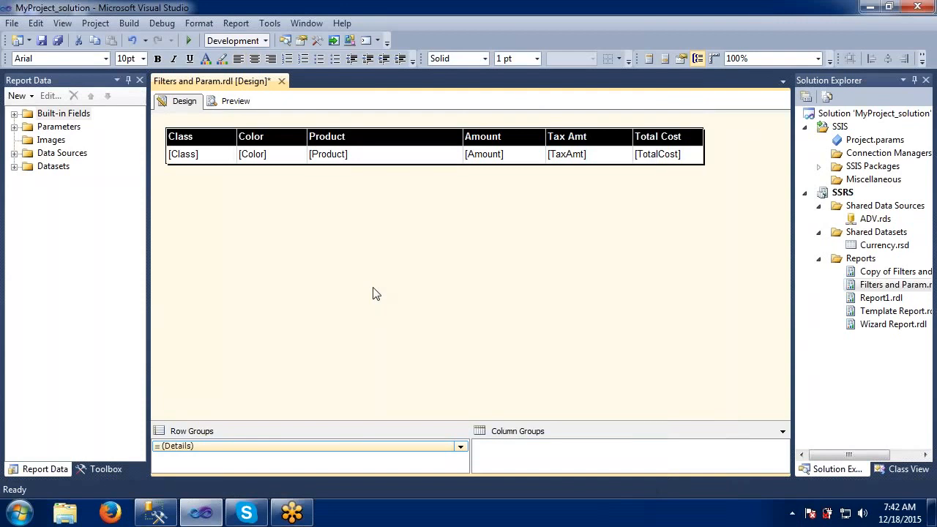
# Step: Preview the report and choose Blue and Grey for the Select Color parameter
pyautogui.click(232, 102)
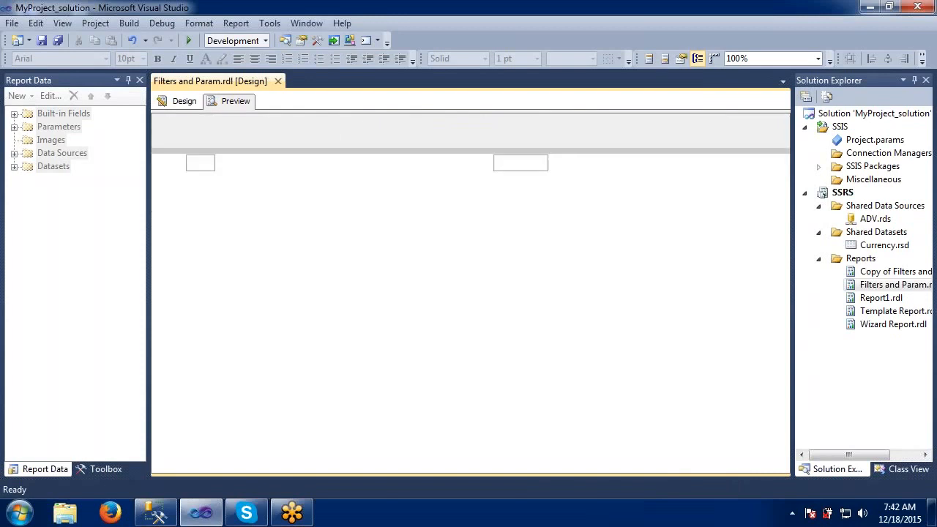
pyautogui.click(274, 126)
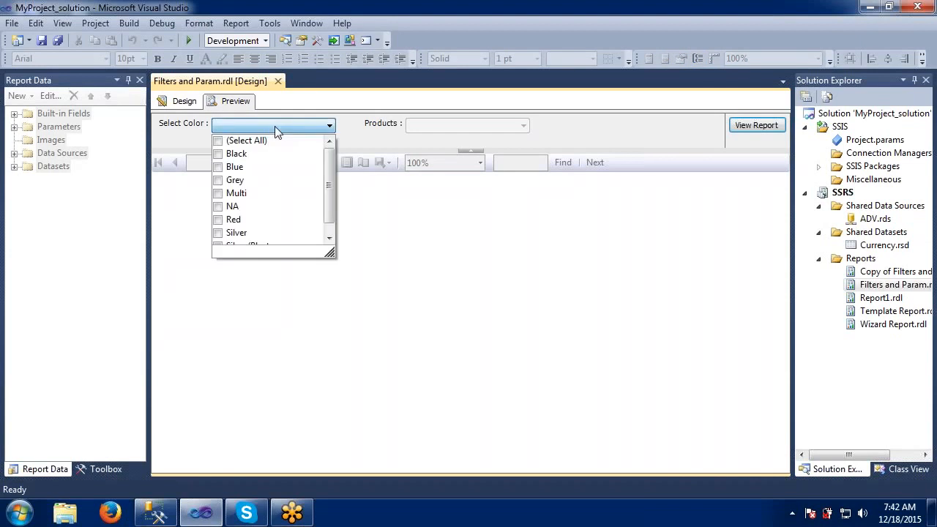
pyautogui.click(220, 141)
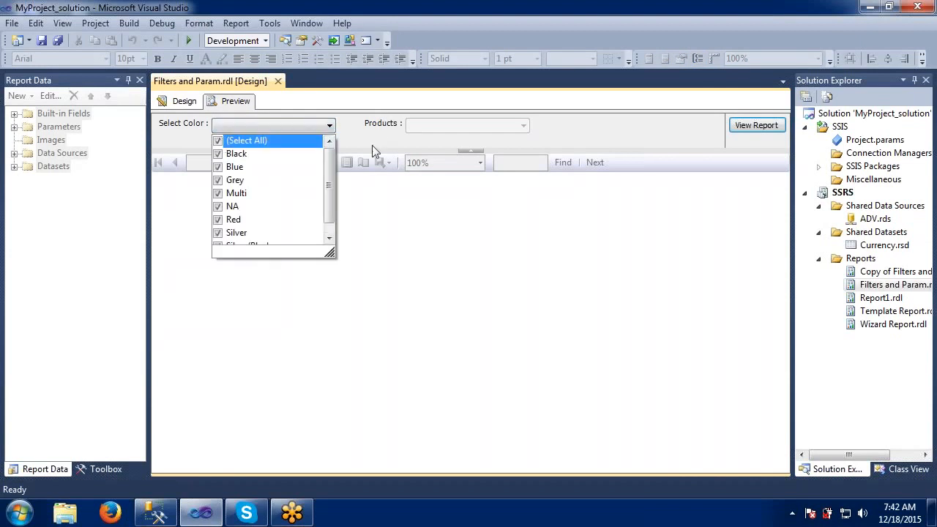
pyautogui.click(218, 141)
pyautogui.click(218, 167)
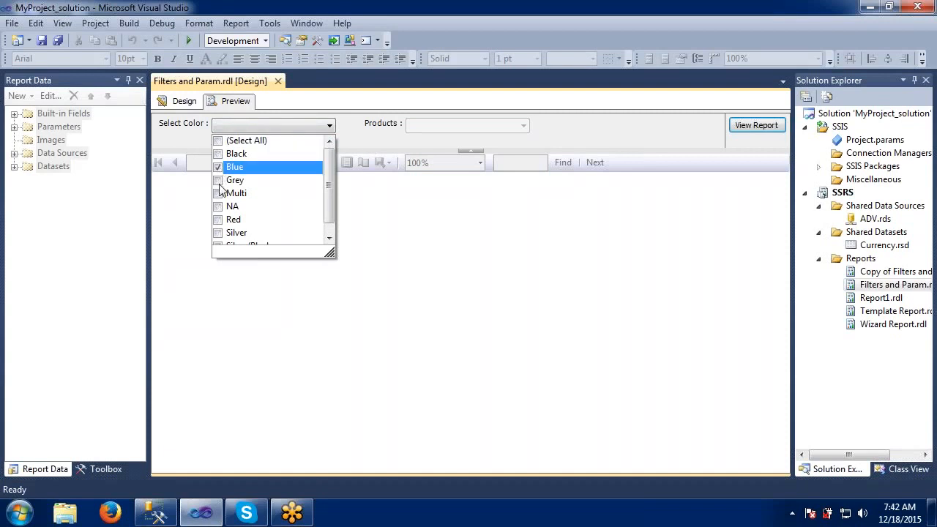
pyautogui.click(219, 181)
pyautogui.click(367, 148)
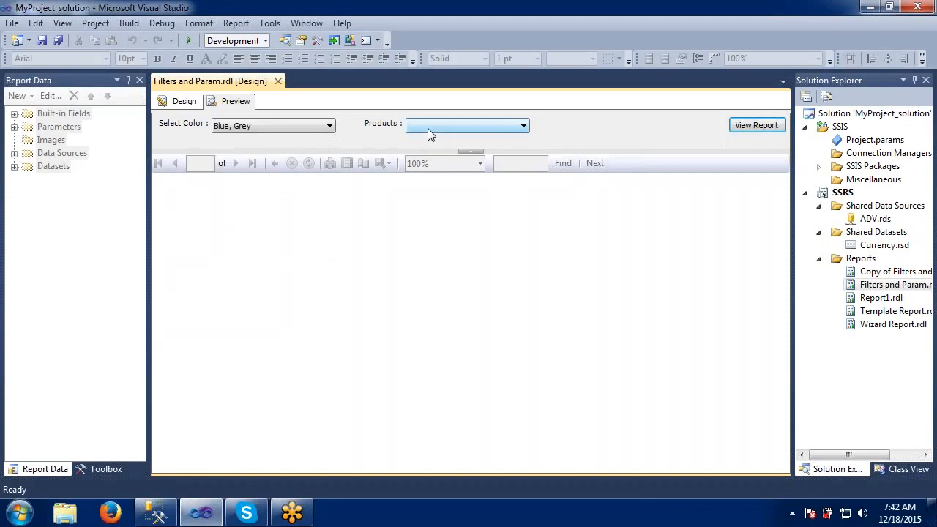
# Step: Select all values of the Products parameter and run the report
pyautogui.click(427, 128)
pyautogui.click(413, 141)
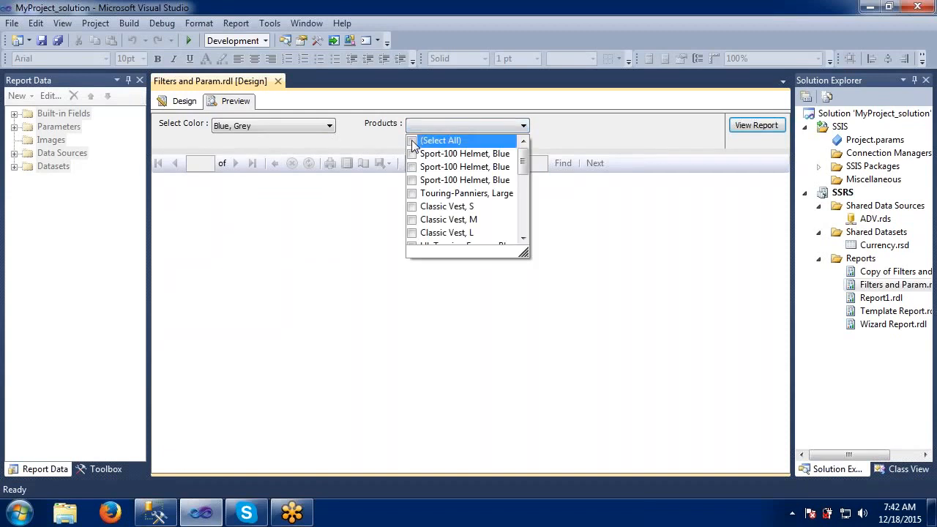
pyautogui.click(627, 130)
pyautogui.click(754, 128)
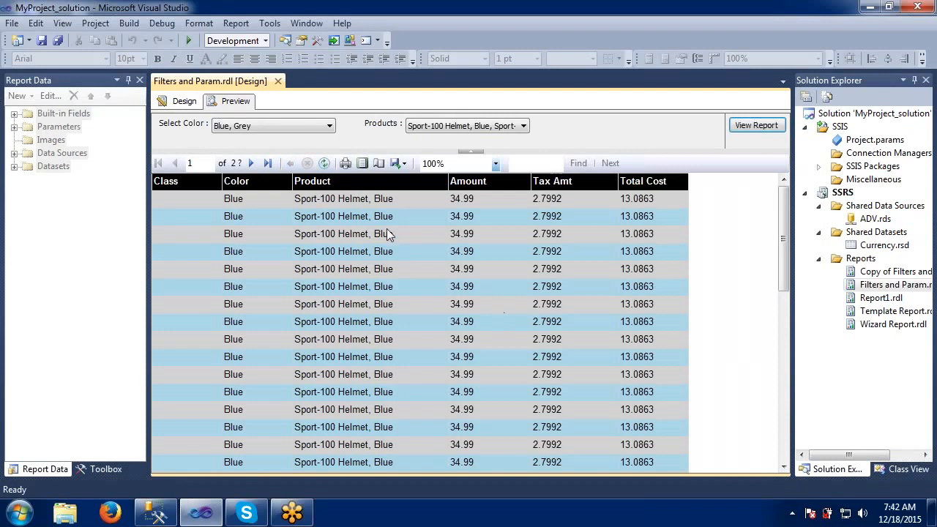
# Step: Check the tooltip on several Product cells in the rendered report
pyautogui.moveTo(377, 202)
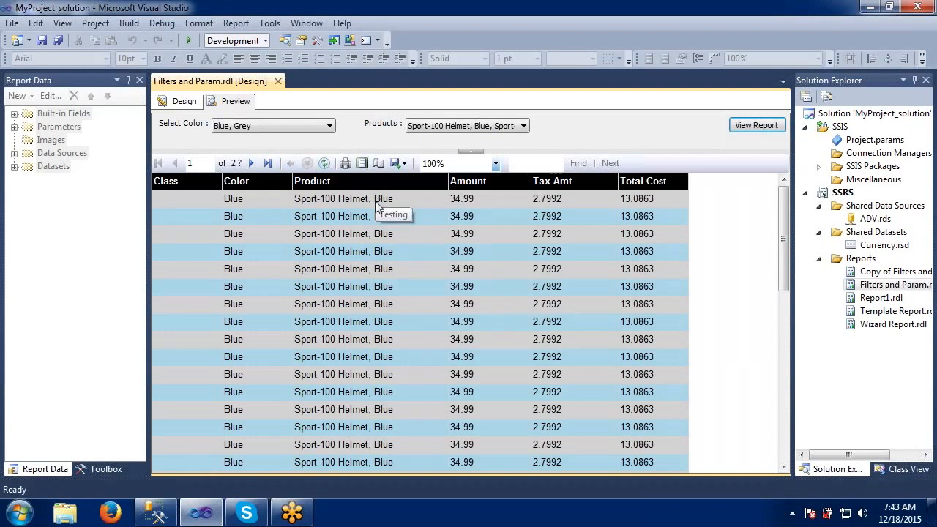
pyautogui.moveTo(375, 220)
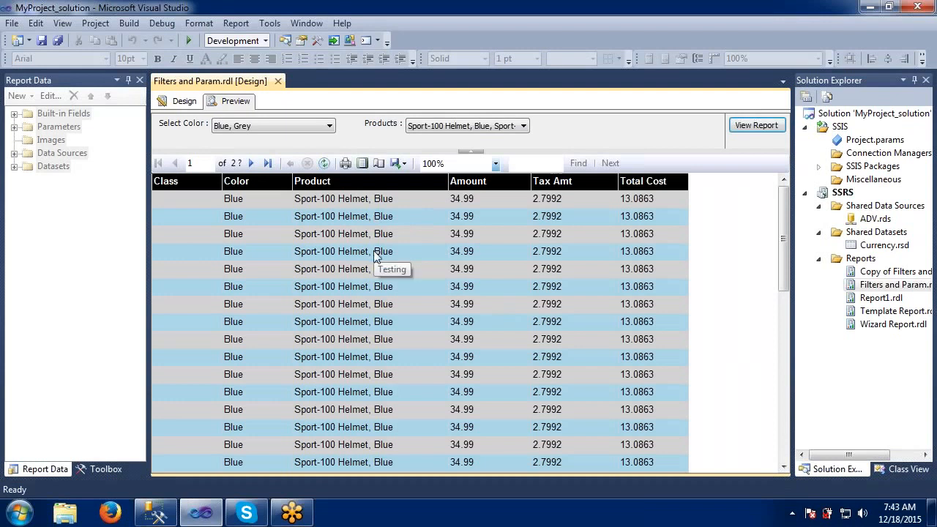
pyautogui.moveTo(375, 275)
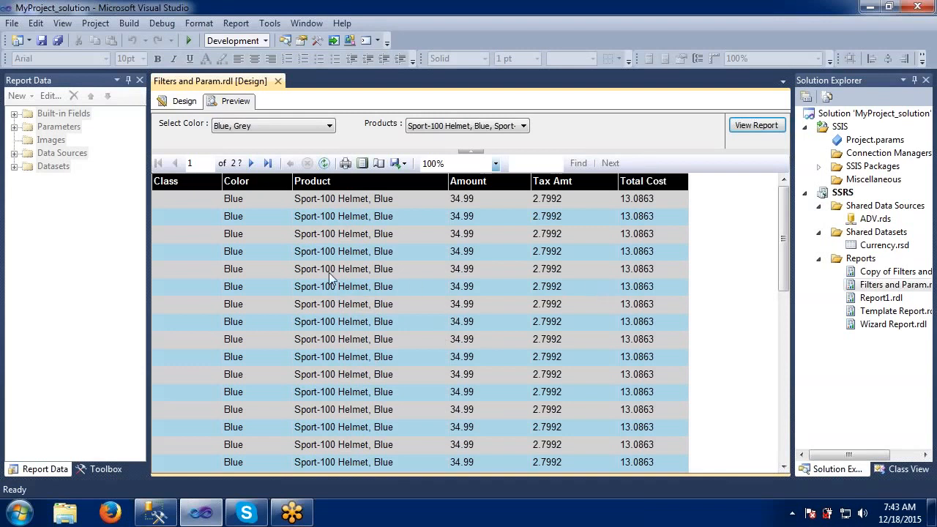
pyautogui.moveTo(348, 268)
# Step: Return to the report's design view and open the report Copy of Filters and Param.rdl, selecting its Parameters folder
pyautogui.click(192, 102)
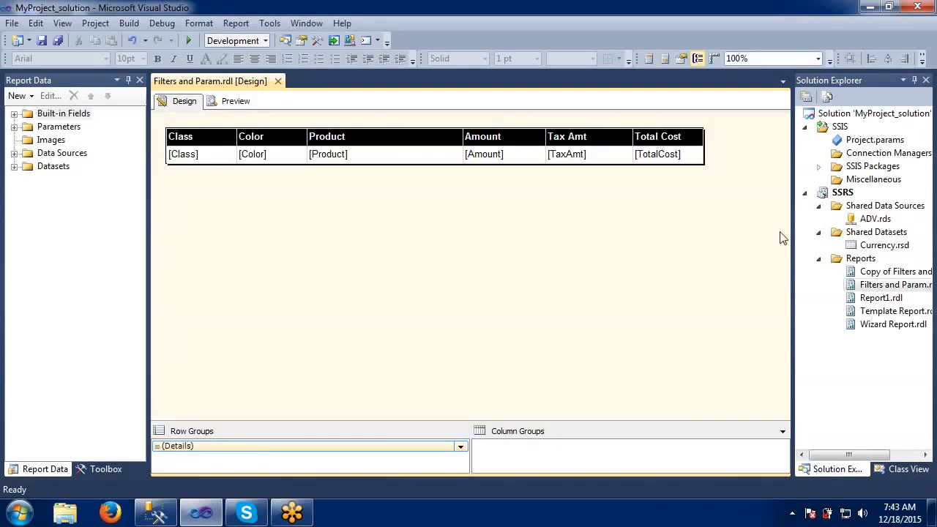
pyautogui.click(872, 274)
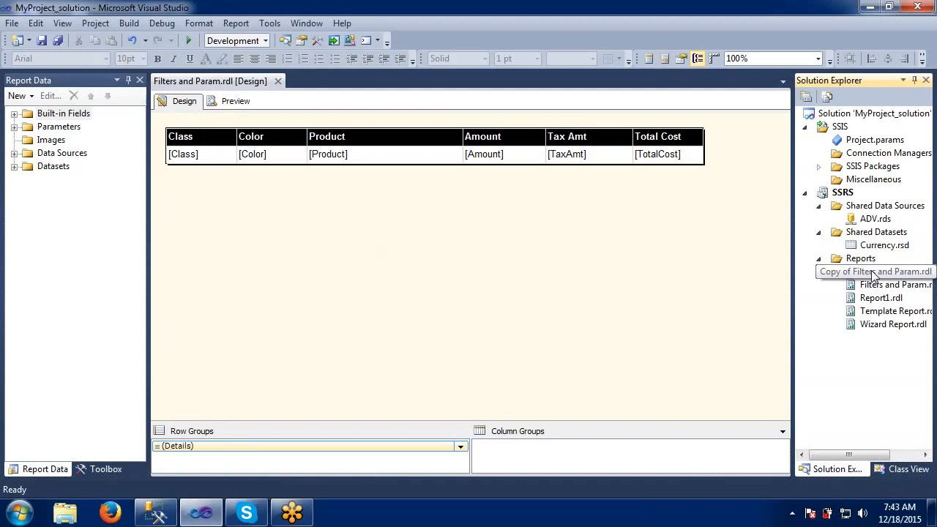
pyautogui.doubleClick(872, 274)
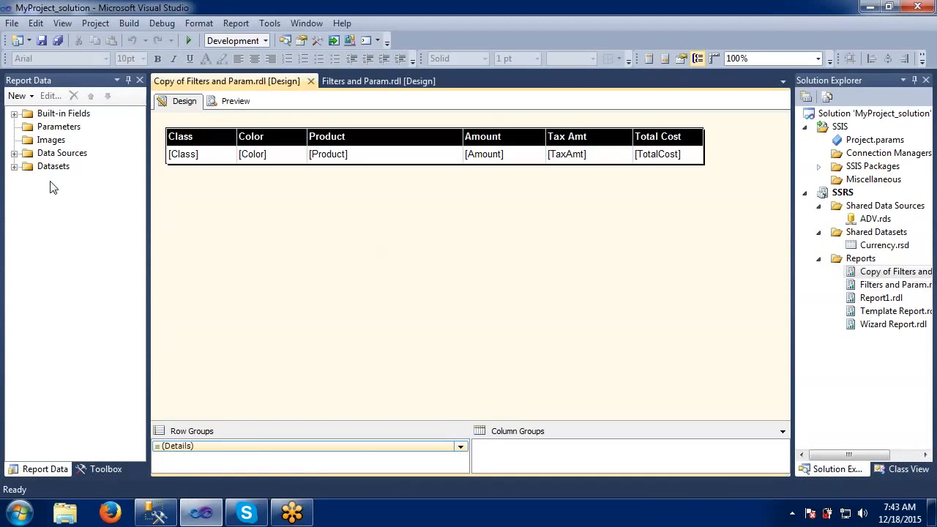
pyautogui.click(38, 128)
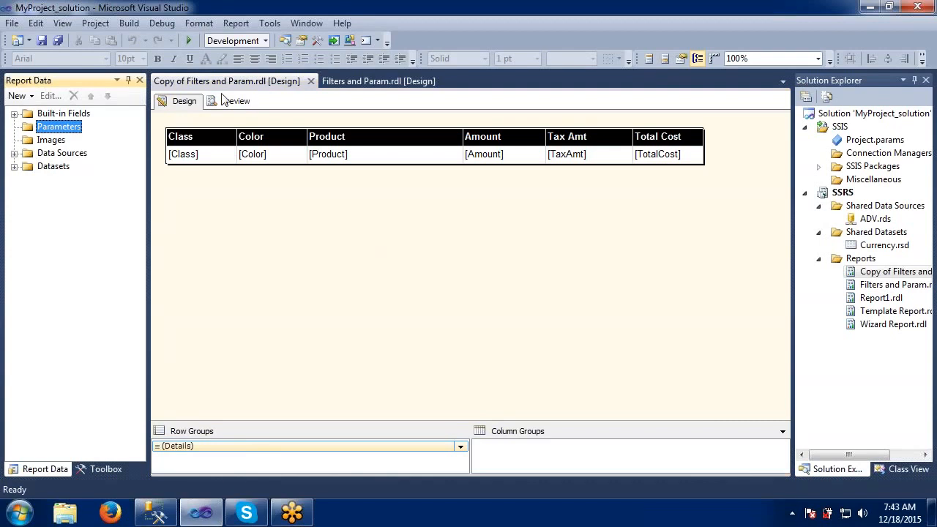
# Step: Compare the parameters and datasets of Filters and Param.rdl with those of Copy of Filters and Param.rdl
pyautogui.click(370, 84)
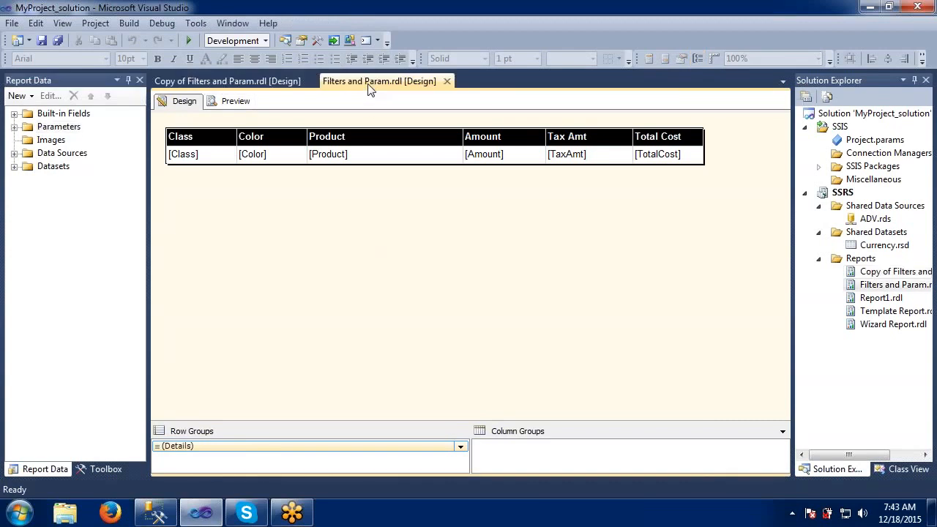
pyautogui.click(14, 127)
pyautogui.click(14, 192)
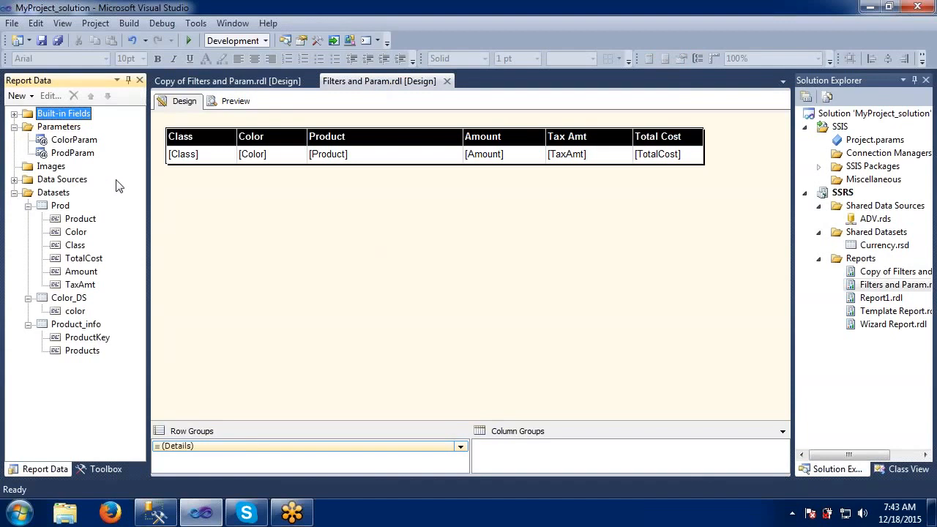
pyautogui.click(253, 82)
pyautogui.click(46, 128)
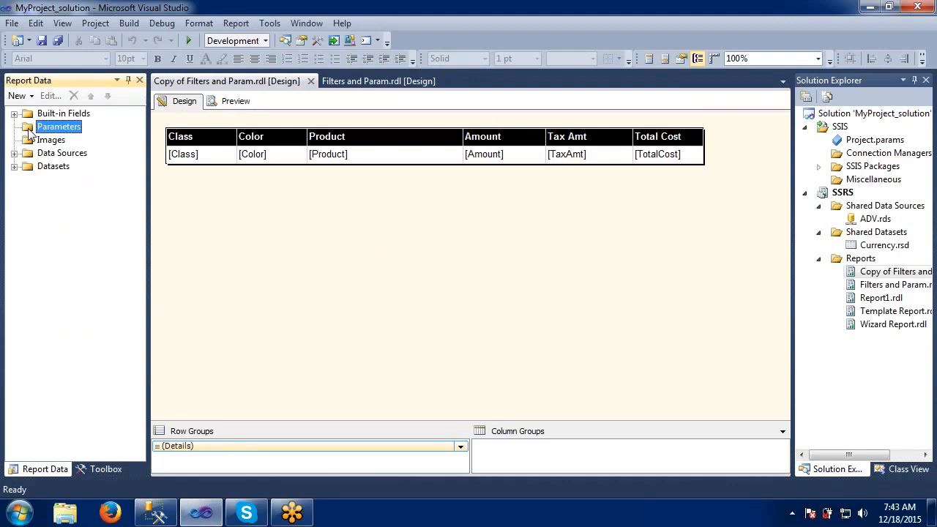
pyautogui.click(14, 166)
pyautogui.click(62, 180)
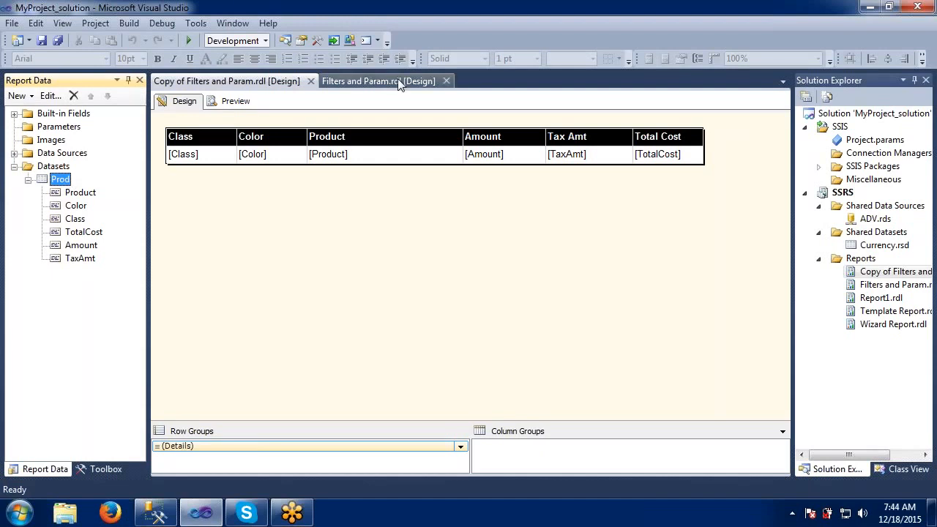
# Step: Rename the report Copy of Filters and Param.rdl as Properties.rdl
pyautogui.rightClick(882, 276)
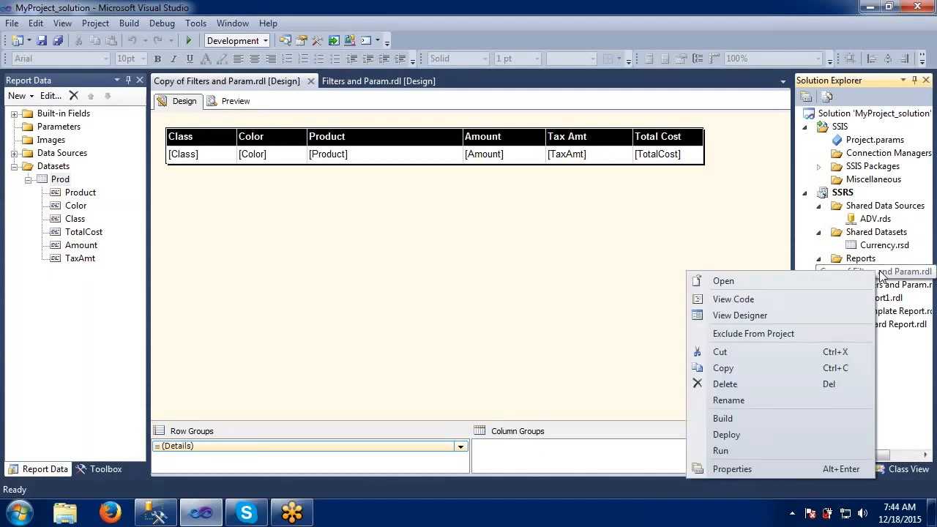
pyautogui.click(735, 402)
pyautogui.press('End')
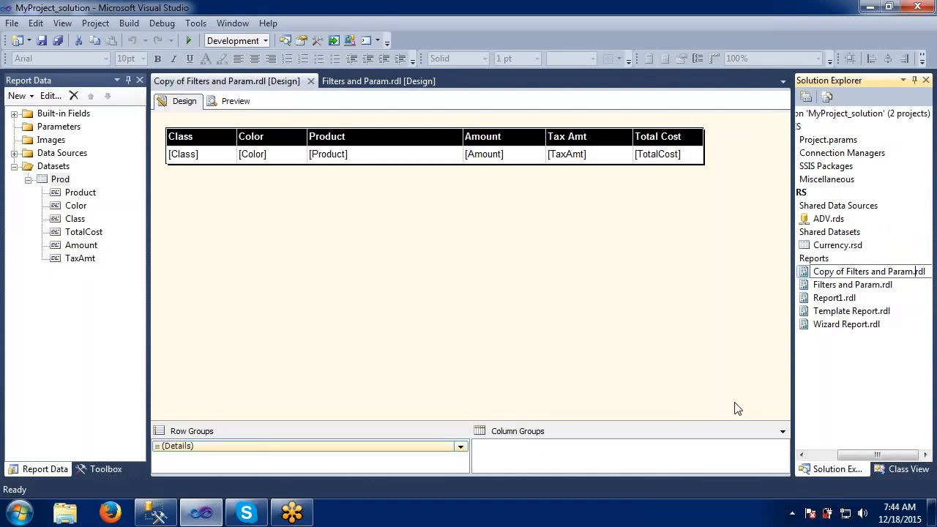
pyautogui.press('BackSpace')
pyautogui.press('BackSpace')
pyautogui.press('BackSpace')
pyautogui.press('BackSpace')
pyautogui.press('BackSpace')
pyautogui.press('BackSpace')
pyautogui.press('BackSpace')
pyautogui.press('BackSpace')
pyautogui.press('BackSpace')
pyautogui.press('BackSpace')
pyautogui.press('BackSpace')
pyautogui.press('BackSpace')
pyautogui.press('BackSpace')
pyautogui.press('BackSpace')
pyautogui.press('BackSpace')
pyautogui.press('BackSpace')
pyautogui.press('BackSpace')
pyautogui.press('BackSpace')
pyautogui.press('BackSpace')
pyautogui.press('BackSpace')
pyautogui.press('BackSpace')
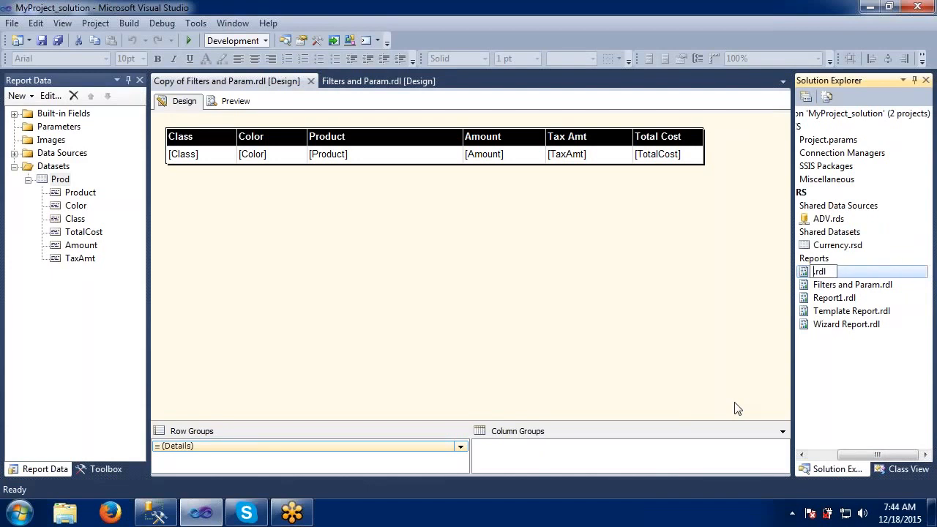
pyautogui.write('Properties')
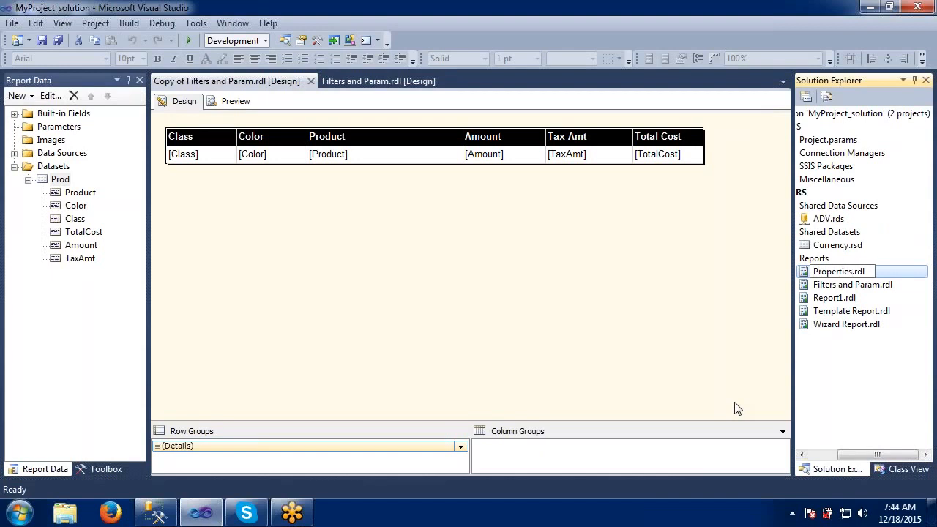
pyautogui.press('Return')
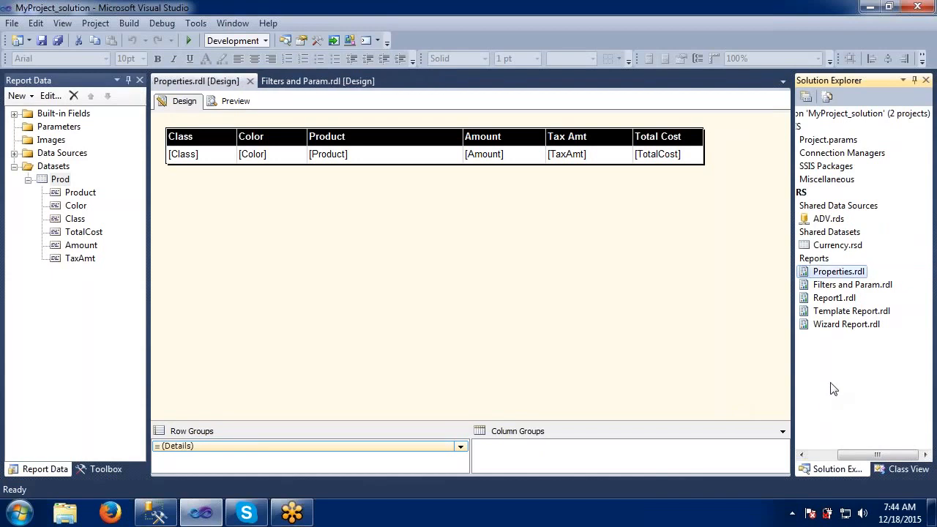
# Step: Close the Filters and Param.rdl report and expand the Datasets folder of Properties.rdl
pyautogui.click(327, 78)
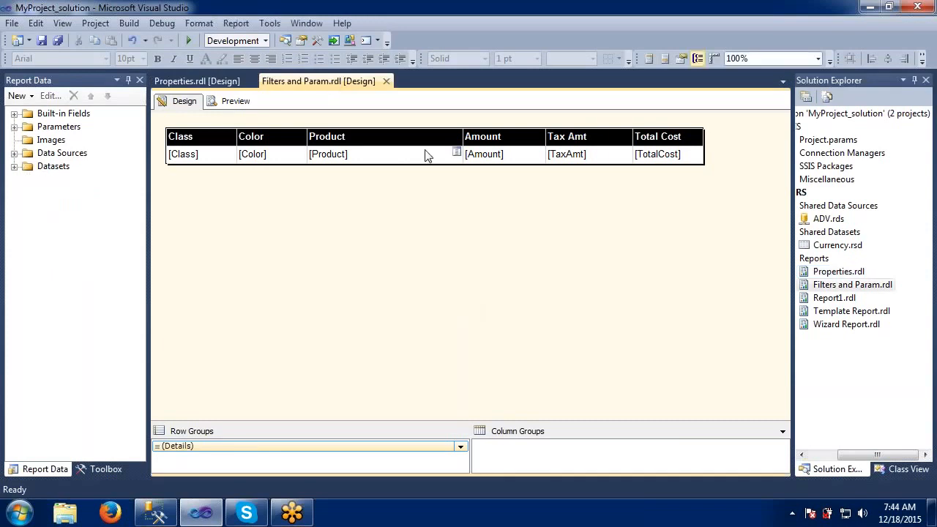
pyautogui.click(386, 81)
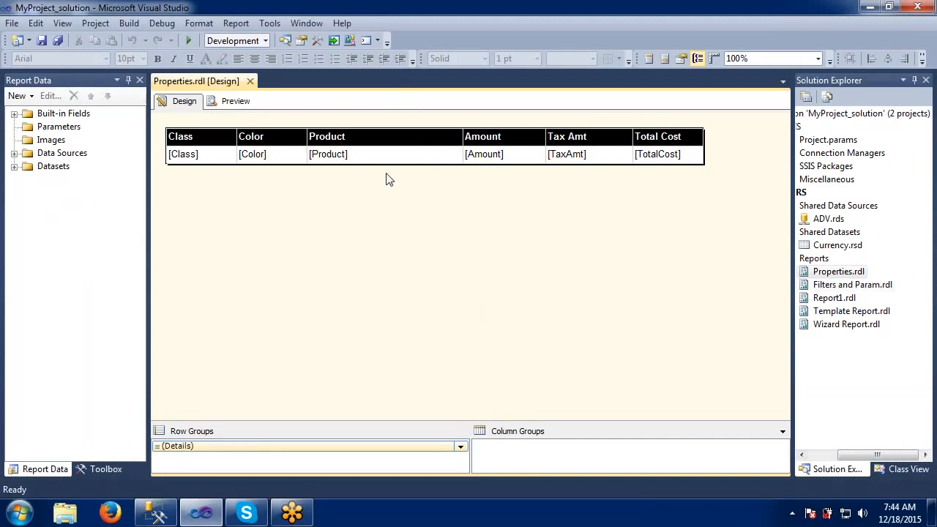
pyautogui.click(15, 166)
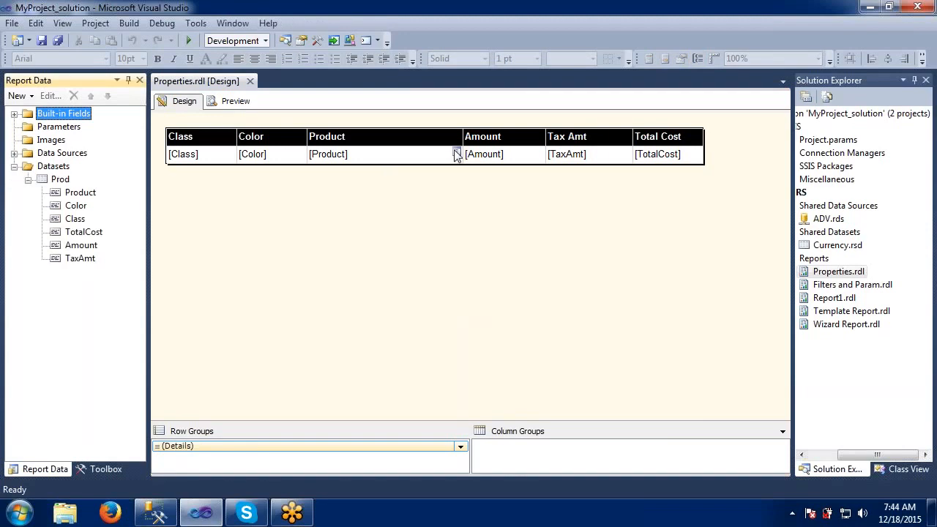
# Step: Open the text box properties of the [Product] detail cell
pyautogui.click(456, 153)
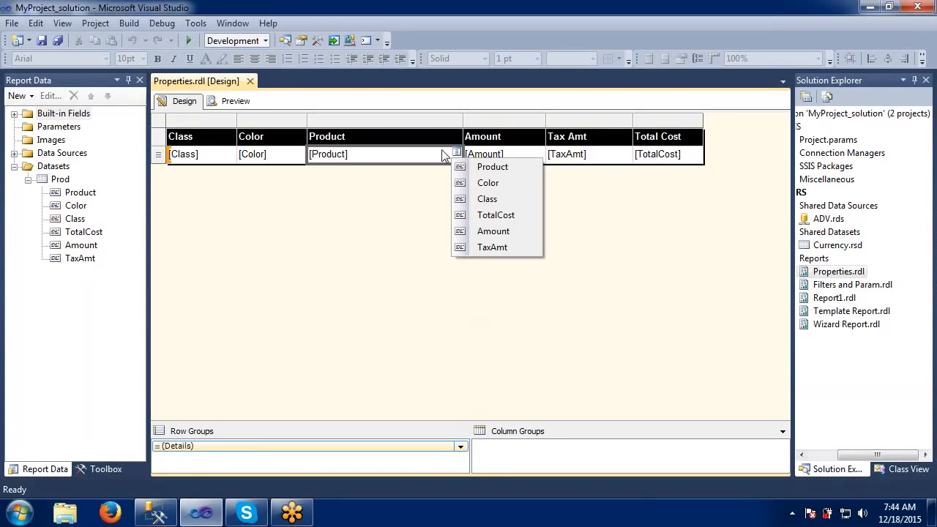
pyautogui.click(440, 154)
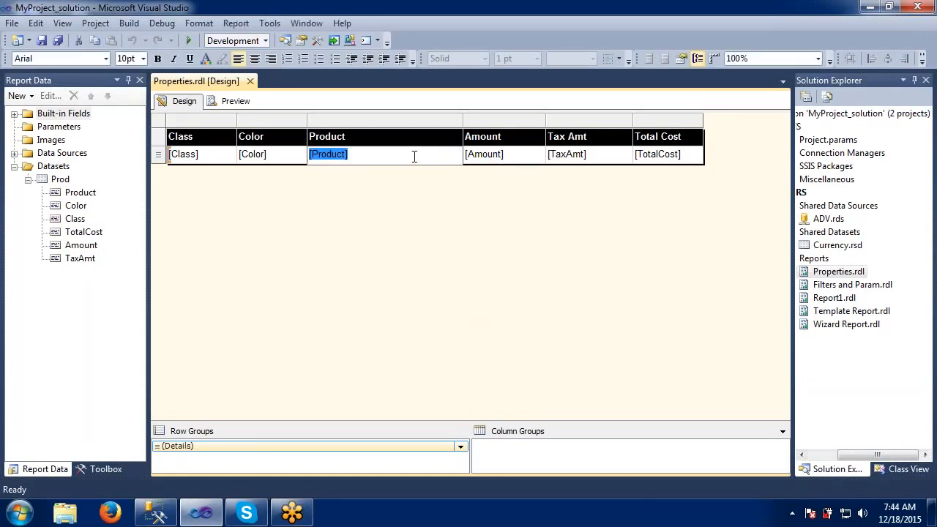
pyautogui.click(376, 177)
pyautogui.rightClick(380, 156)
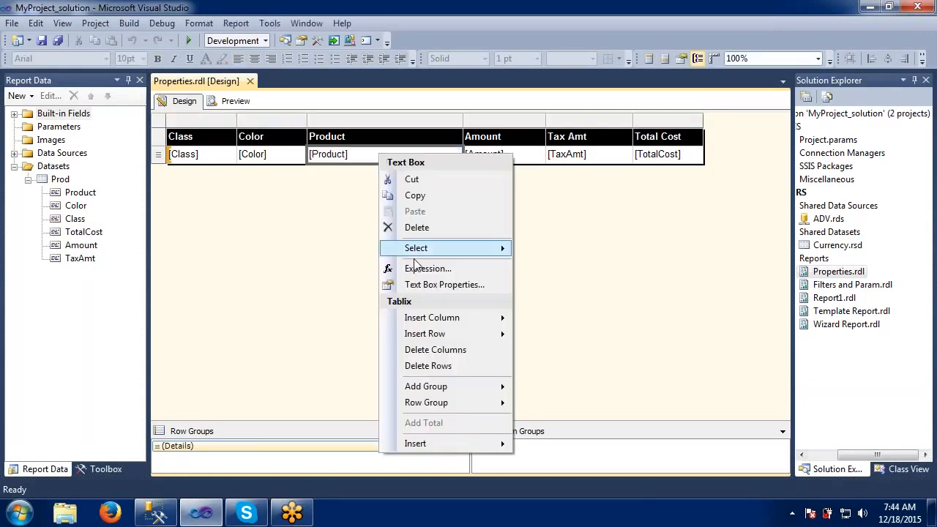
pyautogui.click(429, 288)
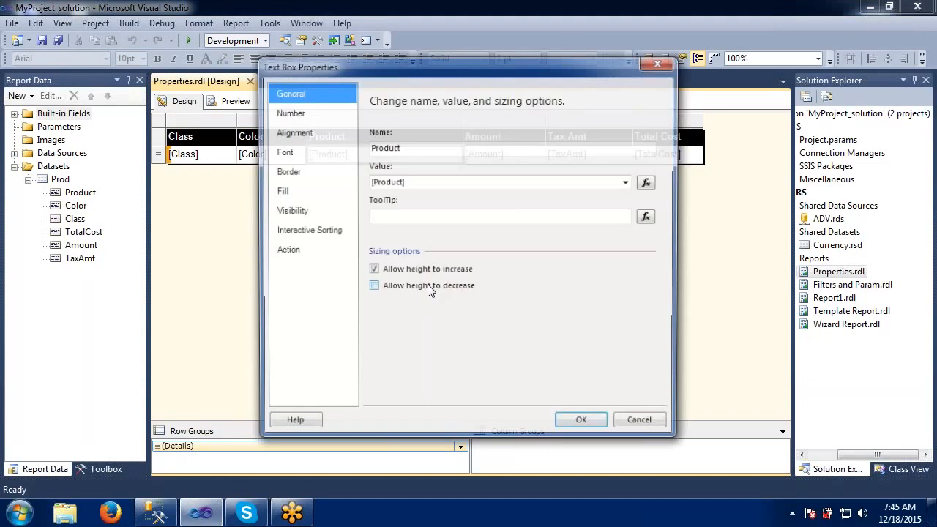
# Step: Review the Currency, Time and Percentage formats for the Product text box and select the Number category
pyautogui.click(320, 116)
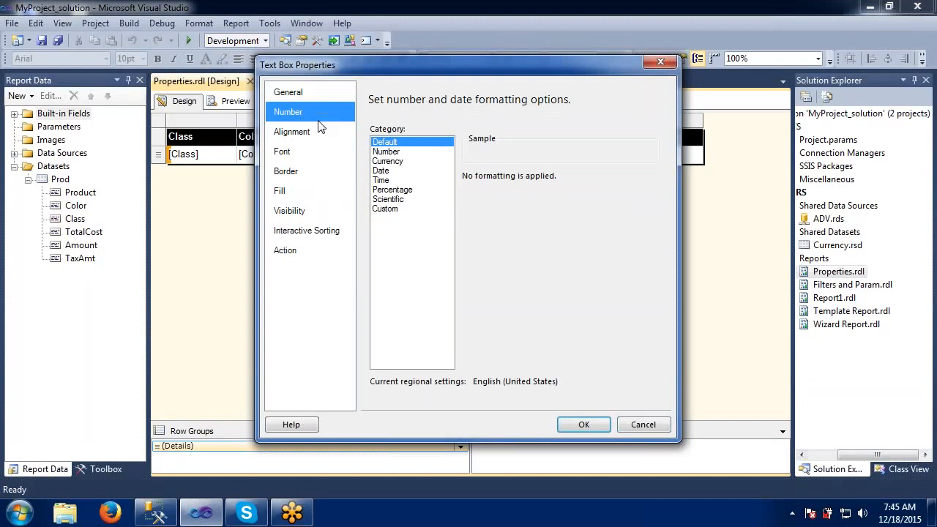
pyautogui.click(384, 152)
pyautogui.click(385, 161)
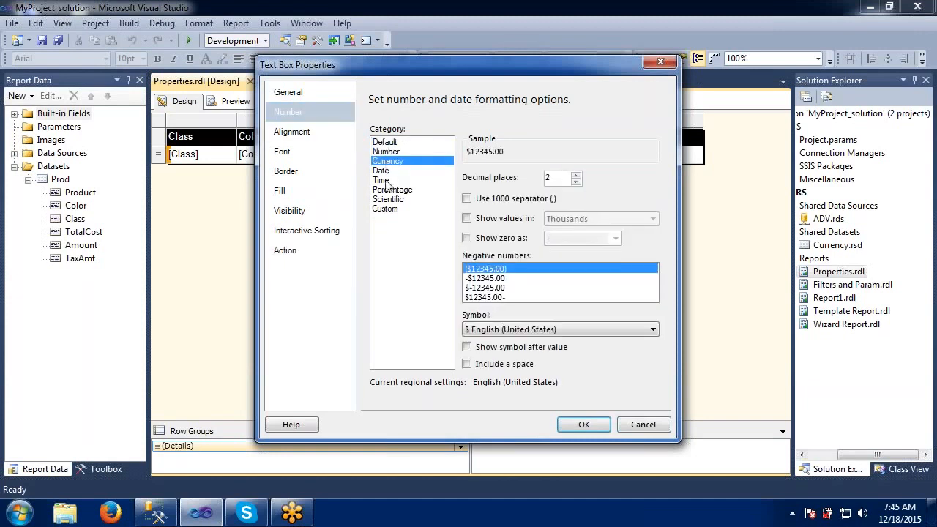
pyautogui.click(383, 180)
pyautogui.click(386, 191)
pyautogui.click(387, 162)
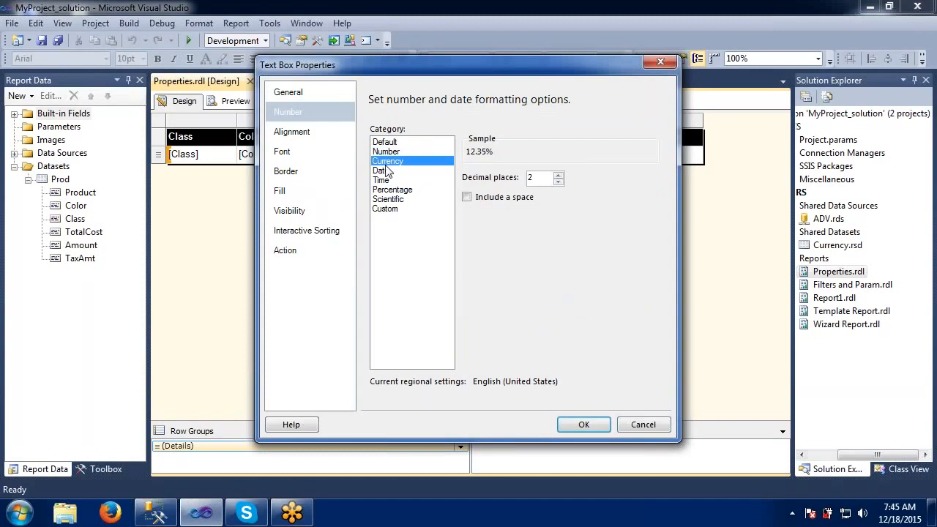
pyautogui.click(386, 152)
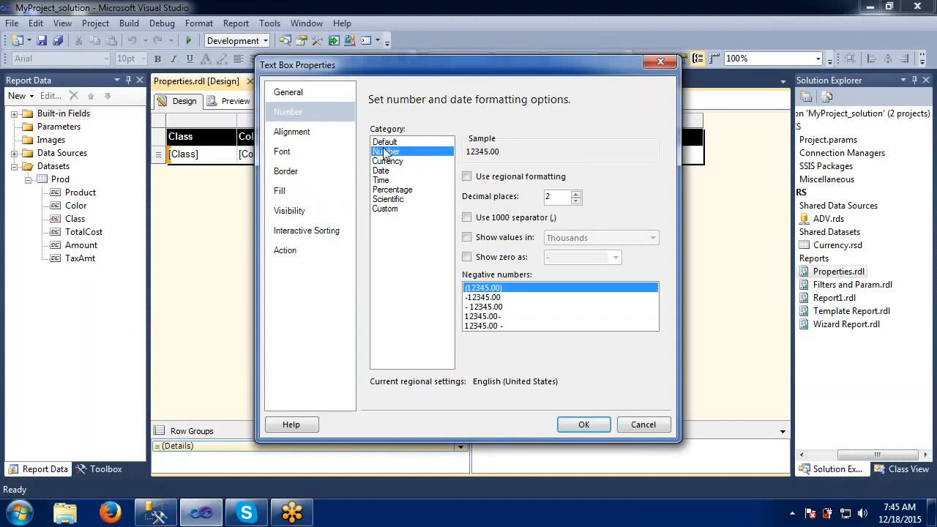
# Step: Look through the Fill, Visibility, Interactive Sorting and Action options of the Product text box
pyautogui.click(315, 205)
pyautogui.click(308, 192)
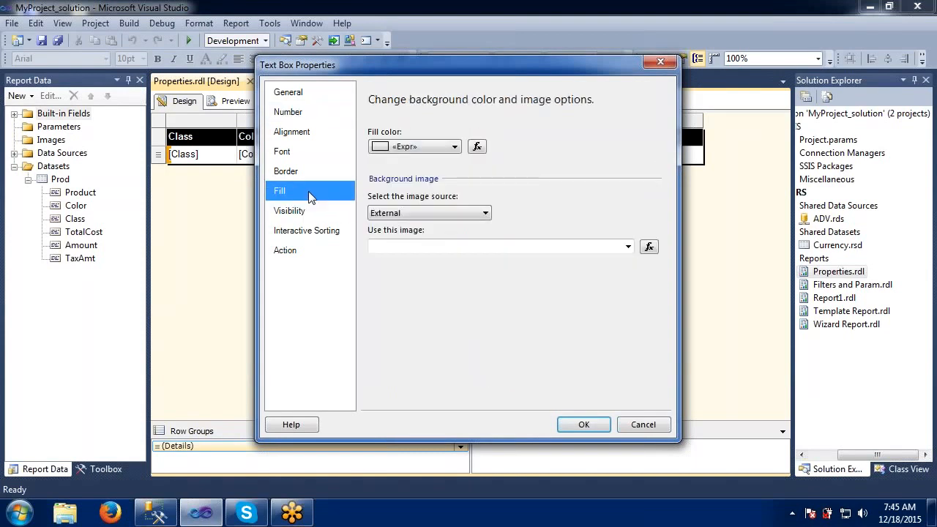
pyautogui.click(306, 210)
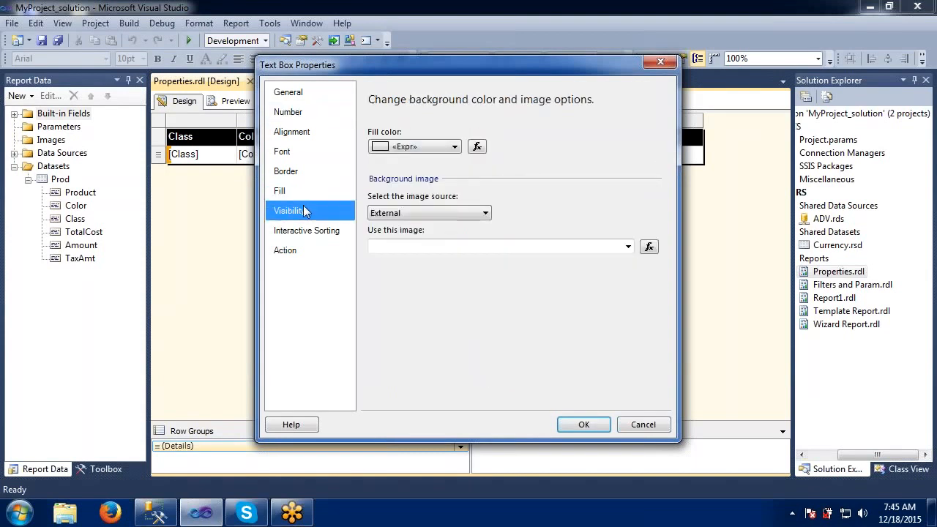
pyautogui.click(303, 229)
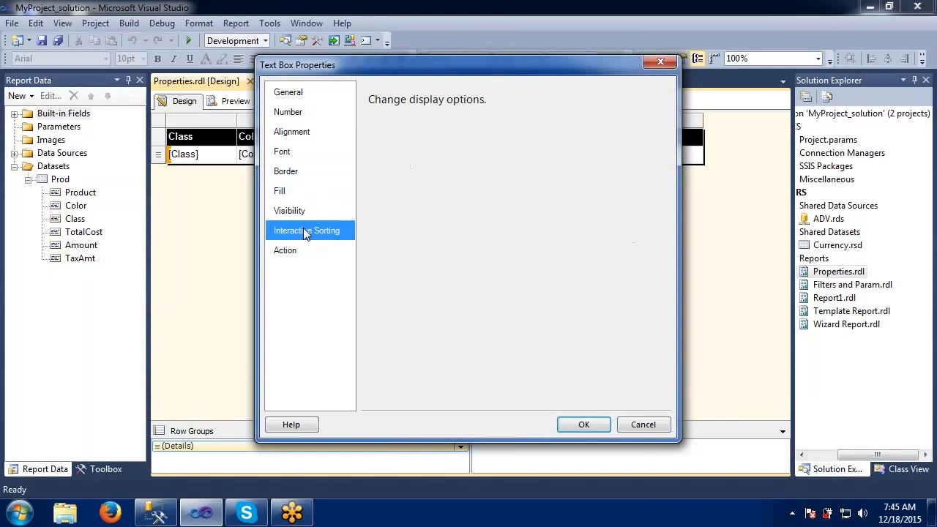
pyautogui.click(287, 250)
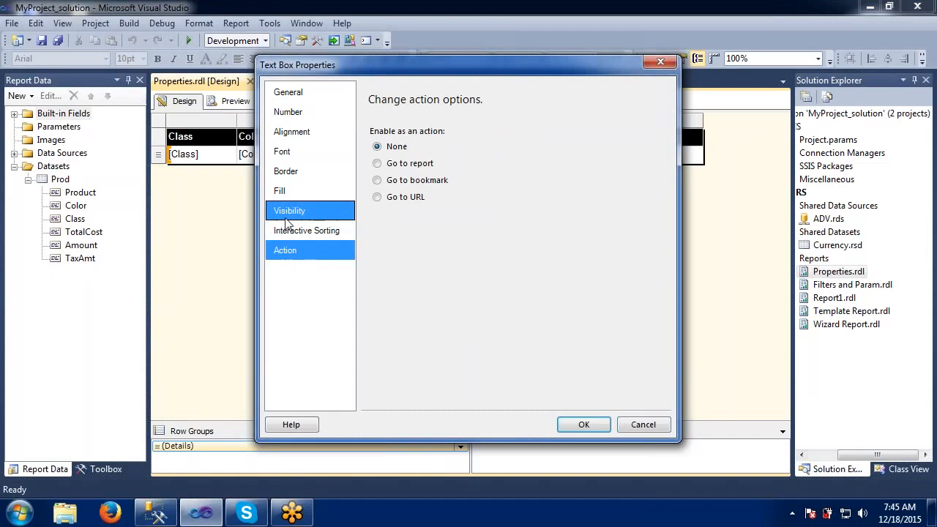
# Step: Examine the fill options of the Product text box, including the fields offered as an external background image
pyautogui.click(285, 193)
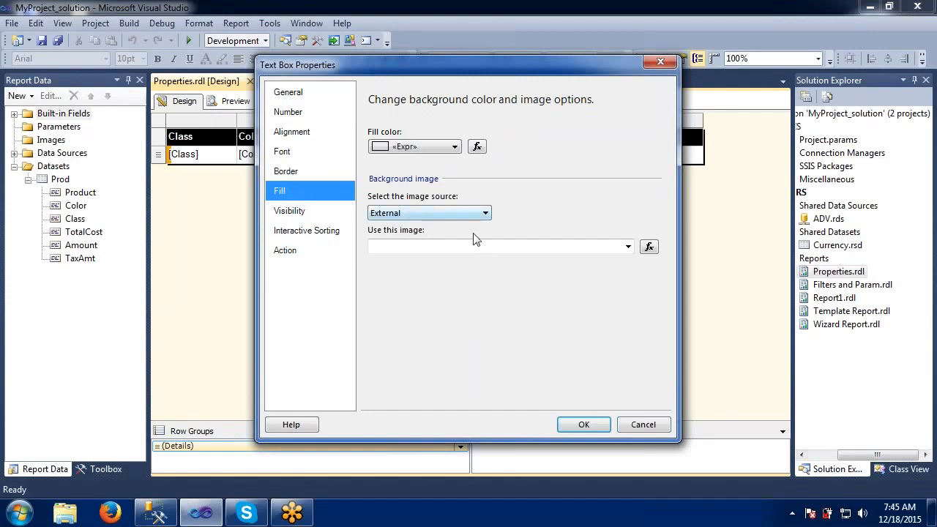
pyautogui.click(628, 248)
pyautogui.click(628, 248)
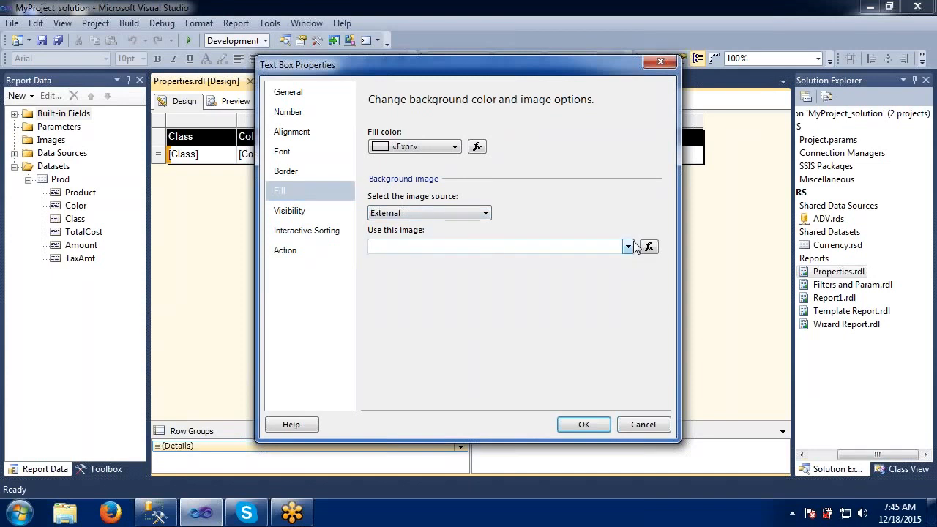
pyautogui.click(630, 248)
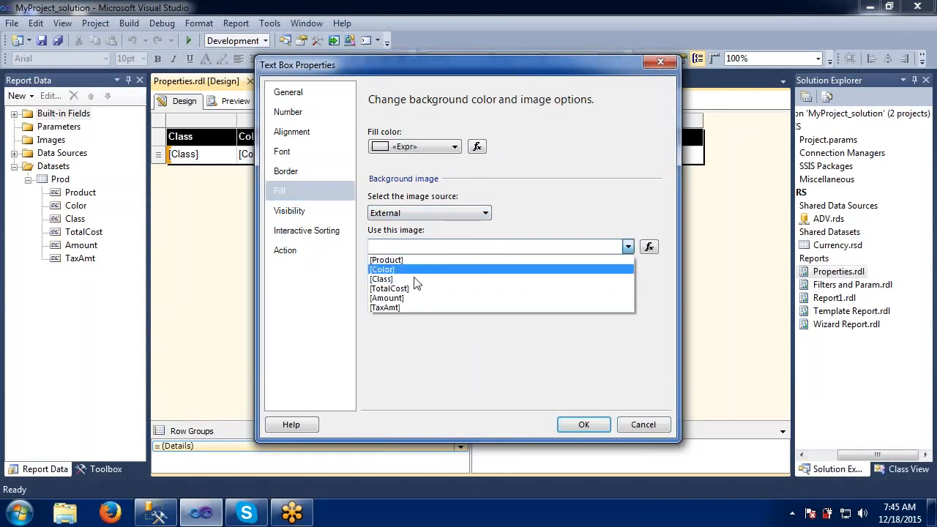
pyautogui.click(573, 202)
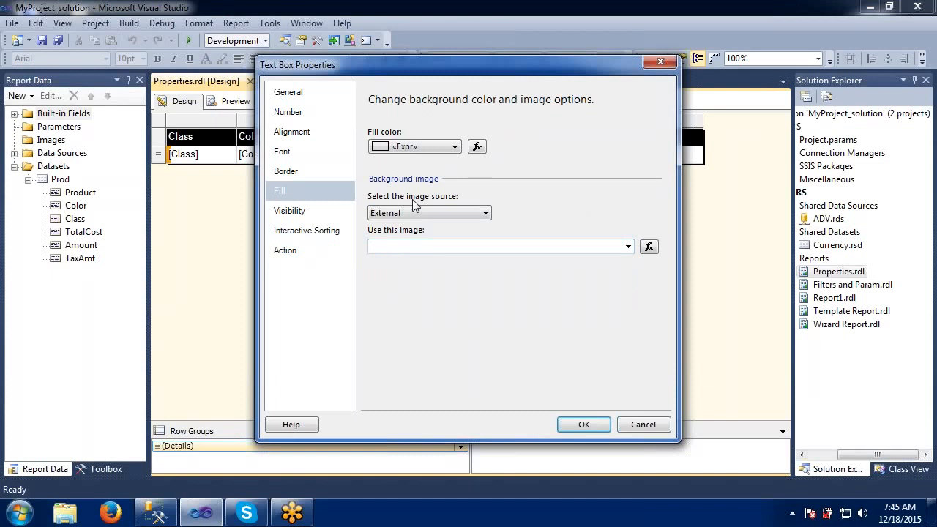
# Step: Examine the border, font and alignment options of the Product text box
pyautogui.click(300, 174)
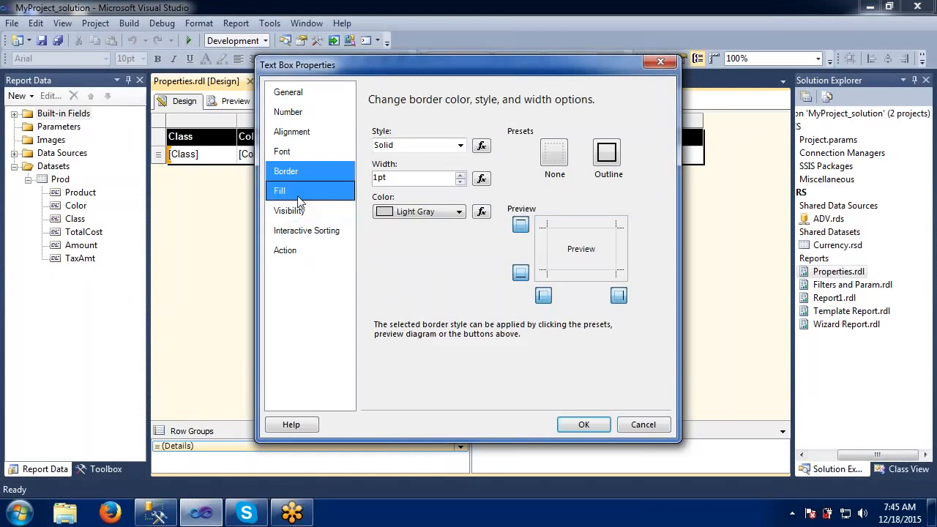
pyautogui.click(289, 150)
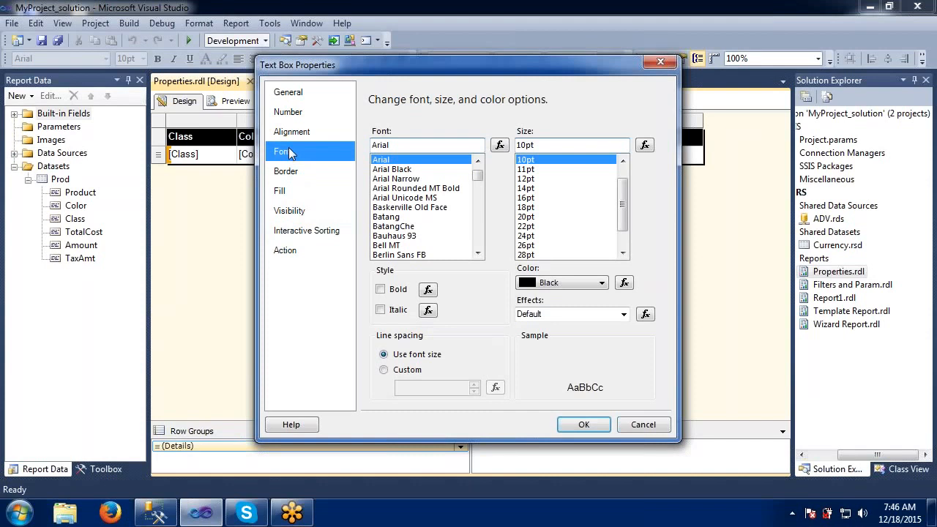
pyautogui.click(292, 136)
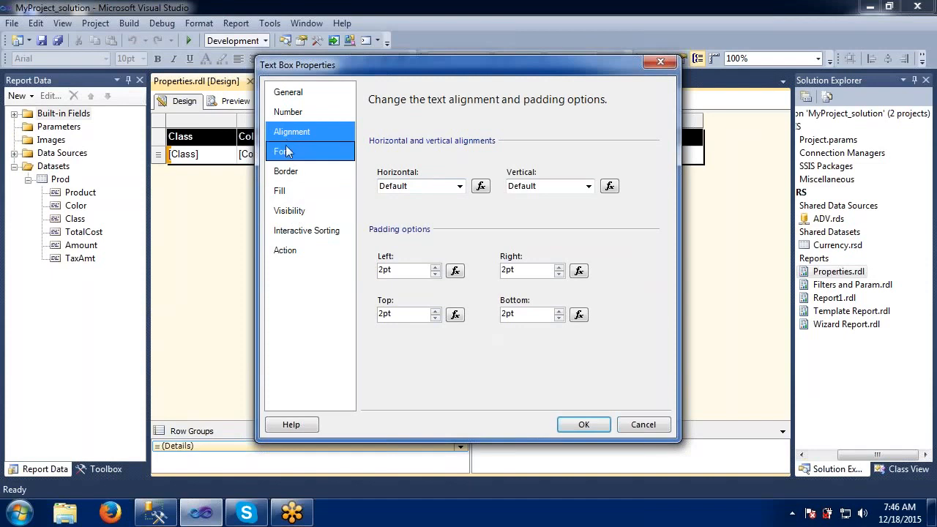
# Step: Look through the Visibility, Interactive Sorting and Action options of the Product text box
pyautogui.click(288, 211)
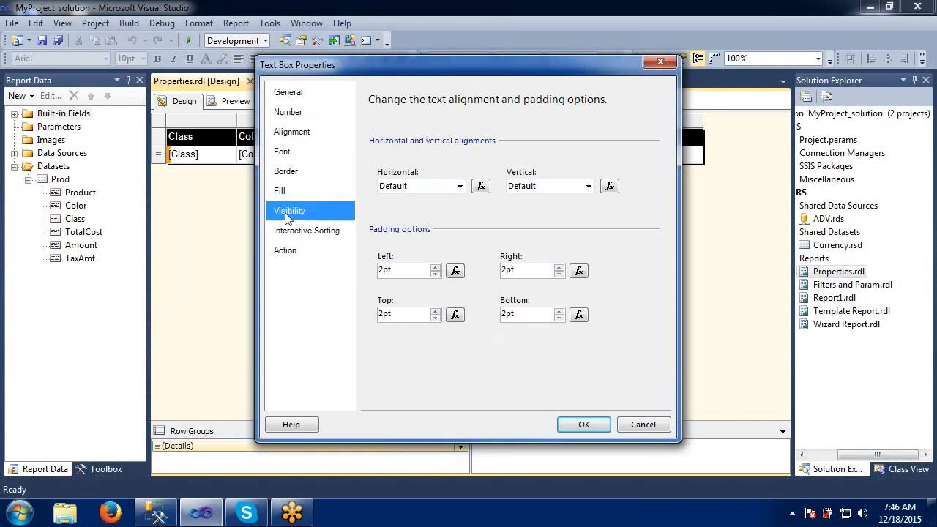
pyautogui.click(293, 234)
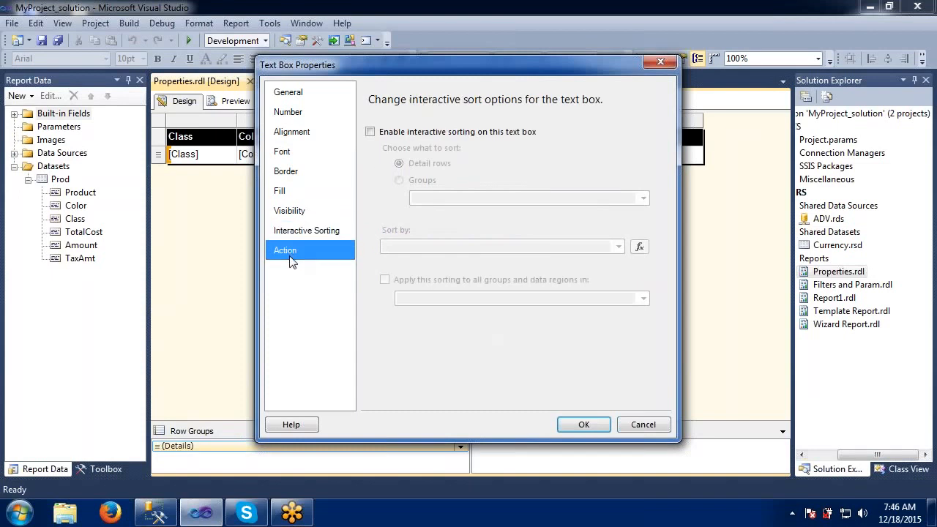
pyautogui.click(288, 252)
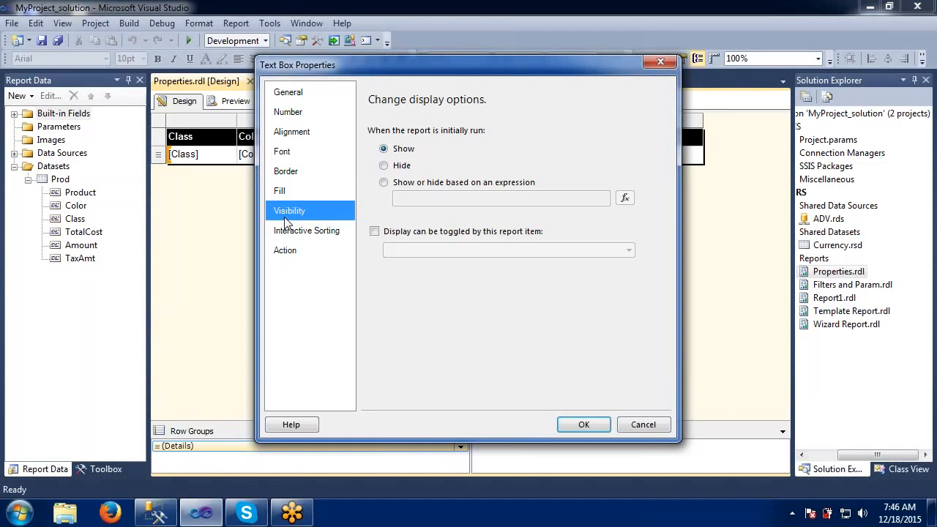
# Step: Hide the Product cell when the report is initially run and preview the report
pyautogui.click(385, 168)
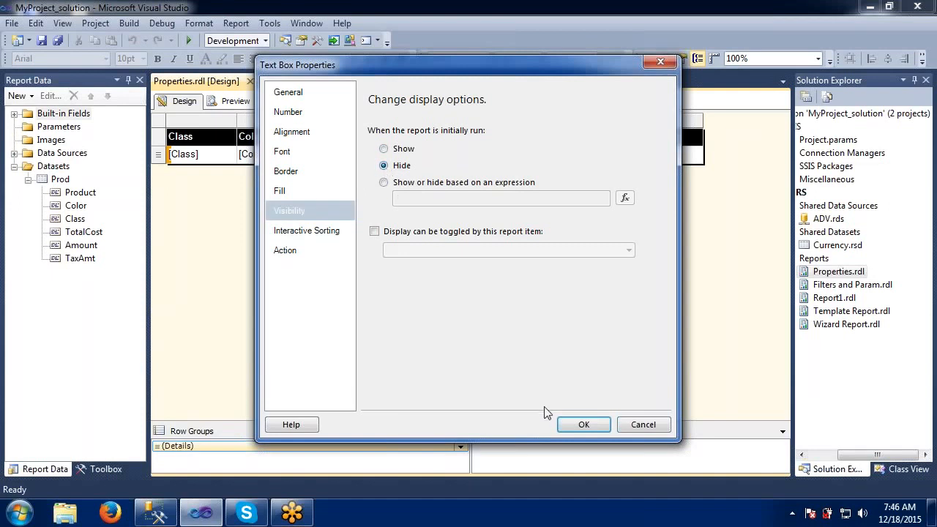
pyautogui.click(582, 426)
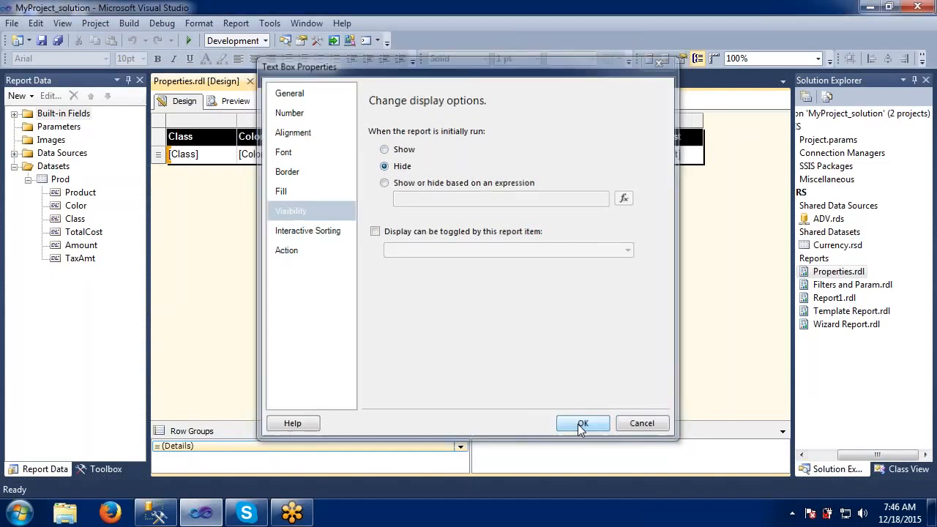
pyautogui.click(233, 101)
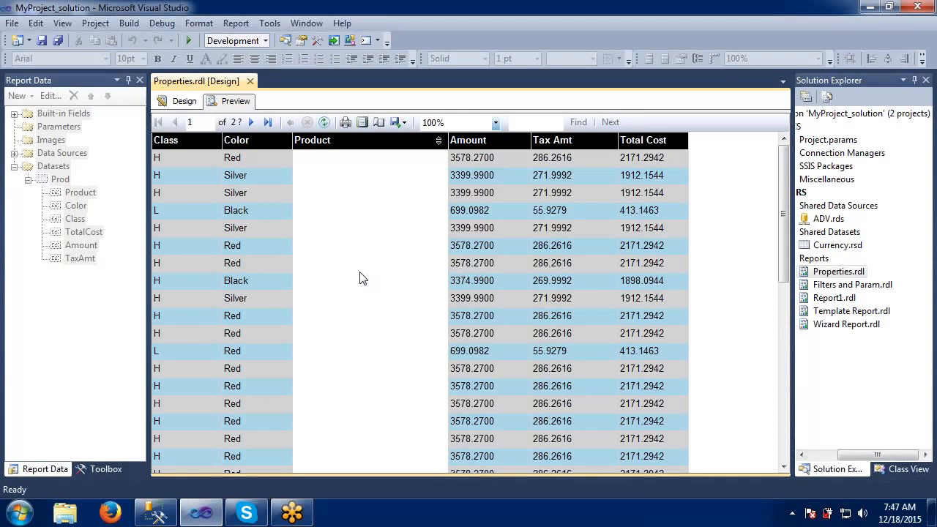
# Step: Examine the expression-based visibility option and its expression editor for the Product text box, leaving without changes
pyautogui.click(184, 102)
pyautogui.rightClick(392, 161)
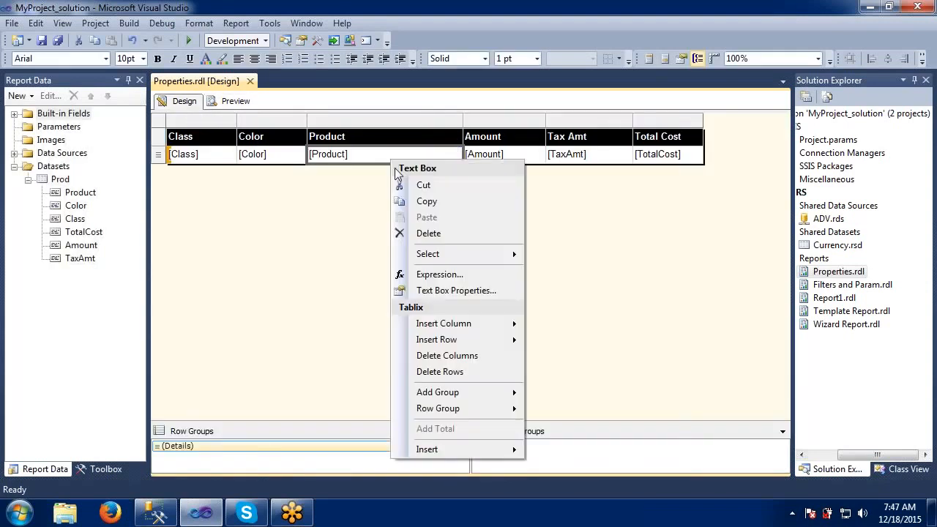
pyautogui.click(443, 291)
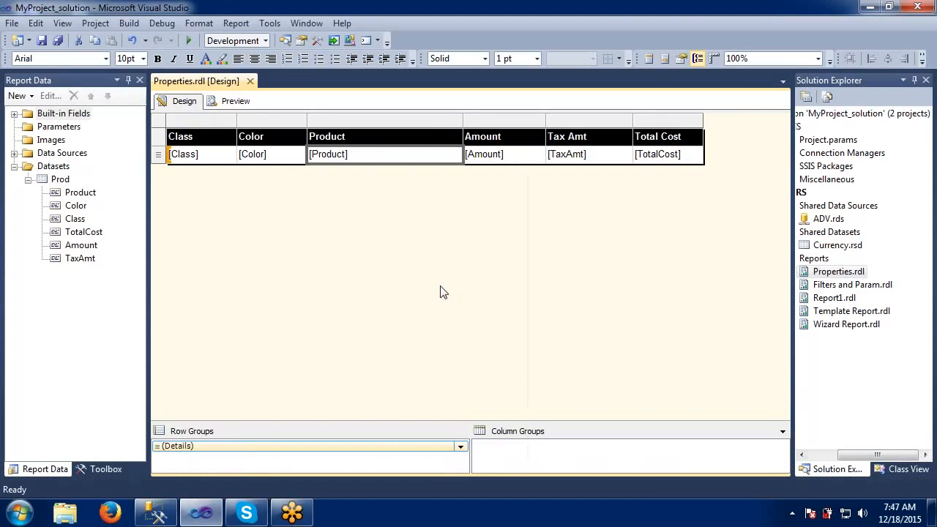
pyautogui.click(295, 217)
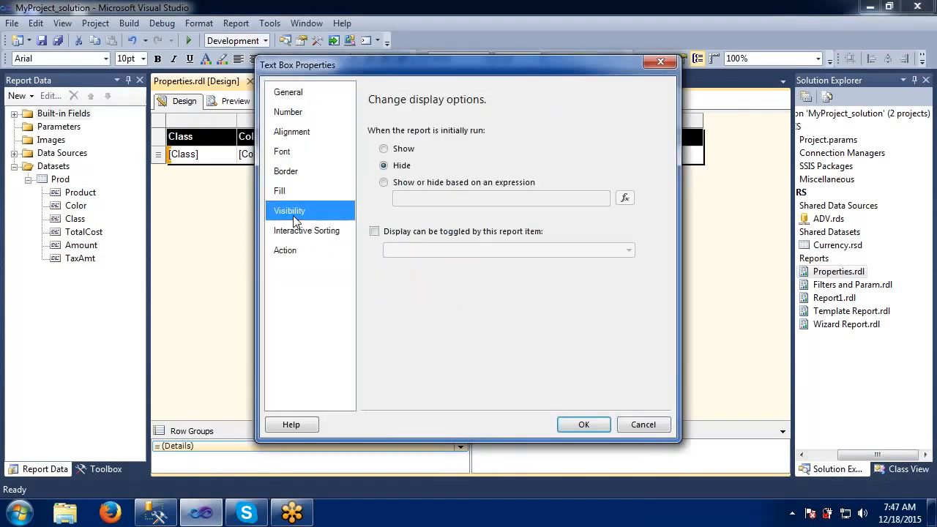
pyautogui.click(384, 183)
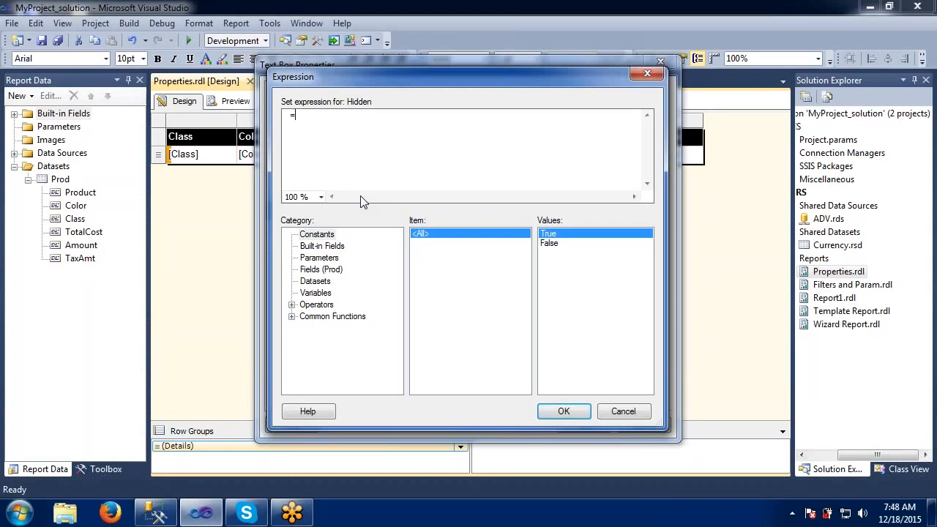
pyautogui.click(624, 411)
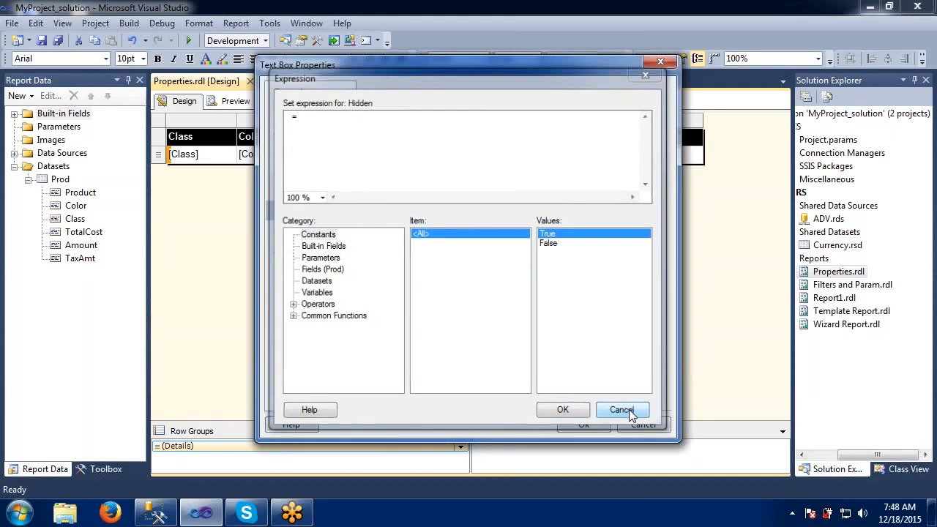
pyautogui.click(519, 202)
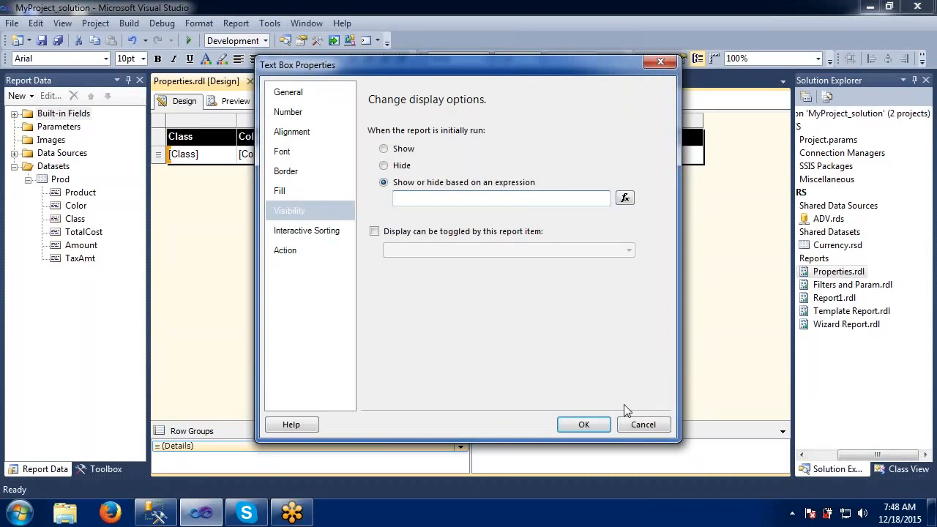
pyautogui.click(636, 429)
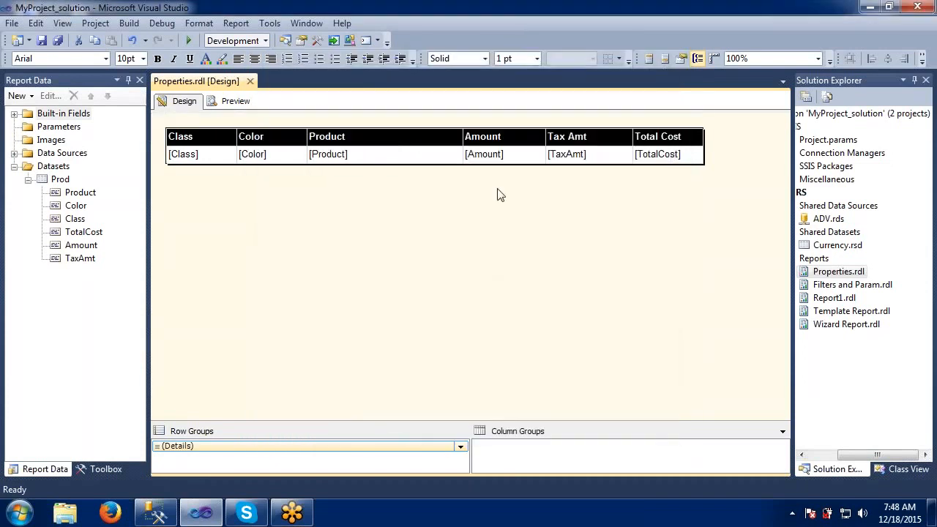
# Step: Set the Product text box's visibility to Show when the report is initially run
pyautogui.doubleClick(584, 153)
pyautogui.click(443, 155)
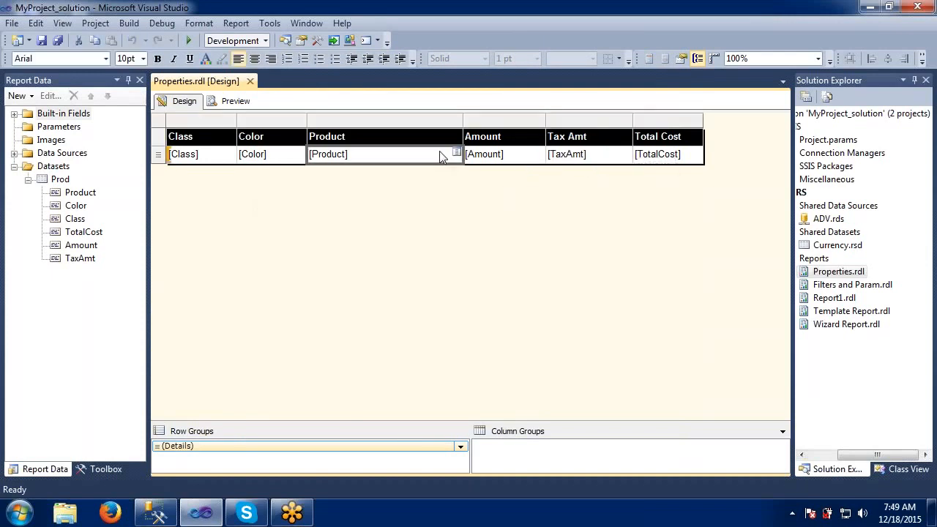
pyautogui.rightClick(443, 157)
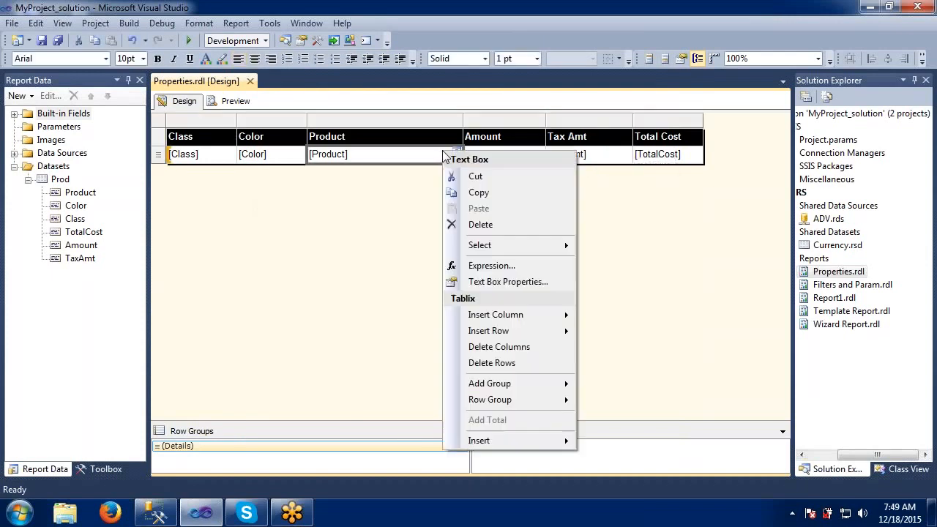
pyautogui.click(489, 283)
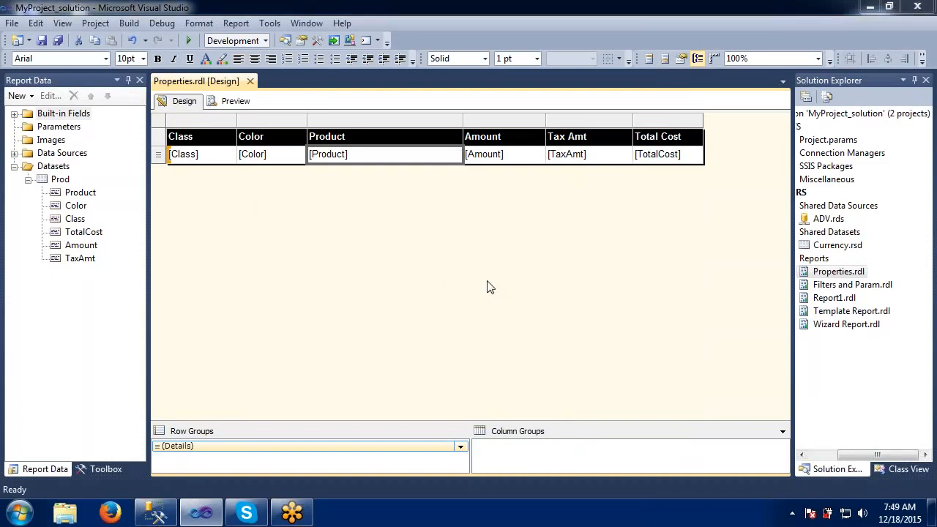
pyautogui.click(291, 210)
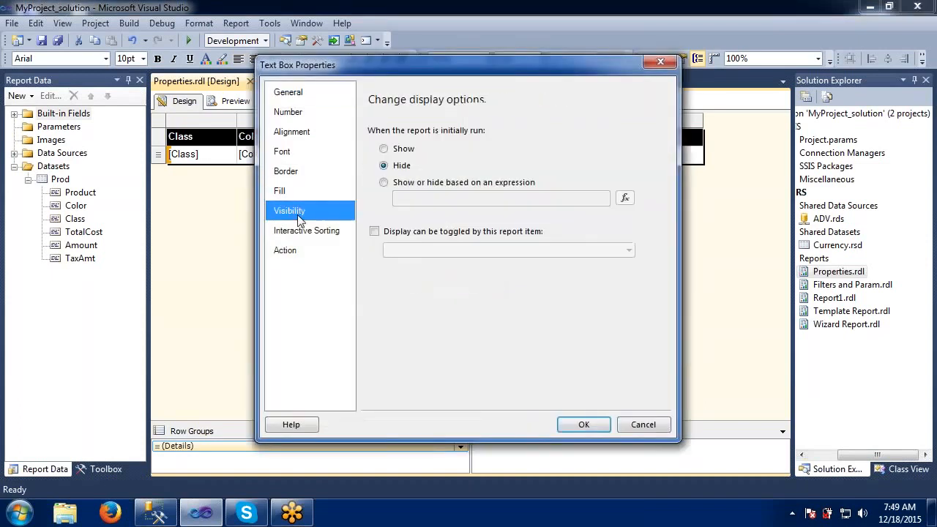
pyautogui.click(383, 148)
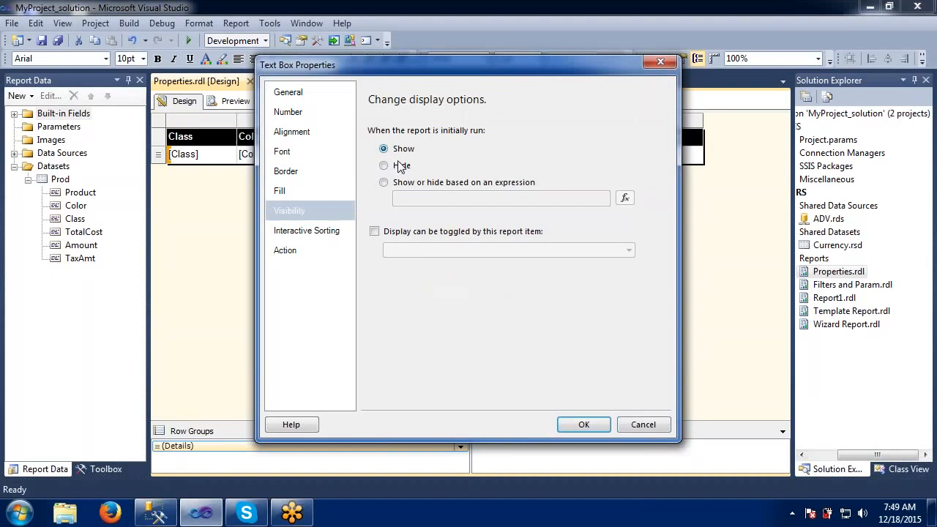
pyautogui.click(592, 426)
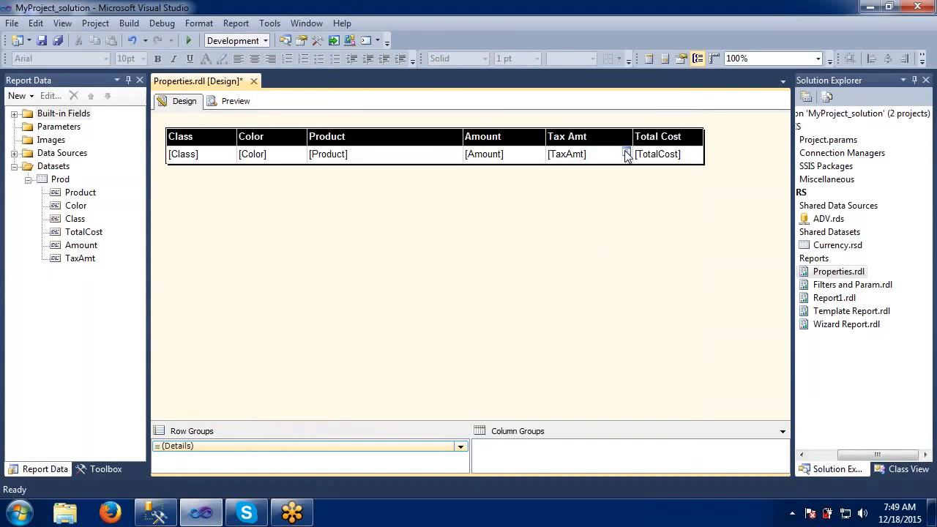
# Step: Set the TaxAmt text box to show or hide based on an expression and open that expression for editing
pyautogui.click(627, 157)
pyautogui.rightClick(626, 155)
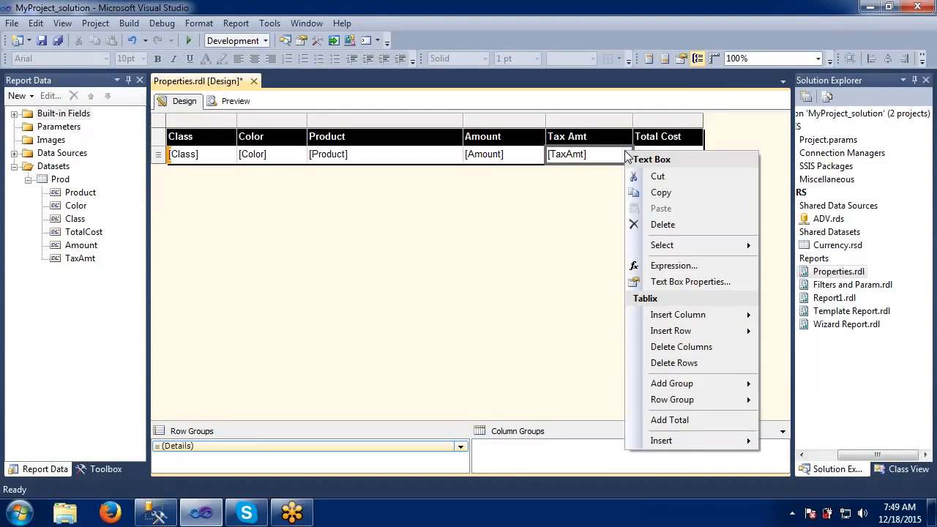
pyautogui.click(661, 282)
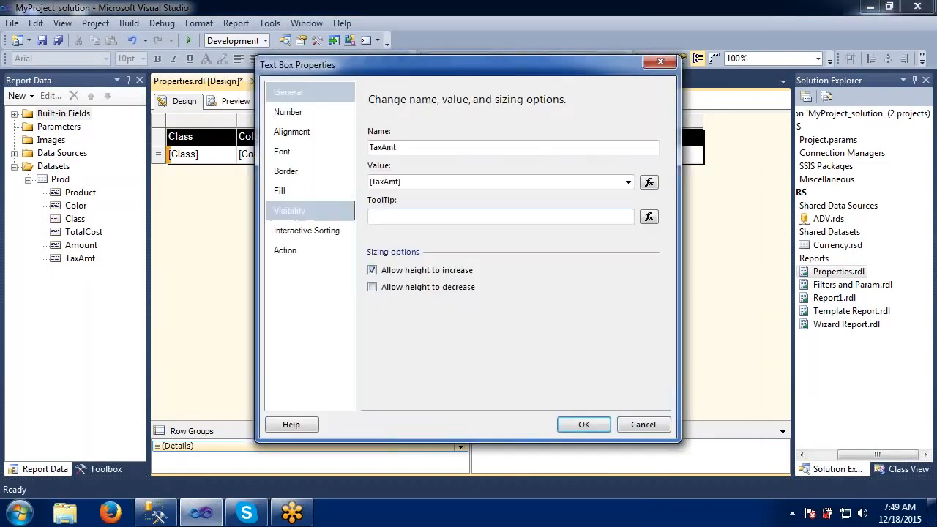
pyautogui.click(293, 211)
pyautogui.click(383, 182)
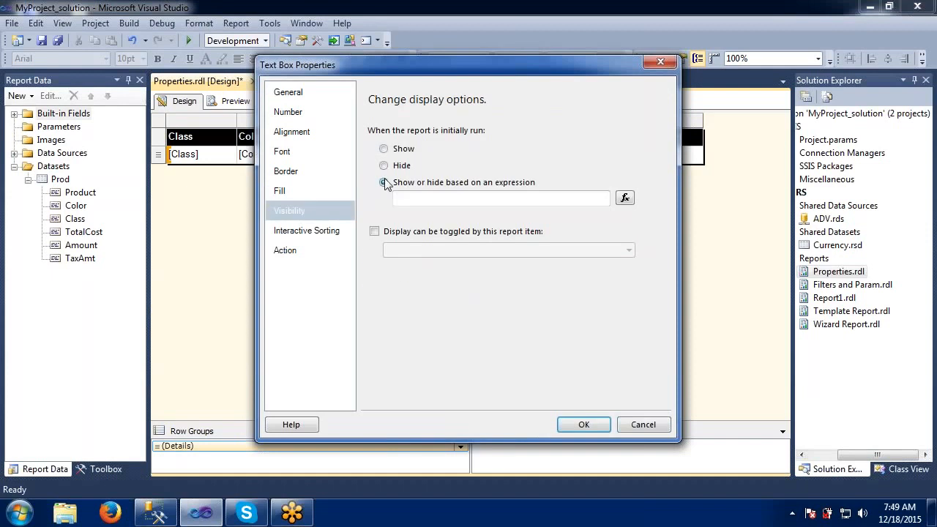
pyautogui.click(624, 198)
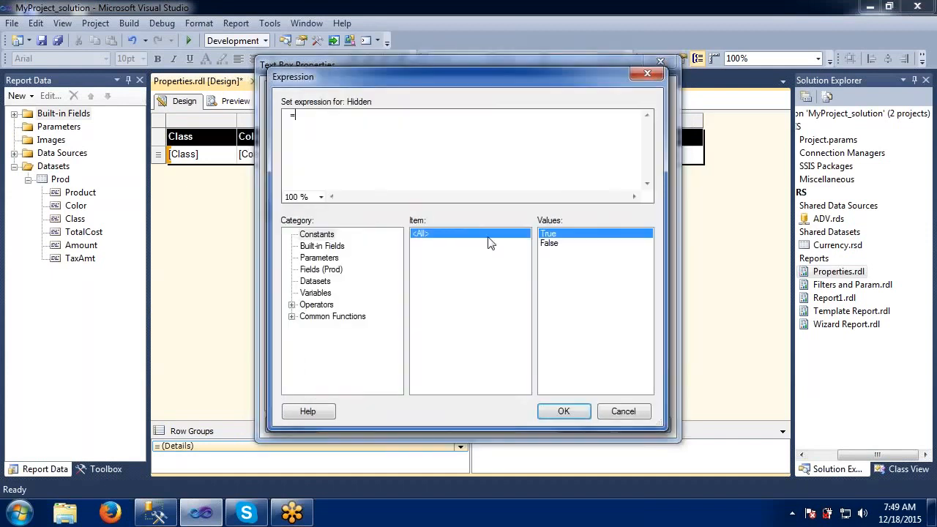
# Step: Insert Sum(TaxAmt) from the Prod dataset into the Hidden expression
pyautogui.click(291, 304)
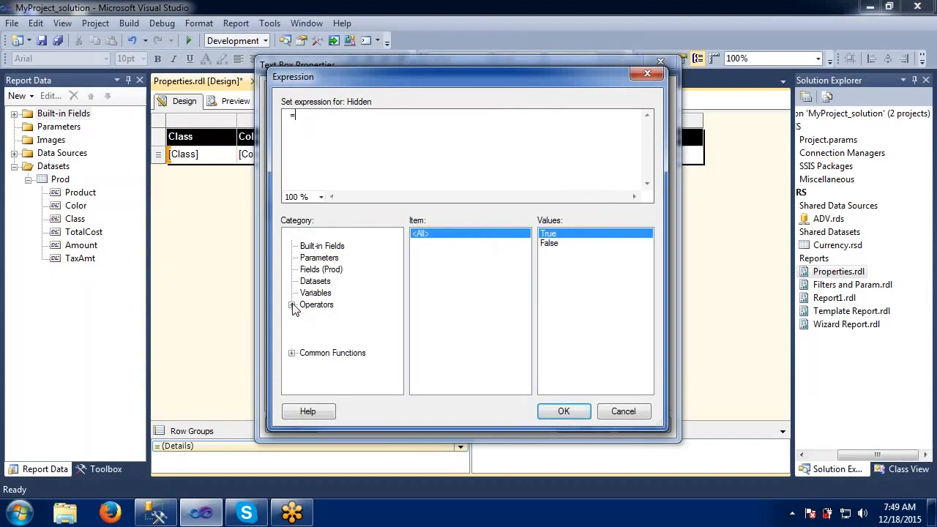
pyautogui.click(291, 305)
pyautogui.click(310, 283)
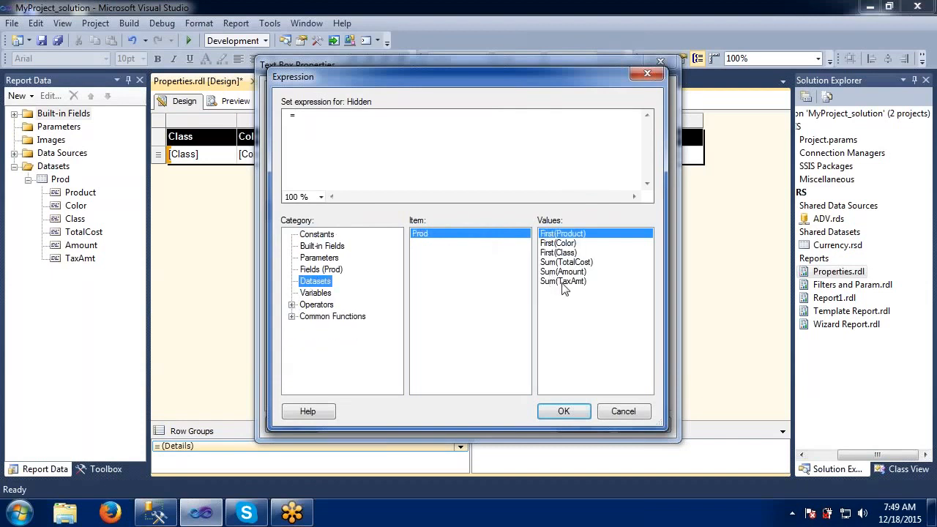
pyautogui.click(563, 284)
pyautogui.doubleClick(563, 284)
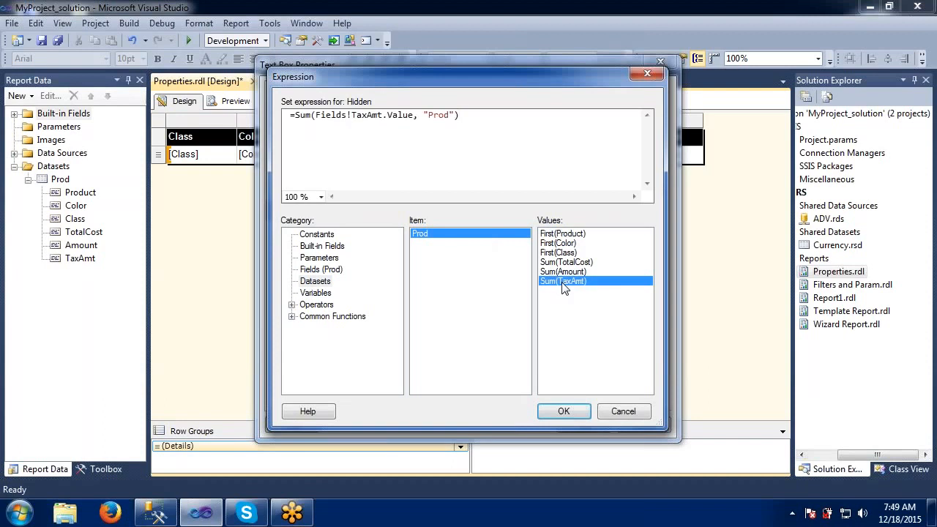
# Step: Replace the "Prod" scope in the Hidden expression with the condition > 271 and the results true,false
pyautogui.click(454, 115)
pyautogui.press('BackSpace')
pyautogui.press('BackSpace')
pyautogui.press('BackSpace')
pyautogui.press('BackSpace')
pyautogui.press('BackSpace')
pyautogui.press('BackSpace')
pyautogui.press('BackSpace')
pyautogui.press('BackSpace')
pyautogui.write('> 271 ,true')
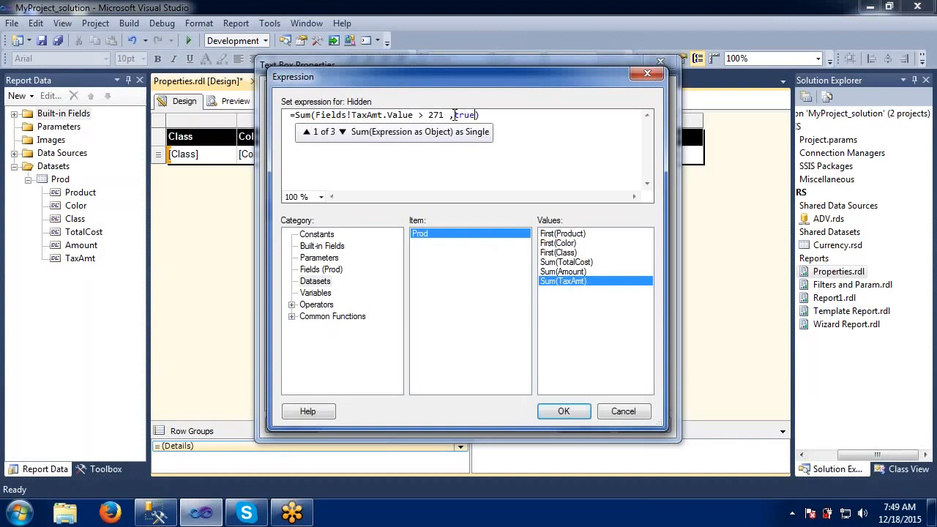
pyautogui.write(',false')
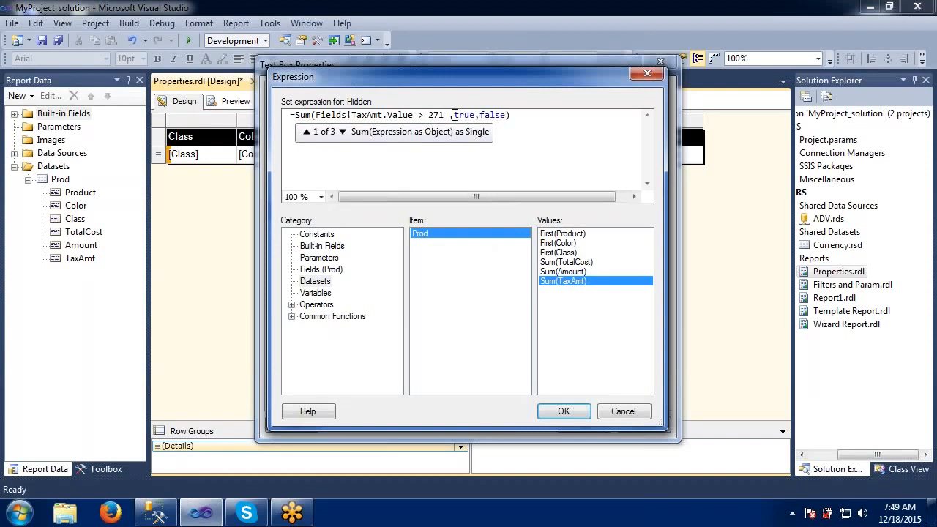
# Step: Replace Sum with iif in the Hidden expression and apply it to the TaxAmt text box
pyautogui.click(313, 119)
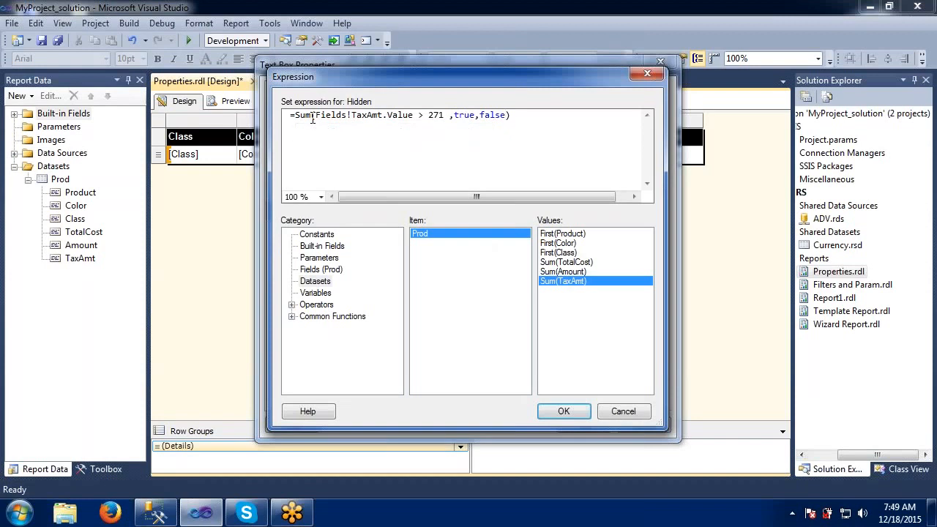
pyautogui.press('BackSpace')
pyautogui.press('BackSpace')
pyautogui.press('BackSpace')
pyautogui.write('iif')
pyautogui.click(569, 414)
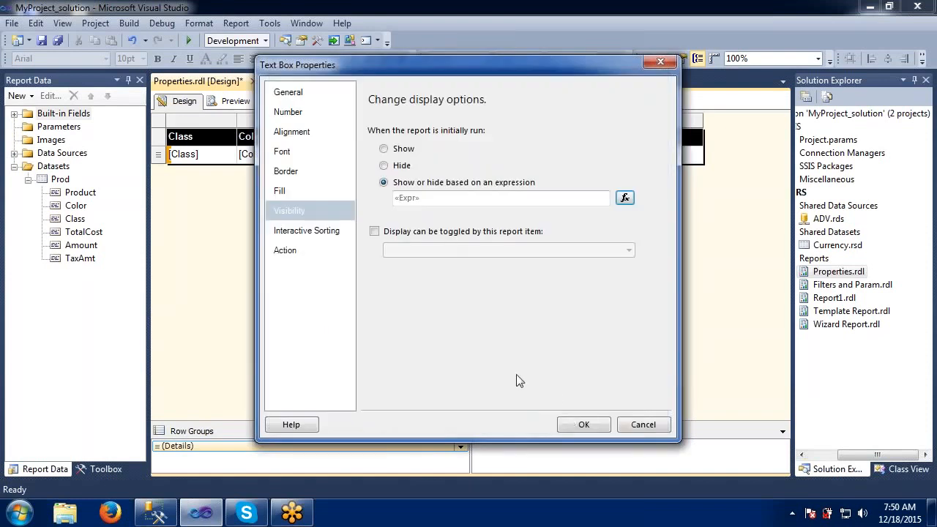
pyautogui.click(566, 426)
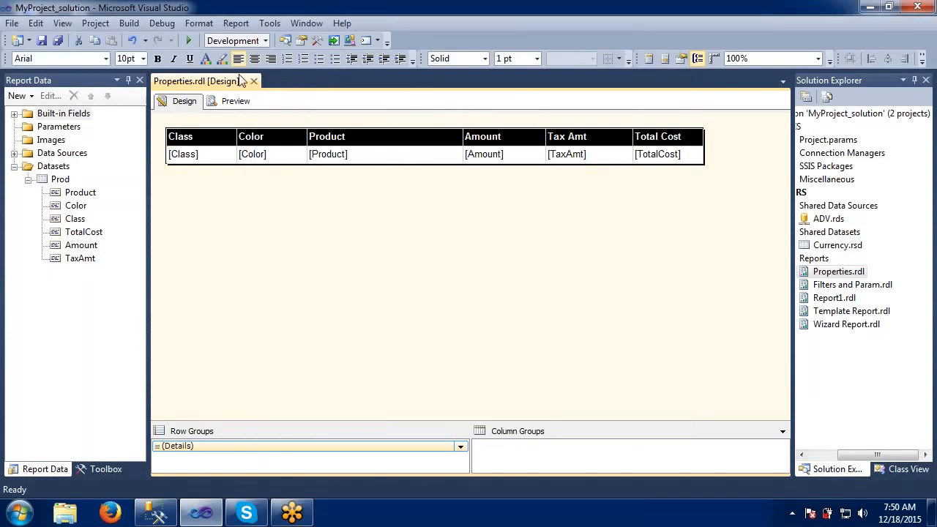
# Step: Preview the report to check the Tax Amt column, and return to the report design
pyautogui.click(237, 101)
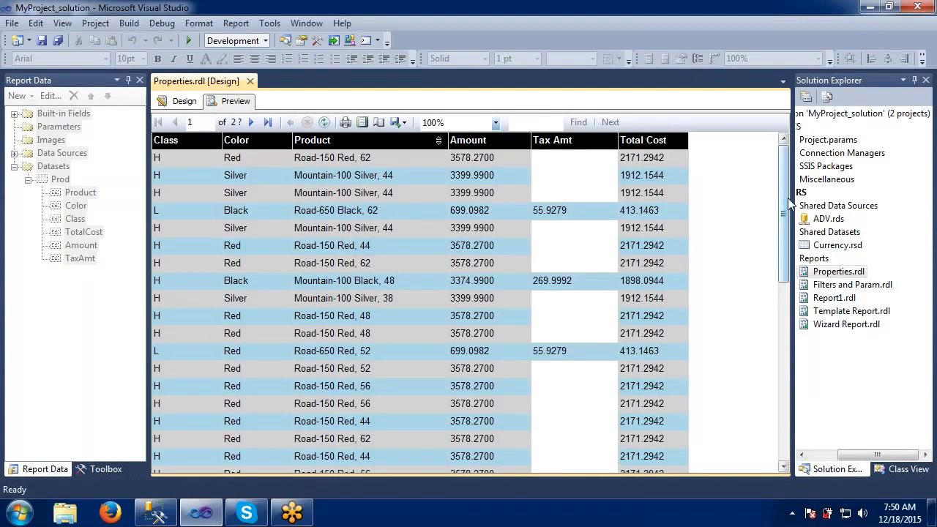
pyautogui.moveTo(788, 198)
pyautogui.mouseDown()
pyautogui.moveTo(784, 428)
pyautogui.moveTo(777, 187)
pyautogui.mouseUp()
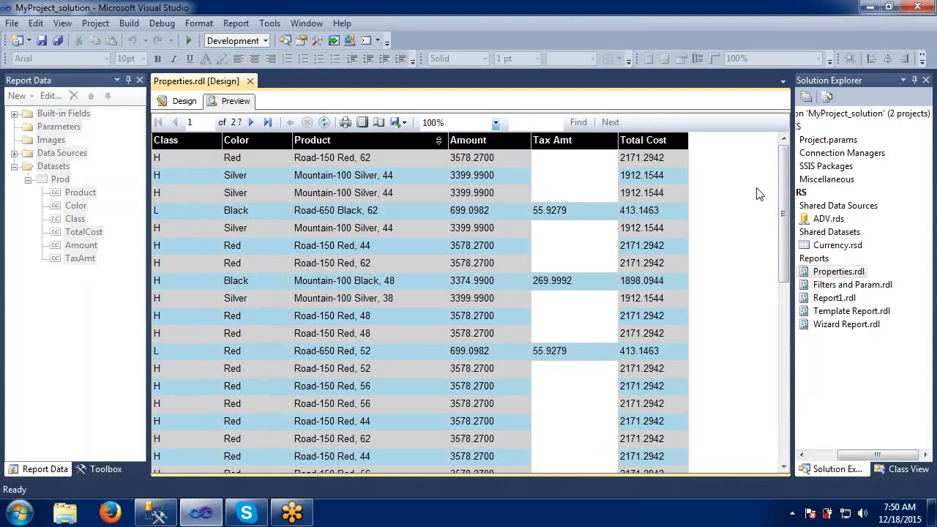
pyautogui.click(181, 102)
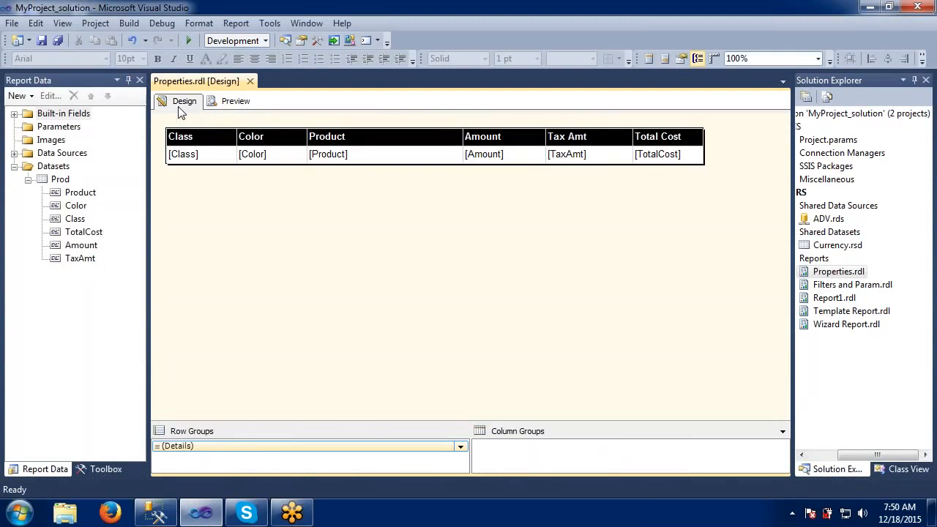
pyautogui.click(619, 157)
pyautogui.rightClick(620, 157)
pyautogui.click(656, 287)
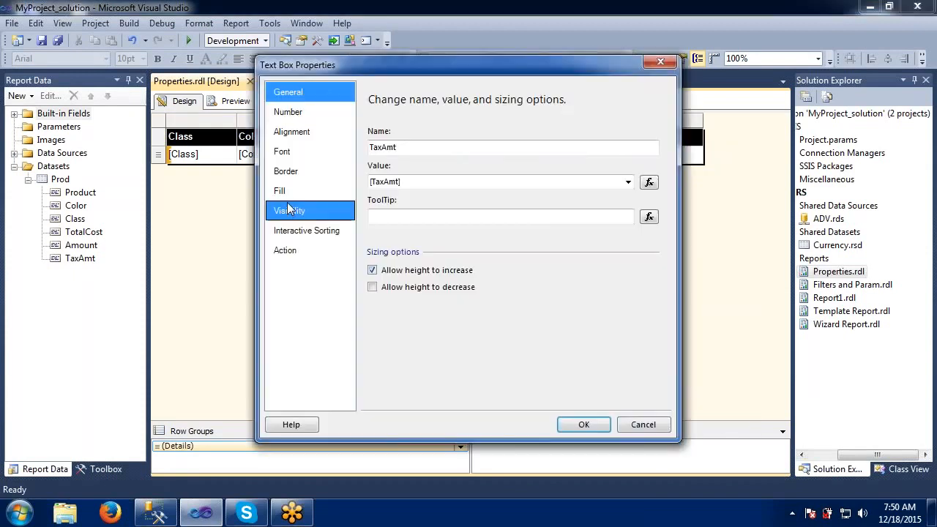
pyautogui.click(287, 210)
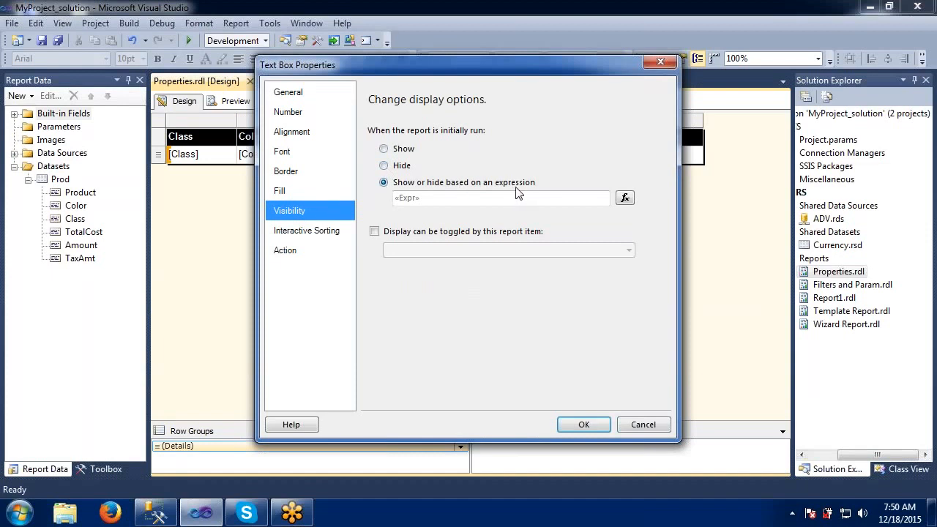
pyautogui.click(384, 149)
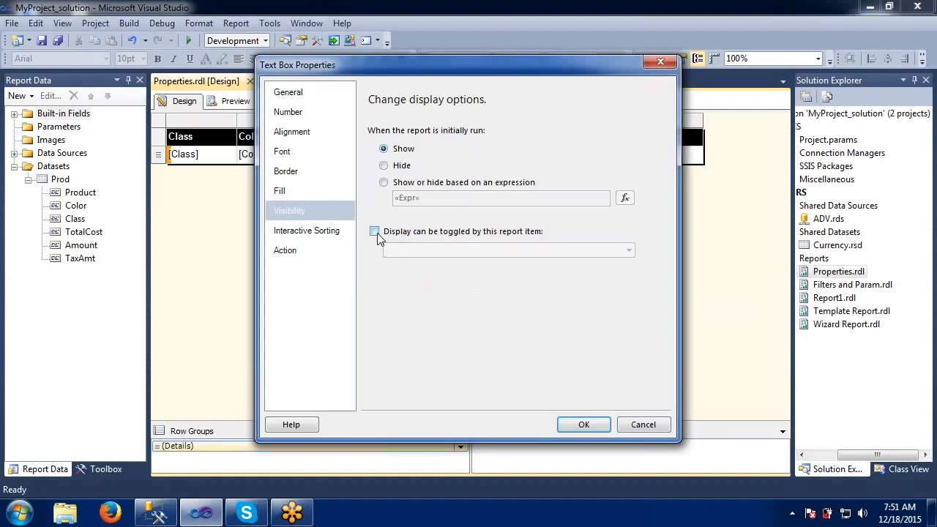
pyautogui.click(641, 425)
# Step: Make the display of the Product detail text box toggleable by the Color report item
pyautogui.click(410, 153)
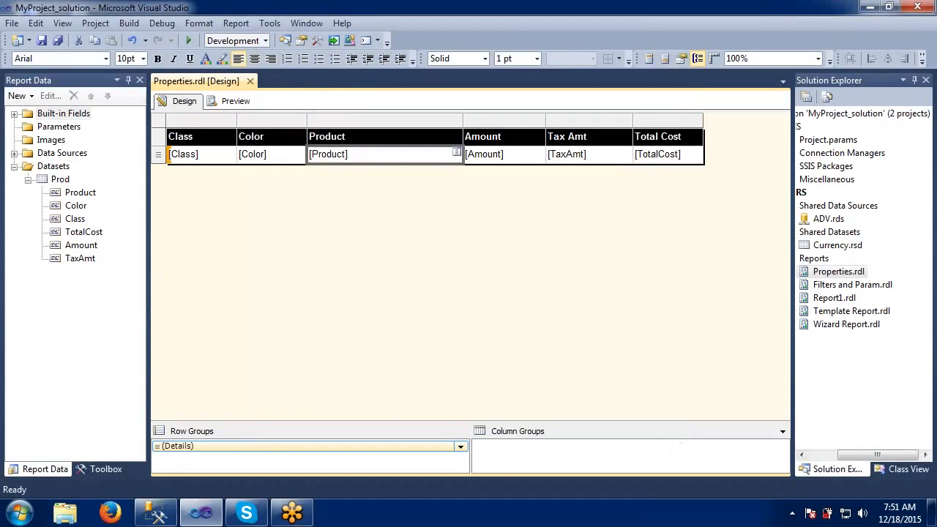
pyautogui.rightClick(405, 154)
pyautogui.click(448, 291)
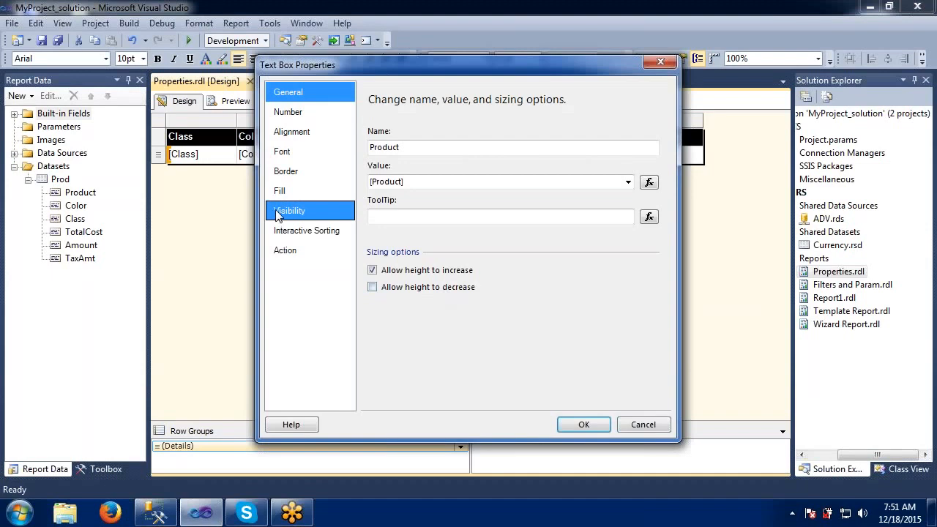
pyautogui.click(278, 212)
pyautogui.click(374, 231)
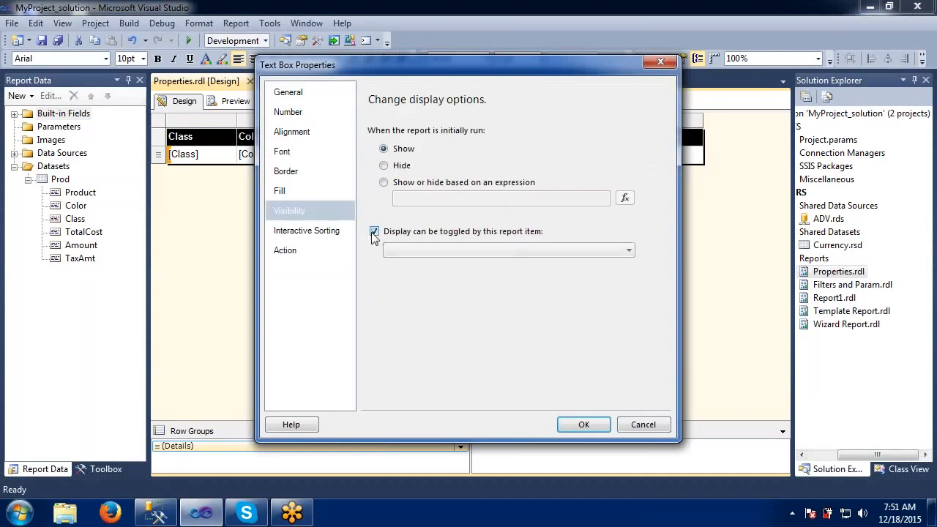
pyautogui.click(400, 250)
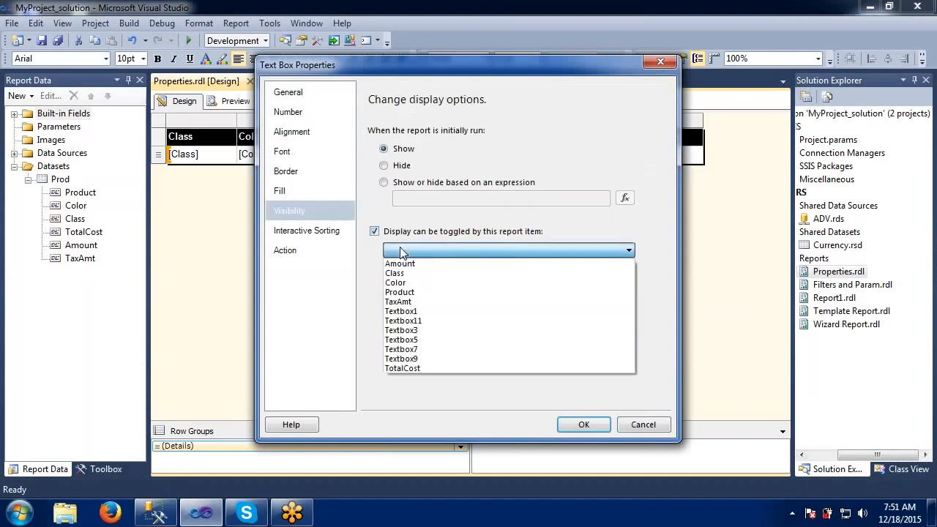
pyautogui.click(400, 284)
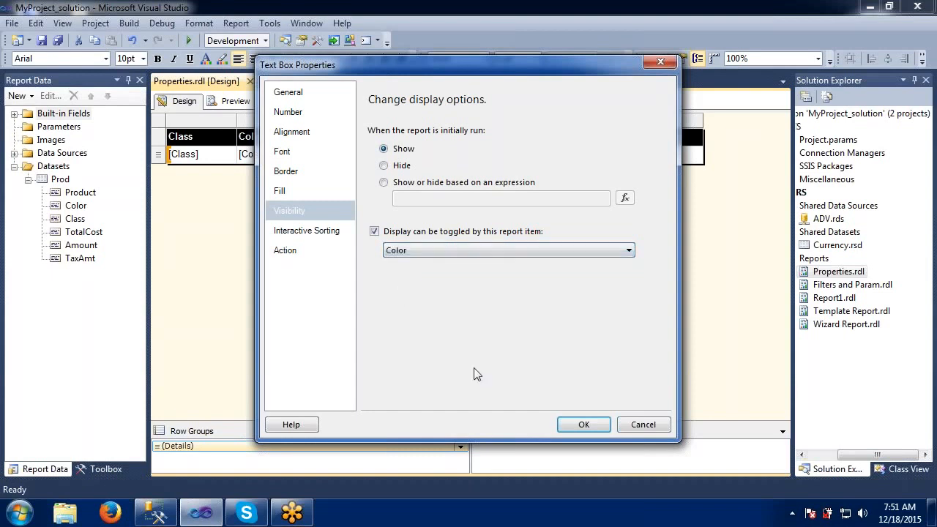
pyautogui.click(578, 426)
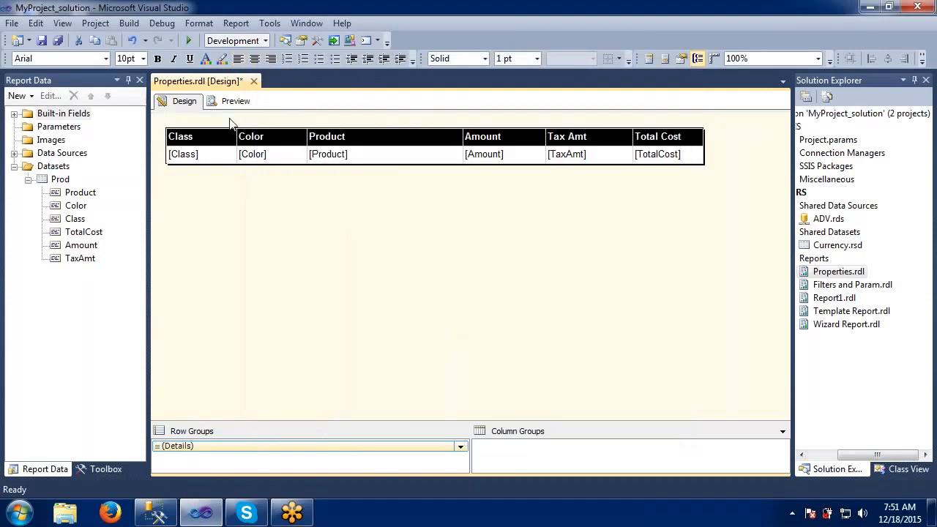
# Step: Preview the report, toggle the Product value from the first row's Red color, and return to the report design
pyautogui.click(229, 102)
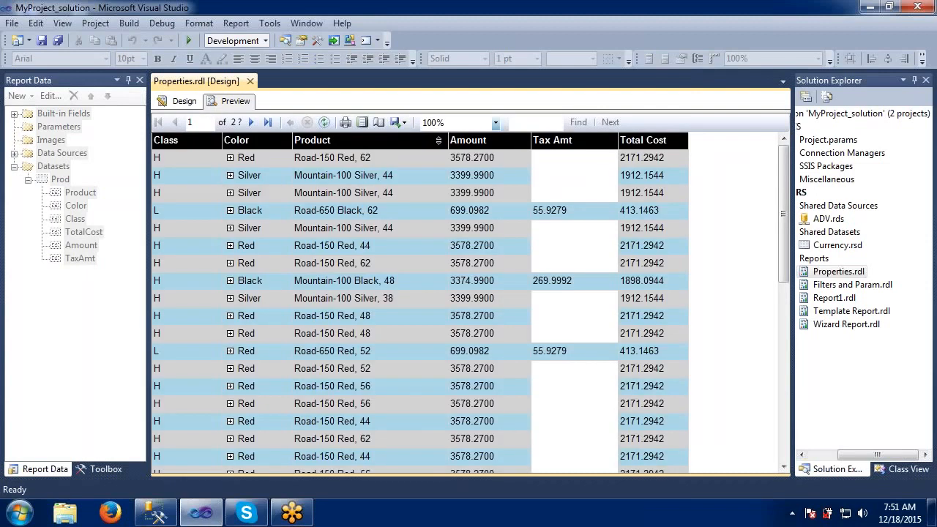
pyautogui.click(230, 157)
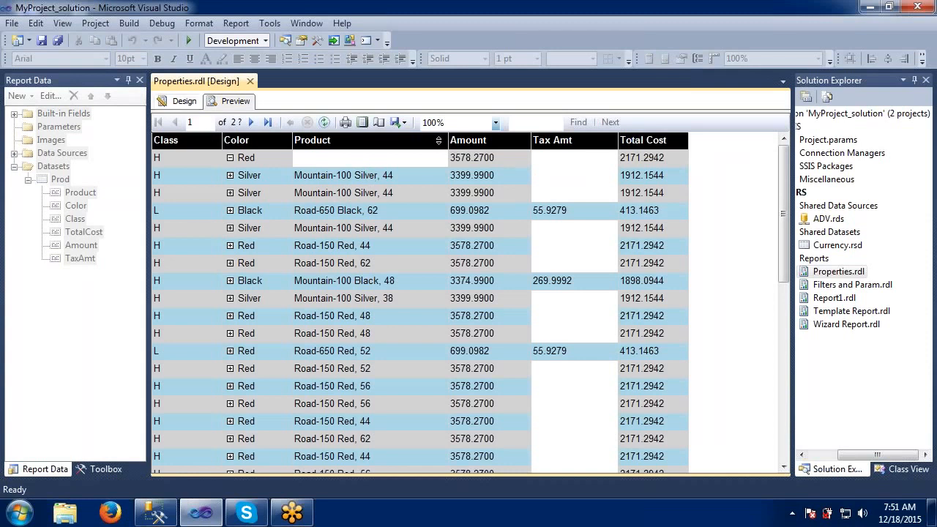
pyautogui.click(187, 106)
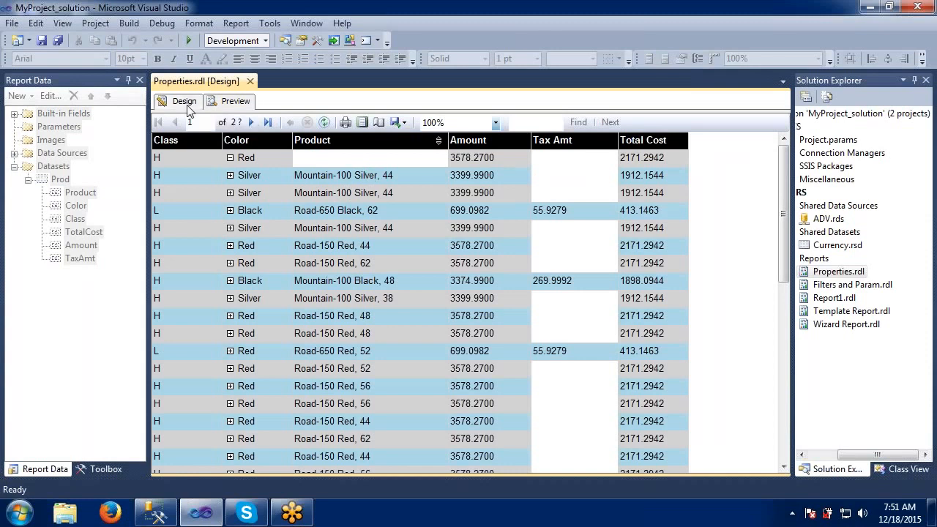
# Step: Remove the Color display toggle from the Product detail text box
pyautogui.rightClick(399, 154)
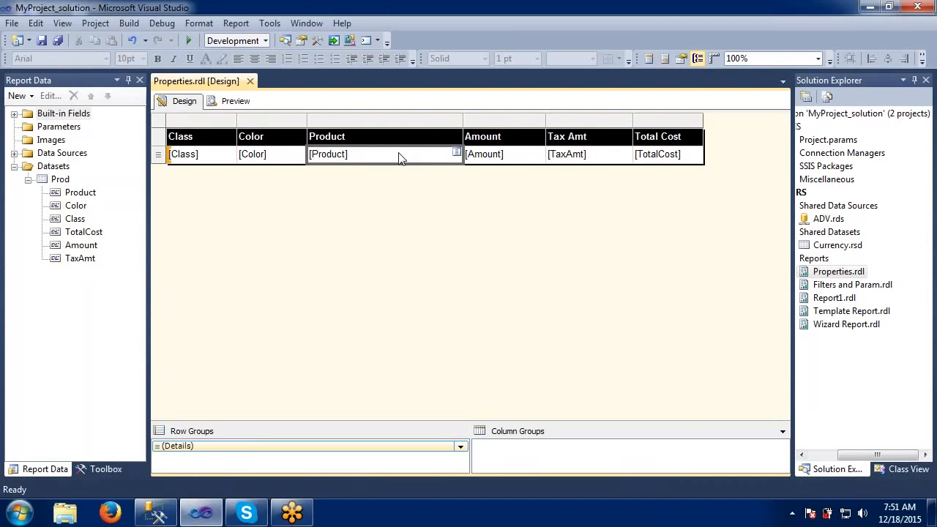
pyautogui.click(436, 286)
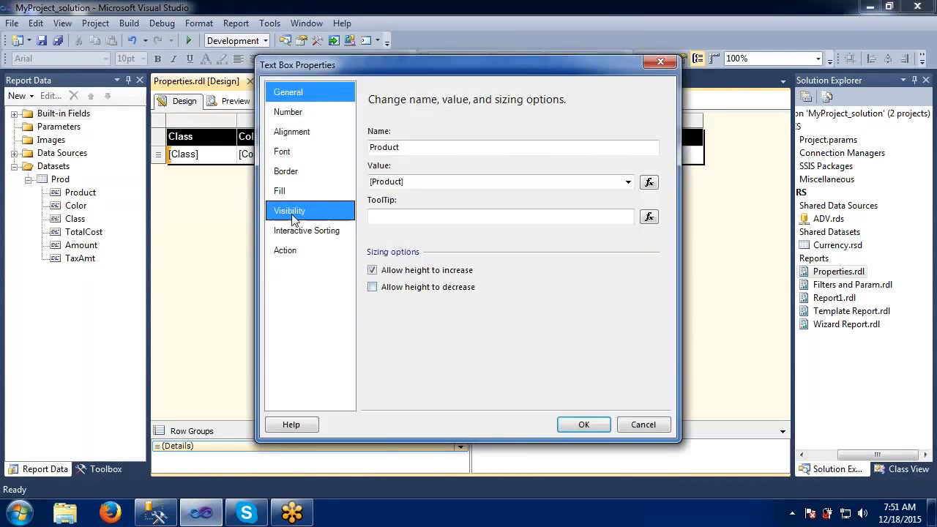
pyautogui.click(292, 214)
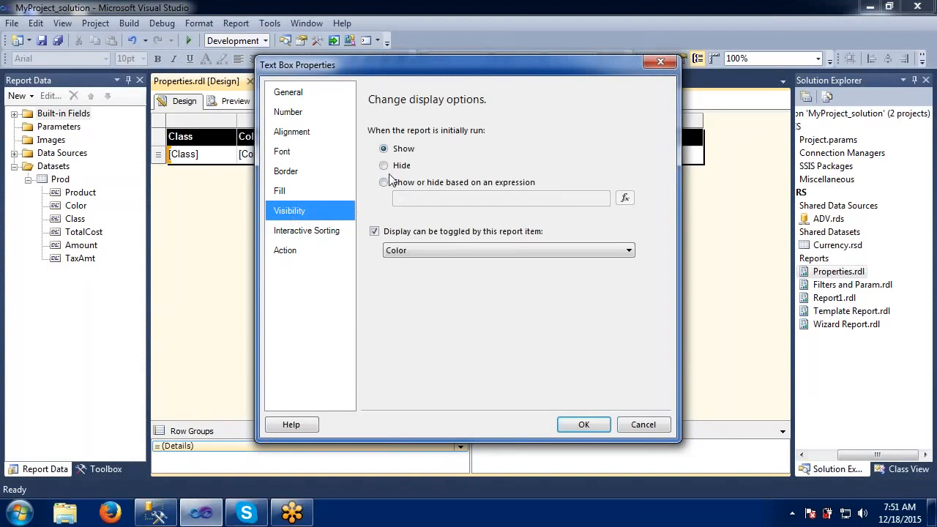
pyautogui.click(374, 230)
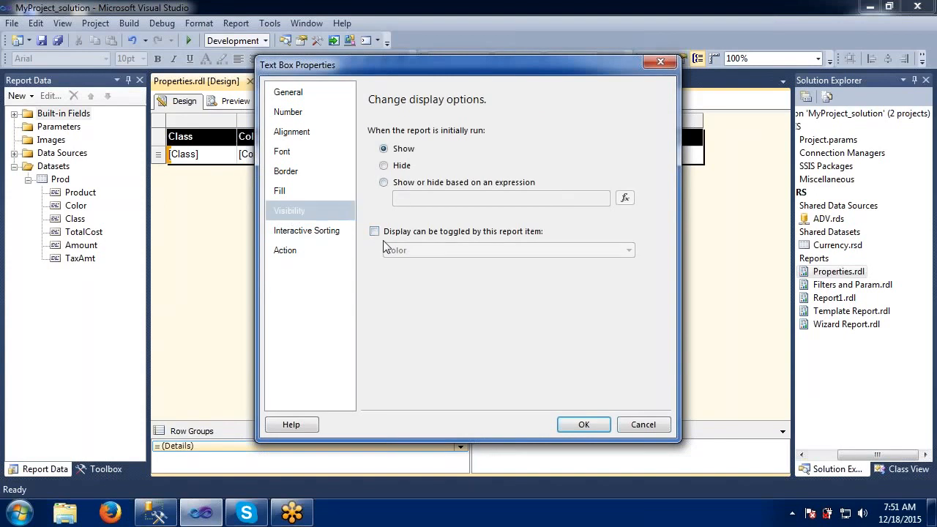
pyautogui.click(584, 424)
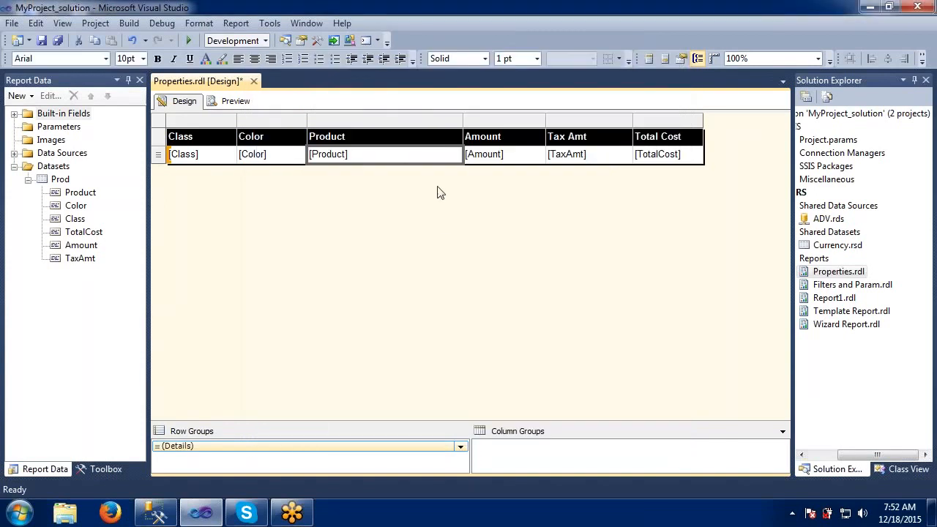
# Step: Check the visibility settings of the Product detail text box and close them without changes
pyautogui.rightClick(433, 155)
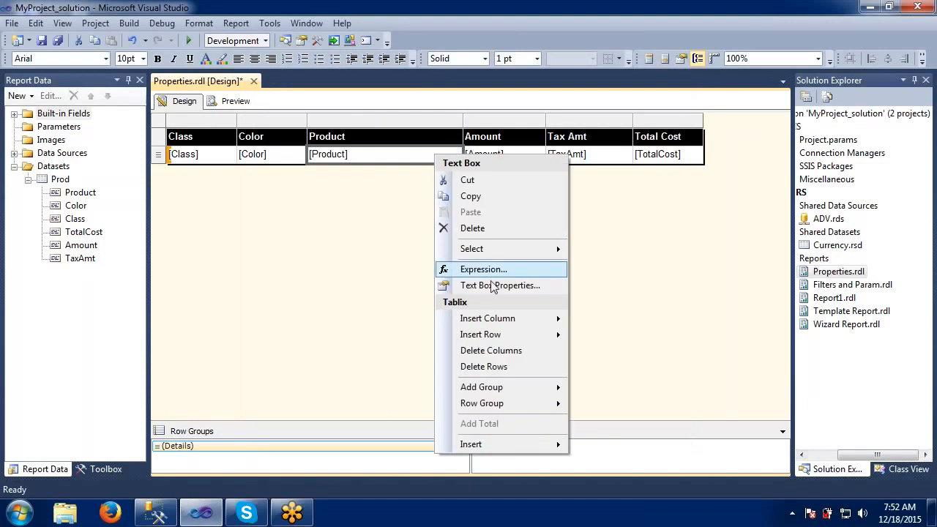
pyautogui.click(458, 285)
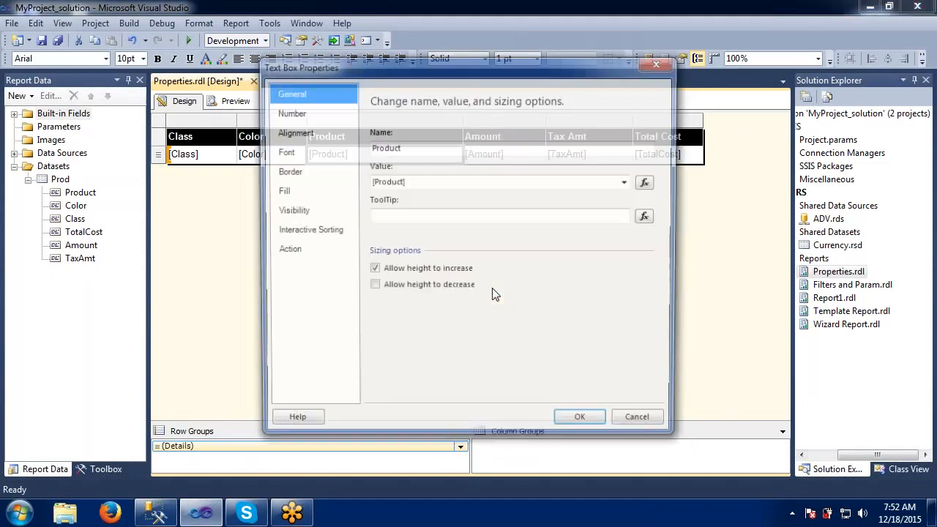
pyautogui.click(333, 209)
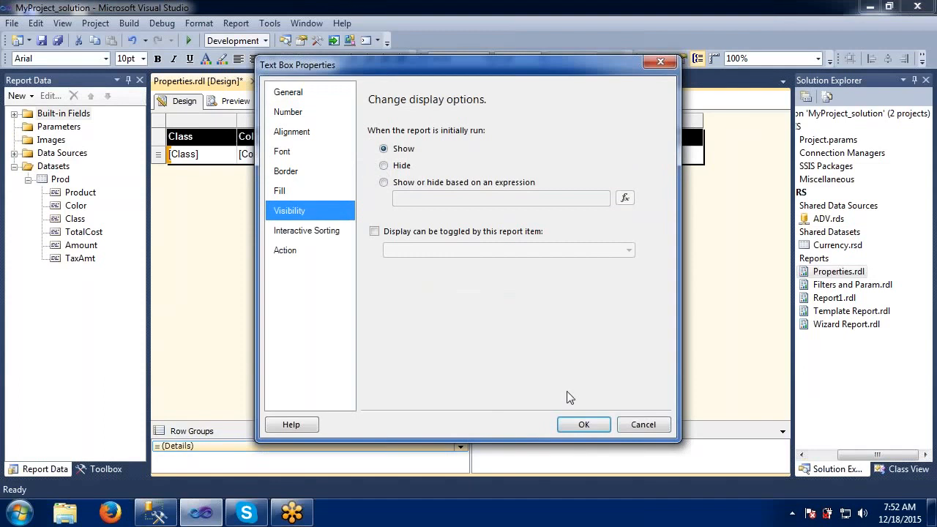
pyautogui.click(622, 426)
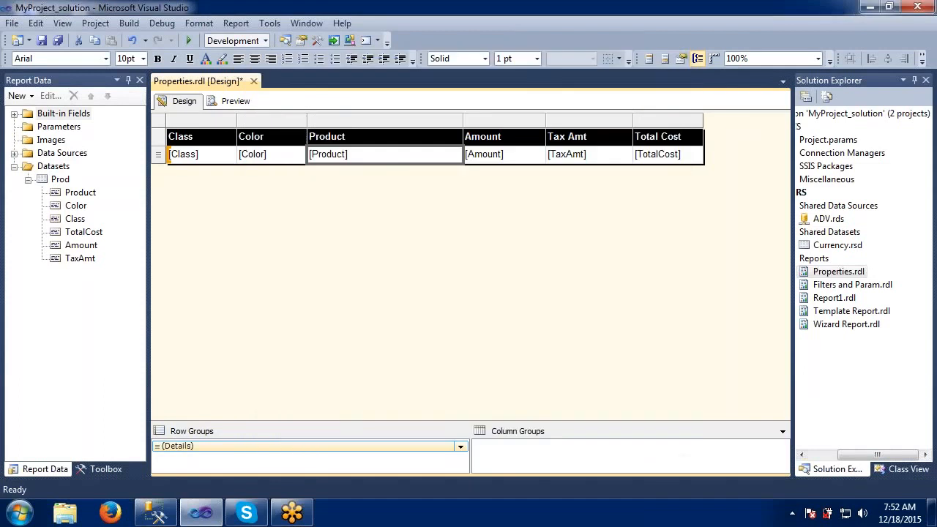
# Step: Set the TaxAmt detail text box to Show when the report is initially run
pyautogui.rightClick(609, 156)
pyautogui.click(653, 287)
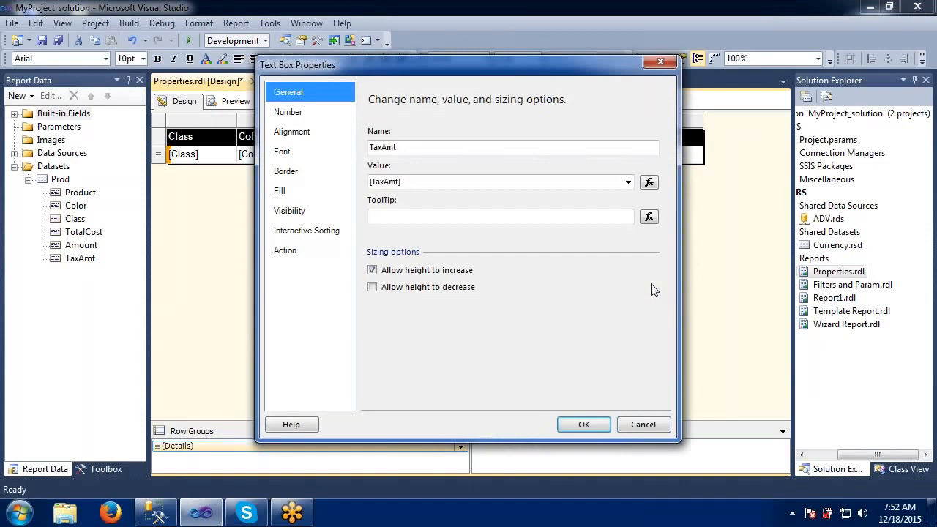
pyautogui.click(304, 220)
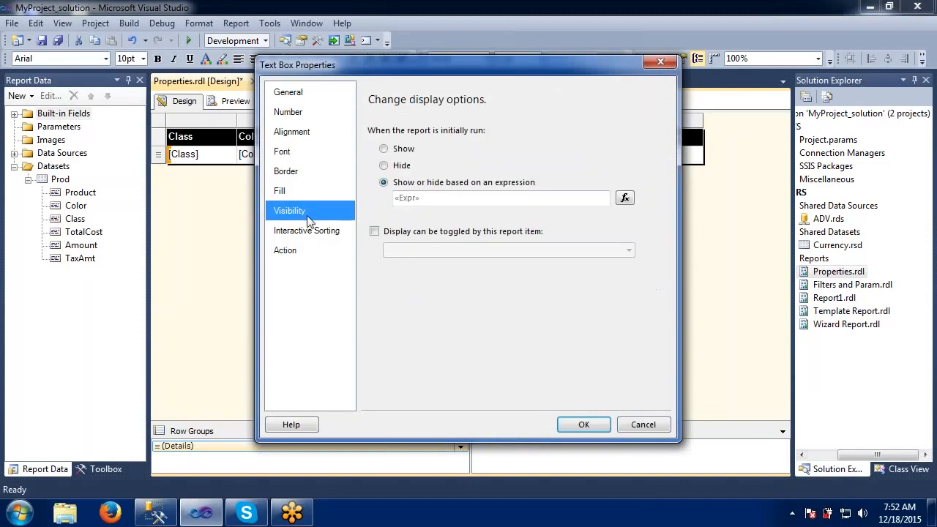
pyautogui.click(384, 149)
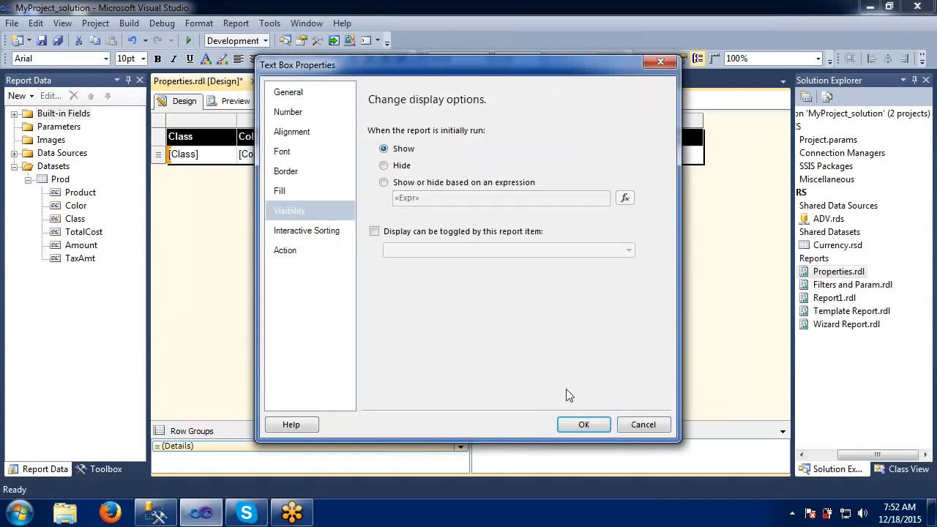
pyautogui.click(583, 425)
pyautogui.click(221, 306)
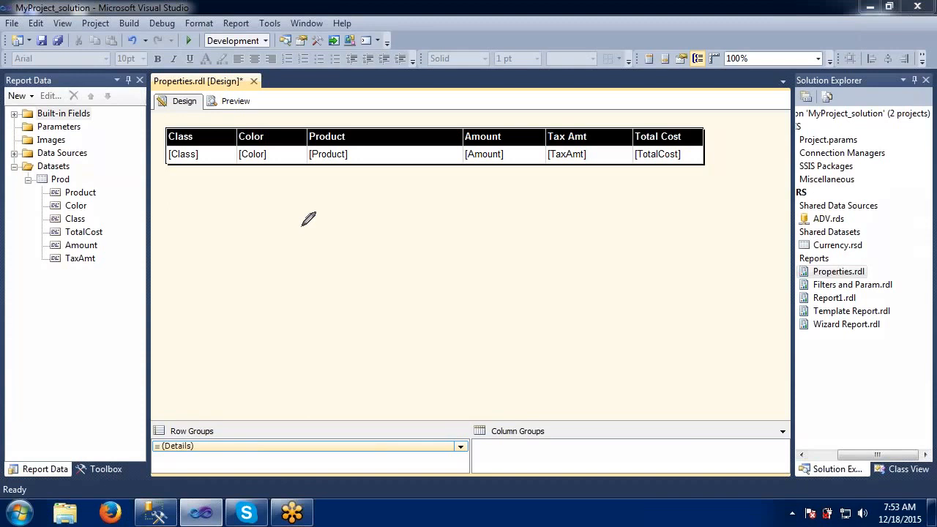
pyautogui.moveTo(302, 226)
pyautogui.mouseDown()
pyautogui.moveTo(302, 249)
pyautogui.moveTo(315, 247)
pyautogui.moveTo(302, 239)
pyautogui.moveTo(311, 276)
pyautogui.moveTo(334, 276)
pyautogui.moveTo(302, 320)
pyautogui.moveTo(317, 302)
pyautogui.moveTo(324, 323)
pyautogui.mouseUp()
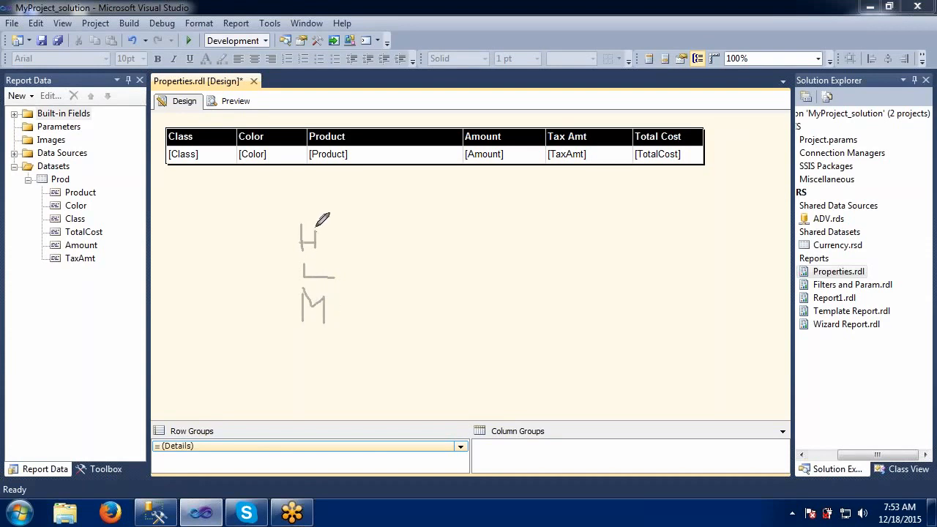
pyautogui.moveTo(315, 229); pyautogui.dragTo(315, 252)
pyautogui.moveTo(355, 253)
pyautogui.mouseDown()
pyautogui.moveTo(387, 255)
pyautogui.moveTo(370, 245)
pyautogui.moveTo(354, 256)
pyautogui.moveTo(366, 285)
pyautogui.moveTo(372, 268)
pyautogui.moveTo(353, 269)
pyautogui.moveTo(353, 325)
pyautogui.moveTo(363, 306)
pyautogui.mouseUp()
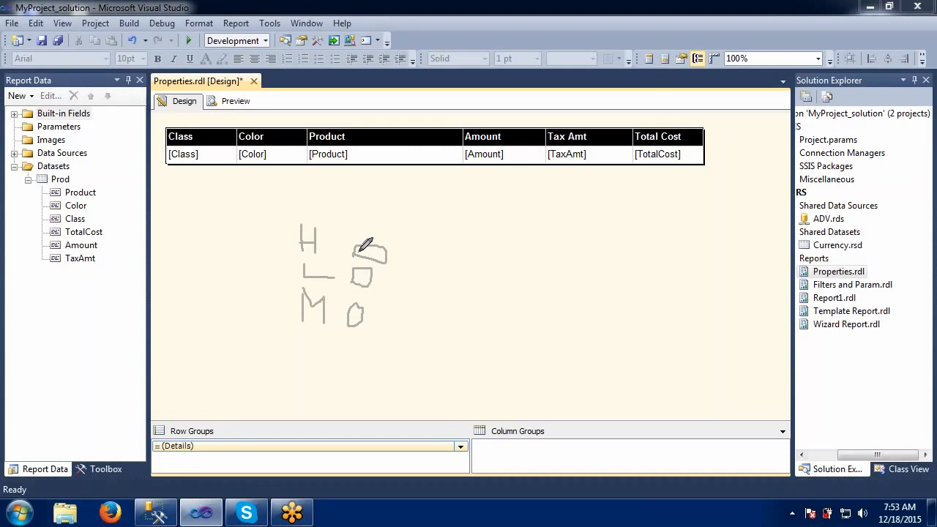
pyautogui.press('e')
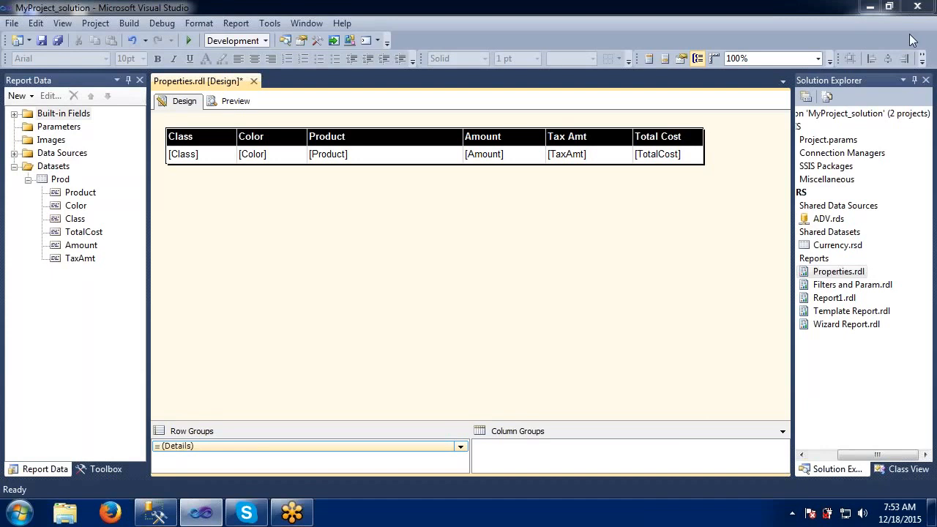
# Step: Allow the display of the Color detail text box to be toggled by the Class report item
pyautogui.click(301, 153)
pyautogui.click(265, 152)
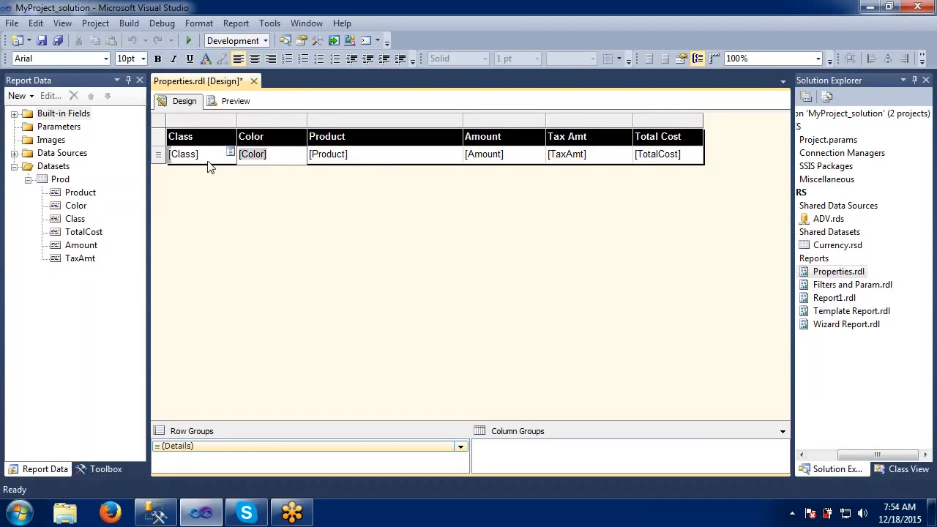
pyautogui.click(271, 153)
pyautogui.rightClick(271, 153)
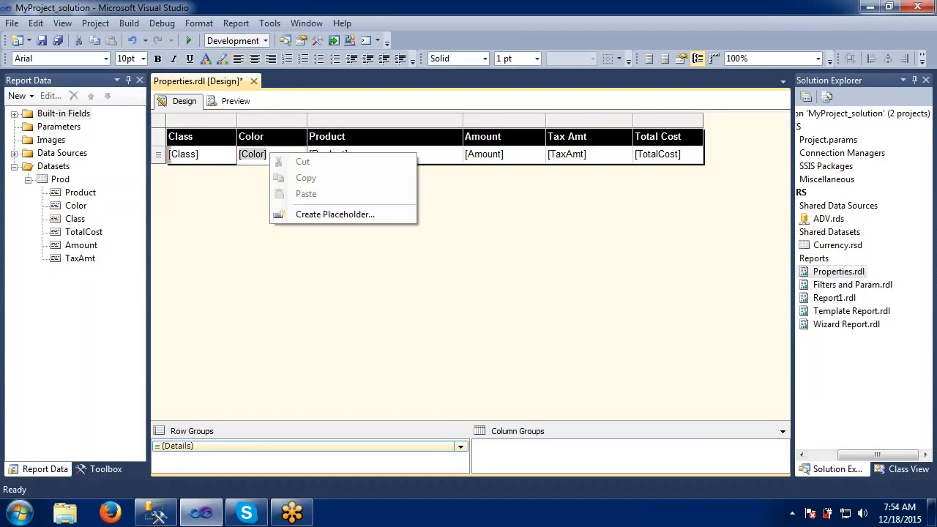
pyautogui.click(274, 157)
pyautogui.rightClick(285, 156)
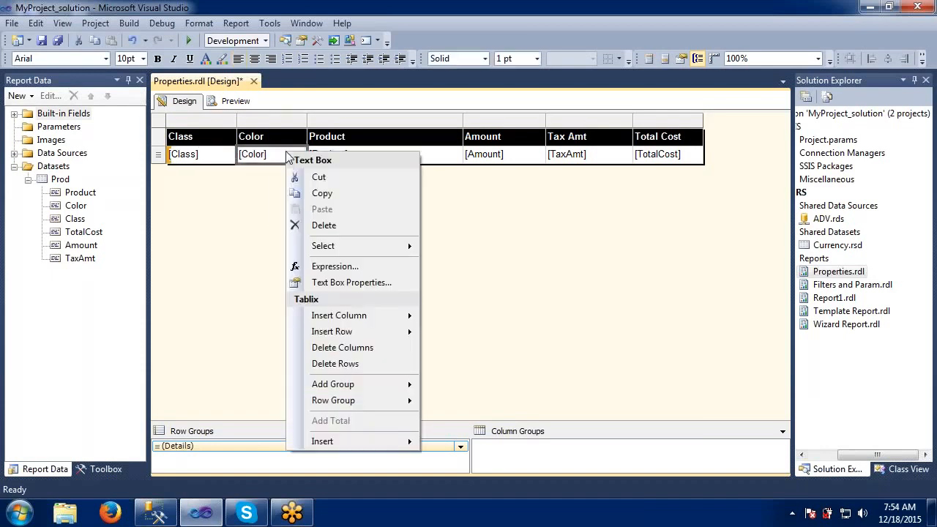
pyautogui.click(328, 290)
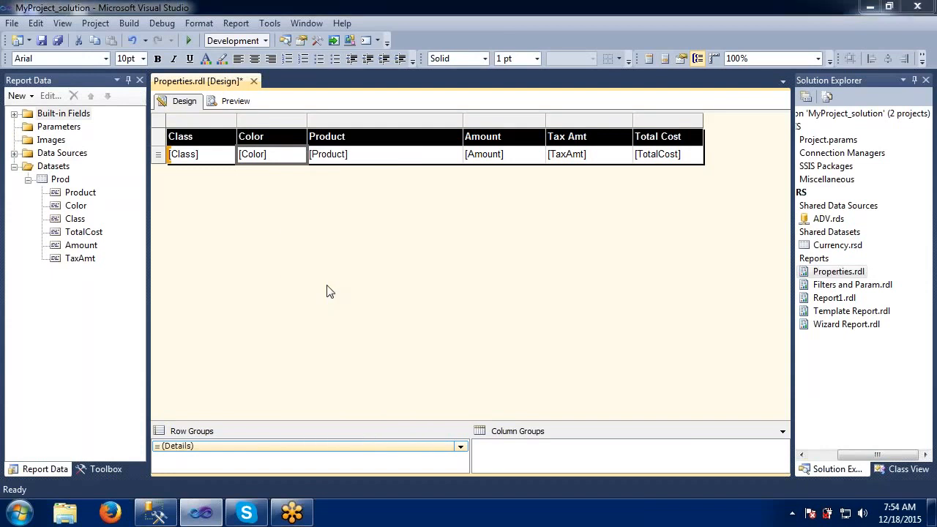
pyautogui.click(300, 215)
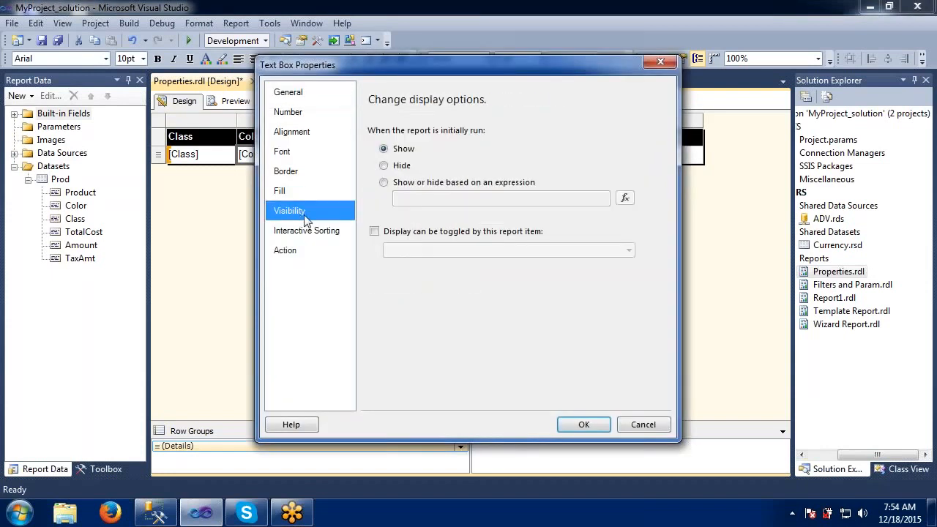
pyautogui.click(376, 232)
pyautogui.click(525, 252)
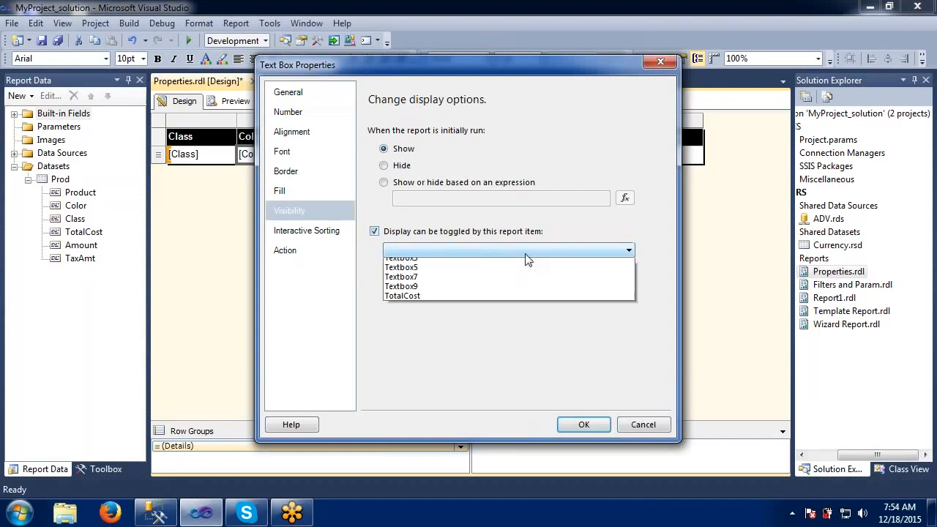
pyautogui.click(475, 274)
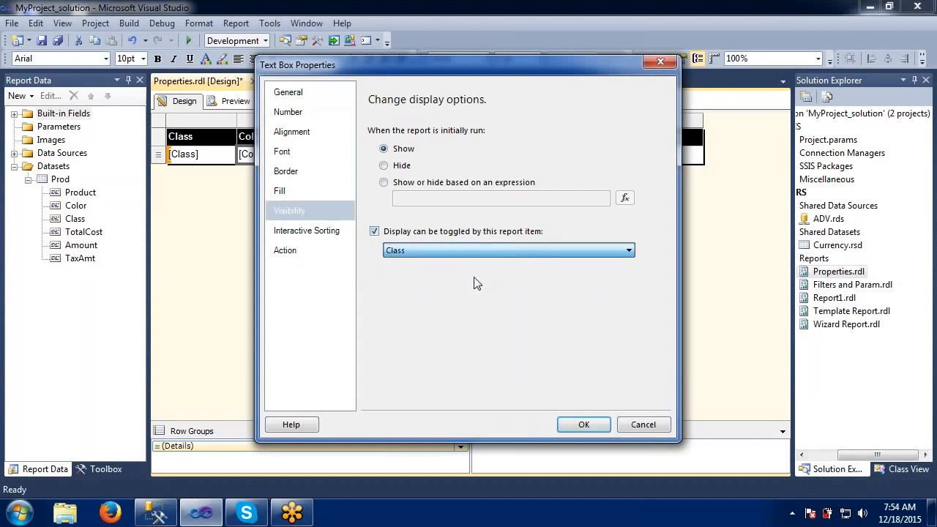
pyautogui.click(573, 426)
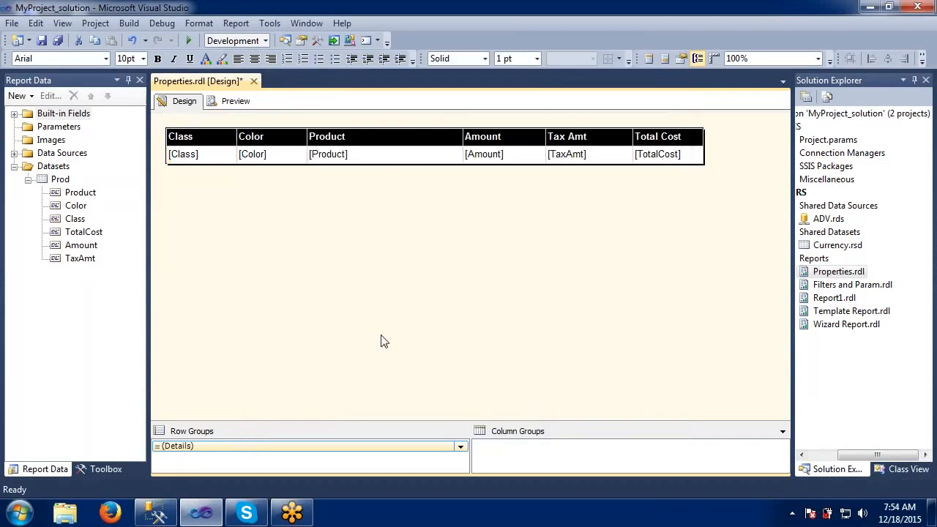
# Step: Preview the report, toggle the Color values of the first two rows from their Class cells, and return to the report design
pyautogui.click(236, 101)
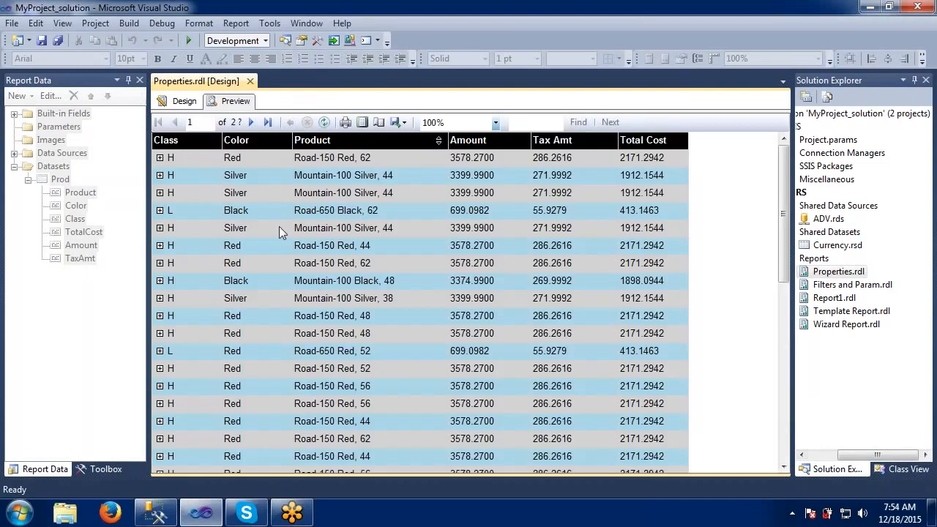
pyautogui.click(160, 158)
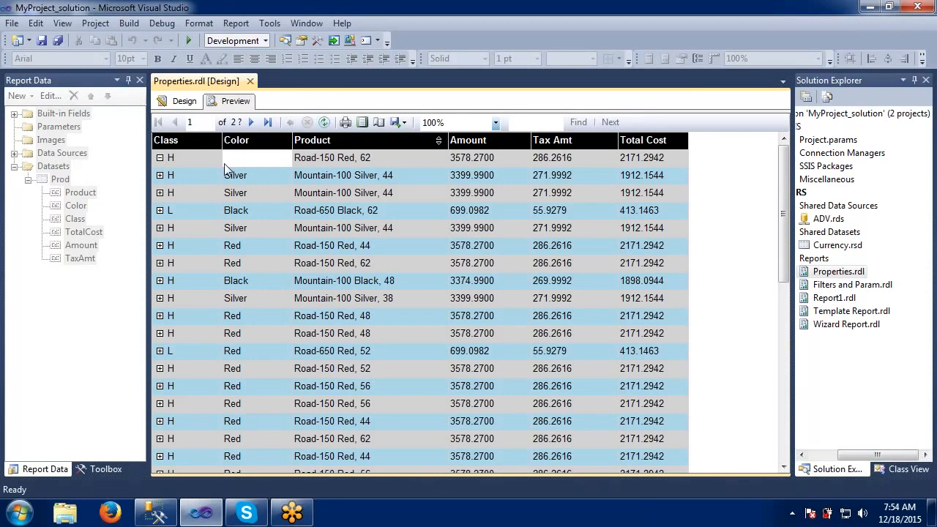
pyautogui.click(161, 177)
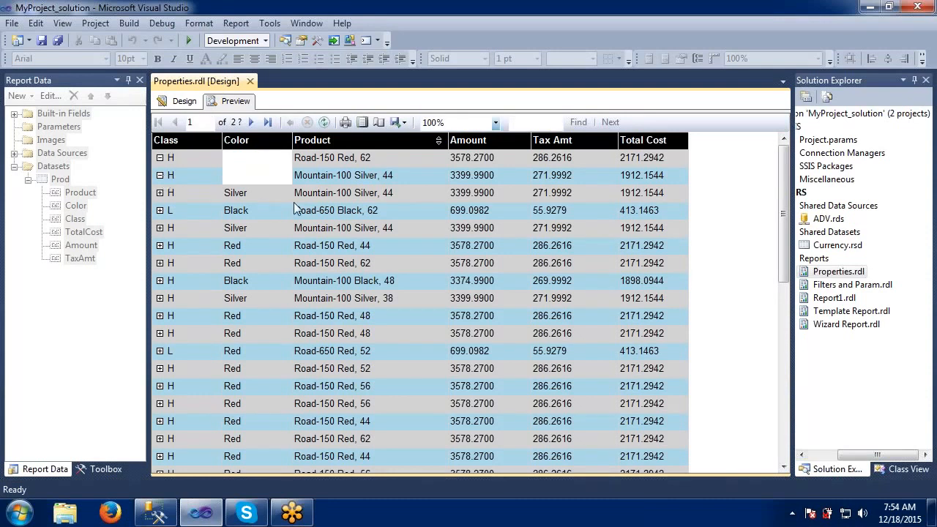
pyautogui.click(184, 102)
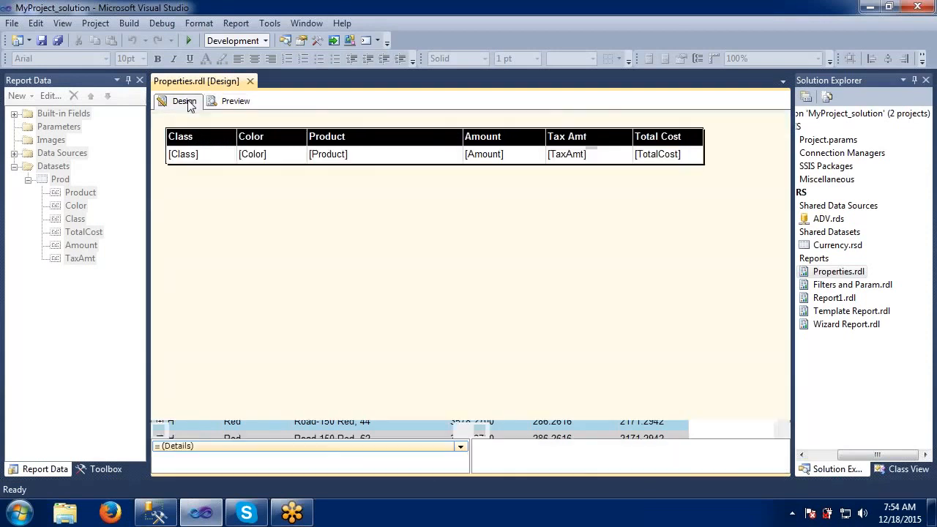
# Step: Change the report item that toggles the Color detail text box to Color itself
pyautogui.rightClick(287, 152)
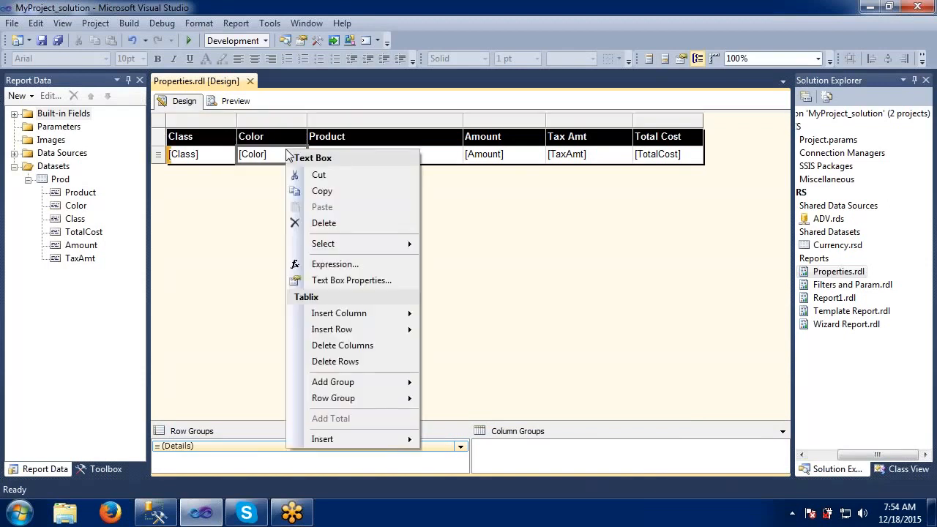
pyautogui.click(317, 282)
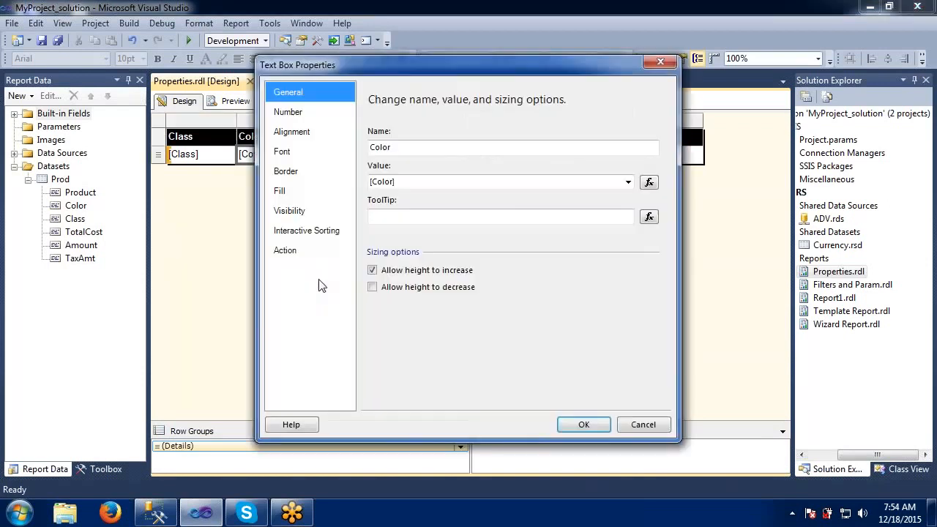
pyautogui.click(302, 210)
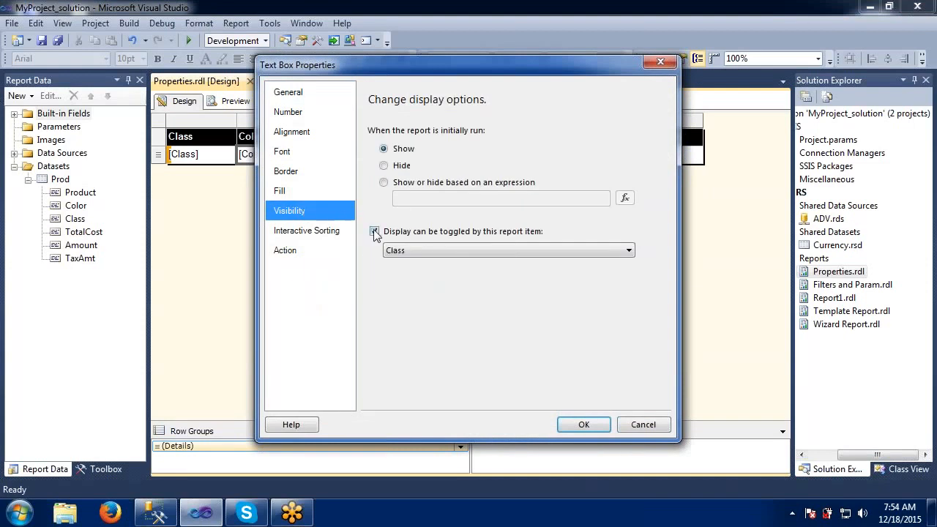
pyautogui.click(376, 231)
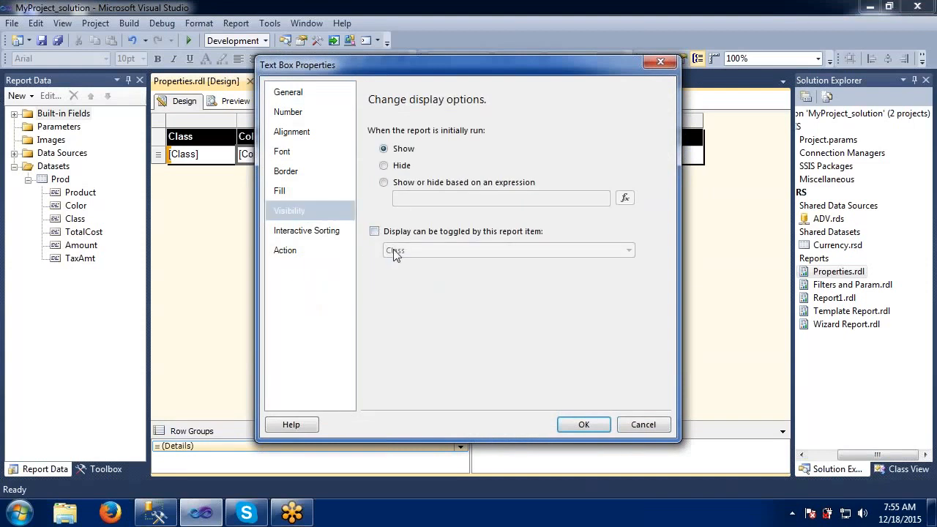
pyautogui.click(375, 232)
pyautogui.click(393, 251)
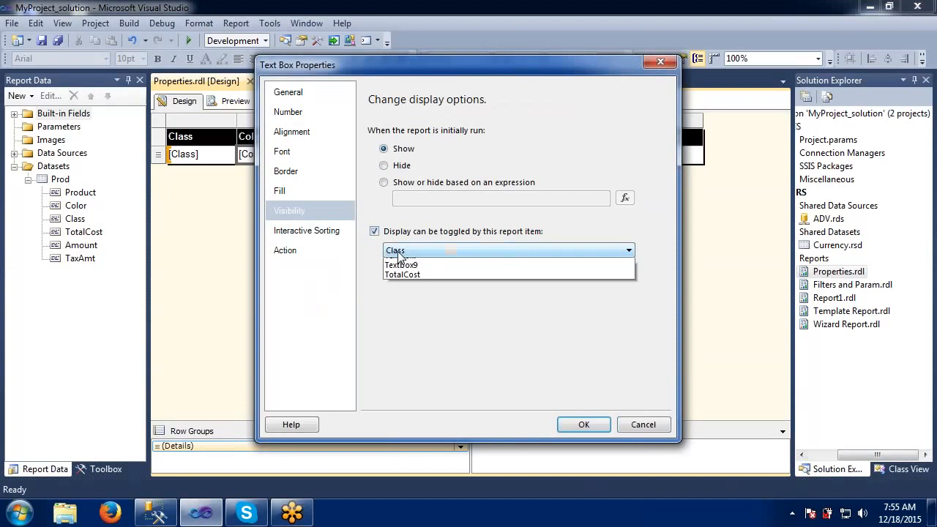
pyautogui.click(397, 283)
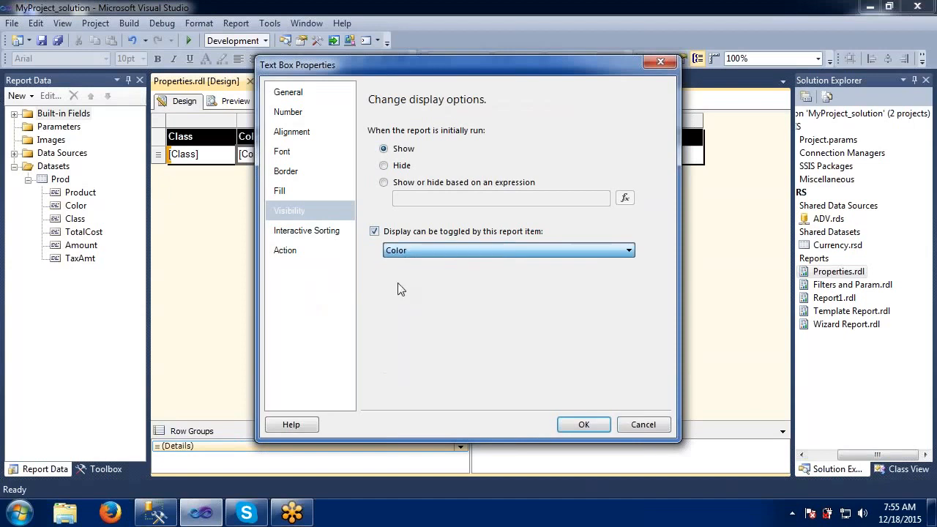
pyautogui.click(584, 425)
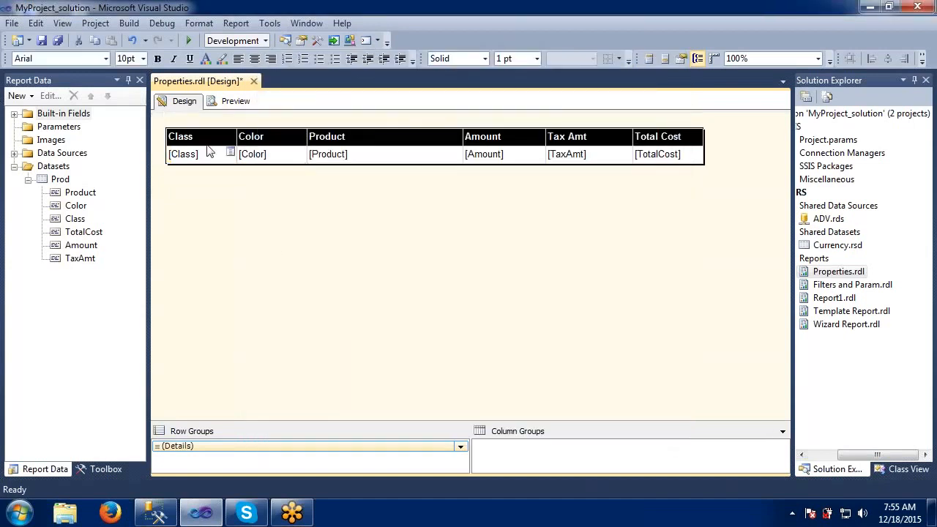
# Step: Preview the report, toggle the first row's Red Color value from its own cell, and return to the report design
pyautogui.click(229, 102)
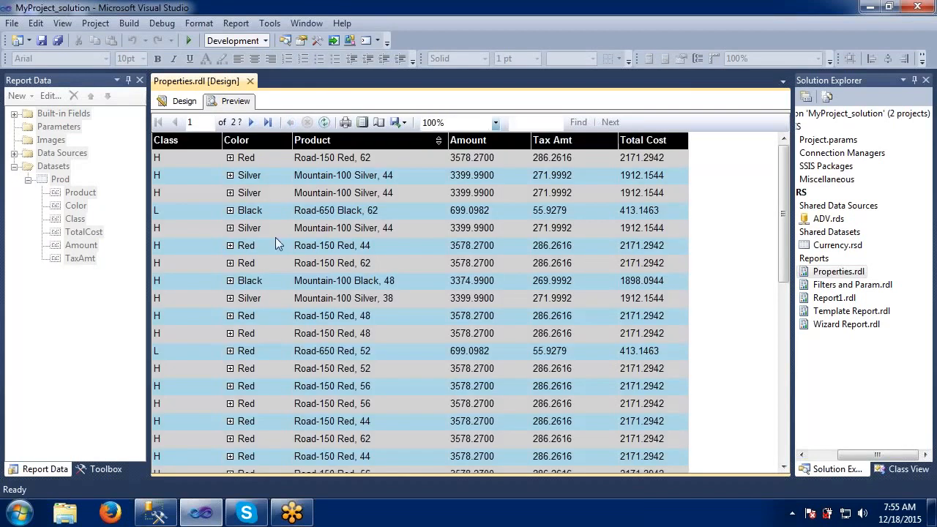
pyautogui.click(231, 158)
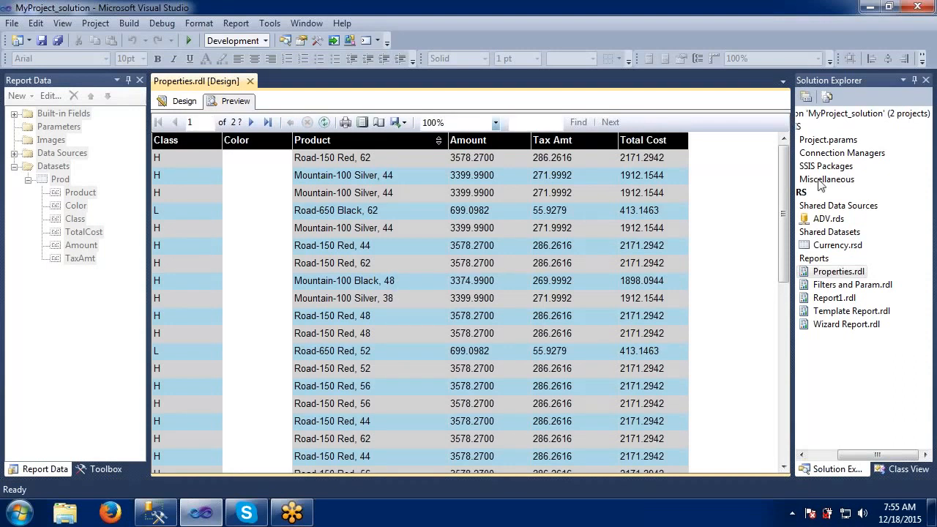
pyautogui.moveTo(790, 180); pyautogui.dragTo(785, 146)
pyautogui.click(186, 103)
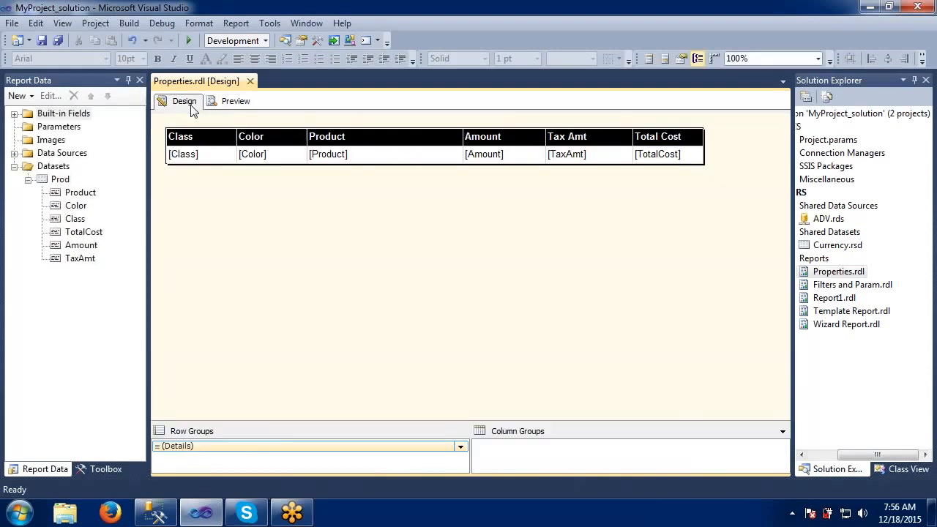
# Step: Set the Color detail text box to Hide when the report is initially run
pyautogui.rightClick(285, 158)
pyautogui.click(331, 287)
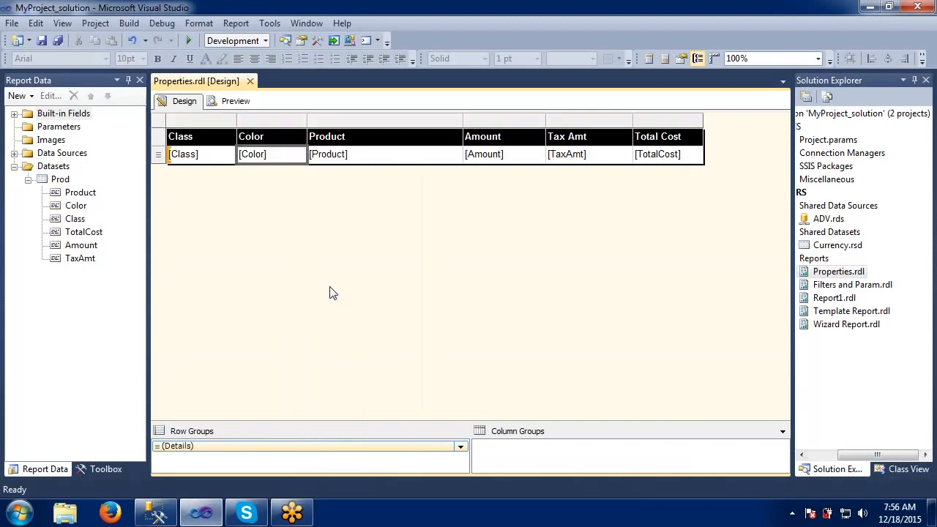
pyautogui.click(293, 211)
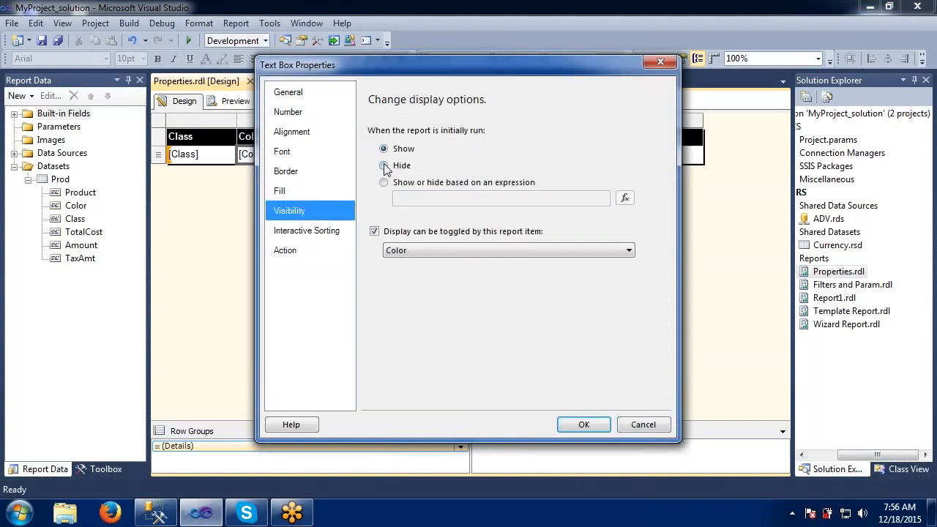
pyautogui.click(384, 166)
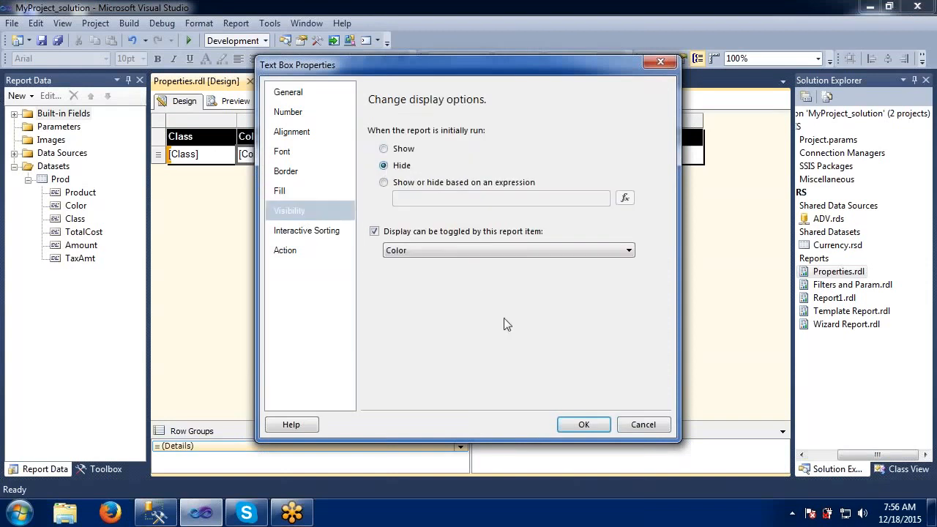
pyautogui.click(585, 426)
# Step: Preview and refresh the report, check the Color column through page 2, and return to the report design
pyautogui.click(233, 102)
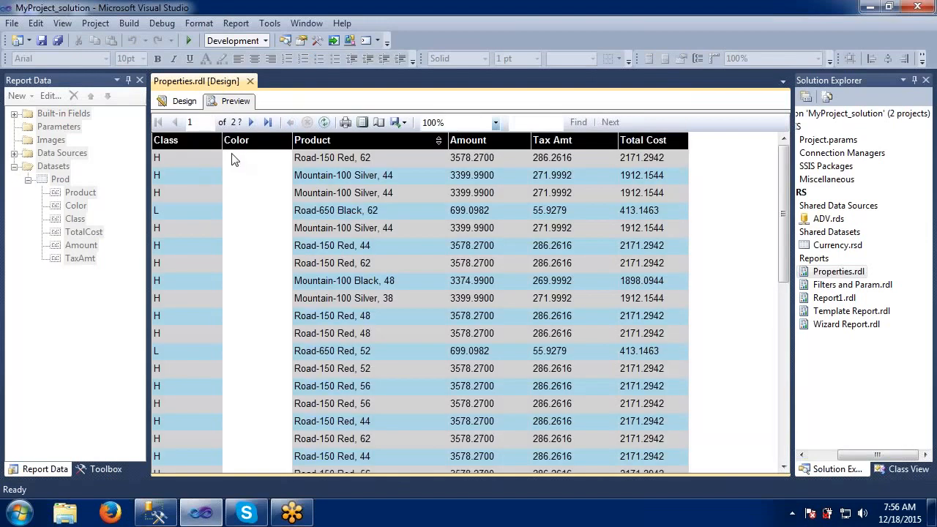
pyautogui.click(324, 122)
pyautogui.moveTo(784, 179); pyautogui.dragTo(769, 149)
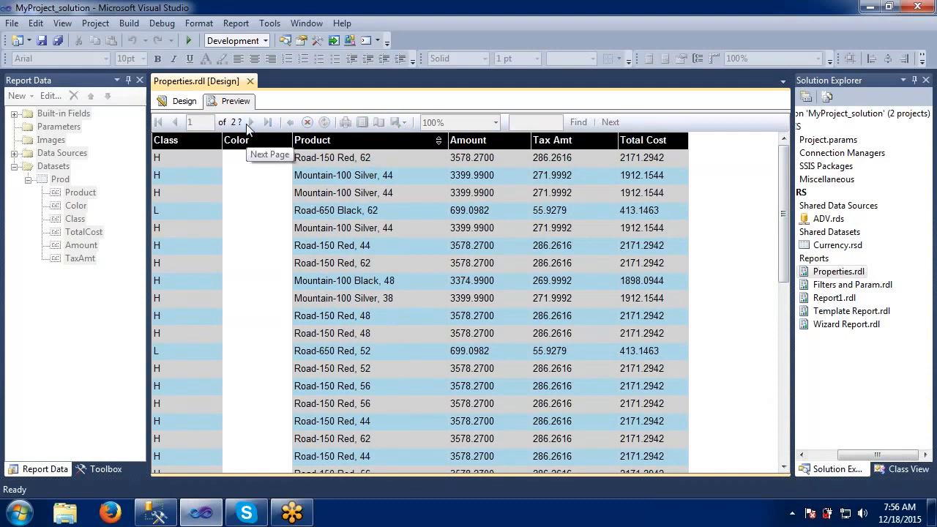
pyautogui.click(249, 123)
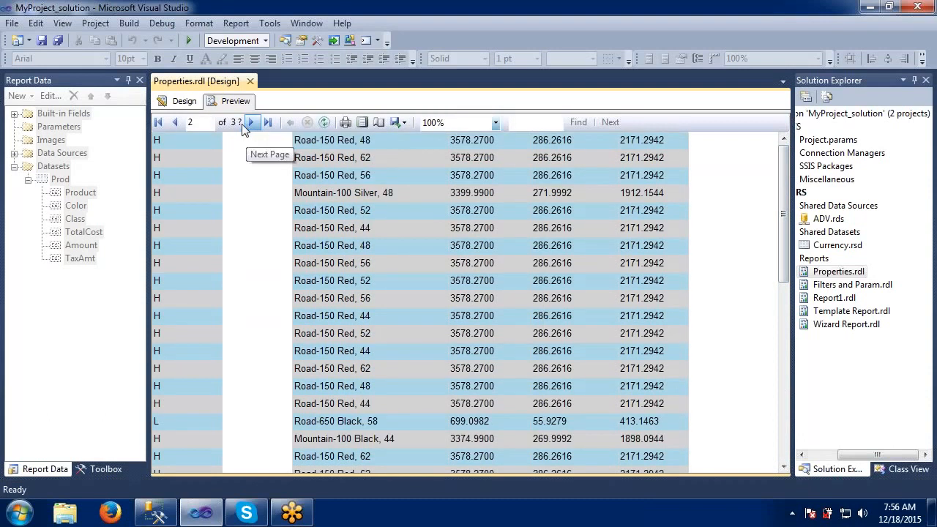
pyautogui.click(184, 101)
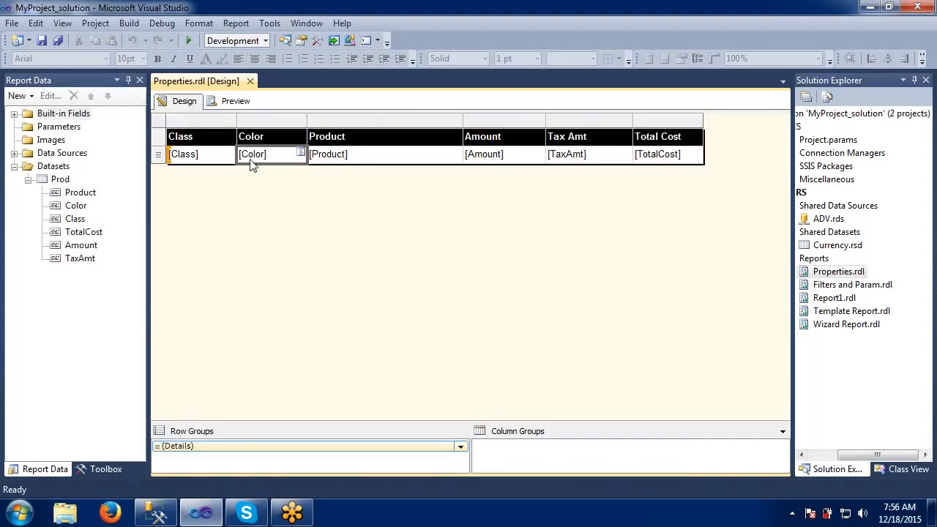
# Step: Set the report item that toggles the initially hidden Color detail text box to Class
pyautogui.rightClick(293, 154)
pyautogui.click(328, 280)
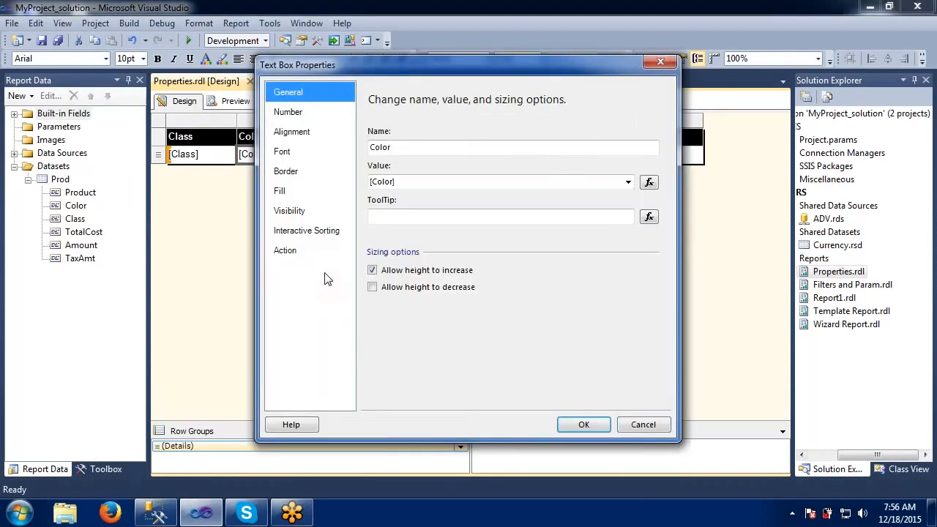
pyautogui.click(286, 208)
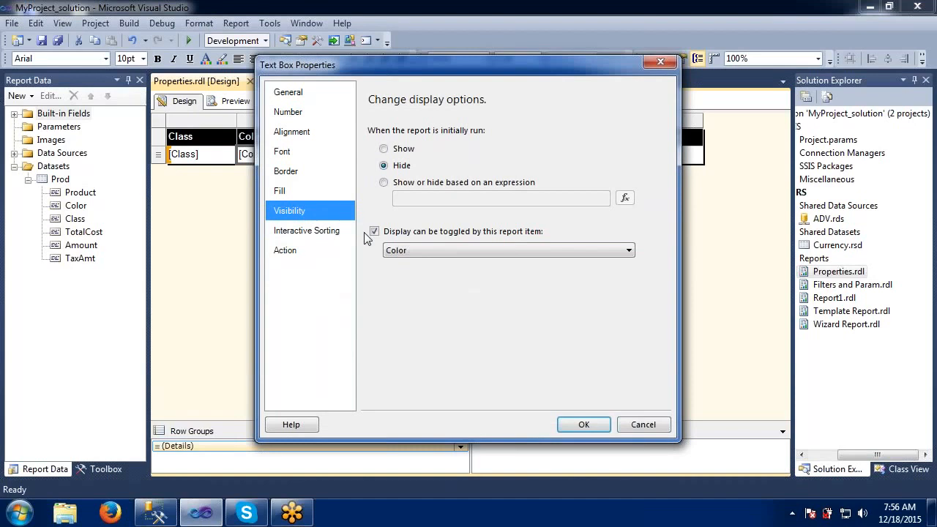
pyautogui.click(393, 252)
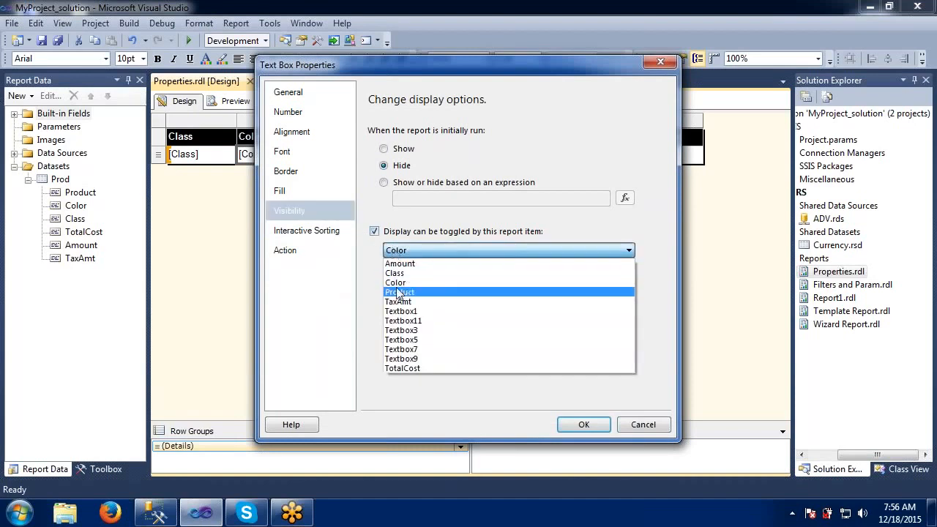
pyautogui.click(399, 272)
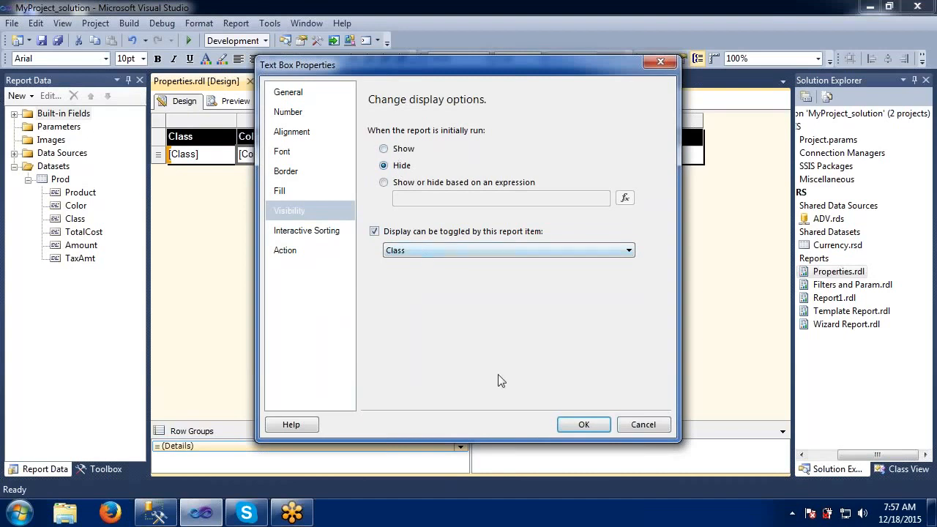
pyautogui.click(575, 427)
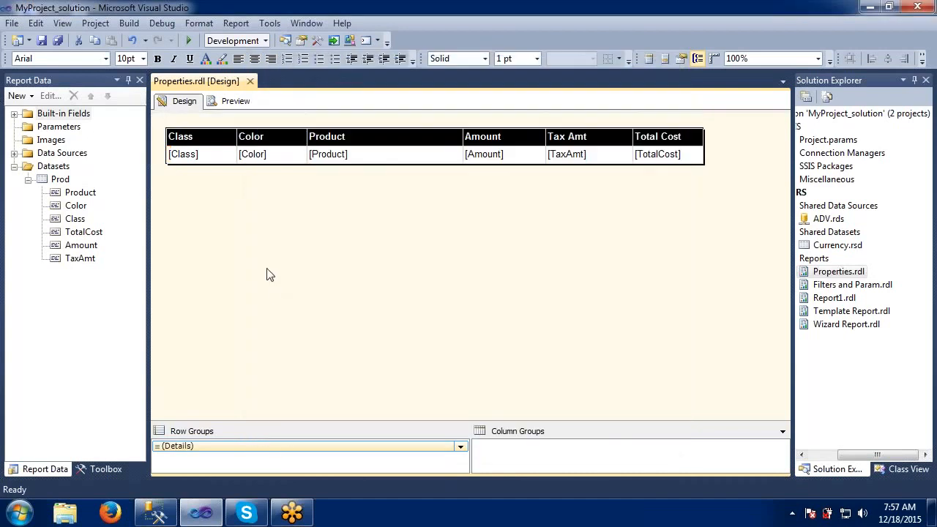
# Step: Preview the report, reveal Color values from several Class cells, hide the first two again, and return to the report design
pyautogui.click(235, 102)
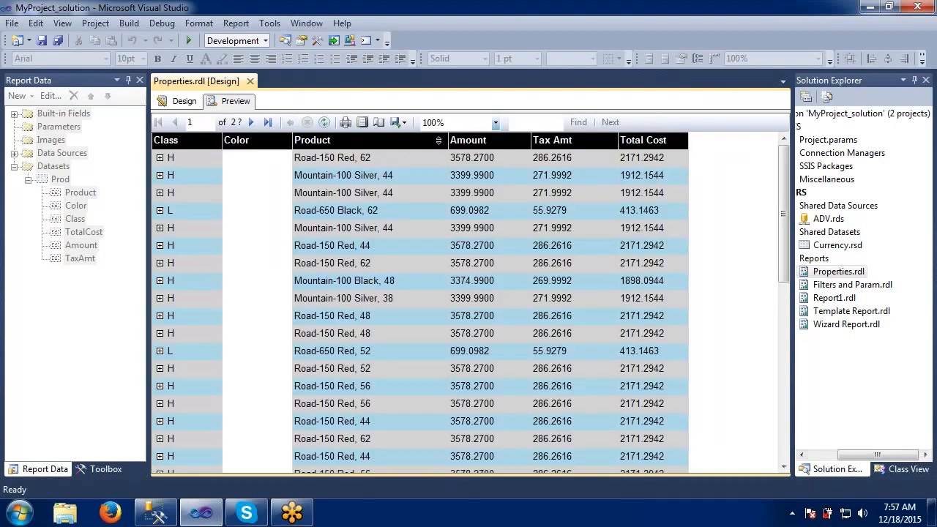
pyautogui.click(159, 157)
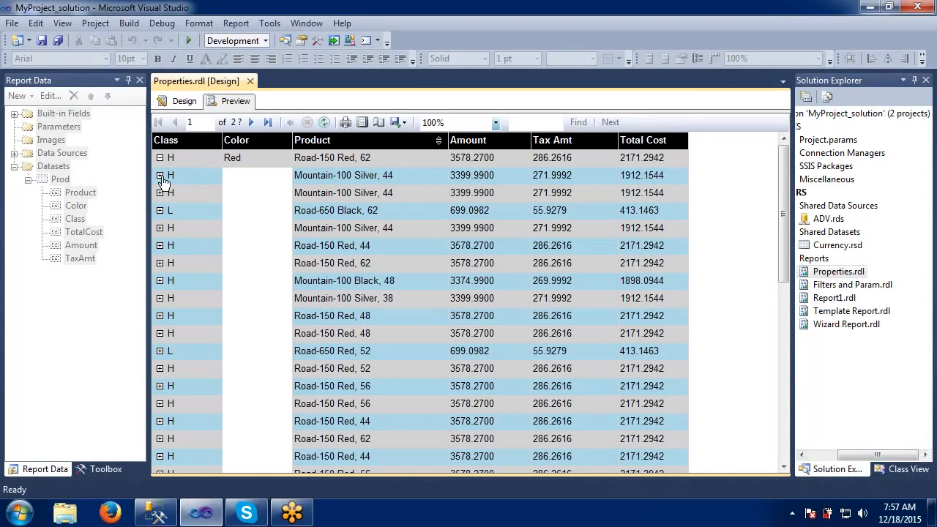
pyautogui.click(161, 176)
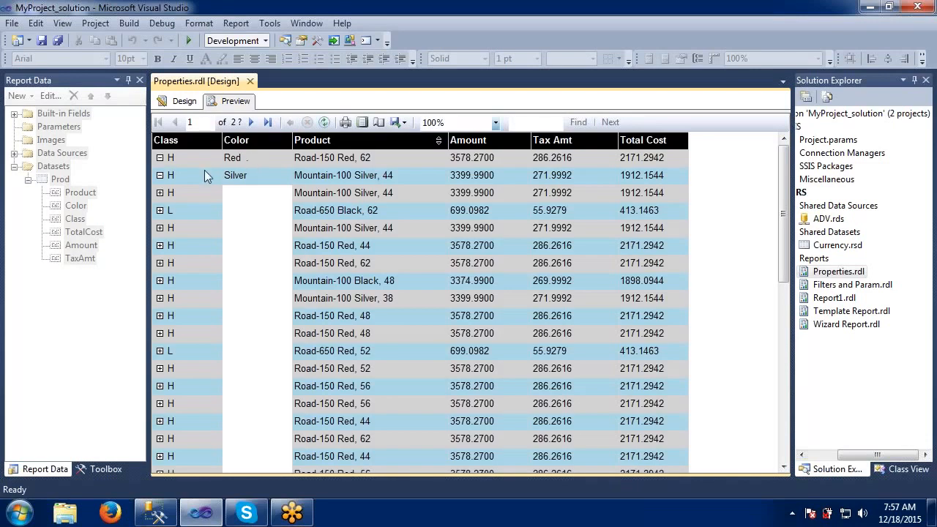
pyautogui.click(160, 192)
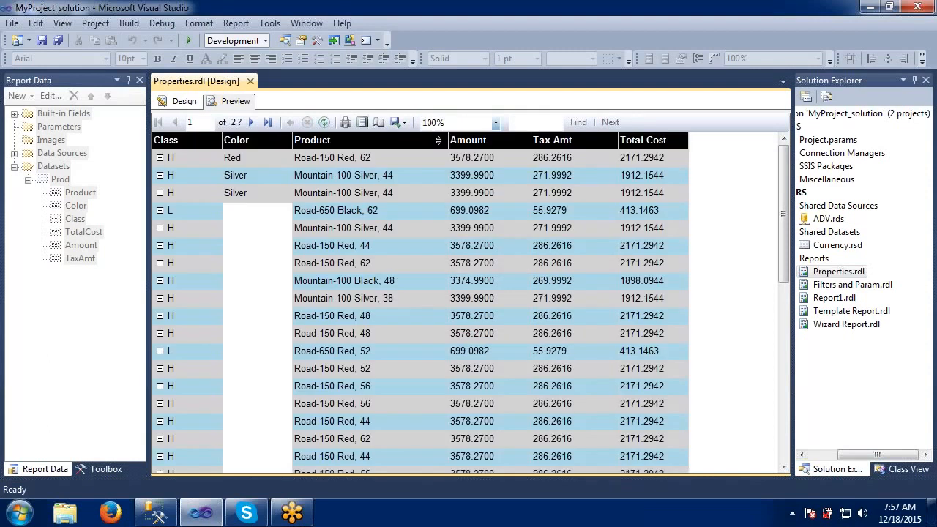
pyautogui.click(160, 211)
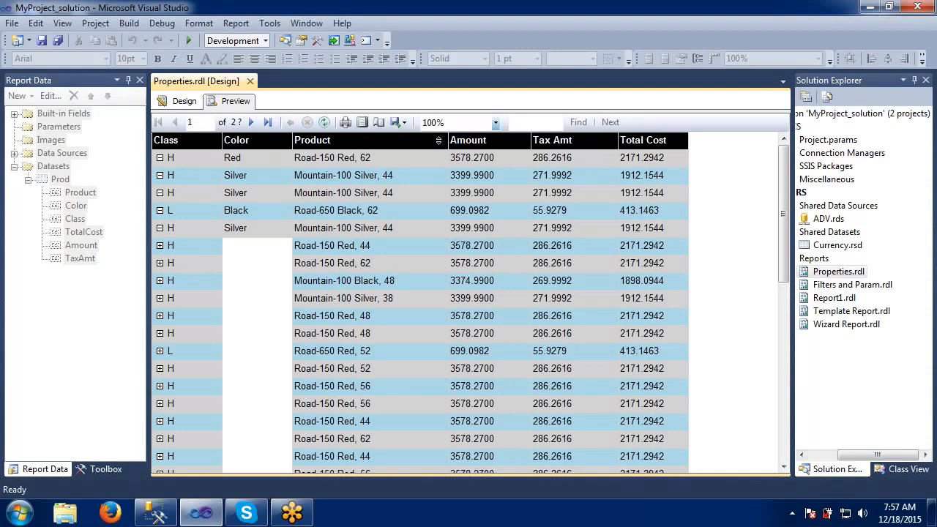
pyautogui.click(161, 246)
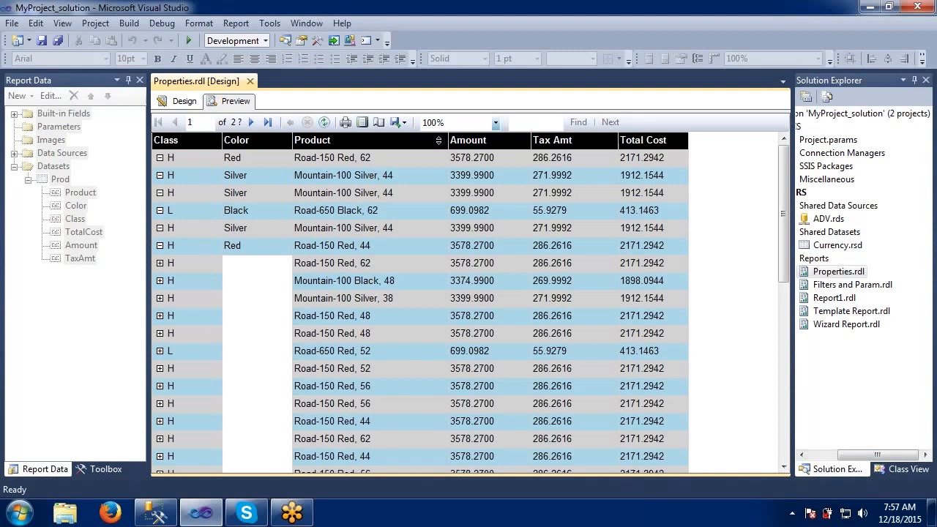
pyautogui.click(159, 159)
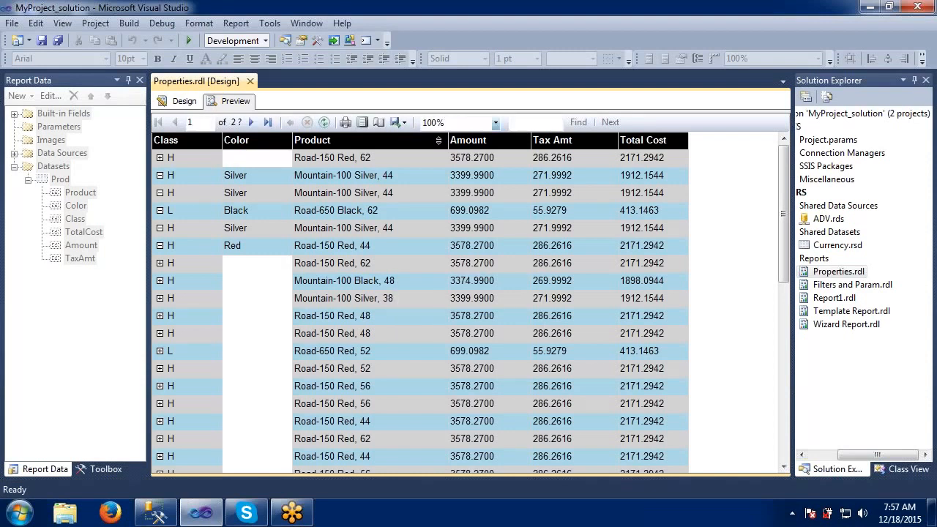
pyautogui.click(162, 173)
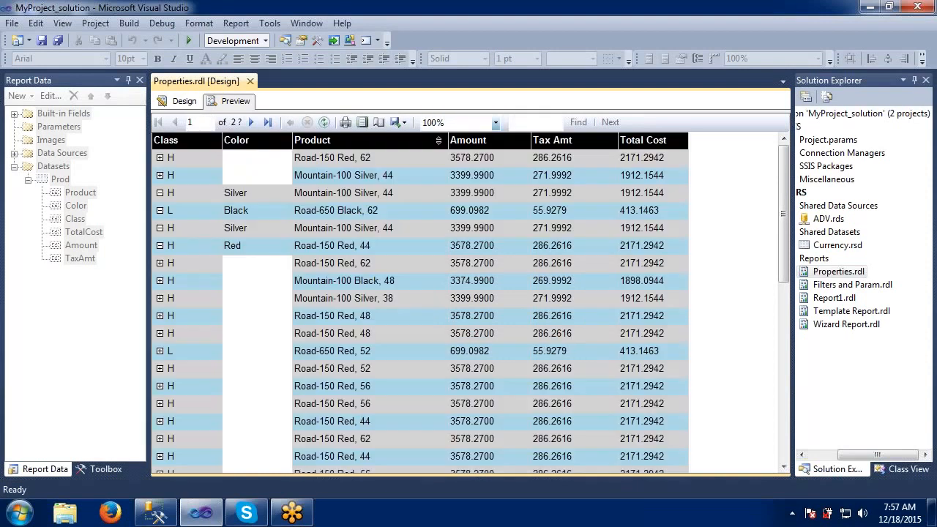
pyautogui.click(181, 101)
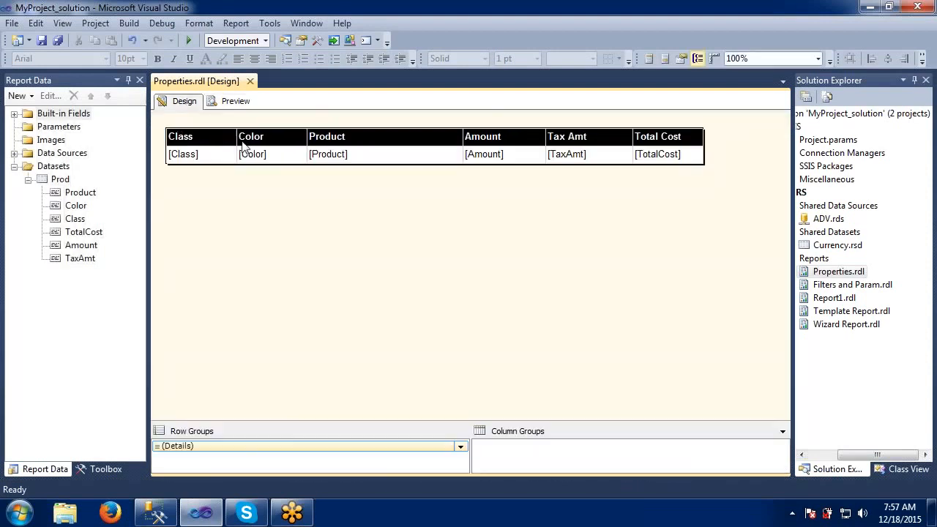
# Step: Set the Color detail text box to Show when the report is initially run and turn off toggling by a report item
pyautogui.rightClick(304, 156)
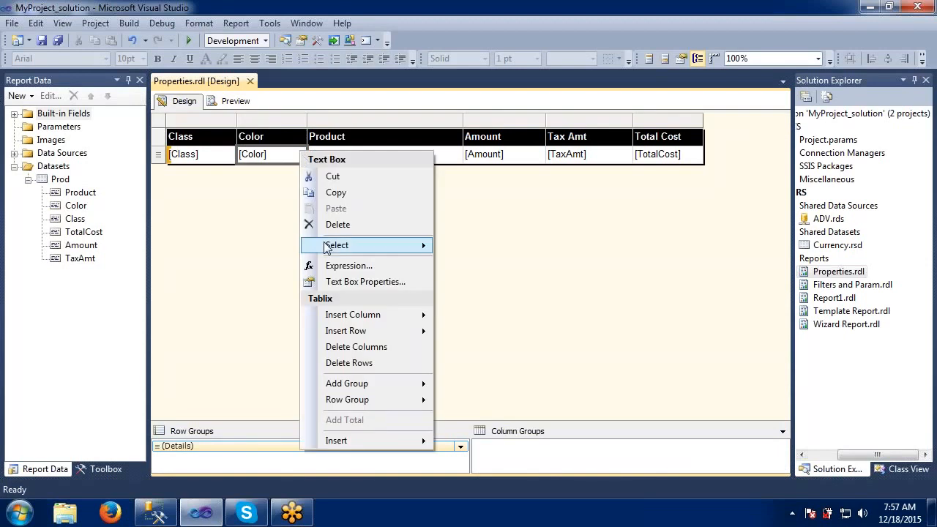
pyautogui.click(338, 282)
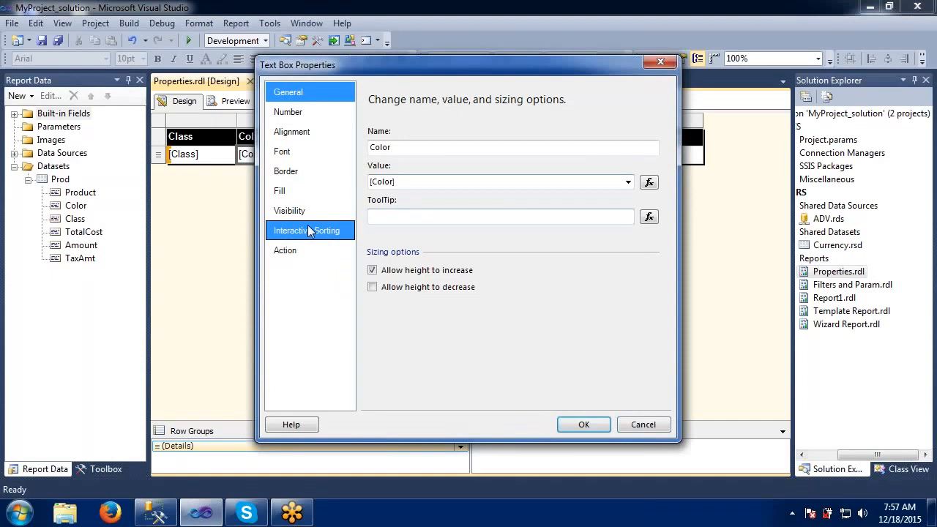
pyautogui.click(308, 223)
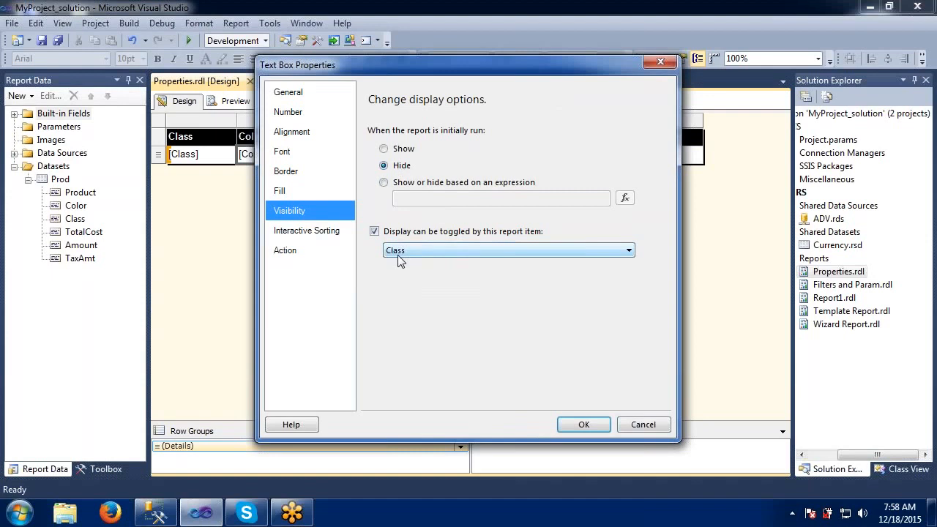
pyautogui.click(385, 149)
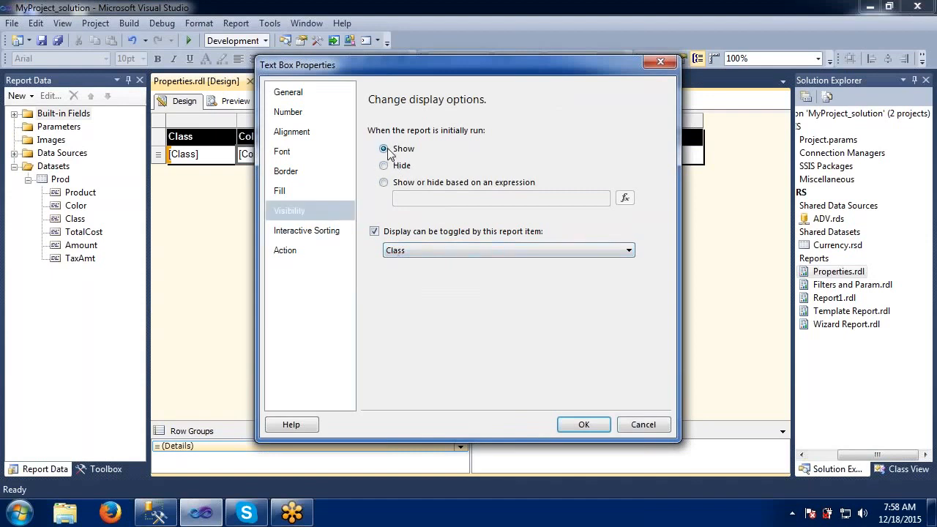
pyautogui.click(375, 231)
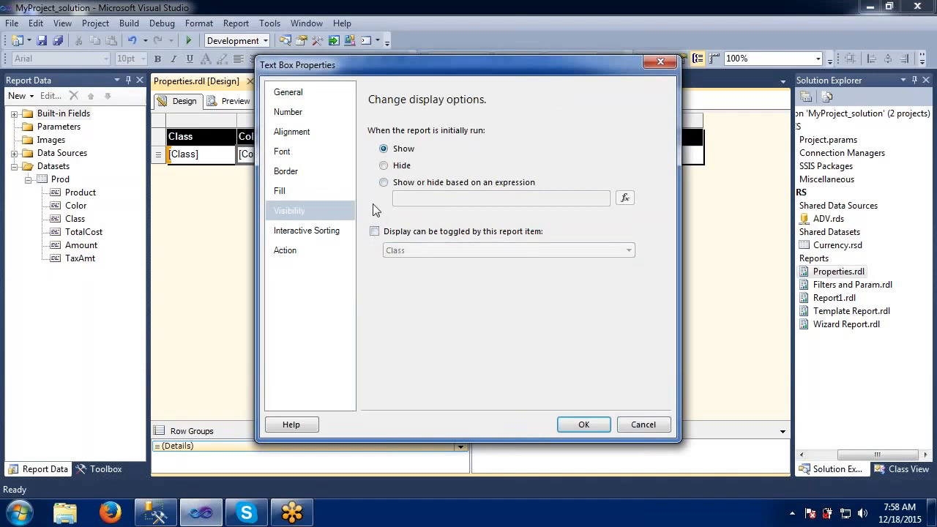
# Step: Enable interactive sorting of detail rows on the Color detail text box, sorted by [Color], and apply the text box properties
pyautogui.click(295, 236)
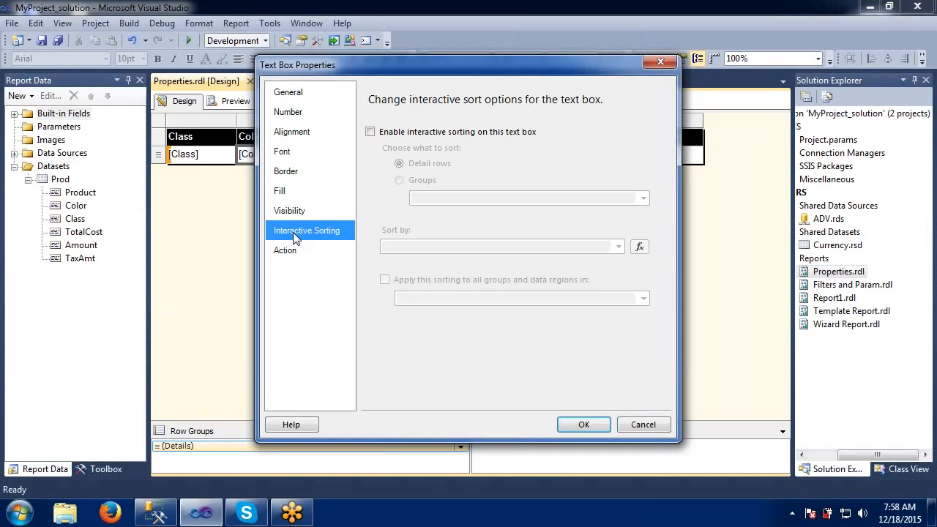
pyautogui.click(371, 132)
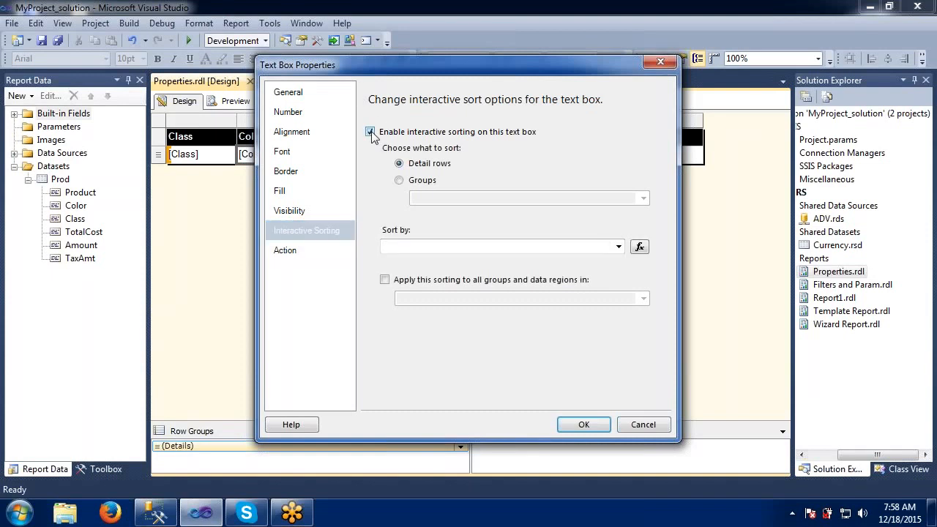
pyautogui.moveTo(382, 65); pyautogui.dragTo(405, 69)
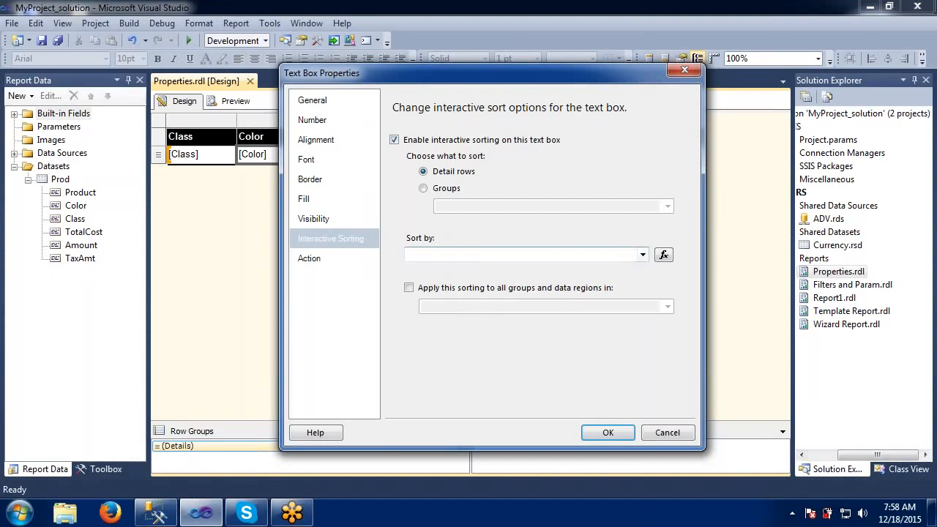
pyautogui.click(642, 254)
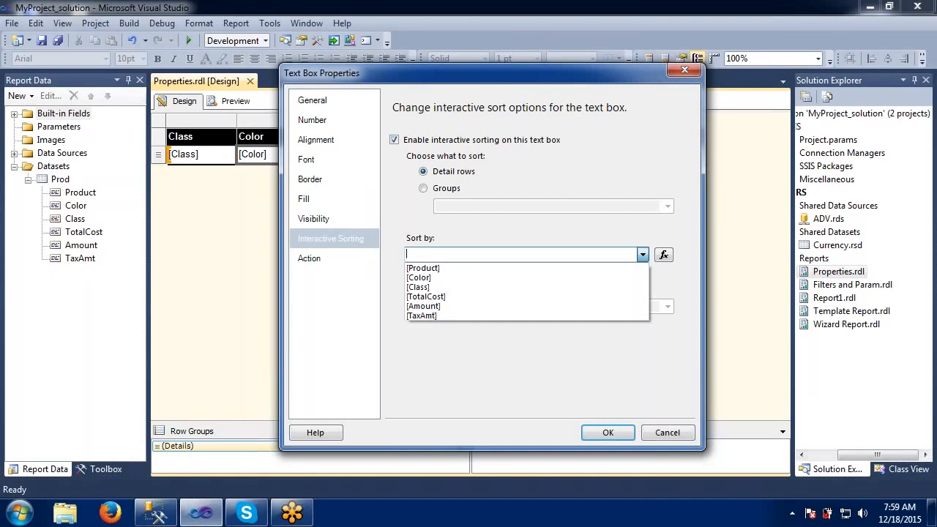
pyautogui.click(517, 277)
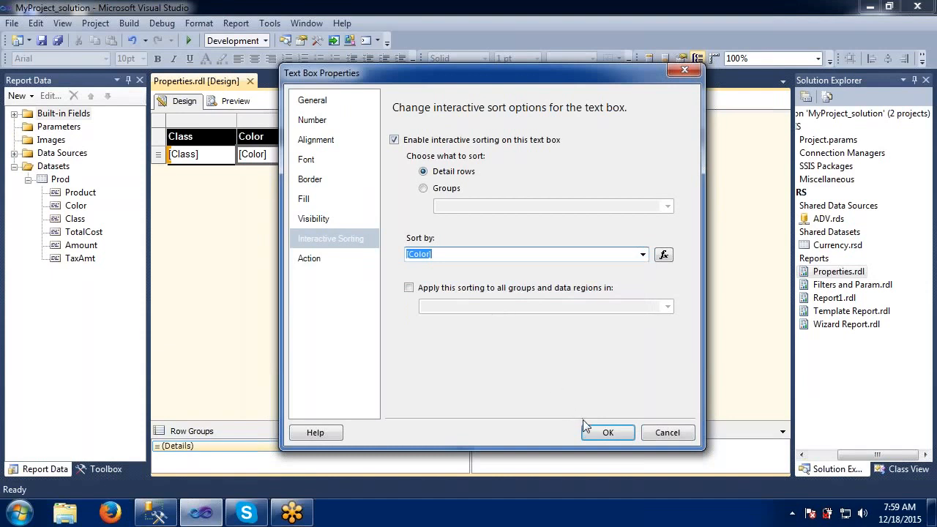
pyautogui.click(605, 433)
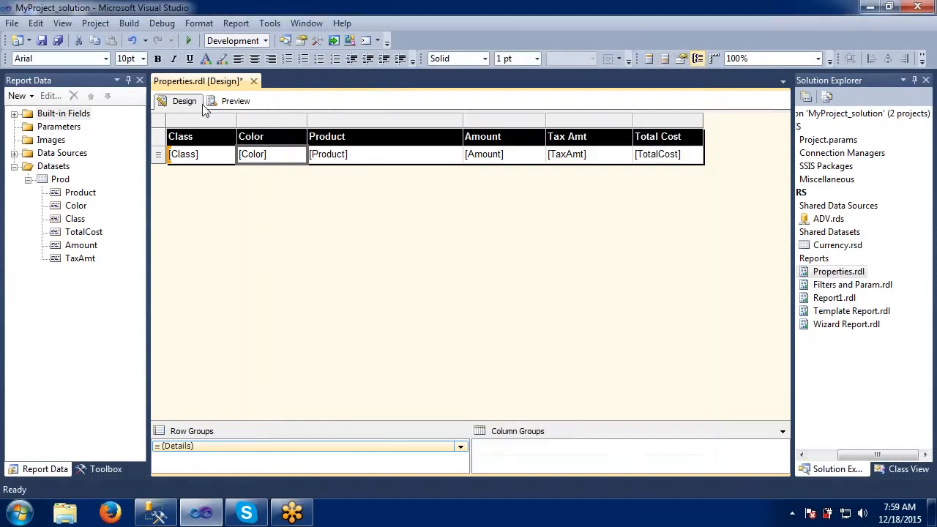
# Step: Preview the report, try the sort control in the first row's Color cell, and return to the report design
pyautogui.click(229, 103)
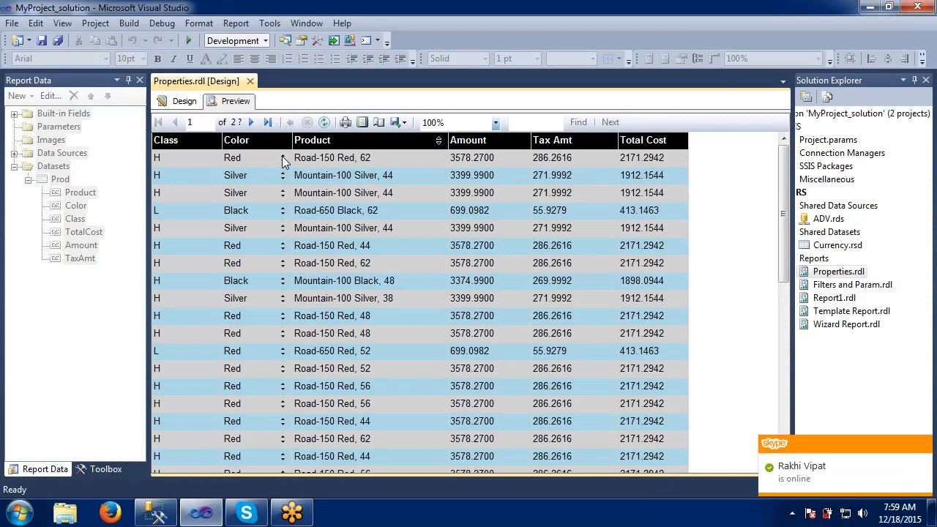
pyautogui.click(282, 159)
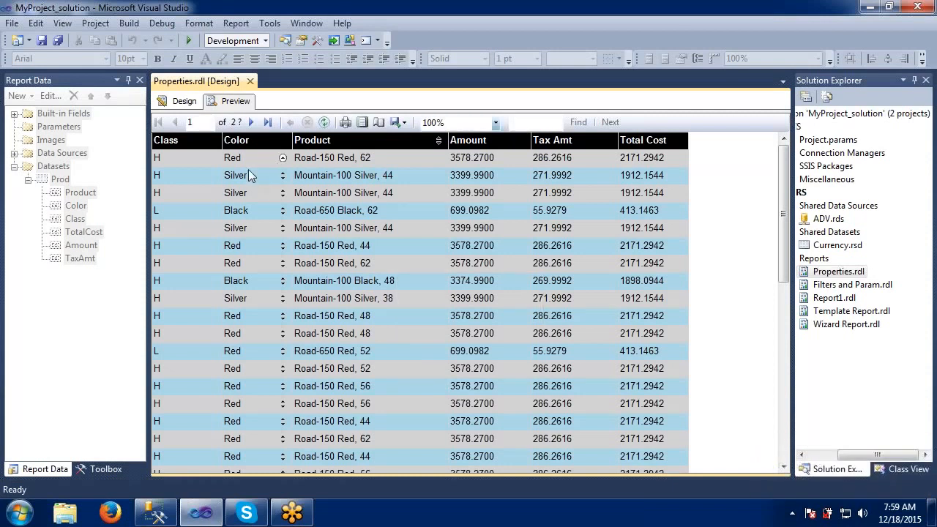
pyautogui.click(183, 101)
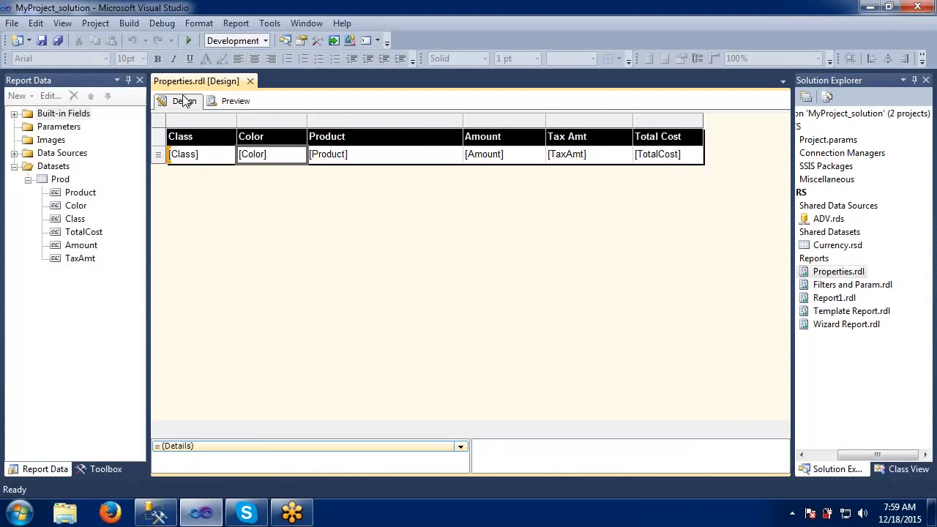
# Step: Disable interactive sorting on the Color detail text box
pyautogui.rightClick(278, 156)
pyautogui.click(326, 285)
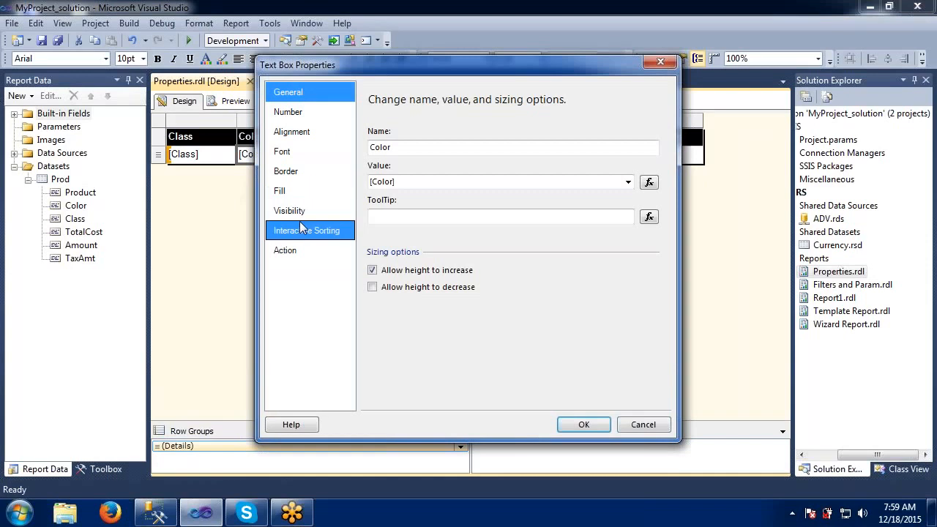
pyautogui.click(300, 224)
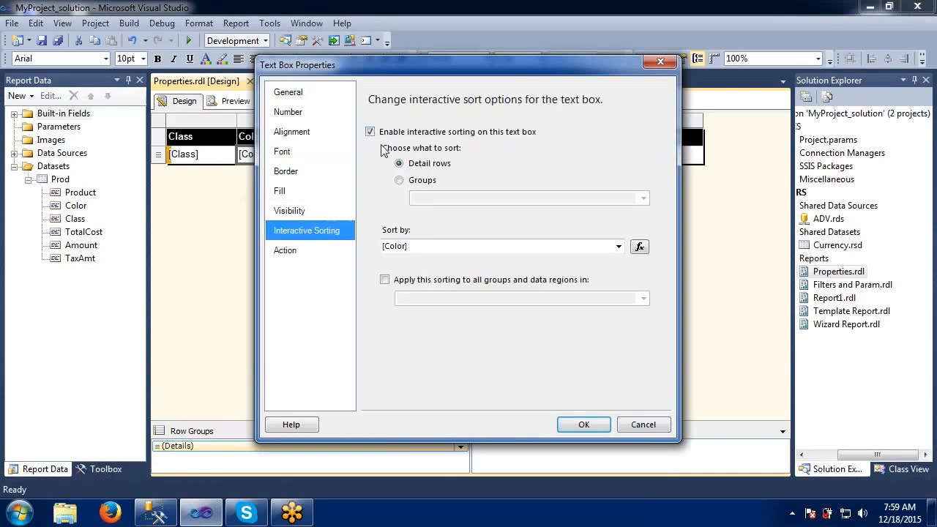
pyautogui.click(370, 131)
pyautogui.click(579, 424)
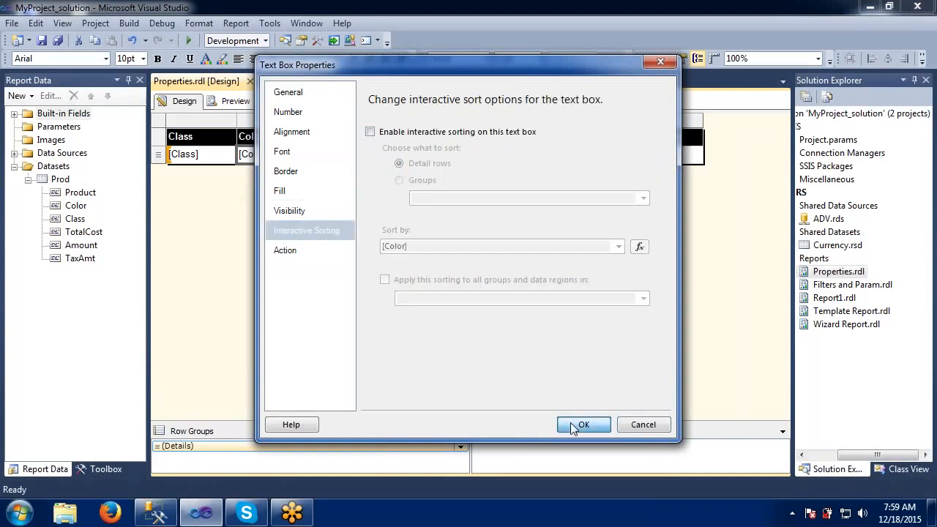
# Step: Enable interactive sorting of detail rows on the Color column header text box, sorted by [Color]
pyautogui.rightClick(298, 134)
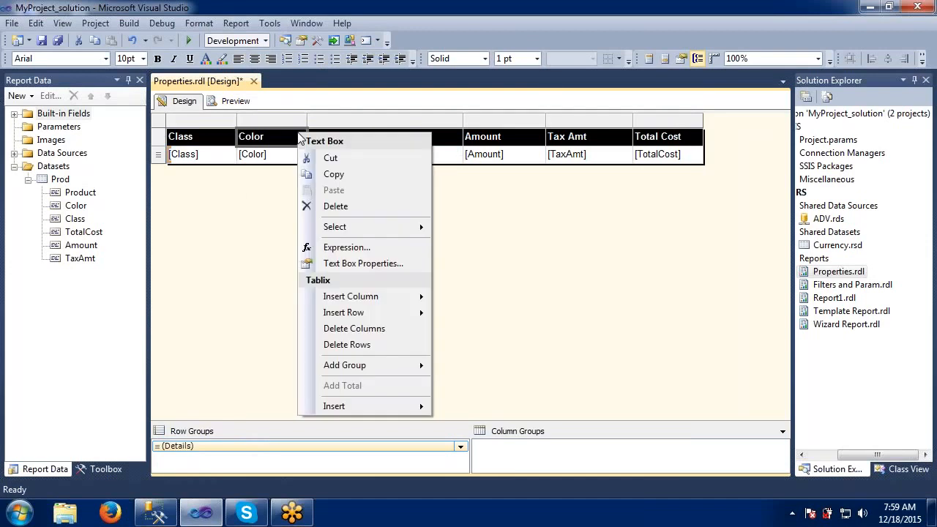
pyautogui.click(337, 268)
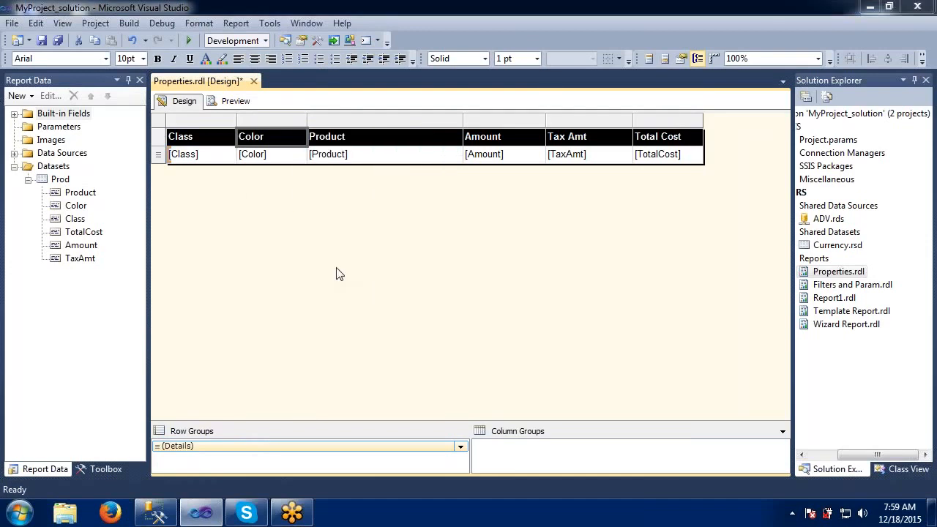
pyautogui.click(308, 233)
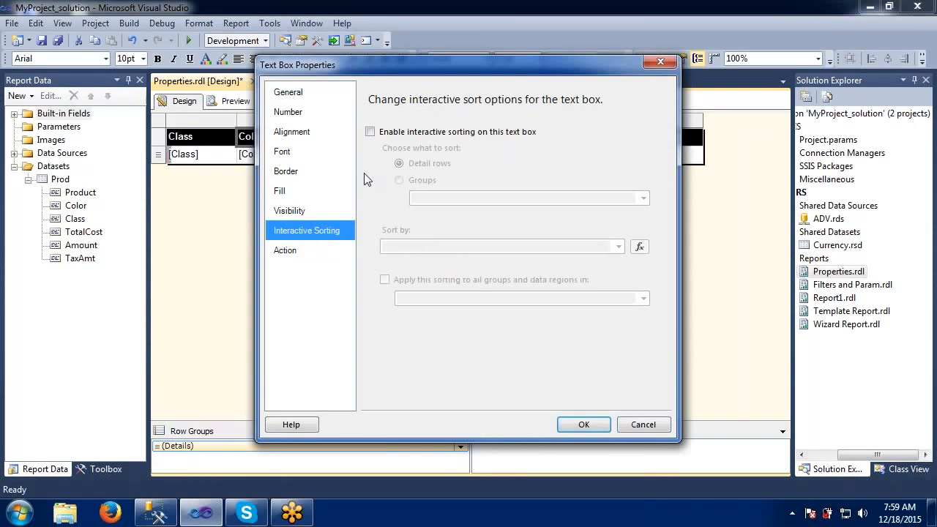
pyautogui.click(371, 133)
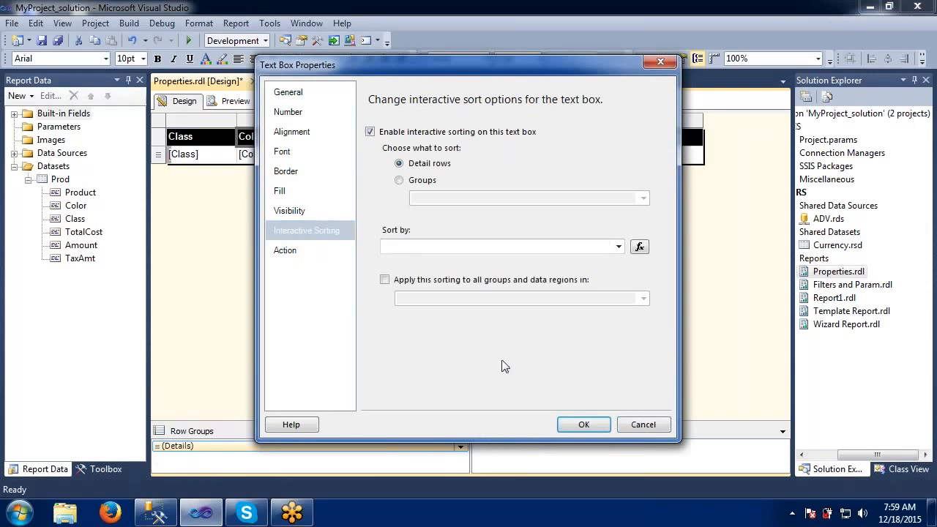
pyautogui.click(619, 247)
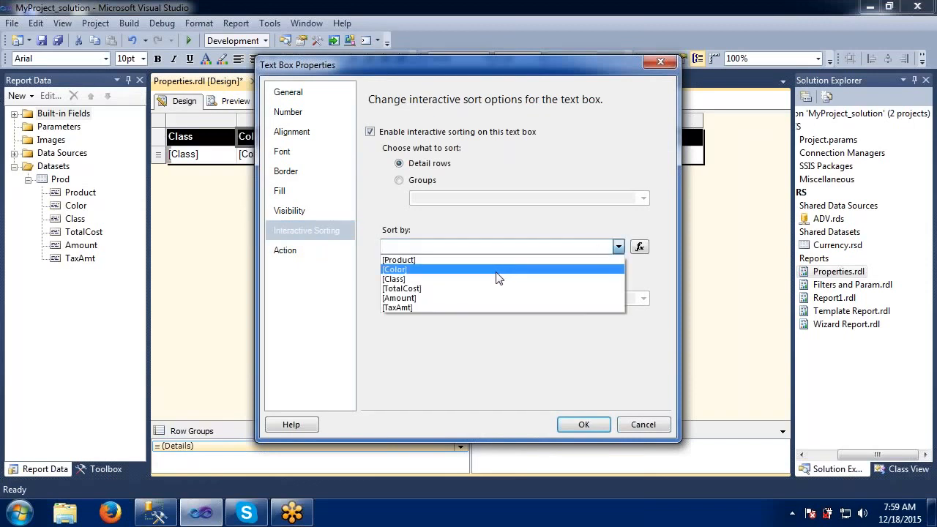
pyautogui.click(496, 272)
pyautogui.click(583, 425)
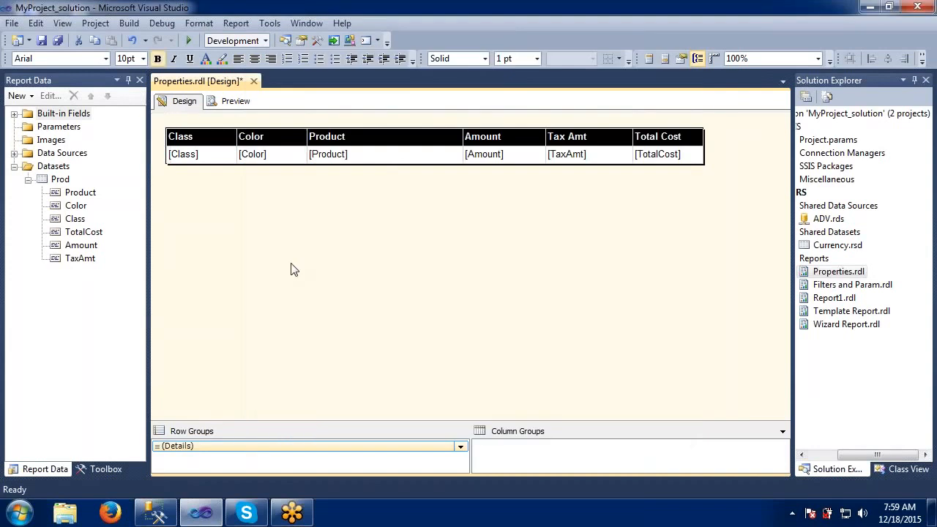
# Step: Preview the report, sort the rows from the Color header, check the order, sort again, and return to the report design
pyautogui.click(235, 100)
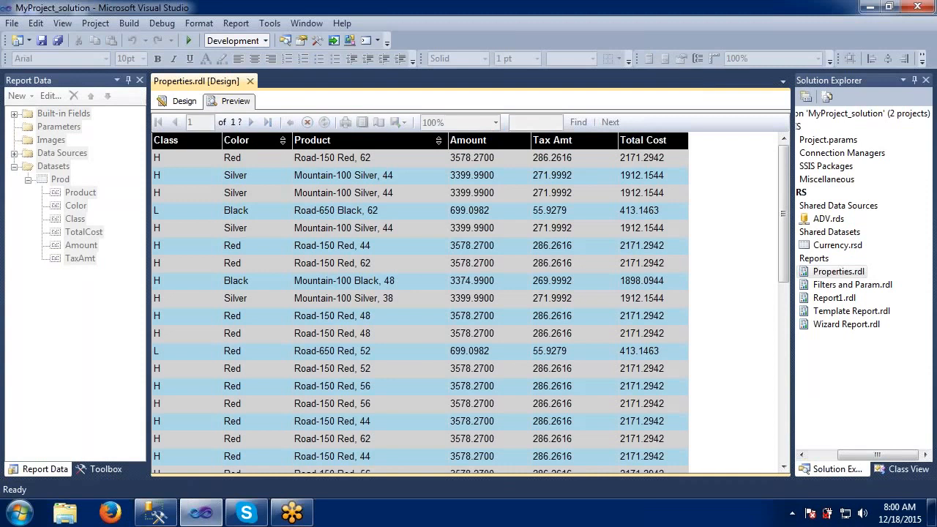
pyautogui.click(283, 143)
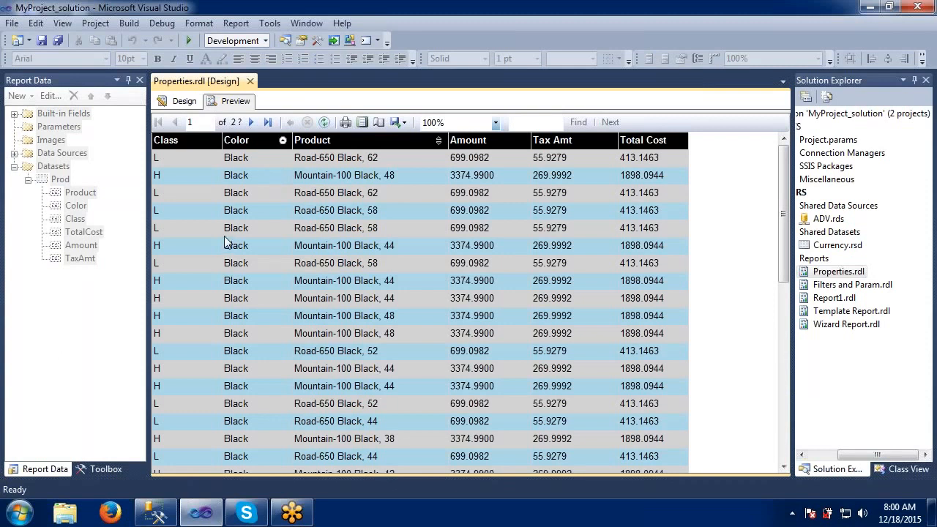
pyautogui.moveTo(782, 211); pyautogui.dragTo(765, 163)
pyautogui.click(282, 141)
pyautogui.click(188, 102)
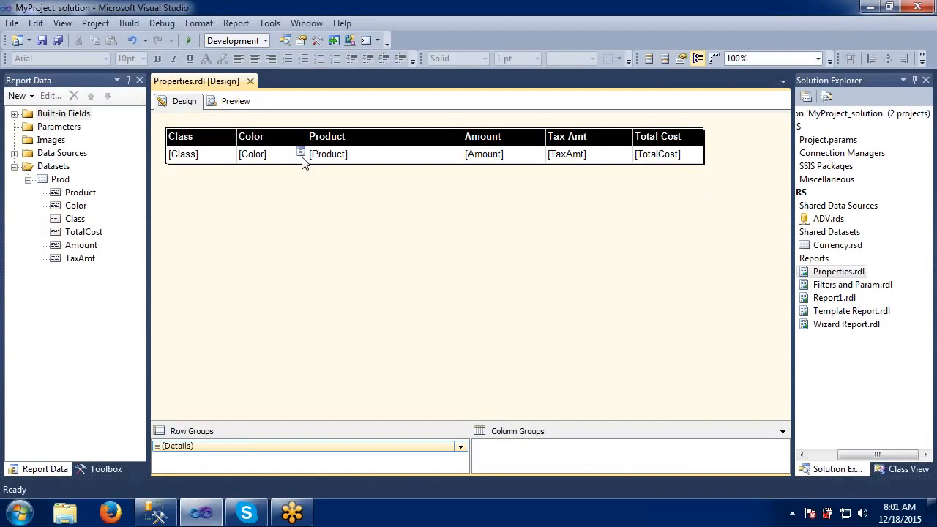
# Step: Check the interactive sorting options of the Color detail text box and close its properties without changing anything
pyautogui.rightClick(299, 155)
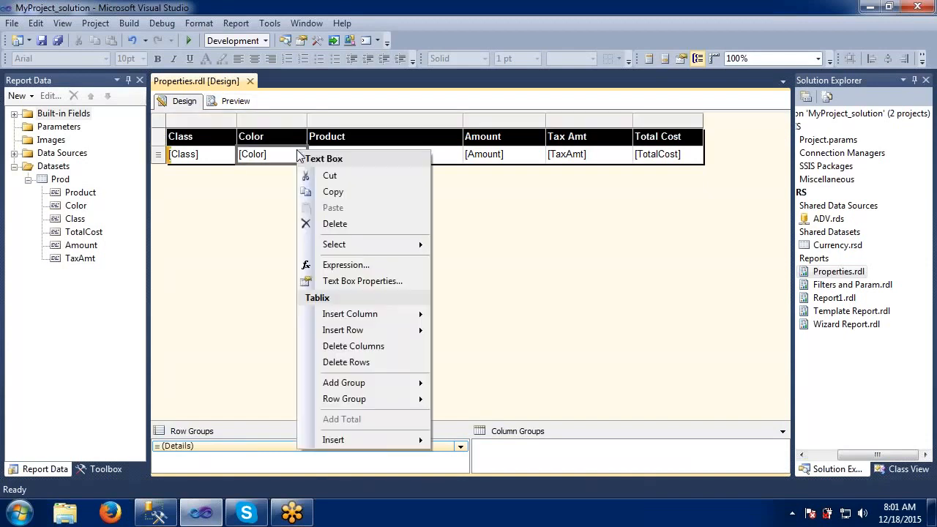
pyautogui.click(298, 139)
pyautogui.click(297, 139)
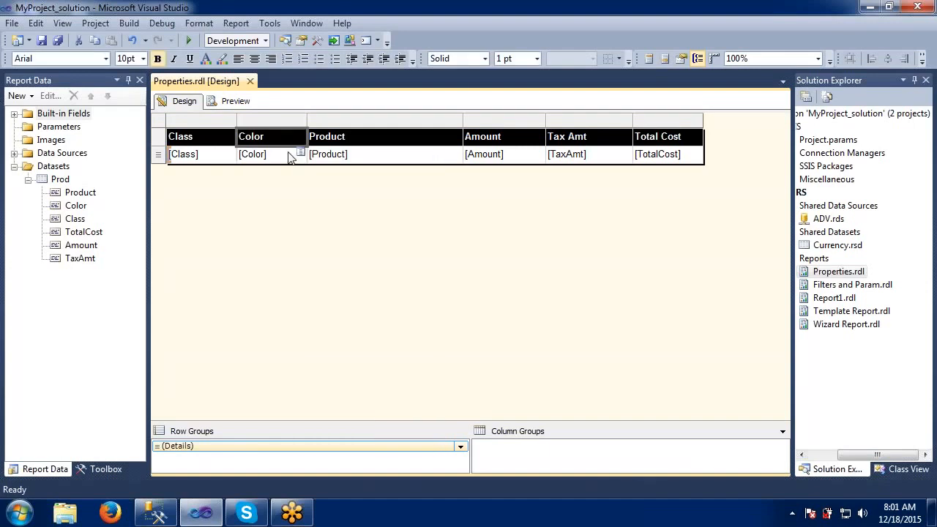
pyautogui.rightClick(291, 156)
pyautogui.click(329, 284)
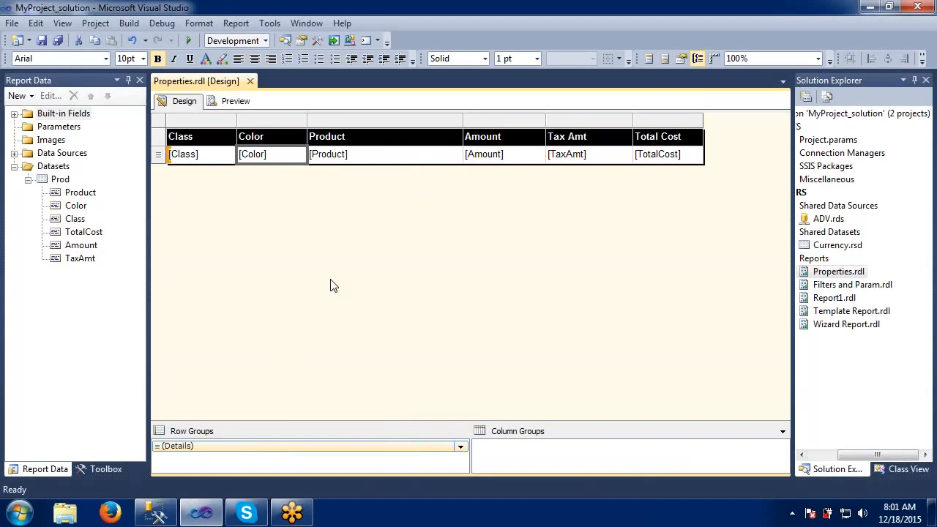
pyautogui.click(298, 238)
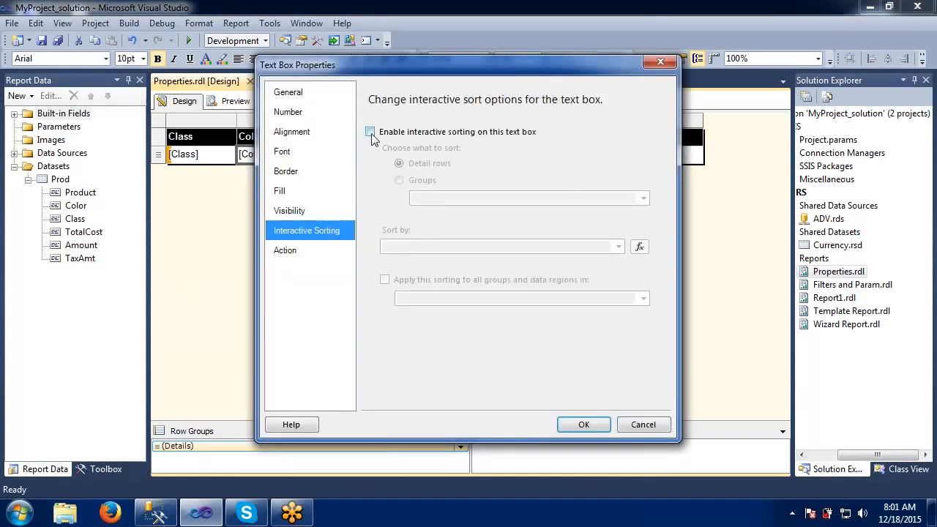
pyautogui.click(641, 425)
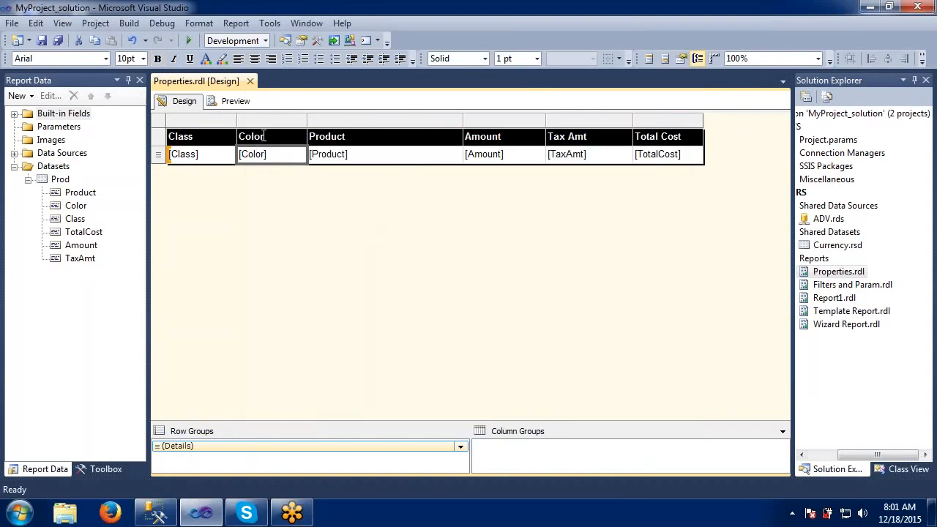
# Step: Set the Color column header's interactive sorting to sort detail rows by [Class]
pyautogui.click(286, 138)
pyautogui.rightClick(287, 137)
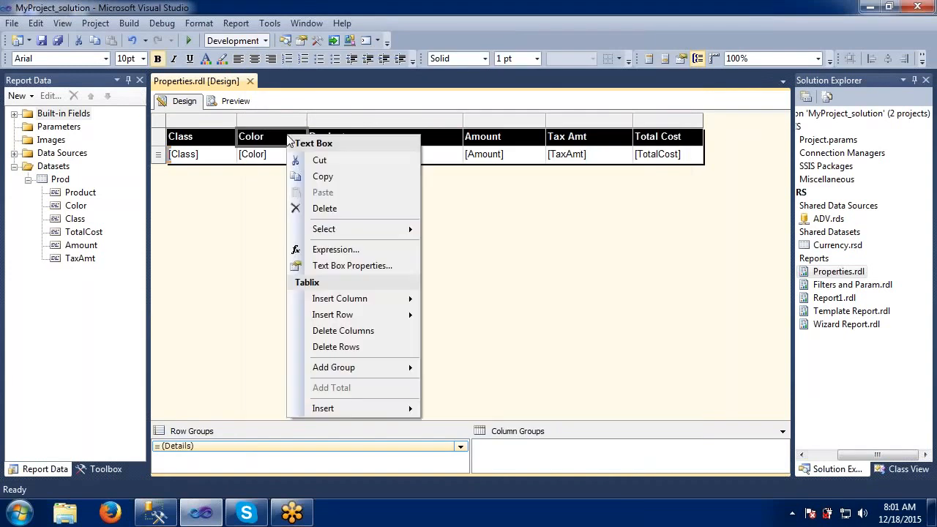
pyautogui.click(344, 268)
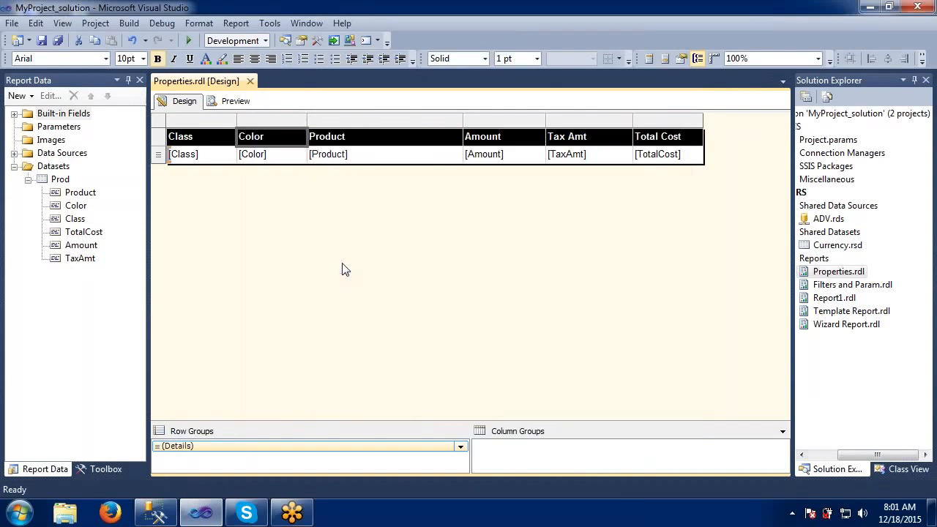
pyautogui.click(311, 212)
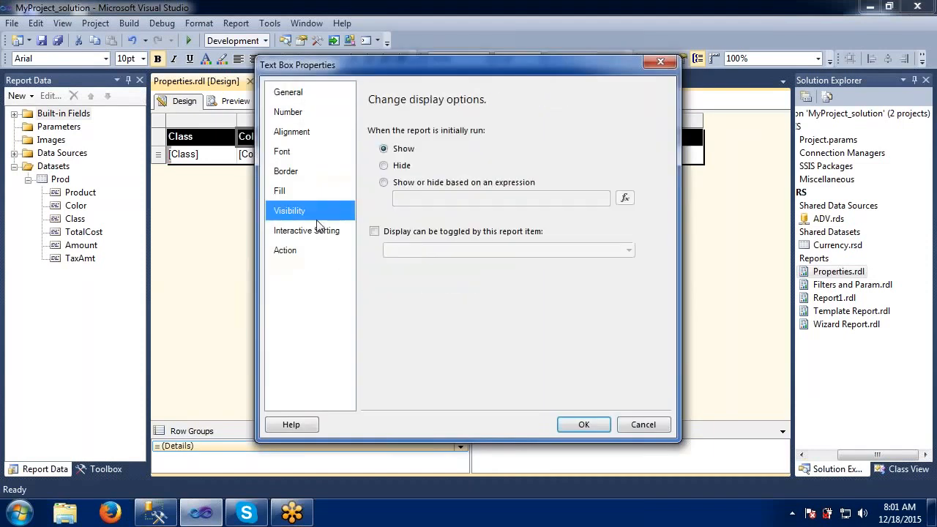
pyautogui.click(319, 232)
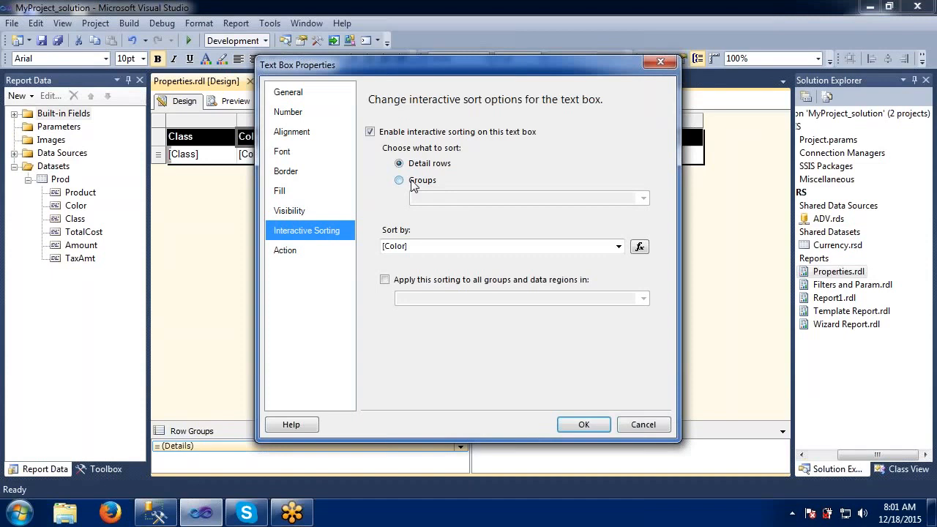
pyautogui.click(619, 246)
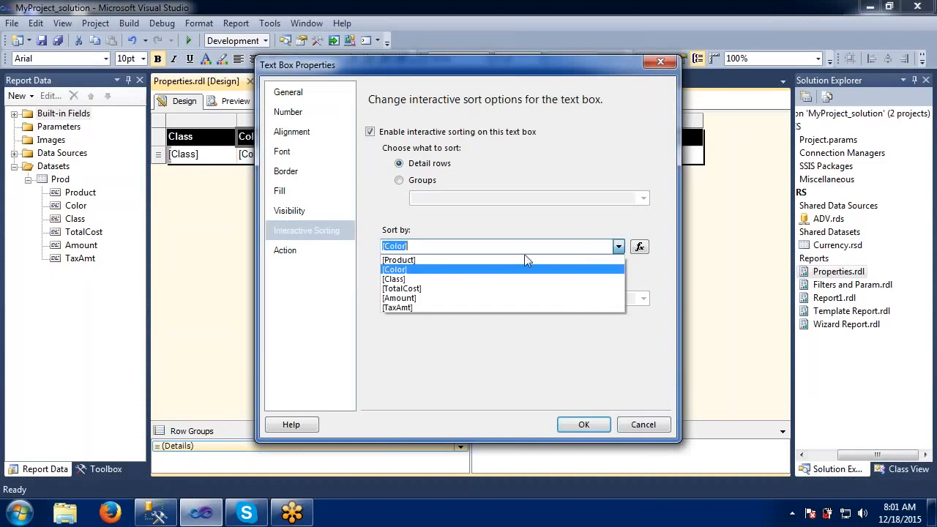
pyautogui.click(489, 278)
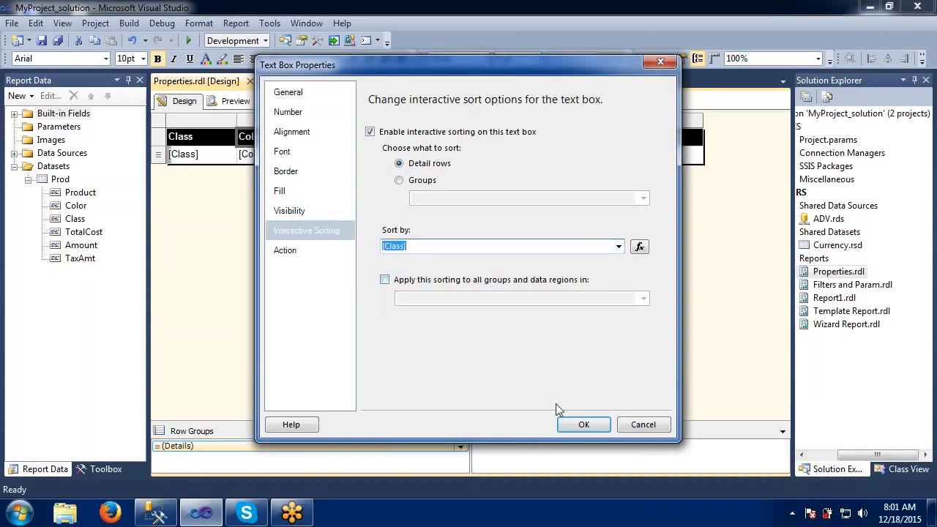
pyautogui.click(569, 424)
pyautogui.click(224, 198)
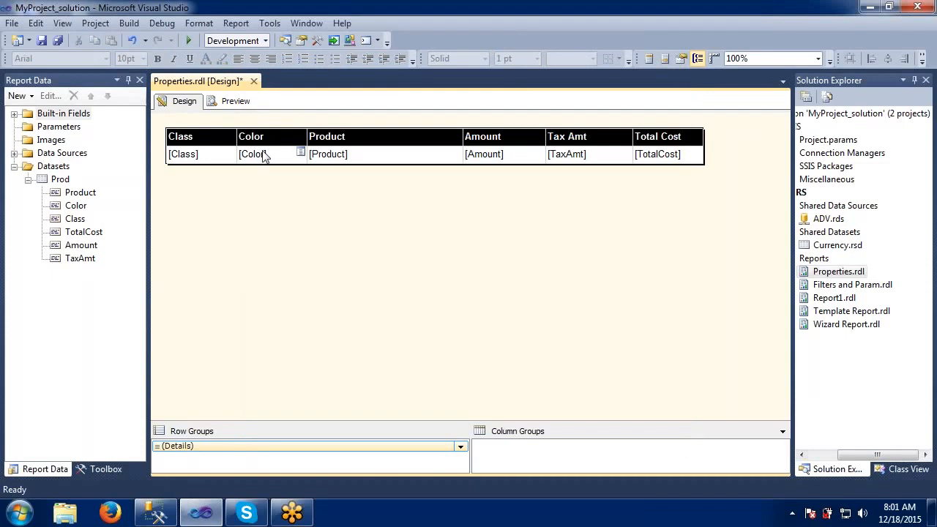
# Step: Preview the report and sort the rows from the Color column header
pyautogui.click(235, 103)
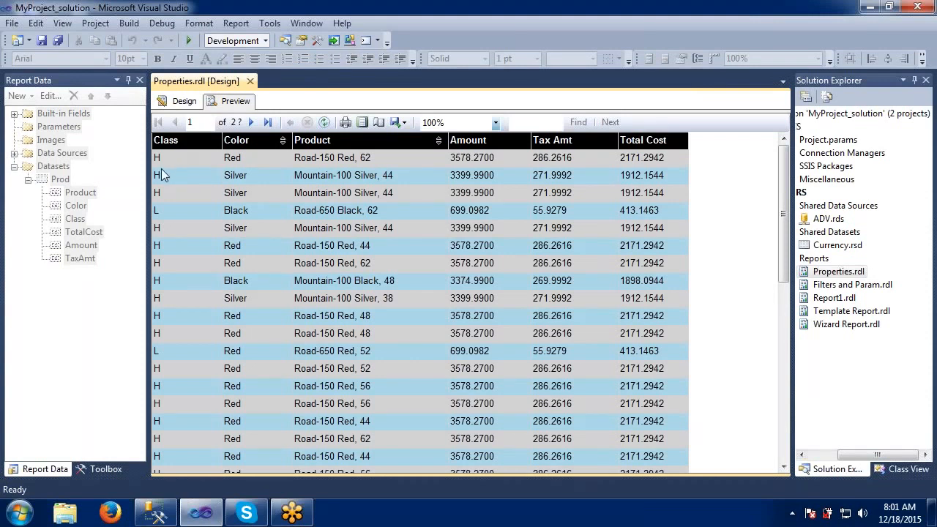
pyautogui.click(282, 141)
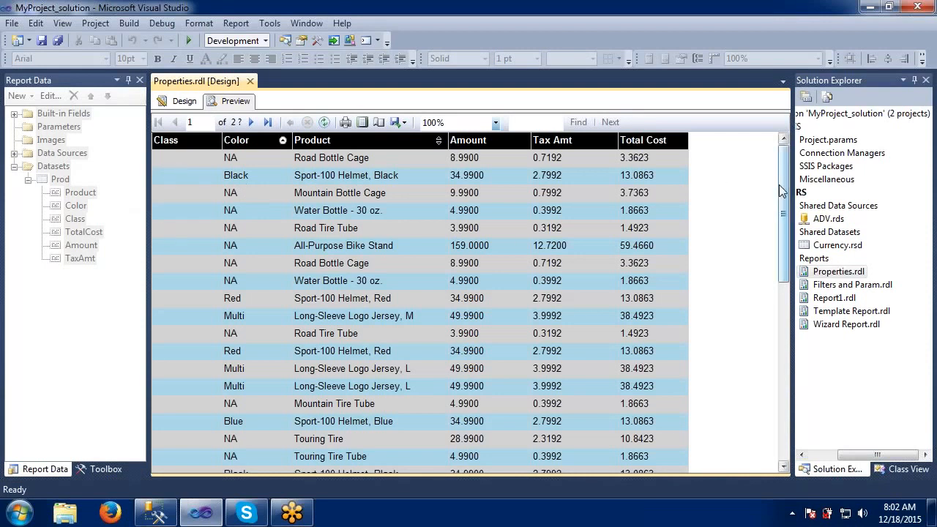
pyautogui.moveTo(782, 185); pyautogui.dragTo(787, 160)
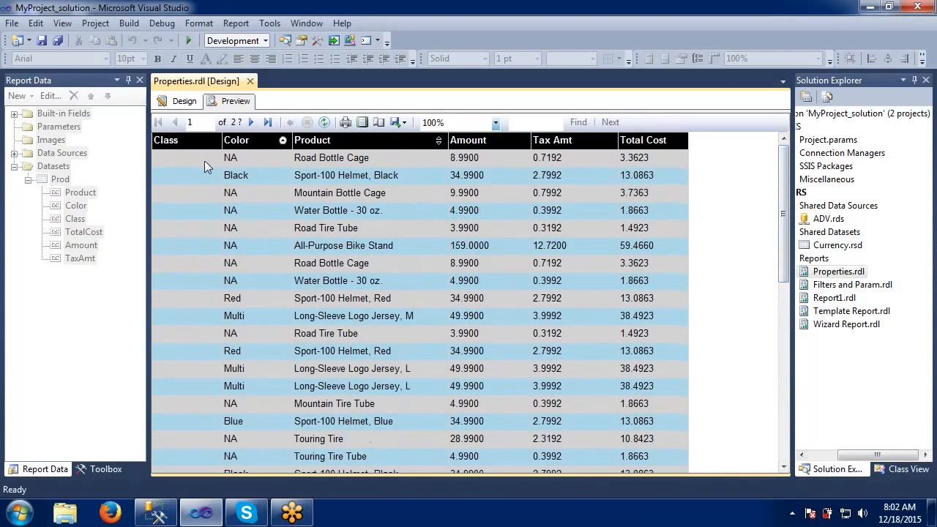
# Step: Page through the sorted preview to page 5, check the last page, and return via the first page to the report design
pyautogui.click(250, 123)
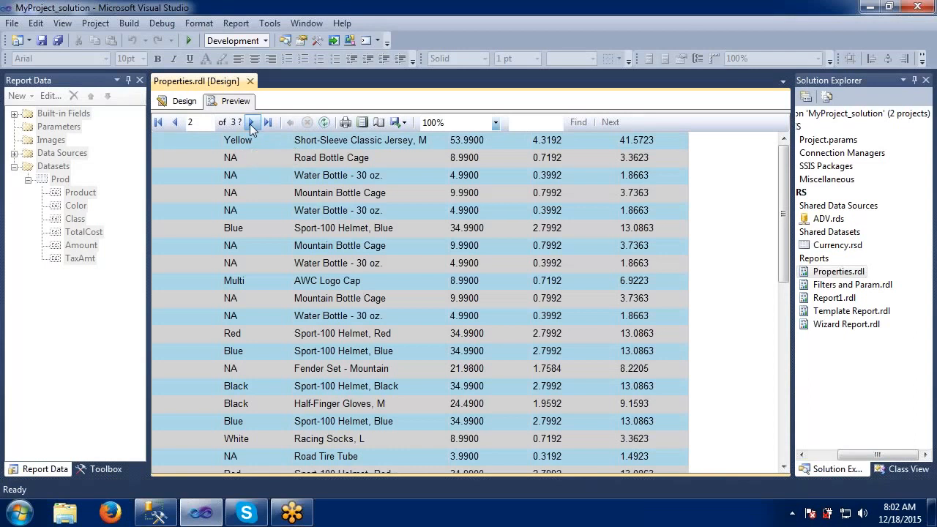
pyautogui.click(249, 123)
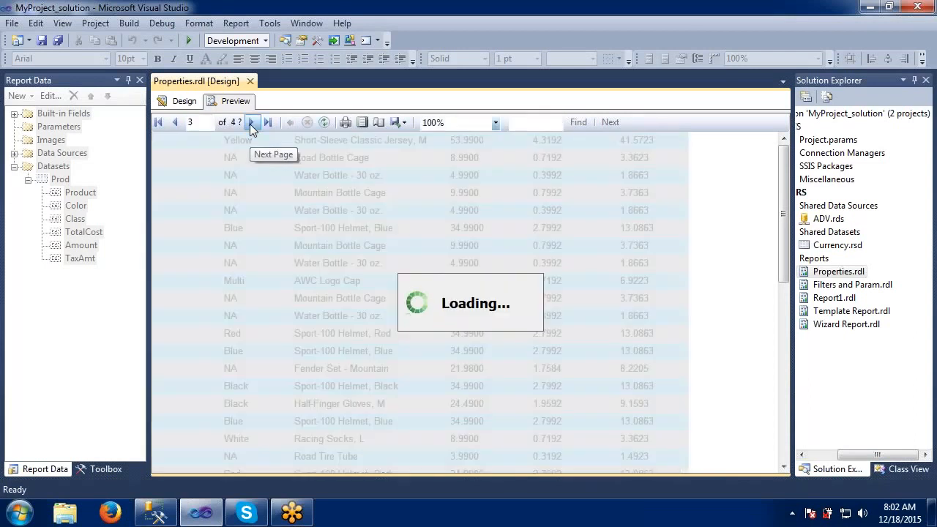
pyautogui.click(250, 123)
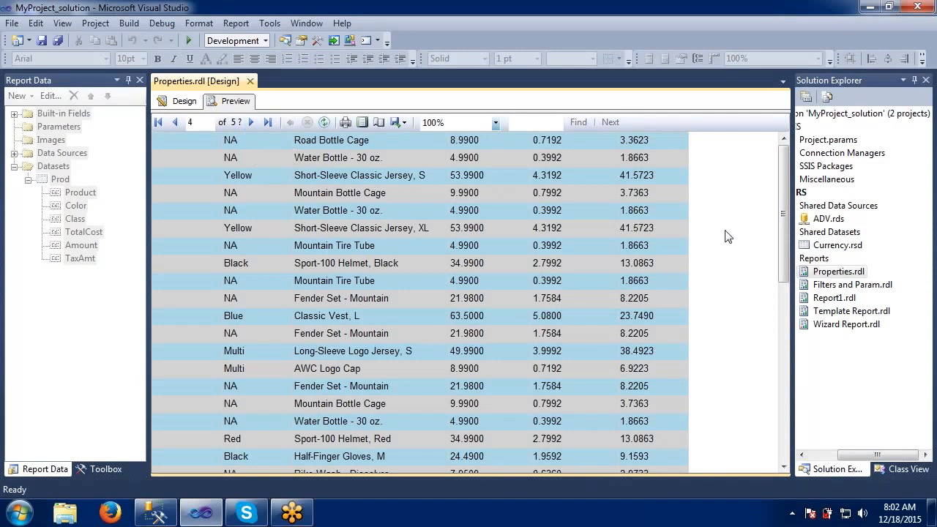
pyautogui.click(247, 122)
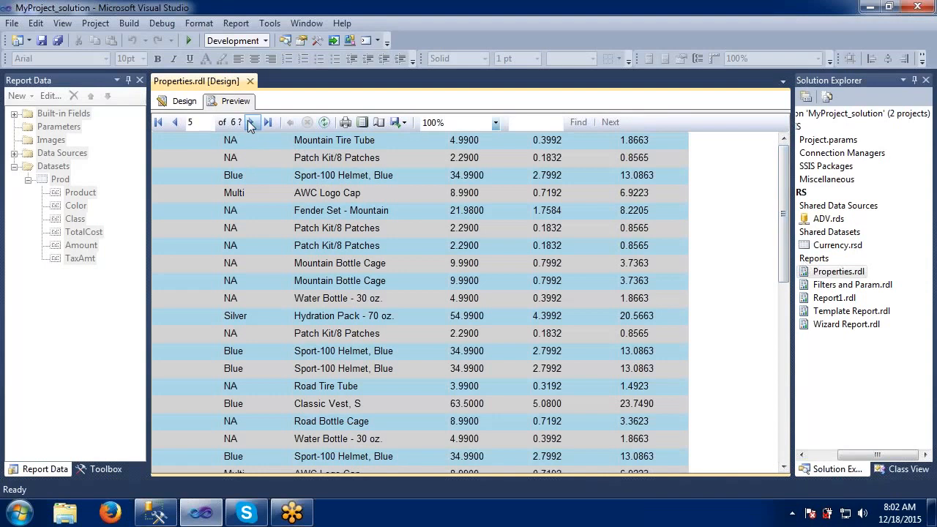
pyautogui.click(270, 122)
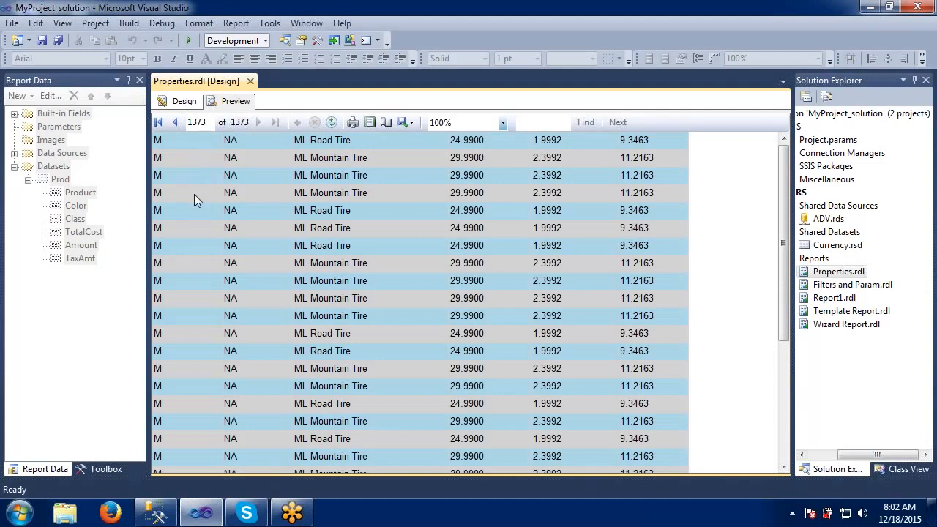
pyautogui.click(158, 122)
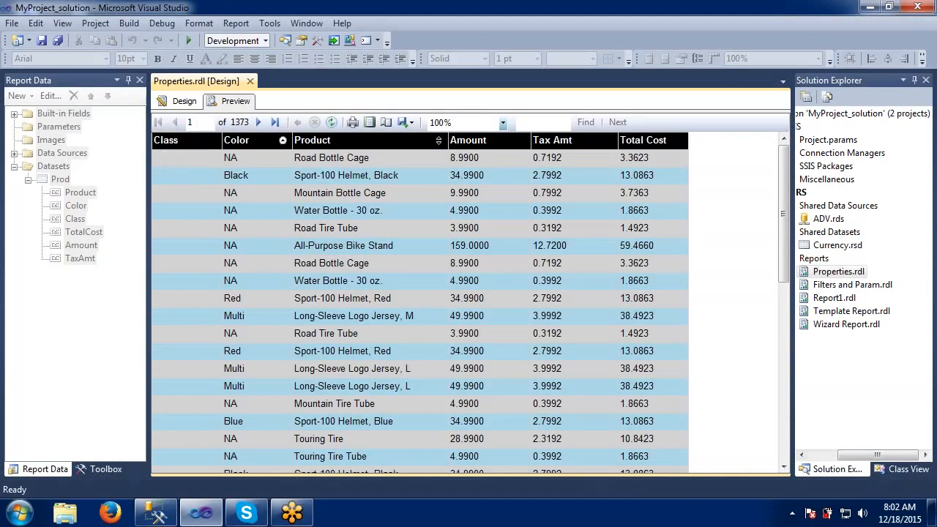
pyautogui.click(183, 102)
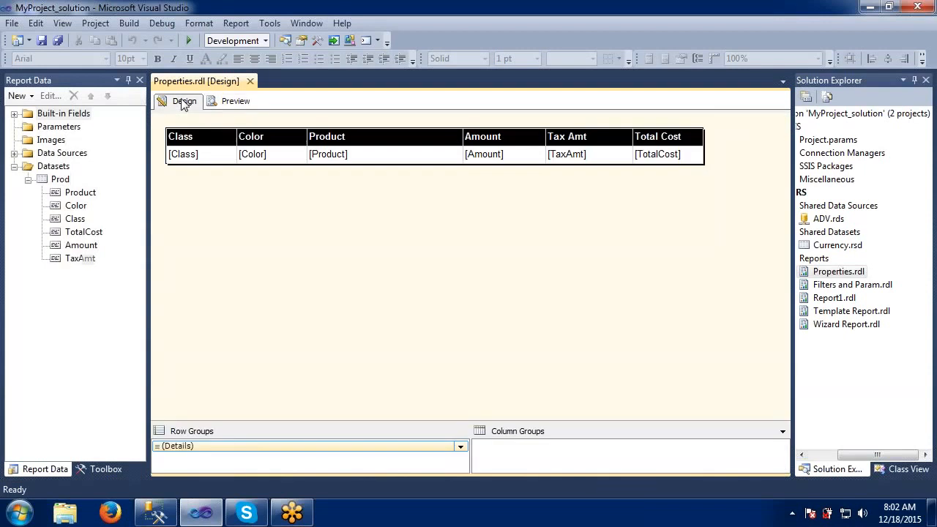
# Step: Open the interactive sorting settings of the Color column header text box
pyautogui.click(289, 142)
pyautogui.rightClick(289, 142)
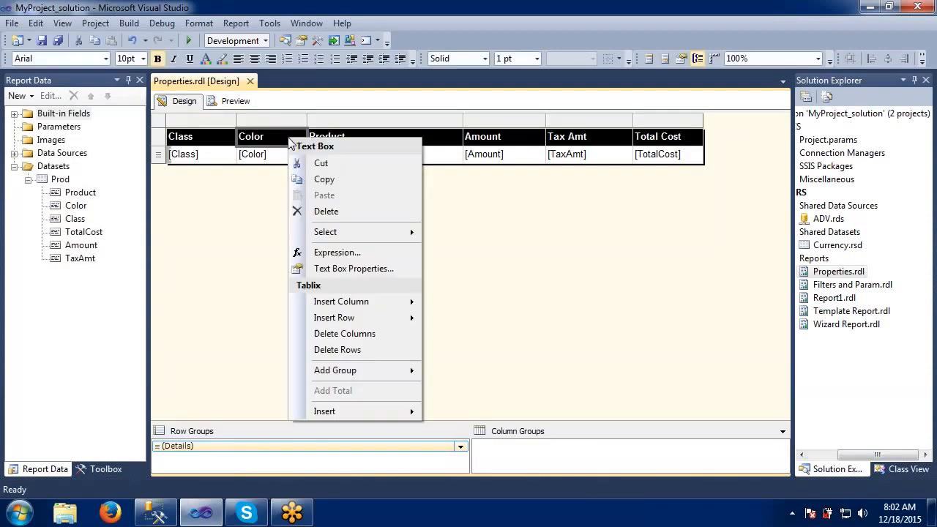
pyautogui.click(351, 268)
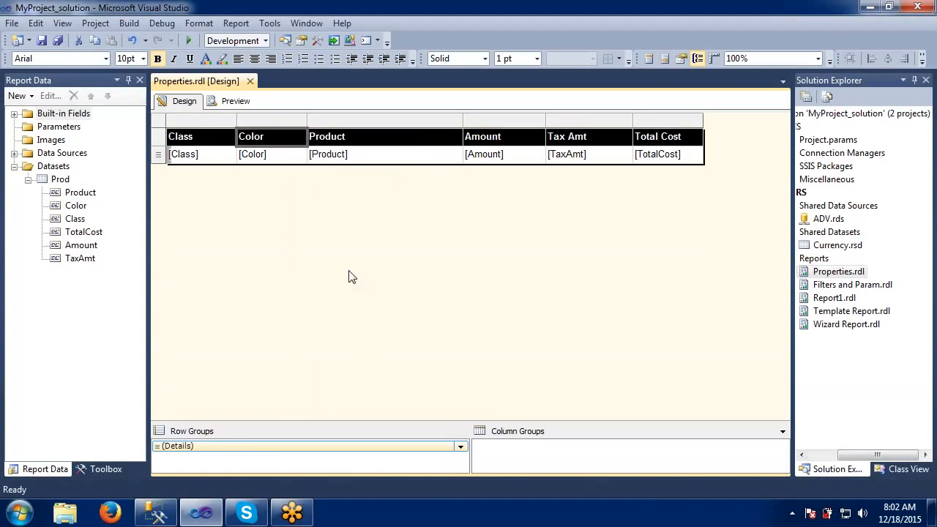
pyautogui.click(306, 230)
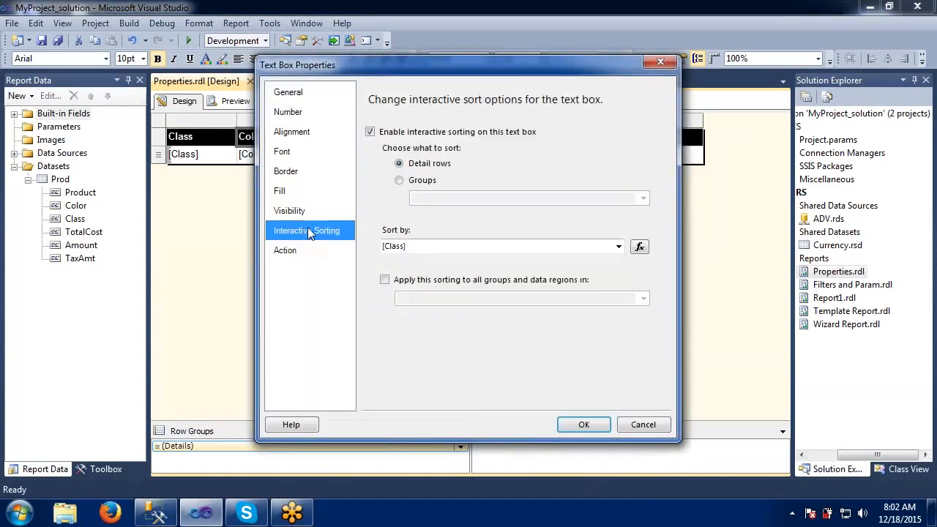
pyautogui.click(398, 183)
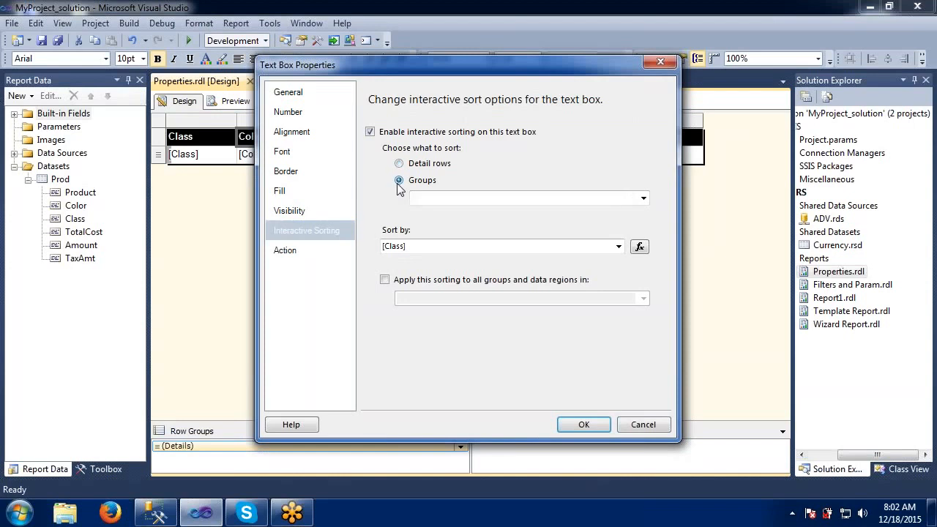
pyautogui.click(648, 198)
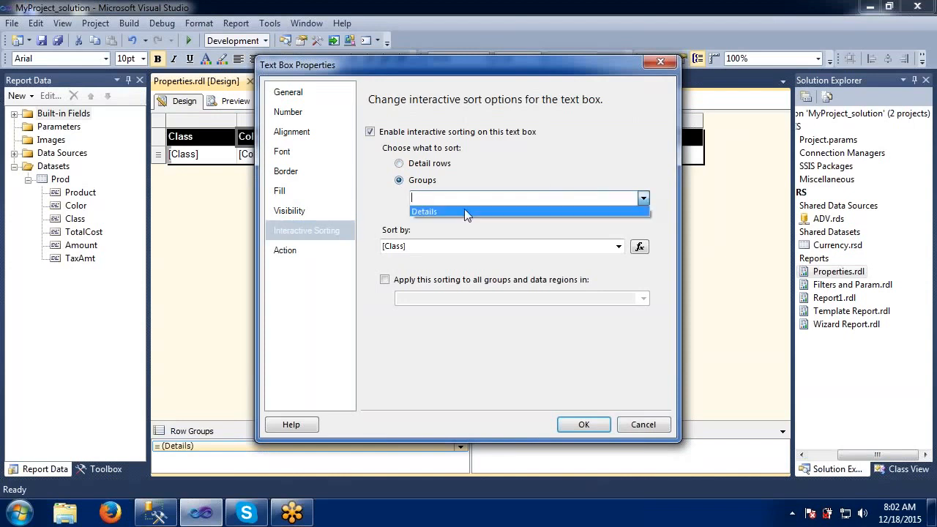
pyautogui.click(379, 199)
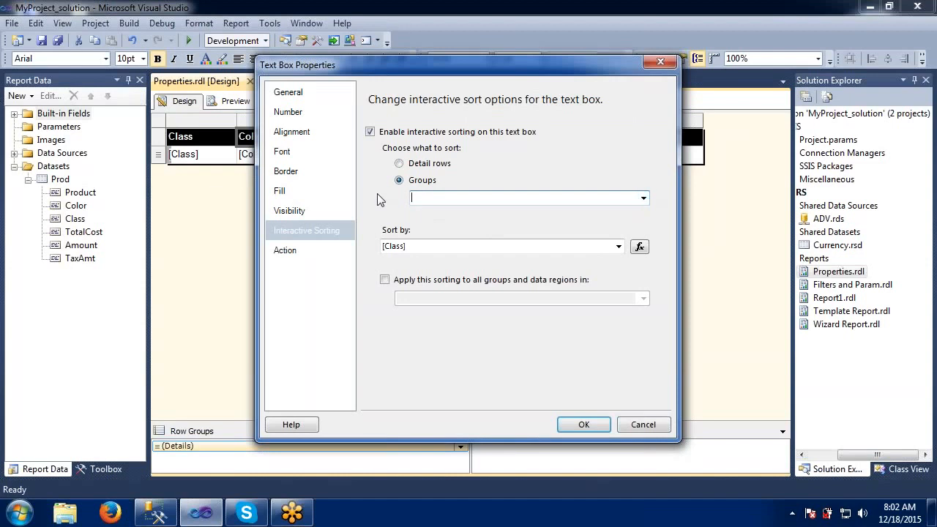
pyautogui.click(399, 163)
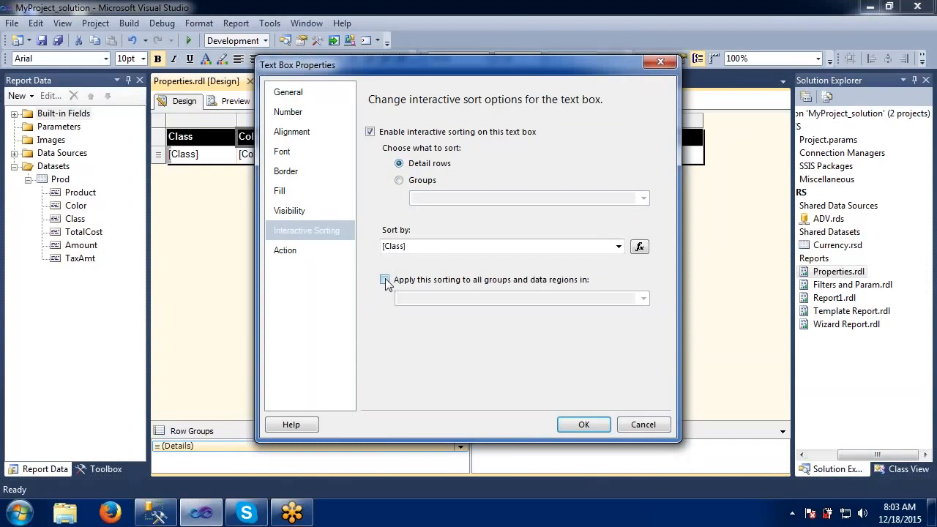
# Step: Apply the Color header's sorting to all groups and data regions in Prod and confirm the text box properties
pyautogui.click(385, 281)
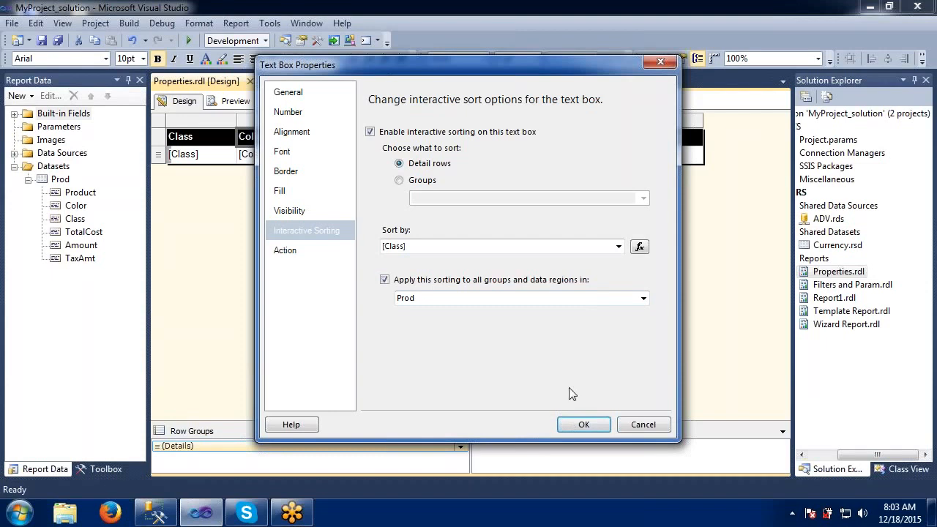
pyautogui.click(583, 425)
# Step: Preview the report, sort the rows from the Color header and also from the Product header, and return to the report design
pyautogui.click(231, 101)
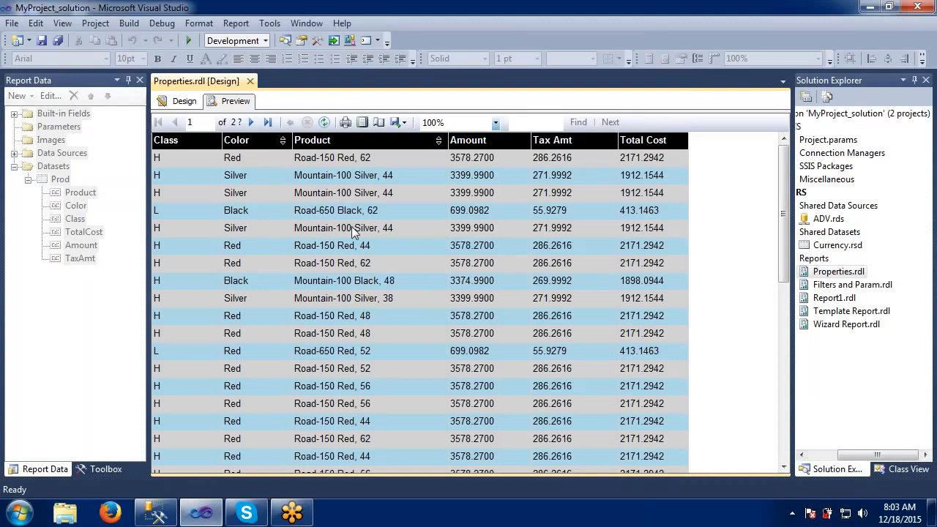
pyautogui.click(283, 140)
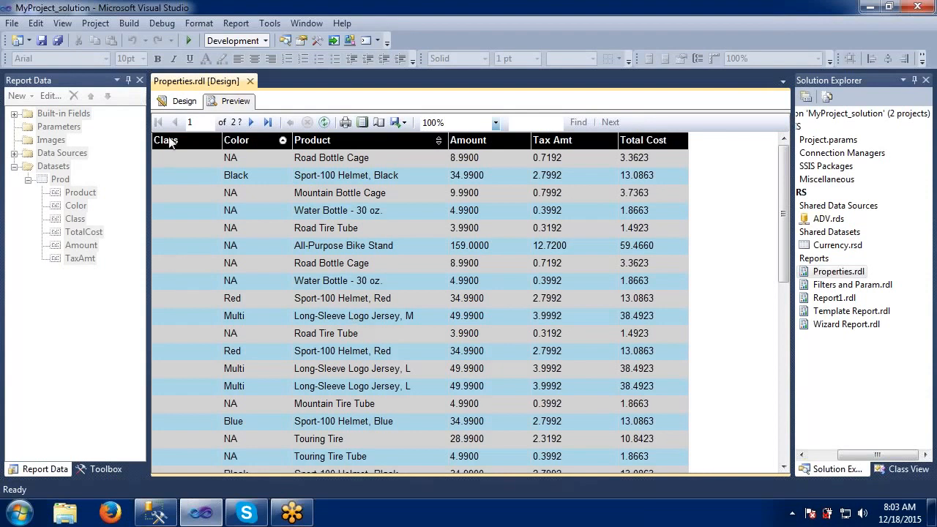
pyautogui.click(184, 101)
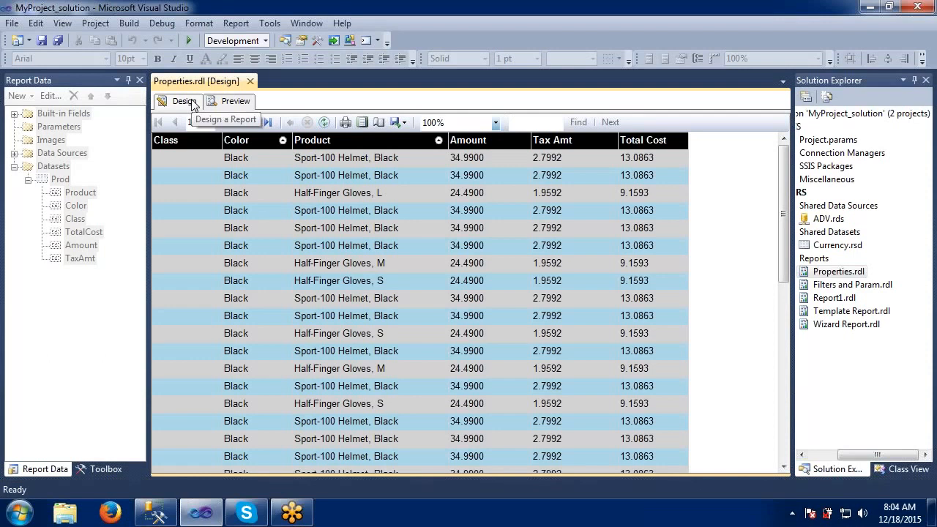
pyautogui.click(184, 101)
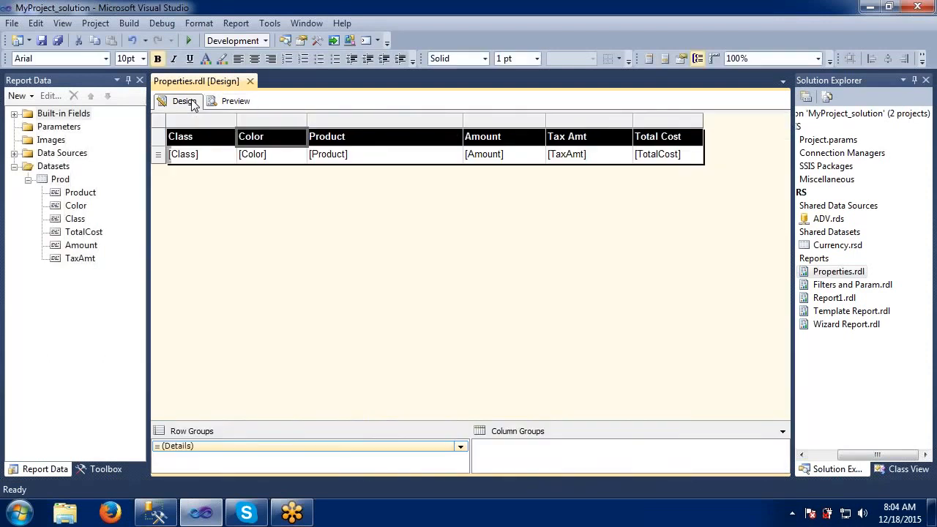
# Step: In the Color column header's interactive sorting properties, turn off applying the sorting to all groups and data regions
pyautogui.rightClick(293, 138)
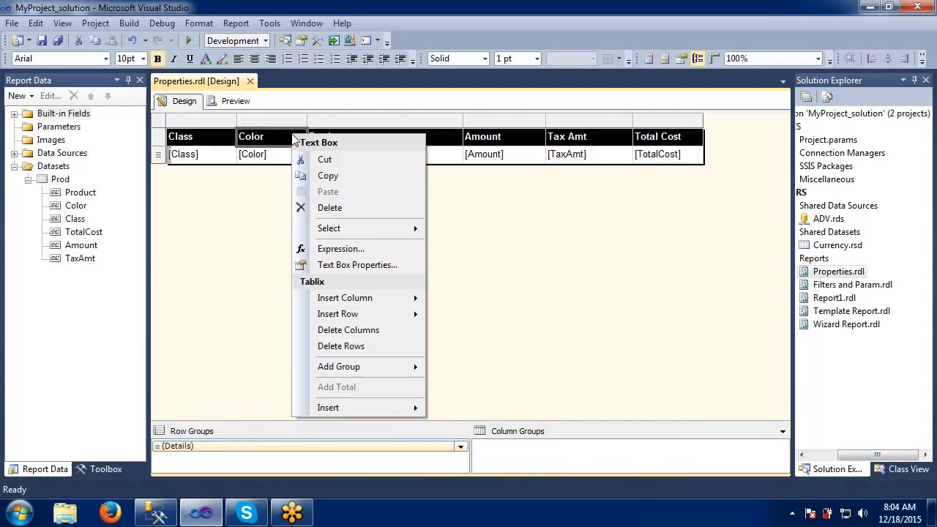
pyautogui.click(341, 265)
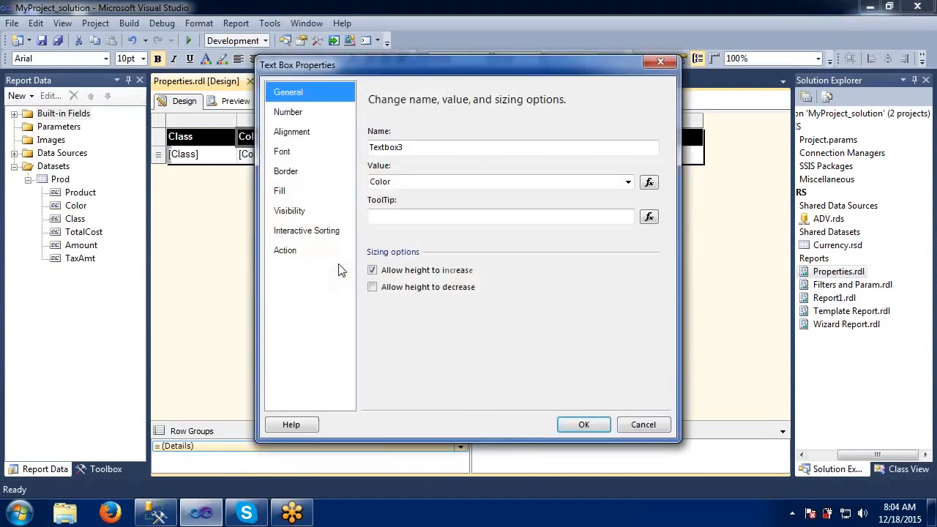
pyautogui.click(310, 233)
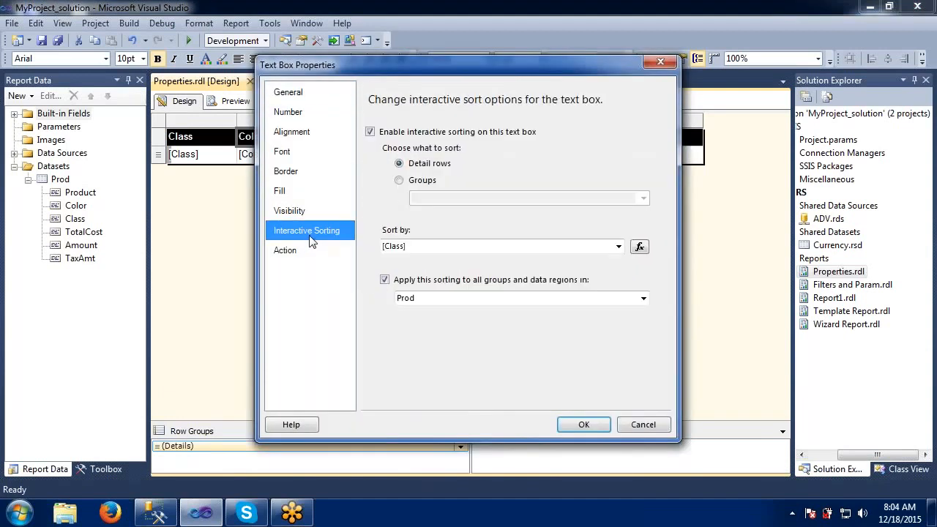
pyautogui.click(384, 281)
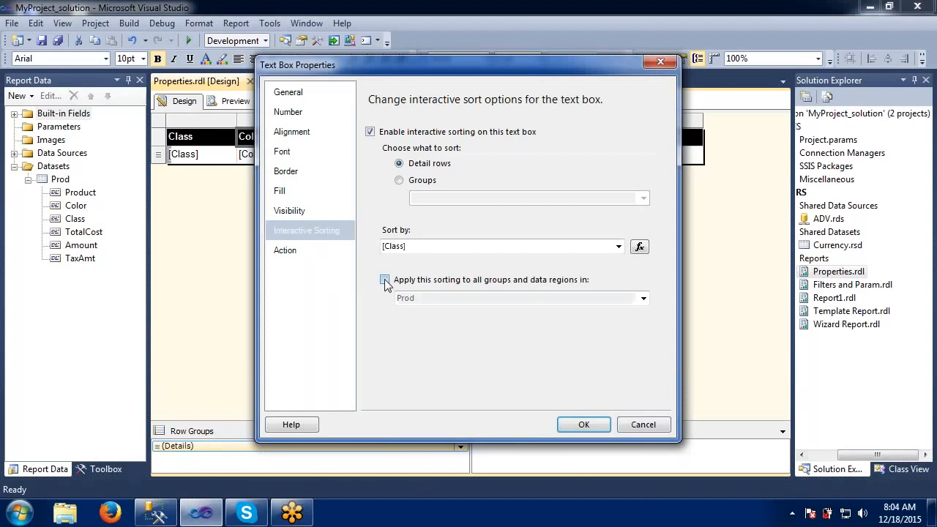
pyautogui.click(296, 209)
pyautogui.click(301, 231)
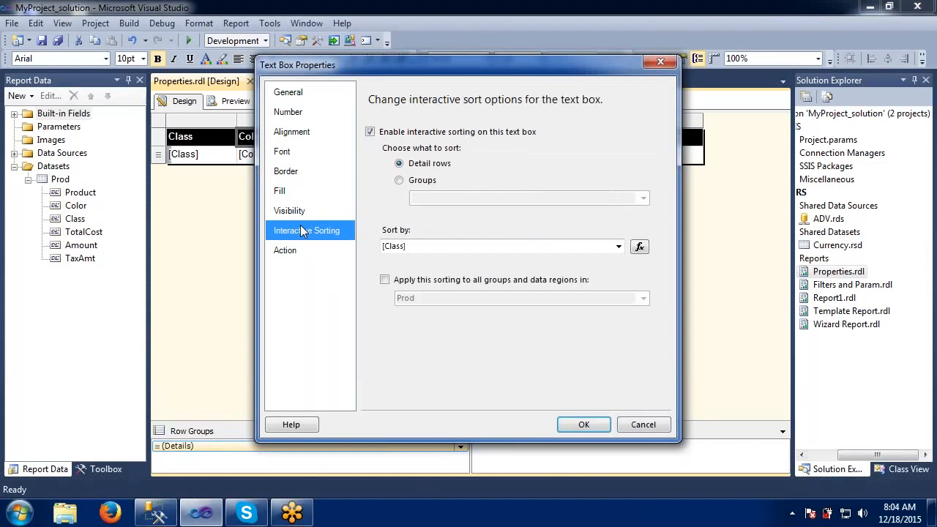
pyautogui.click(295, 252)
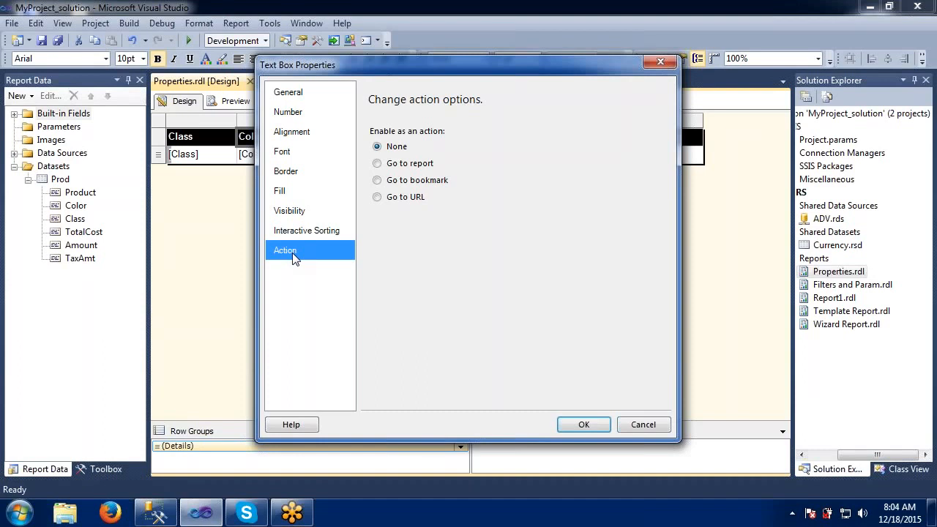
pyautogui.click(377, 198)
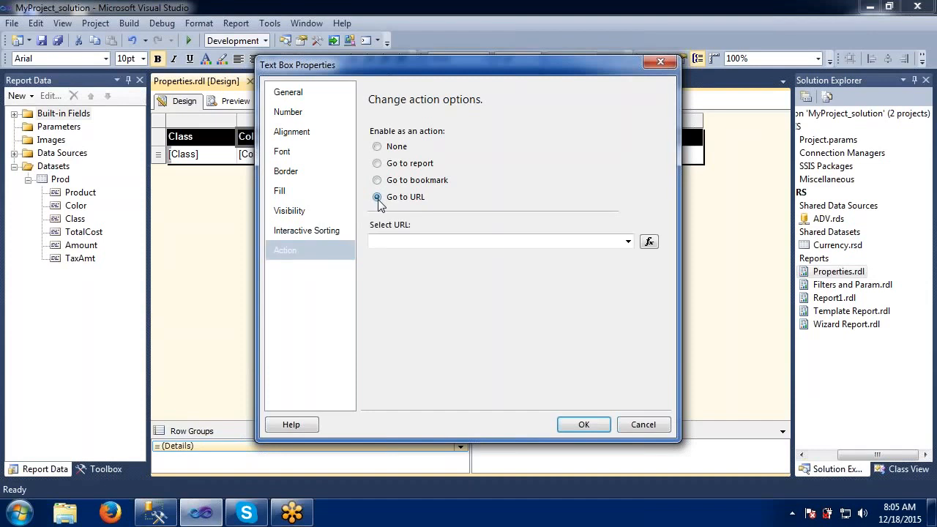
pyautogui.click(394, 244)
pyautogui.write('ht')
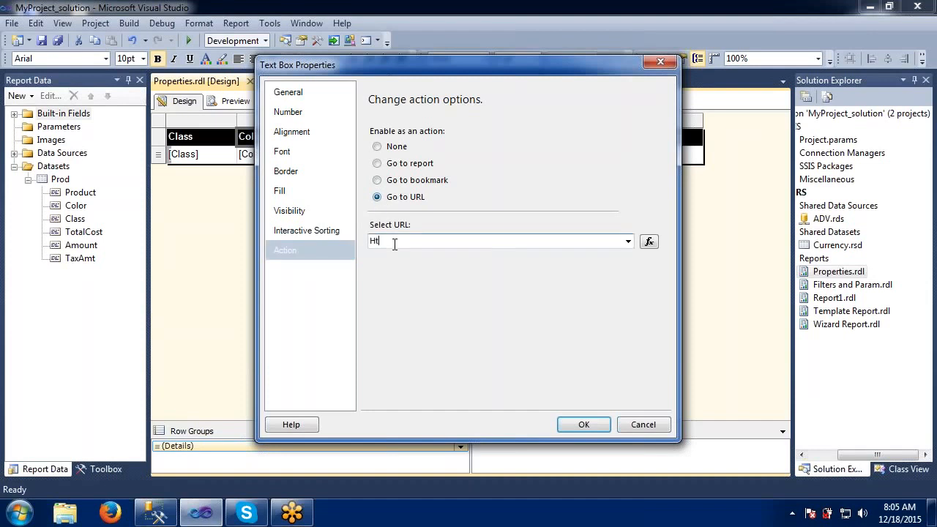
pyautogui.press('BackSpace')
pyautogui.press('BackSpace')
pyautogui.write('h')
pyautogui.press('BackSpace')
pyautogui.write('http://g')
pyautogui.write('oogle')
pyautogui.press('BackSpace')
pyautogui.press('BackSpace')
pyautogui.press('BackSpace')
pyautogui.press('BackSpace')
pyautogui.press('BackSpace')
pyautogui.press('BackSpace')
pyautogui.write('www.google.com')
pyautogui.click(583, 426)
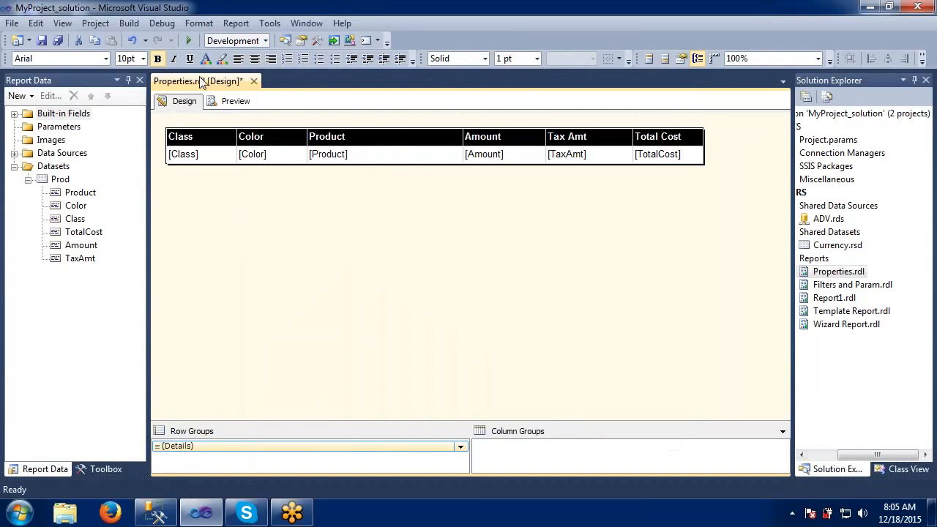
# Step: Preview the report, check the Google page in Firefox, and close the browser to return to the report design
pyautogui.click(249, 102)
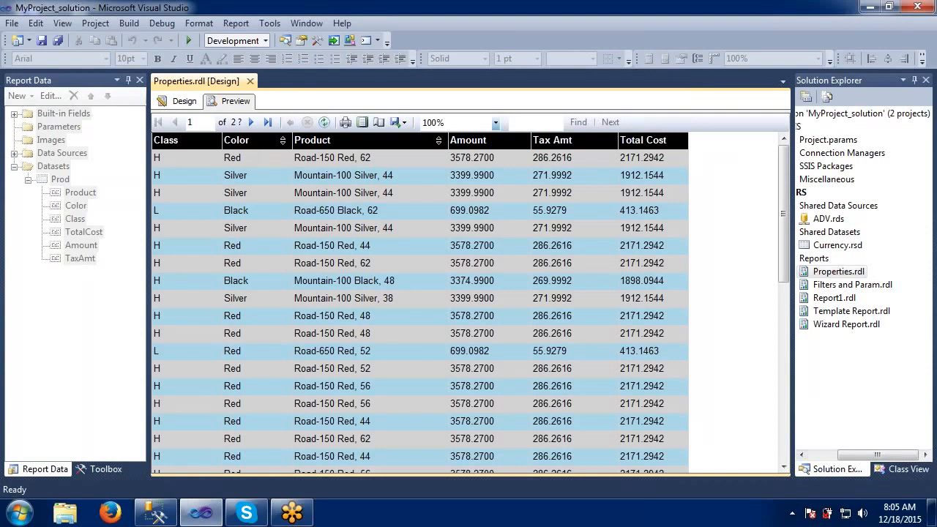
pyautogui.click(111, 512)
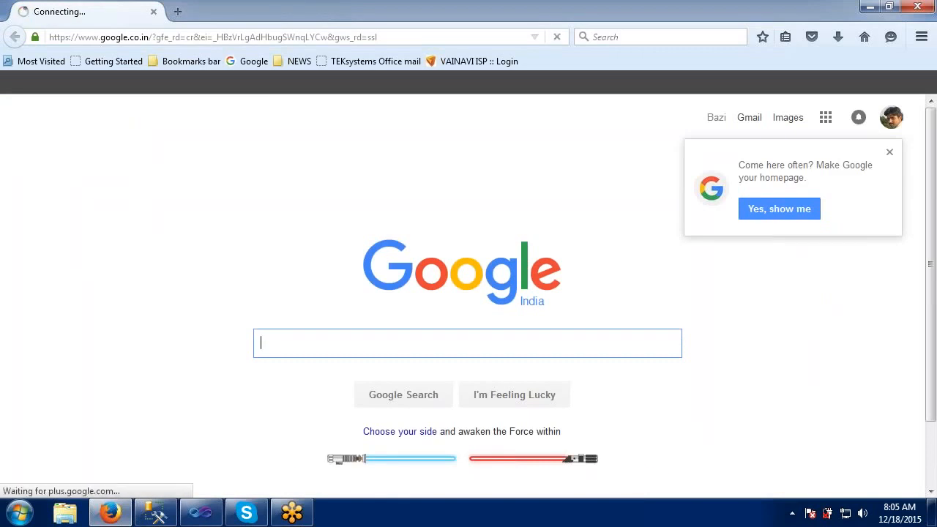
pyautogui.click(915, 7)
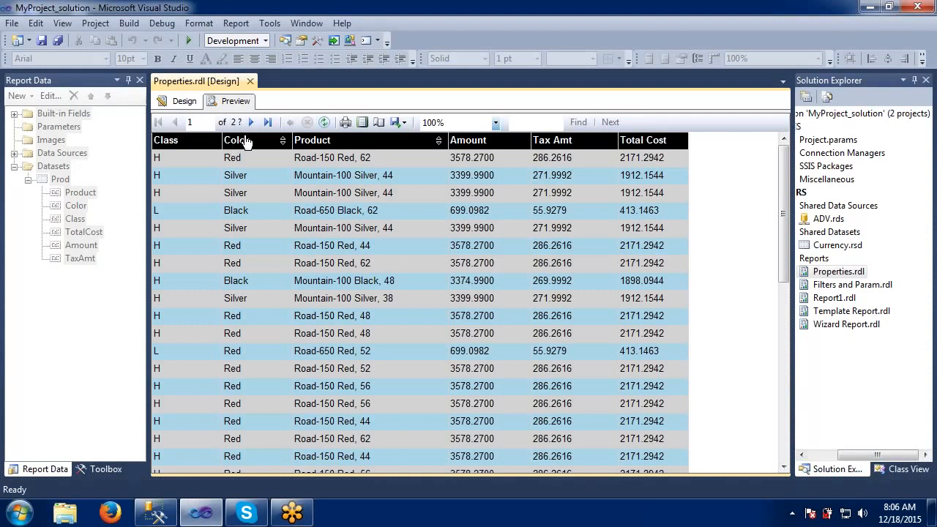
pyautogui.click(184, 103)
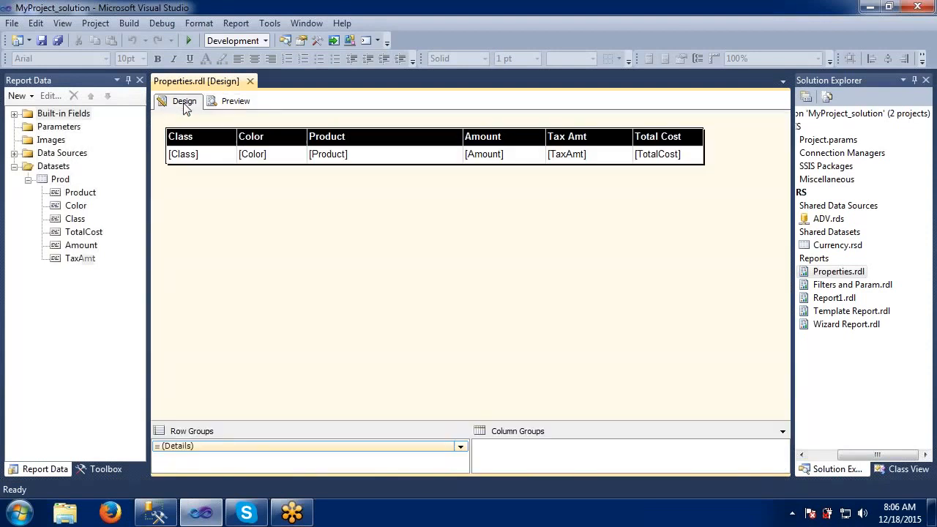
# Step: Open the Color header's action properties and examine the fields offered for the Go to bookmark action
pyautogui.rightClick(275, 142)
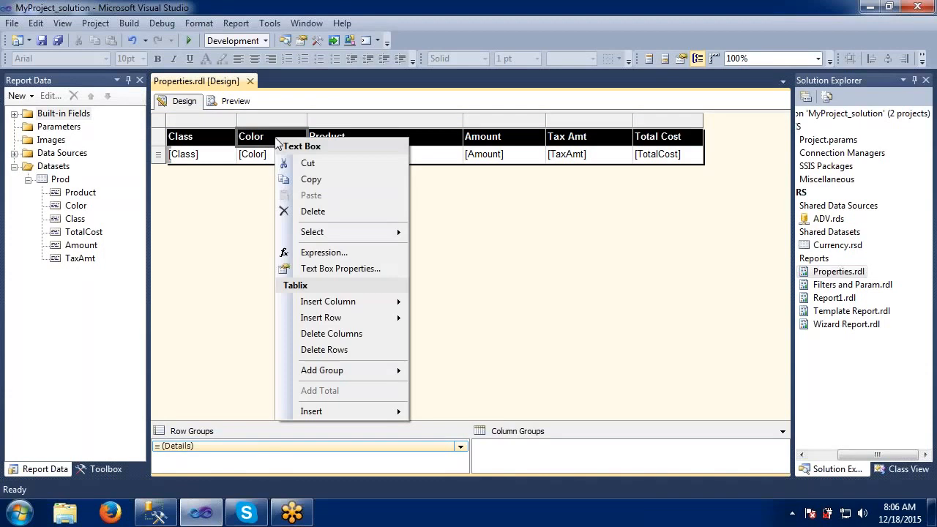
pyautogui.click(339, 274)
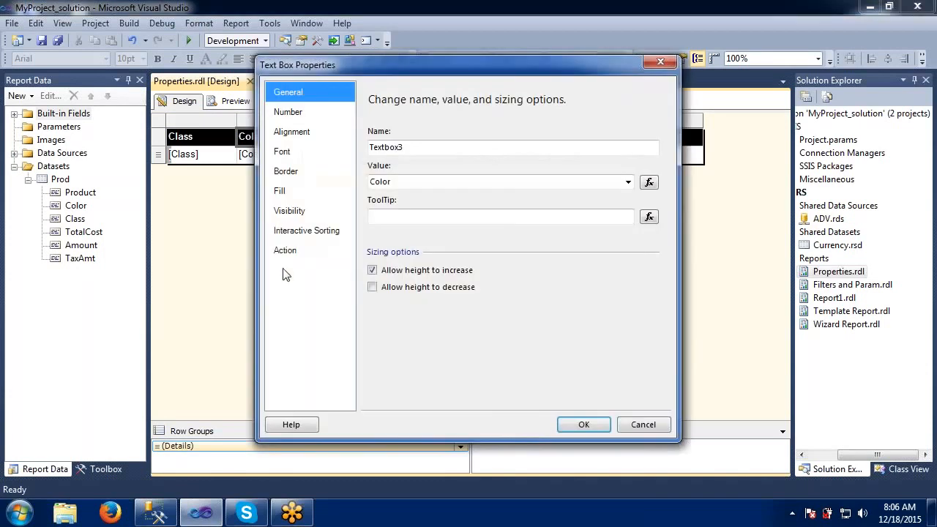
pyautogui.click(285, 252)
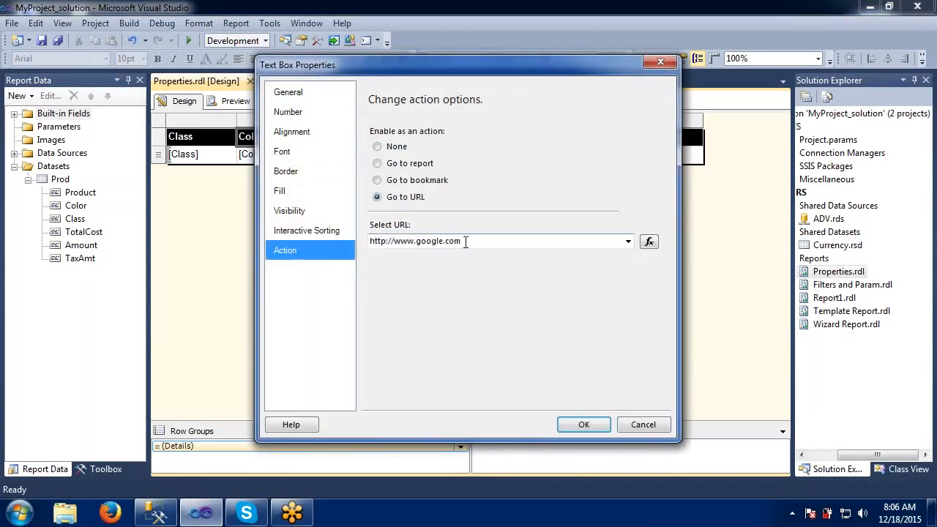
pyautogui.click(377, 180)
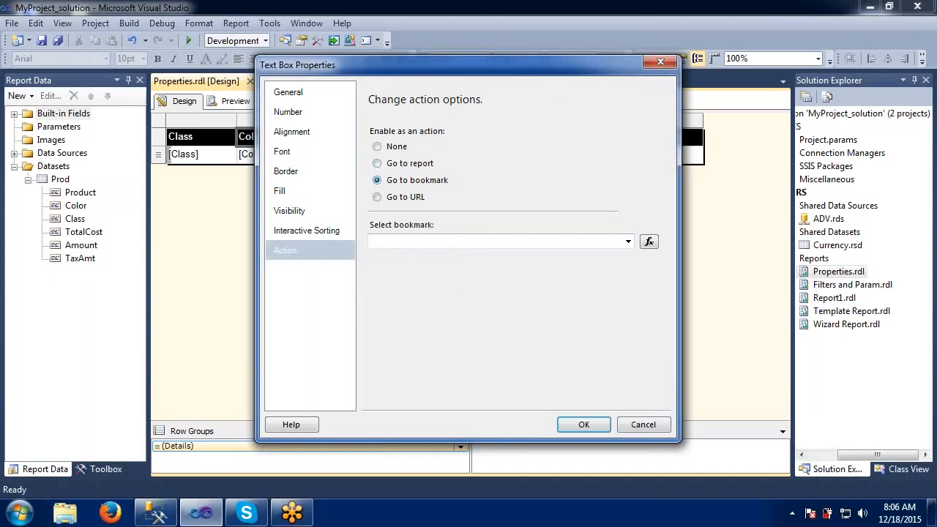
pyautogui.click(628, 241)
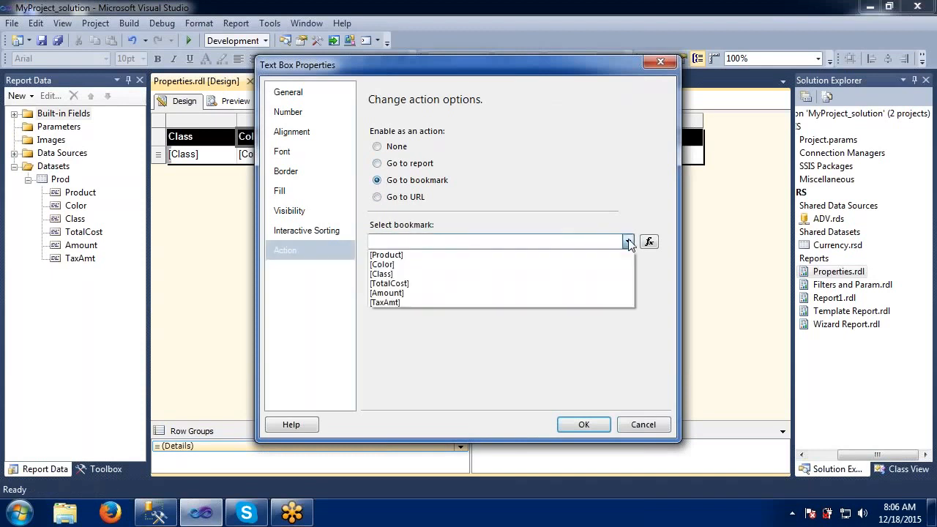
pyautogui.click(628, 242)
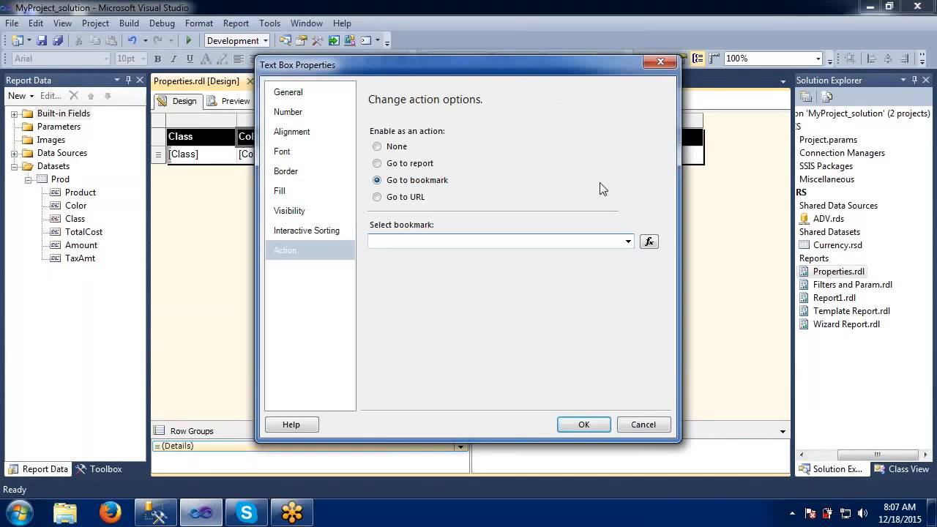
# Step: Review the None, Go to report, Go to bookmark and Go to URL actions, and close the properties without saving
pyautogui.click(377, 147)
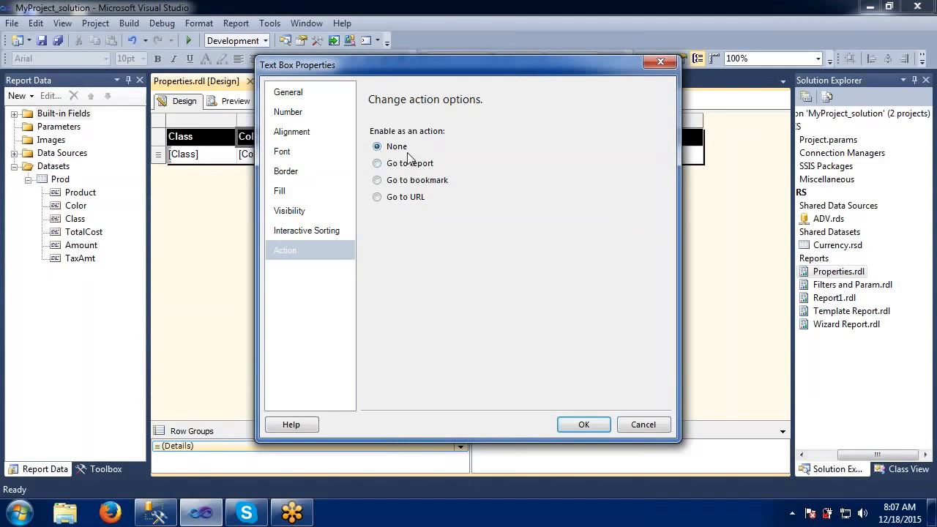
pyautogui.click(376, 163)
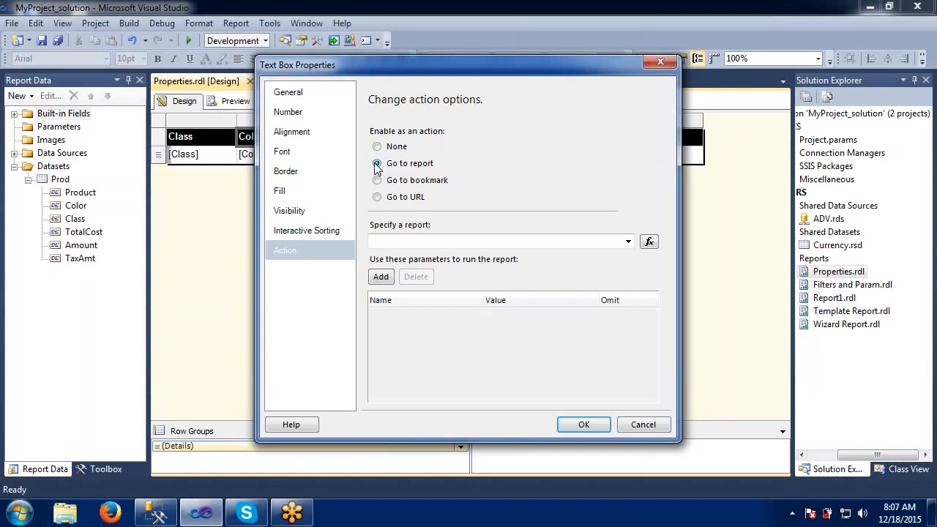
pyautogui.click(377, 180)
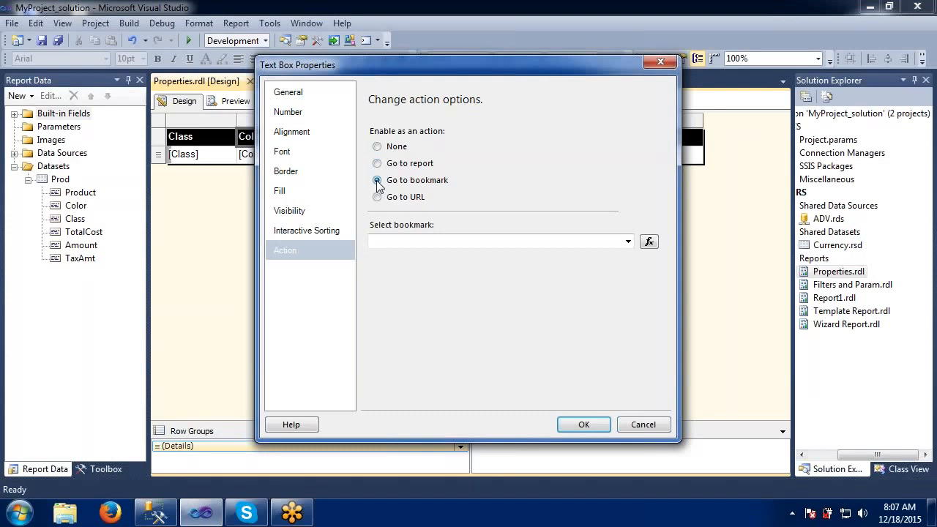
pyautogui.click(377, 196)
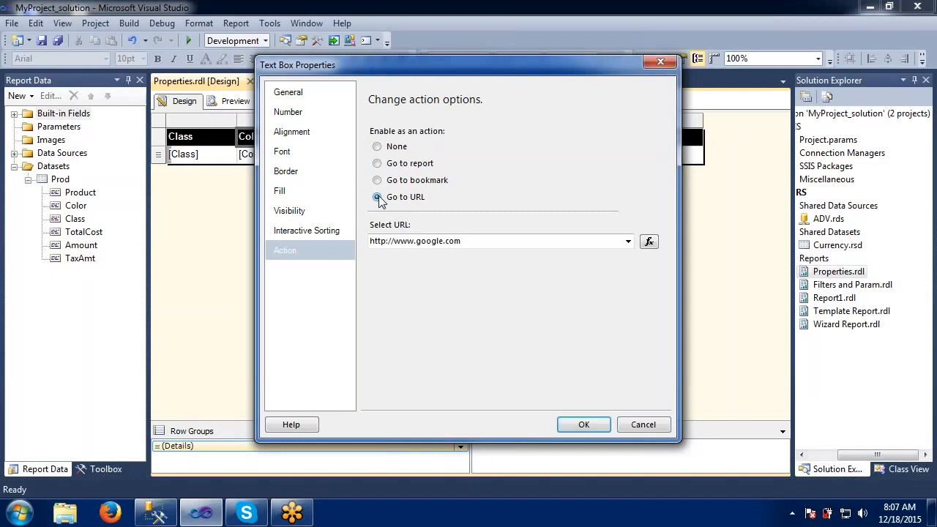
pyautogui.click(378, 147)
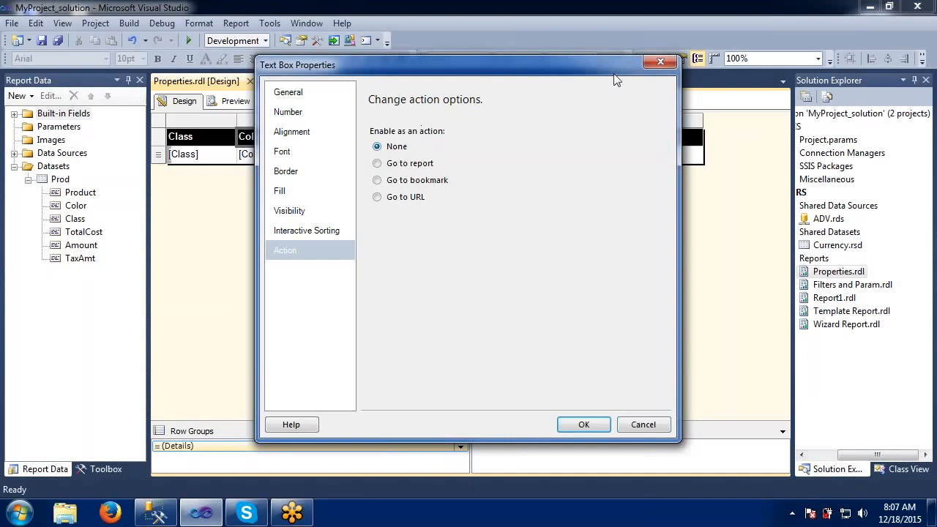
pyautogui.click(655, 65)
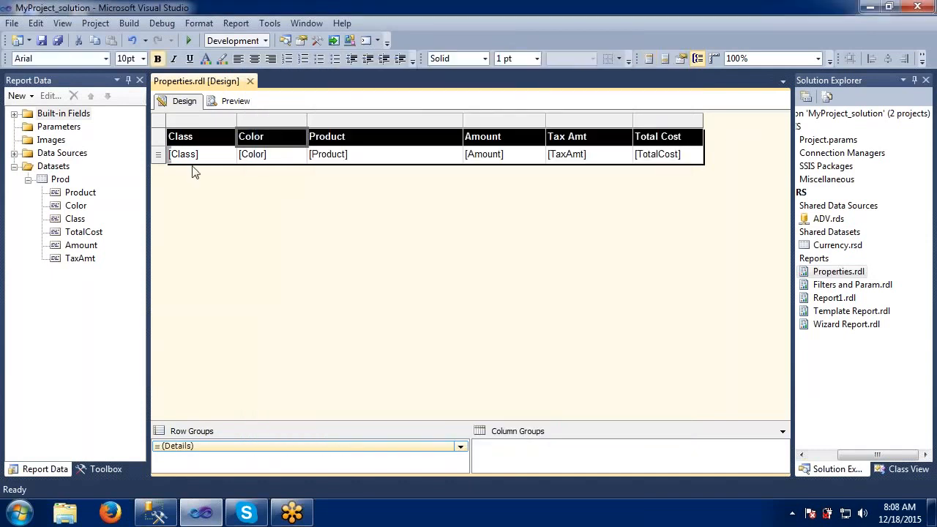
# Step: Extend the report body downward and move the existing product table to the bottom of the enlarged body
pyautogui.moveTo(189, 164); pyautogui.dragTo(198, 296)
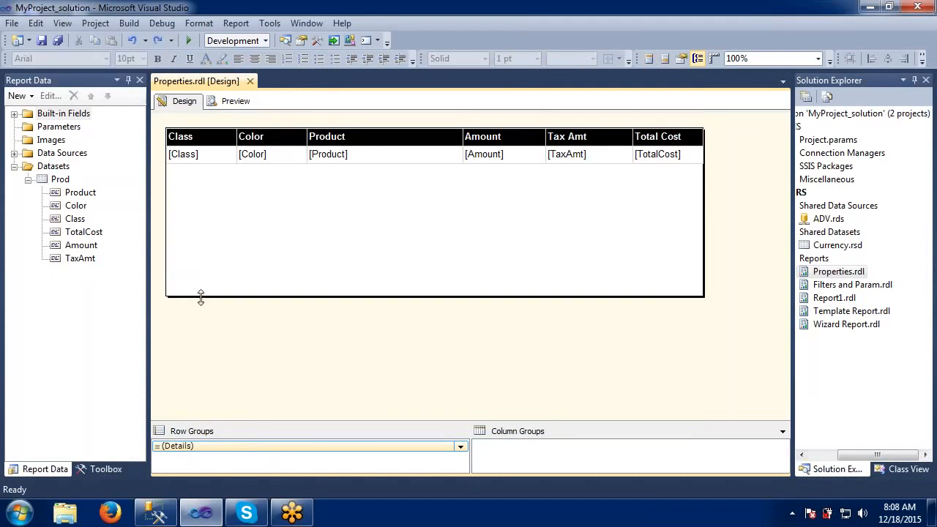
pyautogui.click(170, 134)
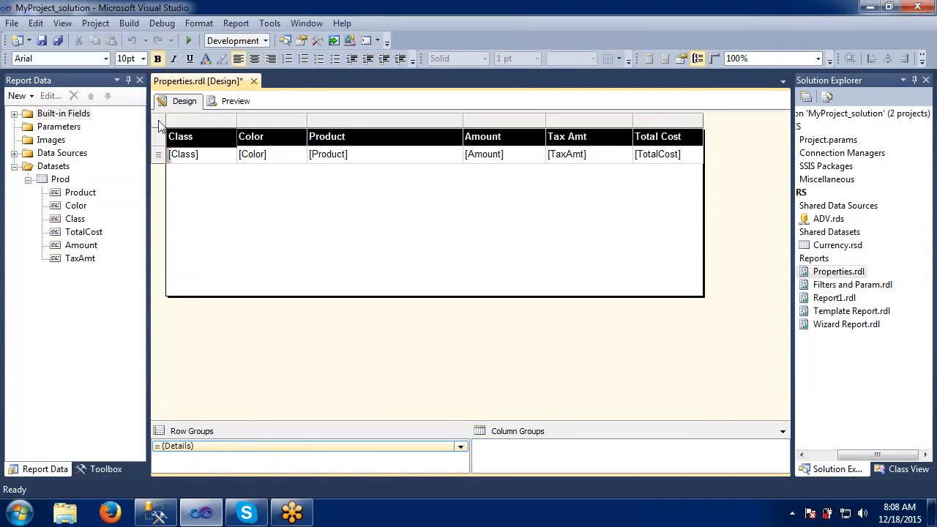
pyautogui.click(163, 125)
pyautogui.moveTo(176, 129); pyautogui.dragTo(182, 260)
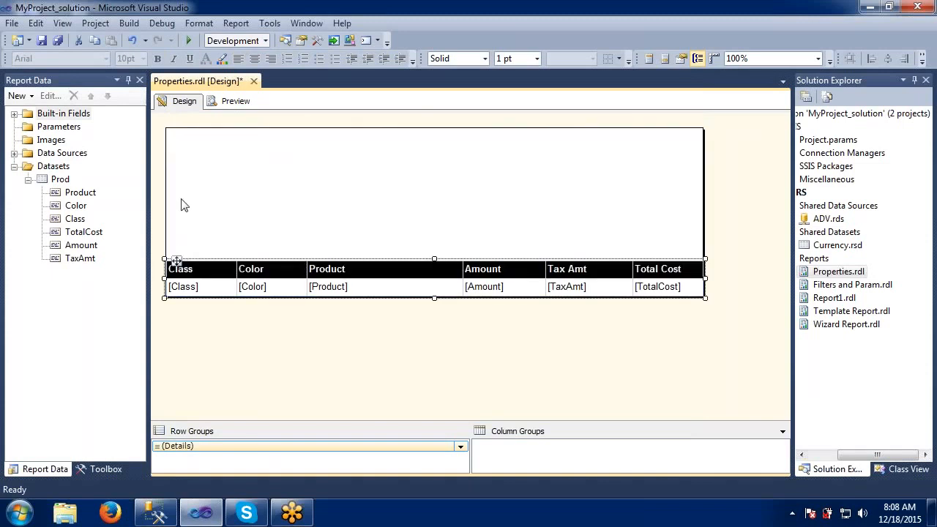
# Step: Insert a matrix in the empty area above the table and position it at the report body's upper-left corner
pyautogui.rightClick(209, 170)
pyautogui.moveTo(260, 225)
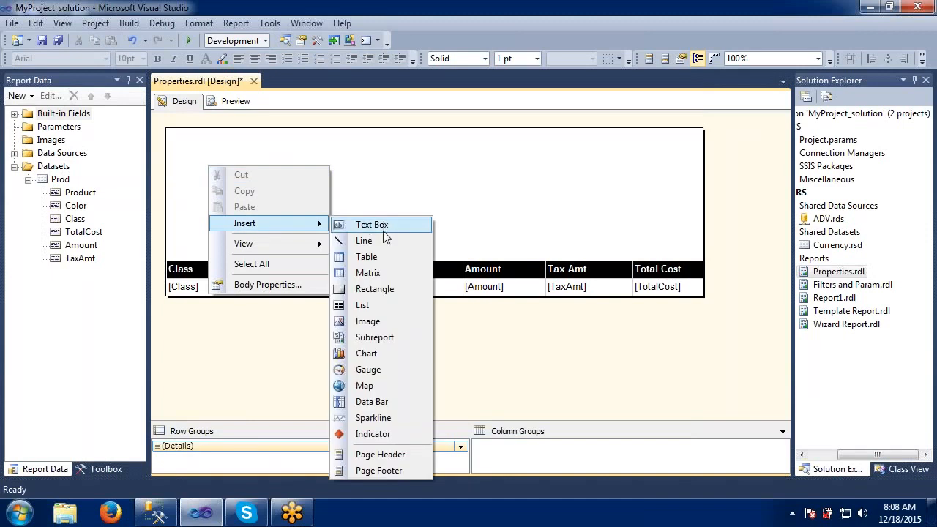
pyautogui.click(382, 274)
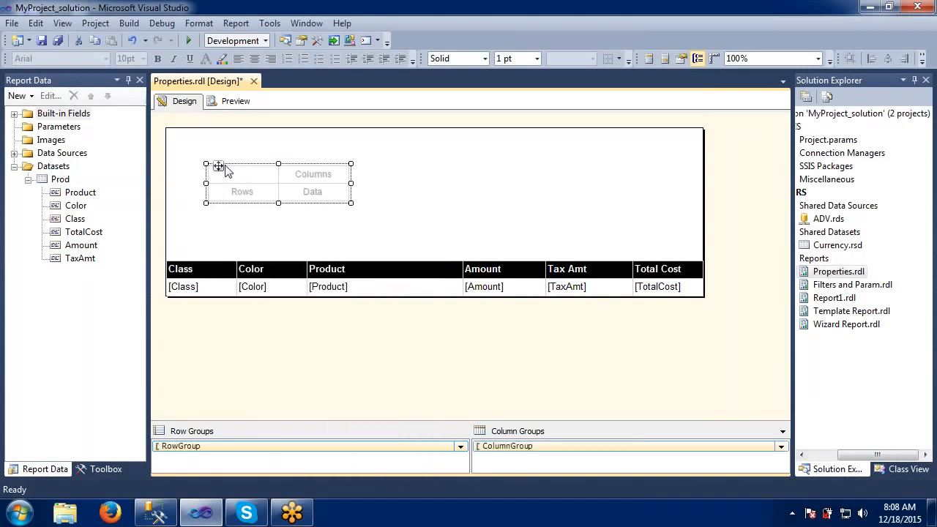
pyautogui.moveTo(219, 165); pyautogui.dragTo(181, 132)
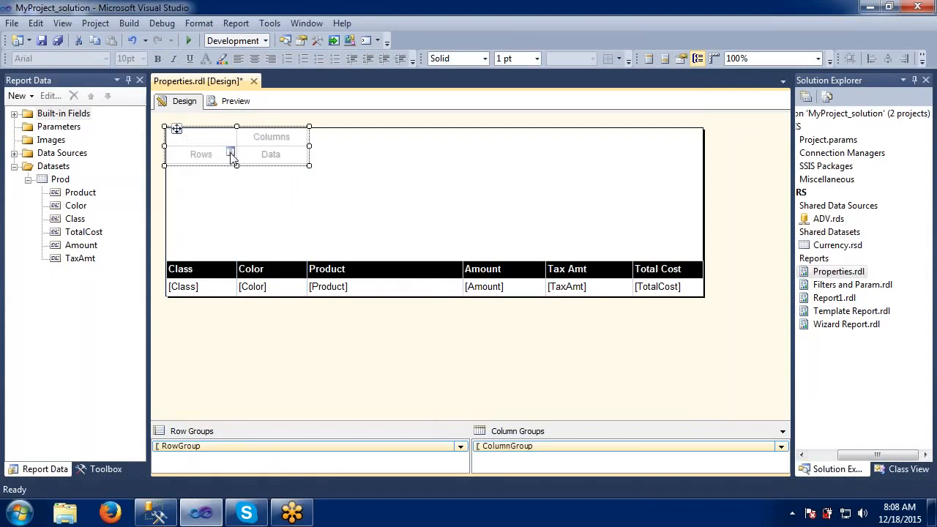
# Step: Assign the Class field to the matrix's row group and the Color field to its data cell
pyautogui.click(232, 155)
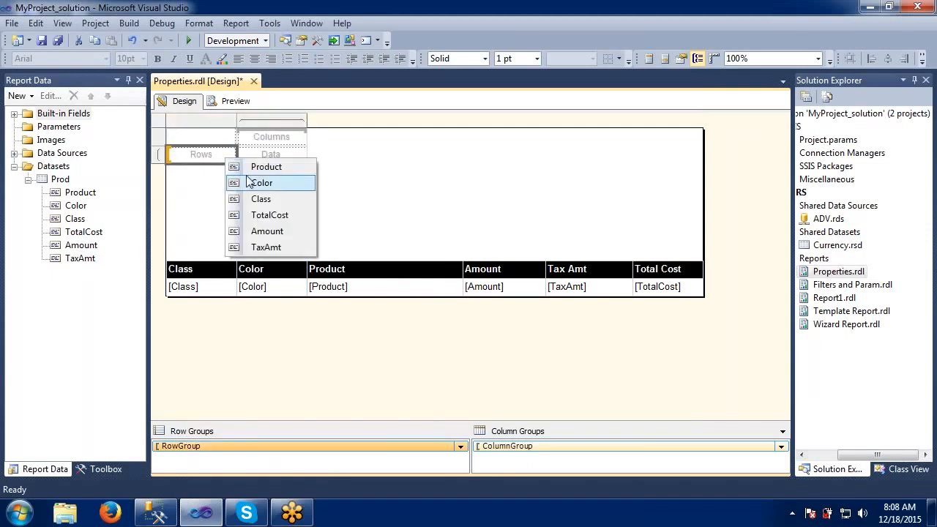
pyautogui.click(253, 199)
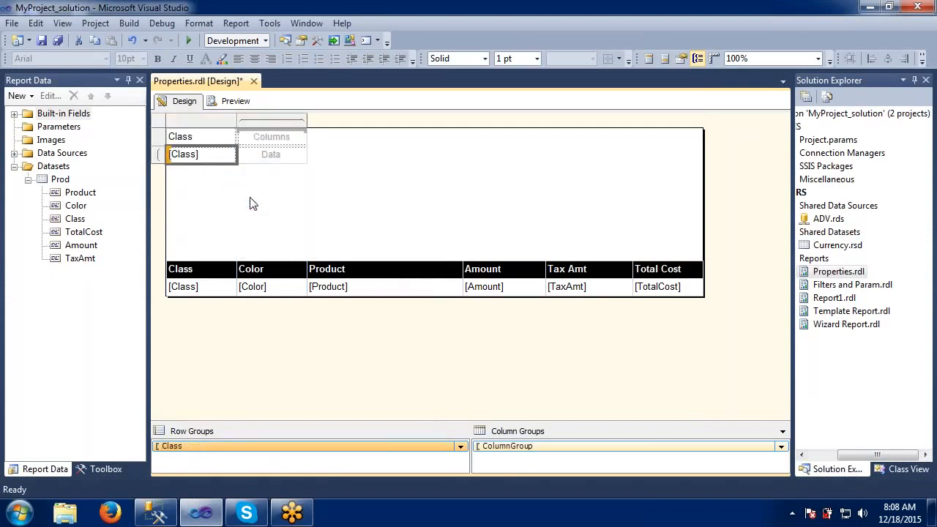
pyautogui.click(301, 153)
pyautogui.click(308, 183)
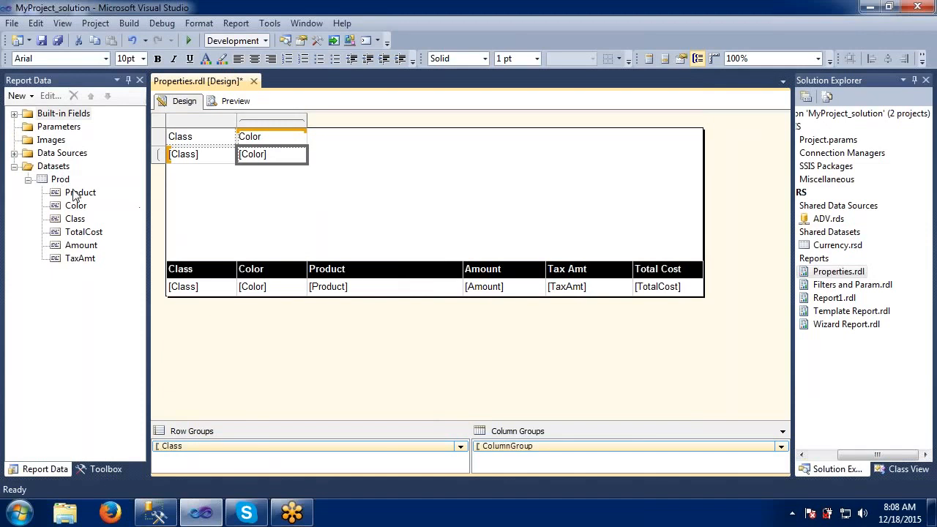
pyautogui.moveTo(76, 193); pyautogui.dragTo(311, 151)
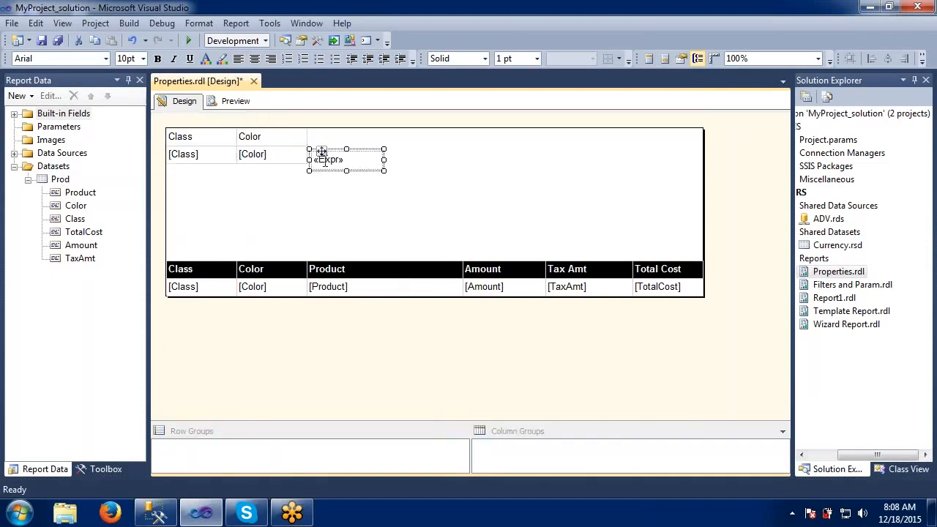
pyautogui.press('Delete')
pyautogui.click(289, 152)
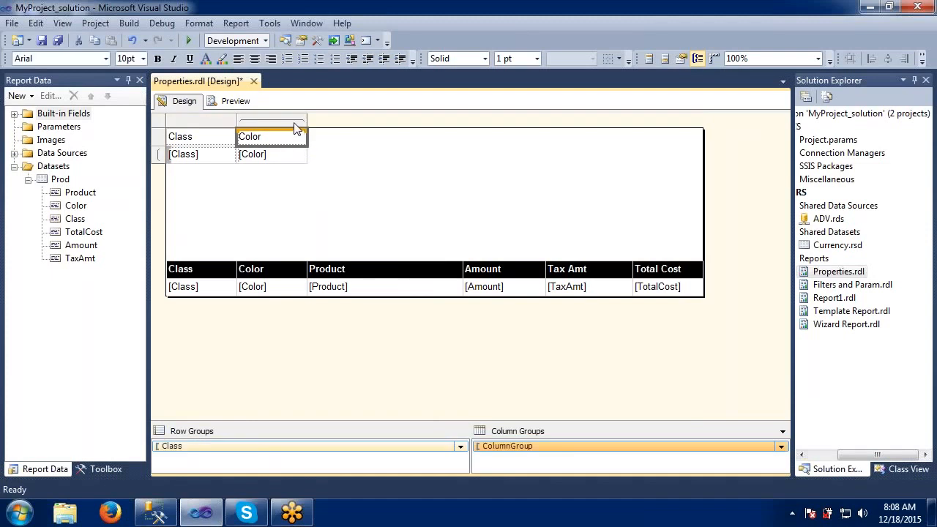
# Step: Insert a column outside the group to the right of the matrix's Color column and assign the Product field to its data cell
pyautogui.click(294, 116)
pyautogui.rightClick(294, 115)
pyautogui.moveTo(345, 126)
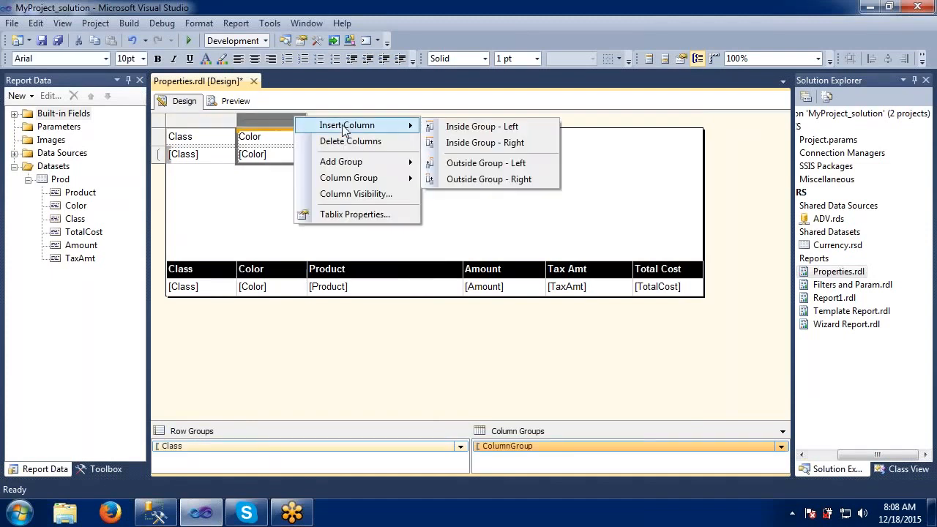
pyautogui.click(462, 180)
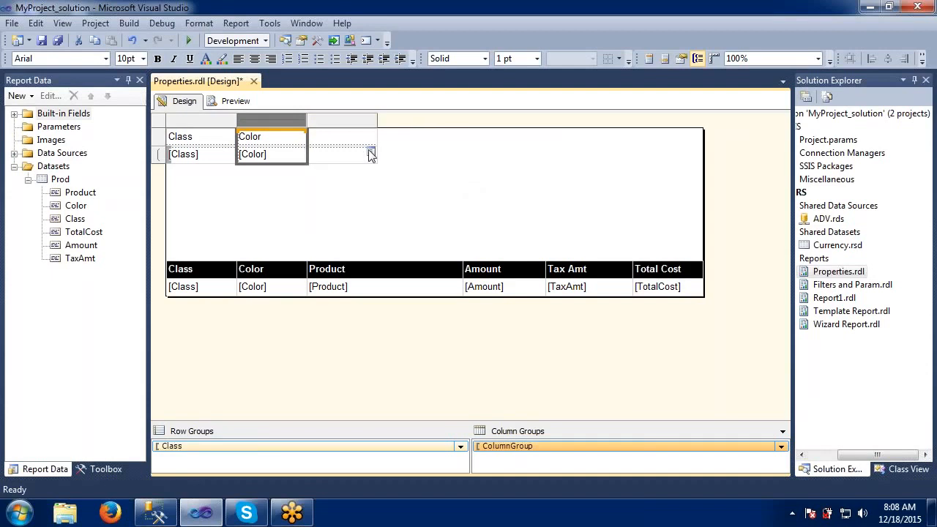
pyautogui.click(371, 154)
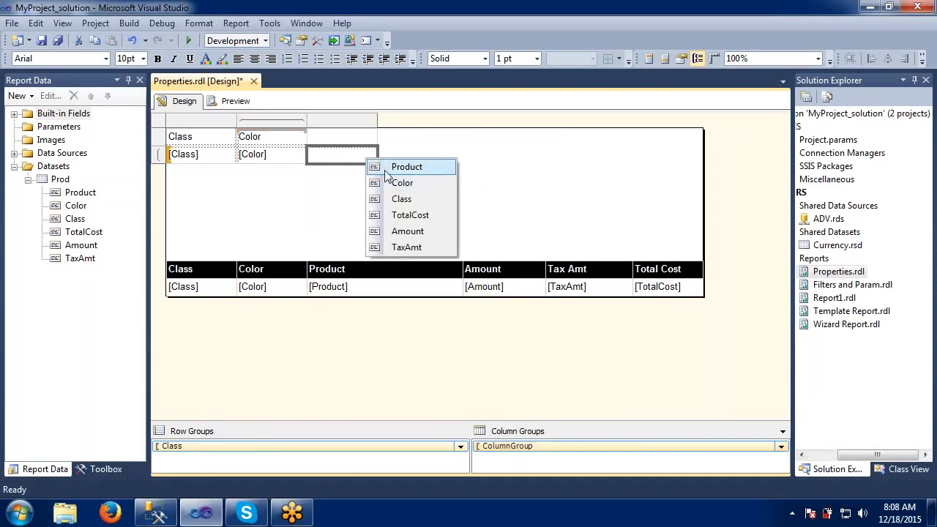
pyautogui.click(388, 167)
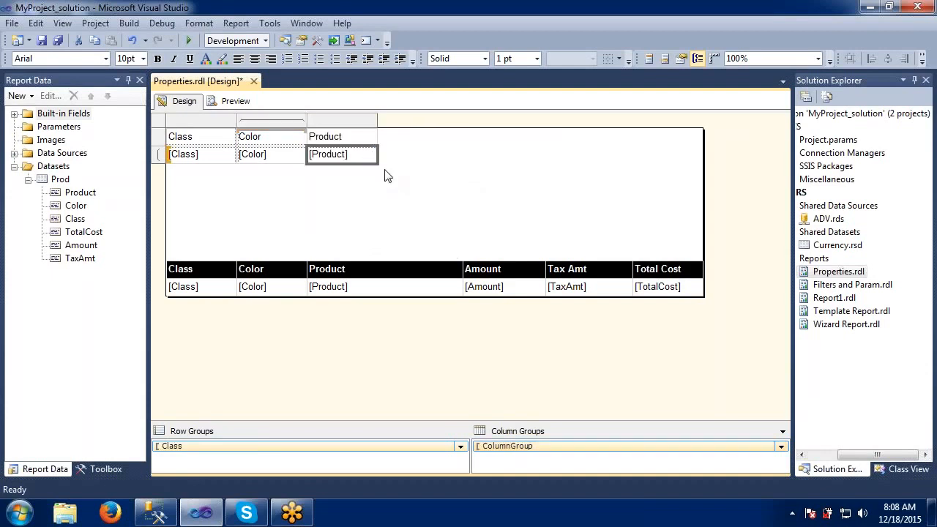
# Step: Insert two more columns to the right of the matrix's Product column
pyautogui.click(372, 120)
pyautogui.rightClick(372, 120)
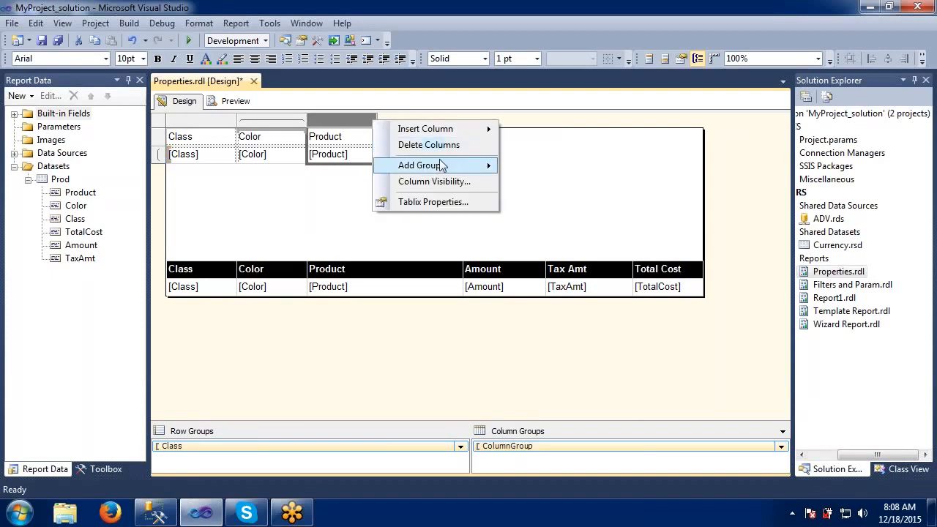
pyautogui.moveTo(441, 166)
pyautogui.moveTo(445, 129)
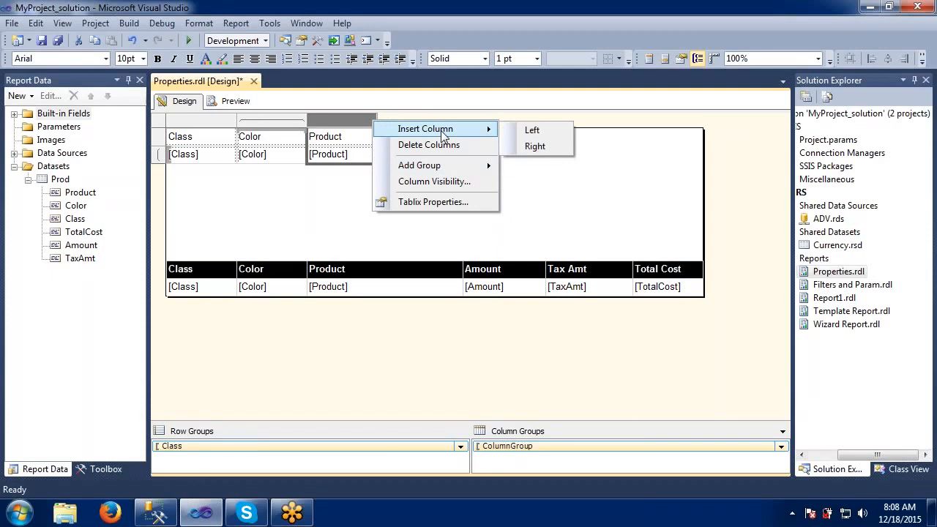
pyautogui.click(516, 144)
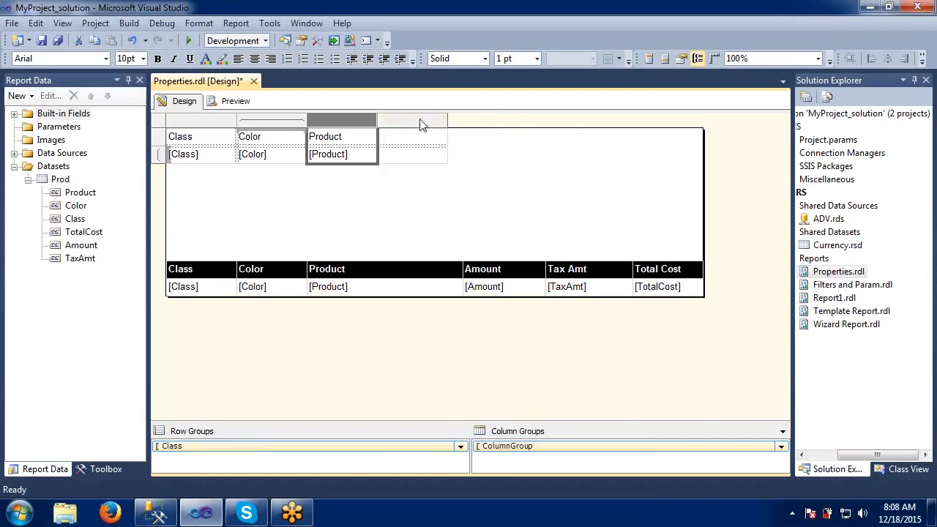
pyautogui.click(420, 120)
pyautogui.rightClick(419, 121)
pyautogui.moveTo(451, 132)
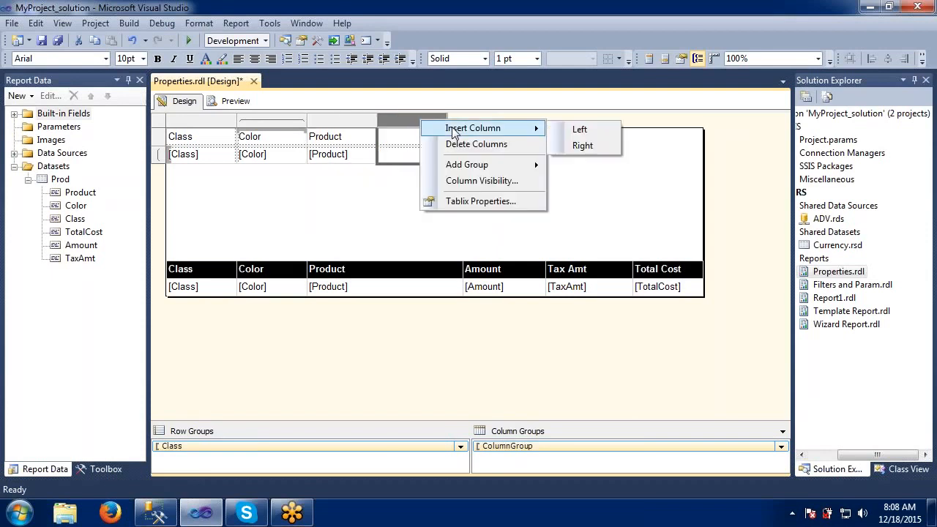
pyautogui.click(575, 143)
# Step: Assign the TotalCost and TaxAmt fields to the data cells of the two empty matrix columns, in that order
pyautogui.click(408, 135)
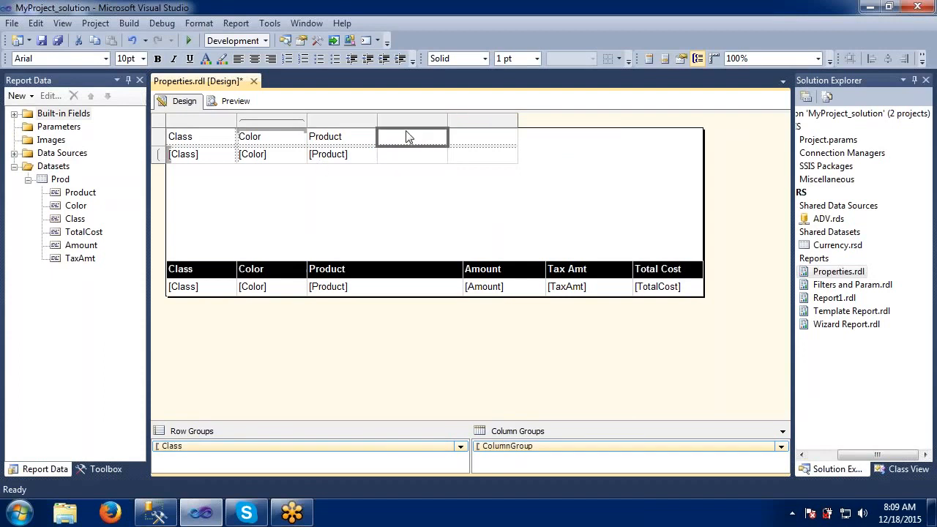
pyautogui.rightClick(438, 132)
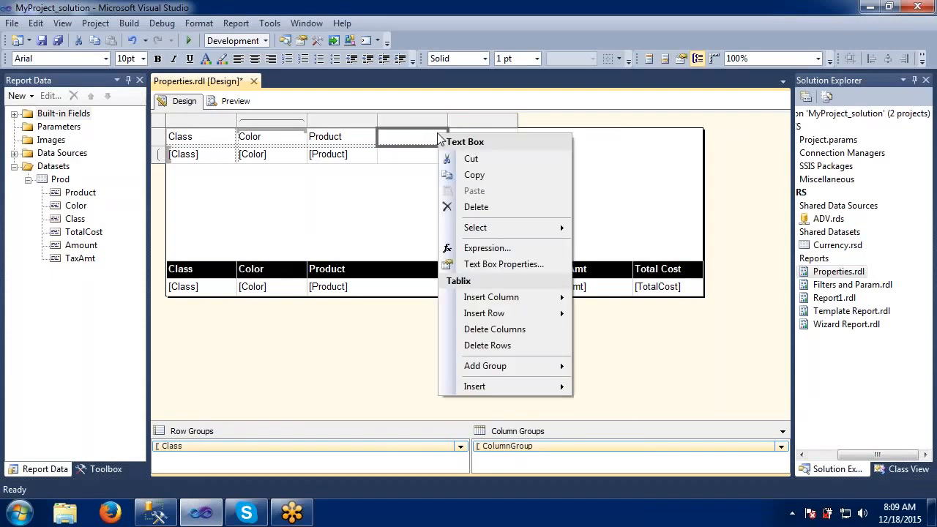
pyautogui.press('Escape')
pyautogui.rightClick(442, 155)
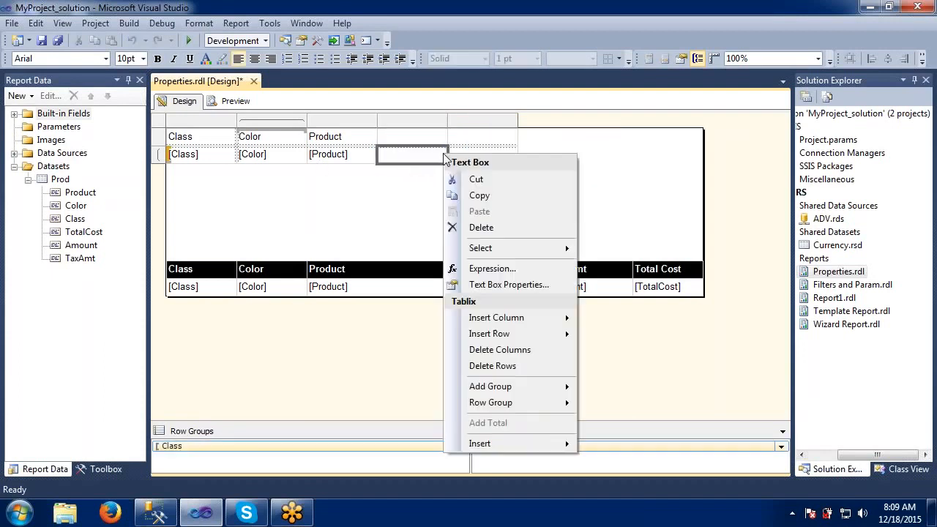
pyautogui.press('Escape')
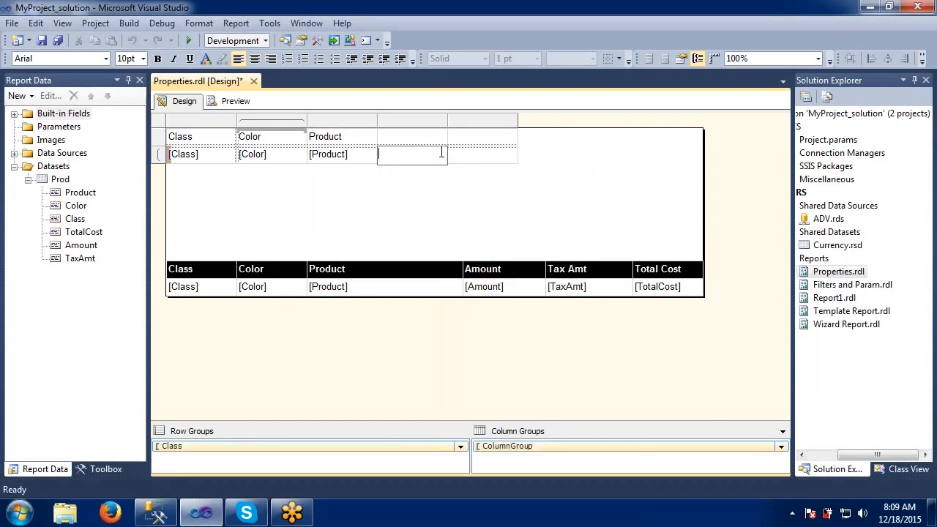
pyautogui.click(471, 158)
pyautogui.click(440, 154)
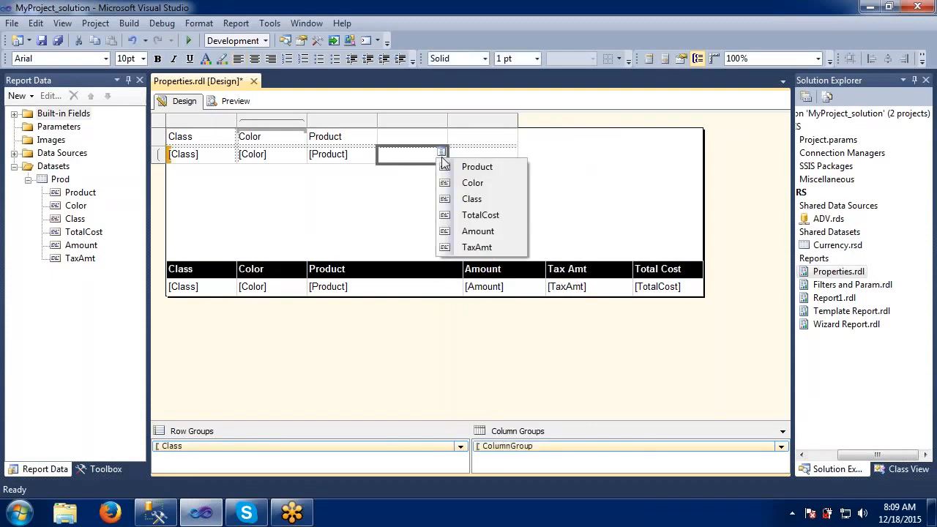
pyautogui.click(477, 215)
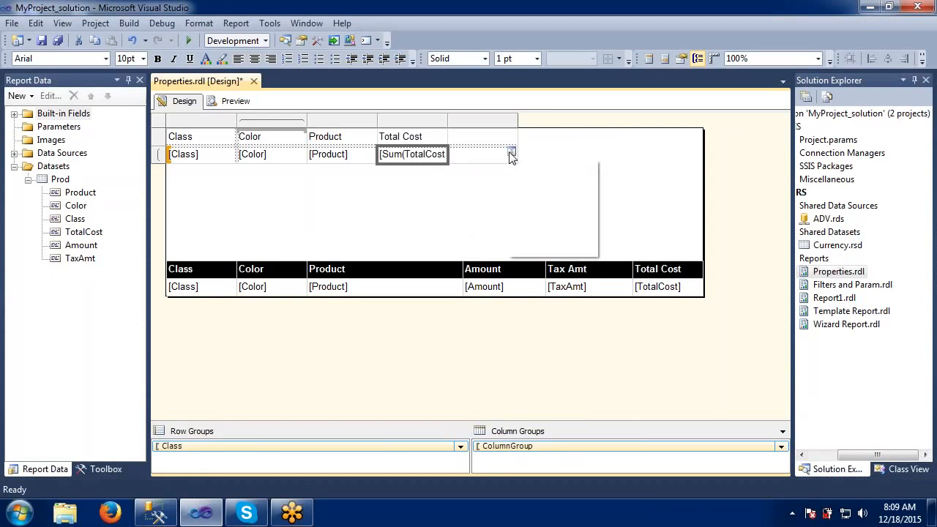
pyautogui.click(511, 152)
pyautogui.click(535, 253)
pyautogui.click(411, 199)
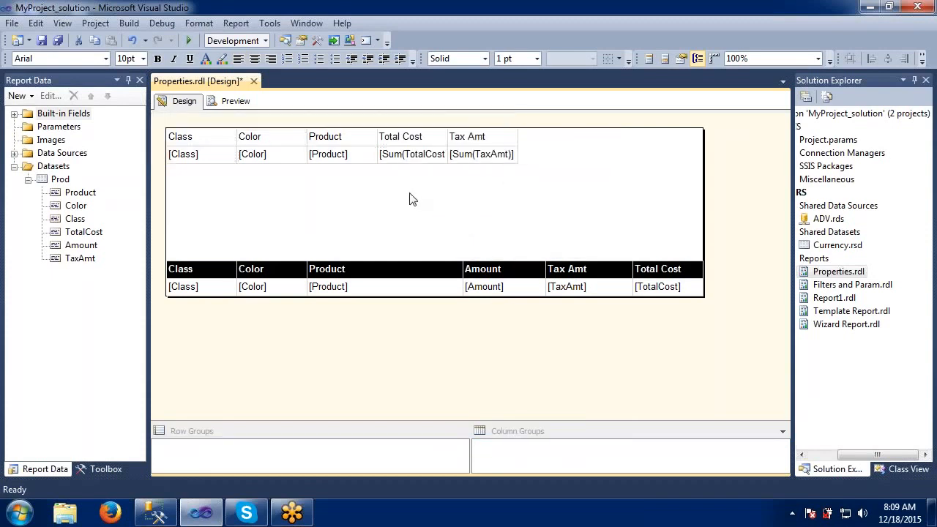
# Step: Clear the Class, Color and Product header texts in the matrix's top row
pyautogui.click(327, 137)
pyautogui.click(241, 141)
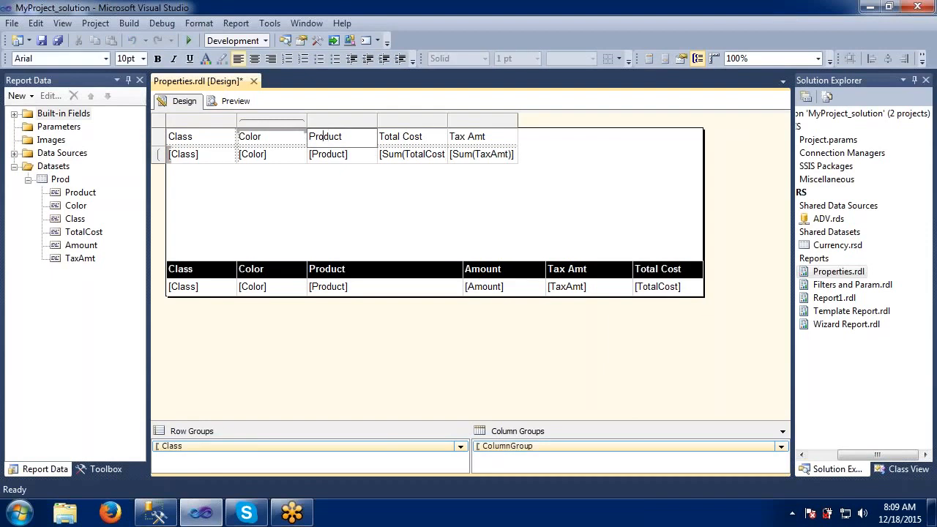
pyautogui.click(162, 138)
pyautogui.click(182, 172)
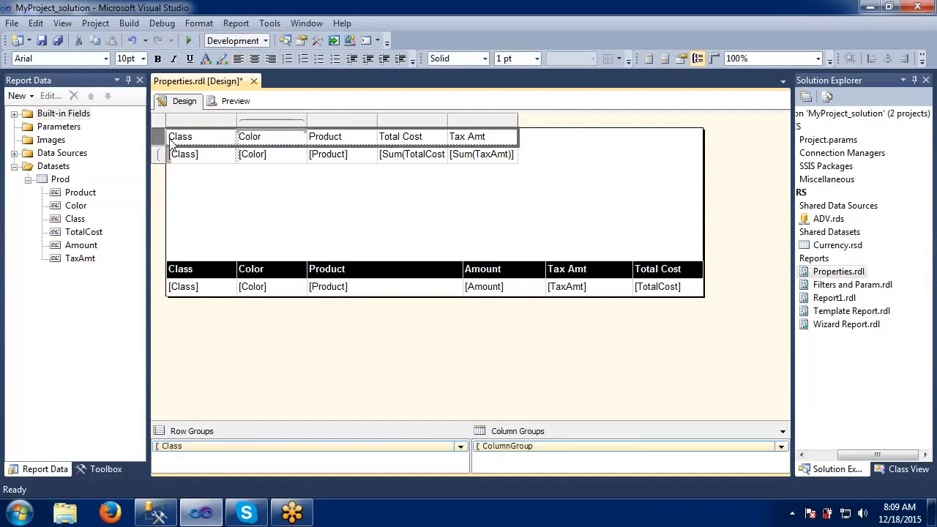
pyautogui.click(189, 156)
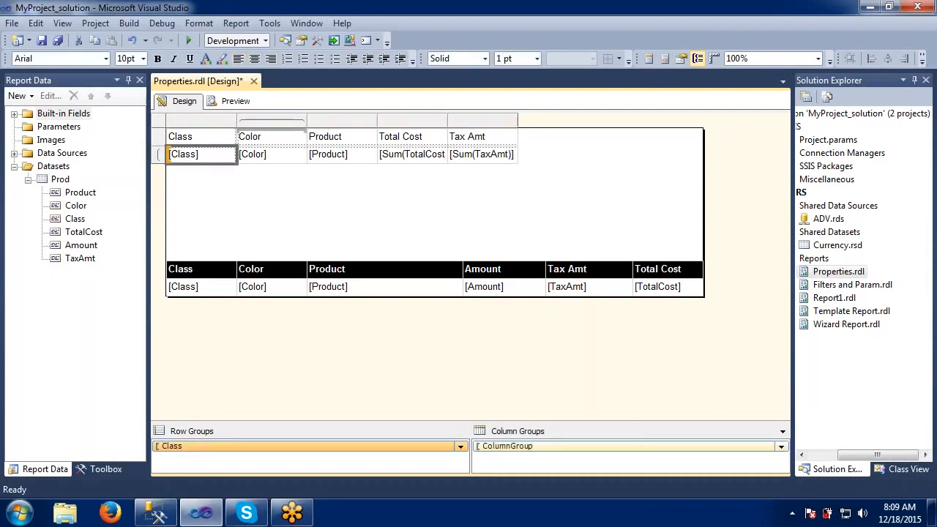
pyautogui.click(173, 140)
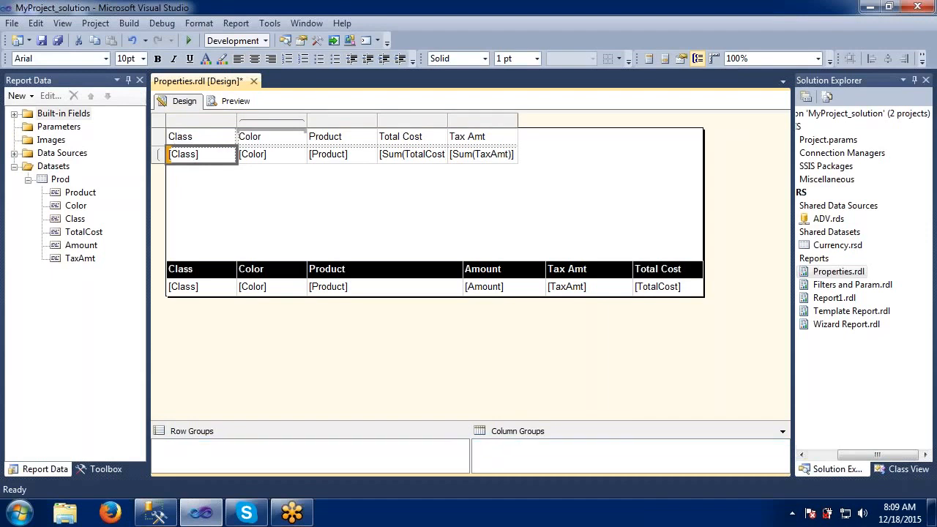
pyautogui.hotkey('shift', 'Right')
pyautogui.hotkey('shift', 'Right')
pyautogui.hotkey('shift', 'Right')
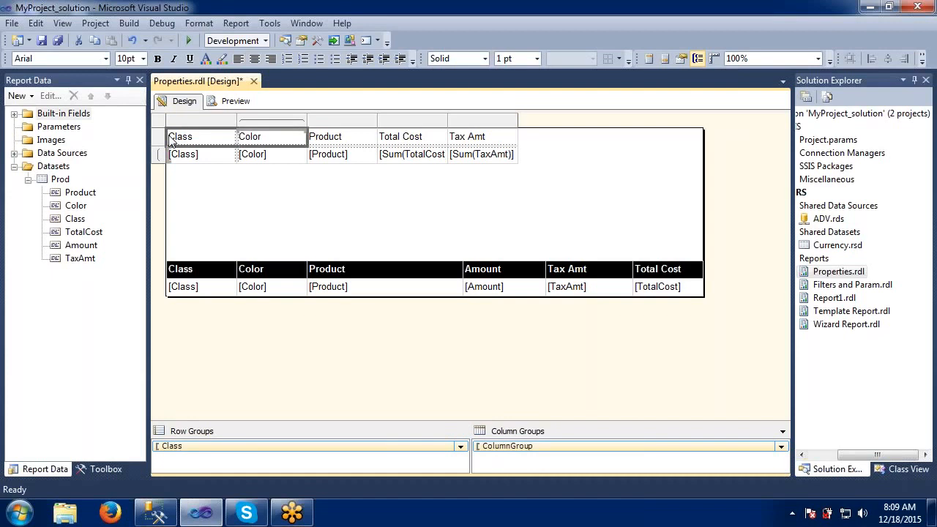
pyautogui.hotkey('shift', 'Left')
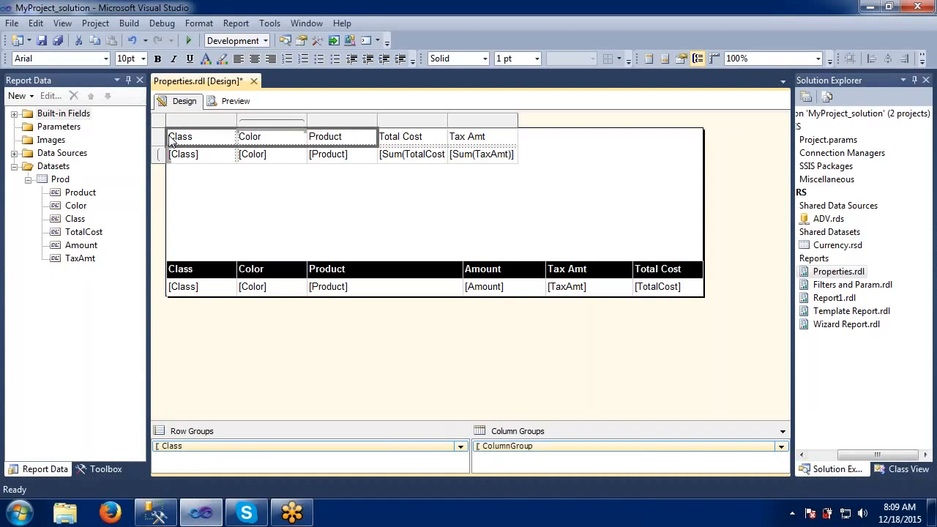
pyautogui.press('Delete')
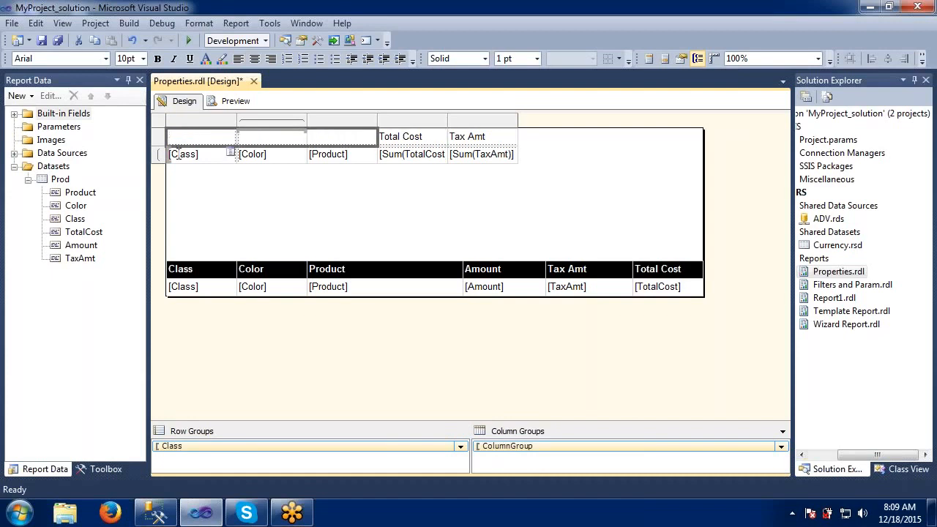
# Step: Make the Class, Color and Product data cells of the matrix bold
pyautogui.doubleClick(180, 154)
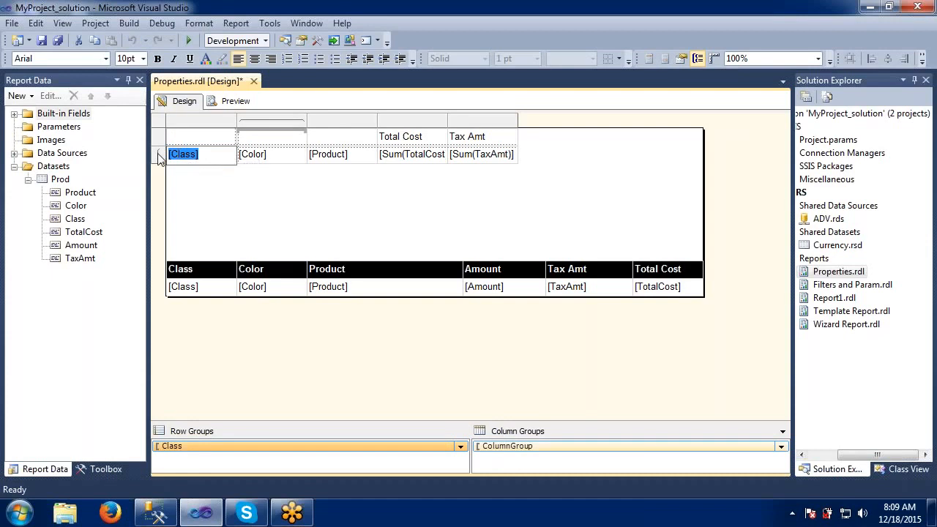
pyautogui.click(224, 158)
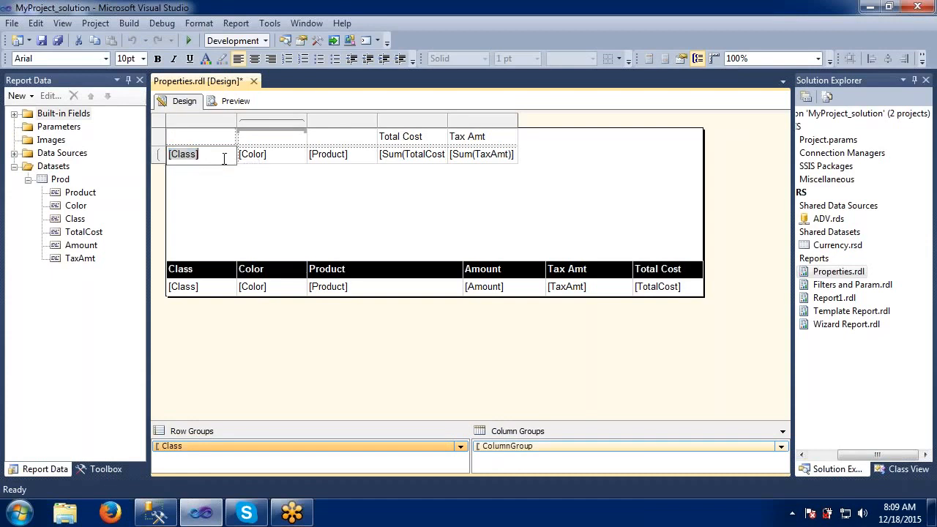
pyautogui.click(272, 138)
pyautogui.click(204, 157)
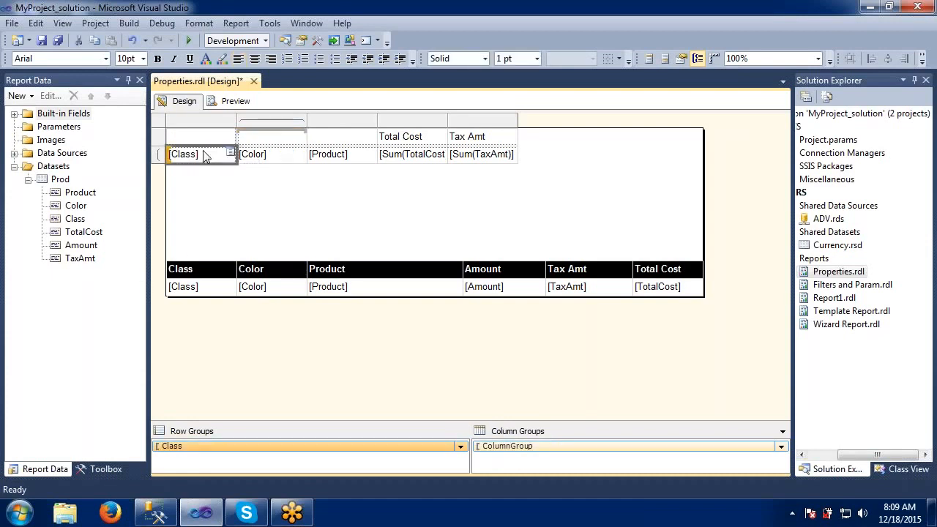
pyautogui.hotkey('shift', 'Right')
pyautogui.hotkey('shift', 'Right')
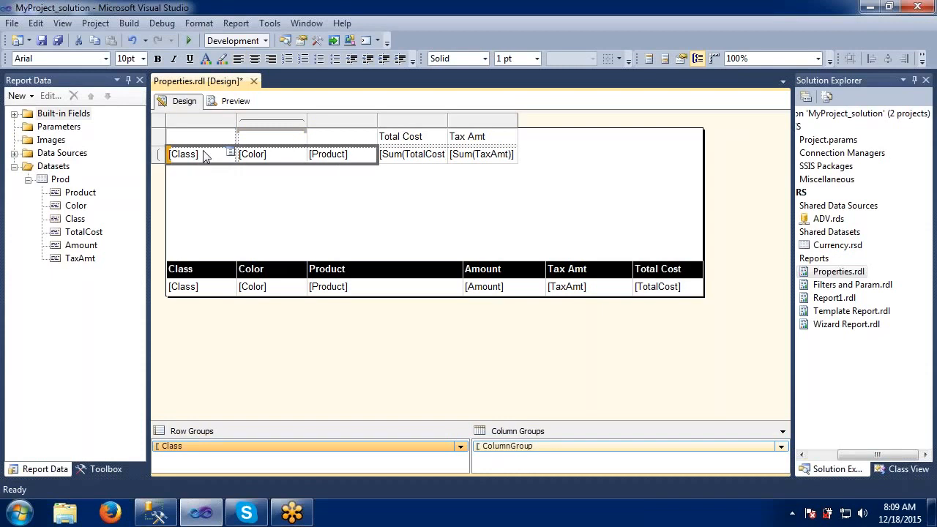
pyautogui.keyDown('shift'); pyautogui.click(396, 141); pyautogui.keyUp('shift')
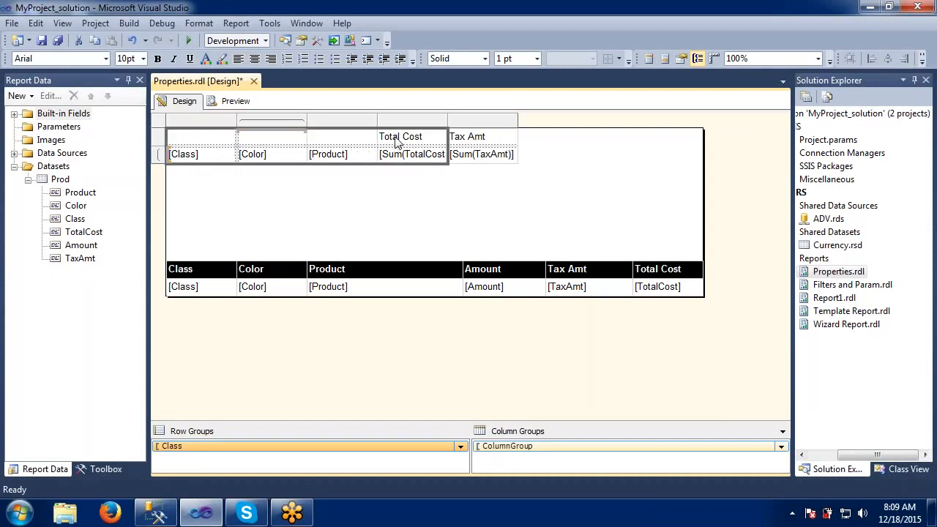
pyautogui.keyDown('shift'); pyautogui.click(349, 153); pyautogui.keyUp('shift')
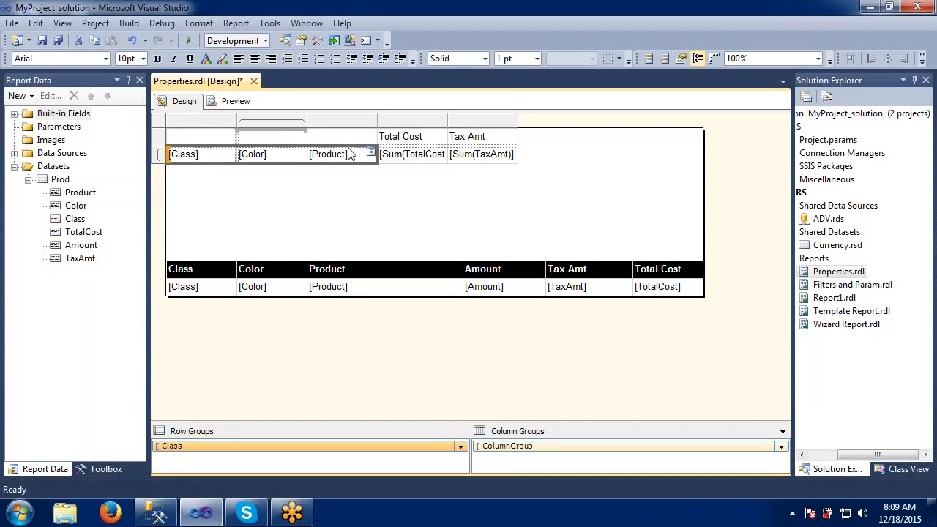
pyautogui.hotkey('ctrl', 'b')
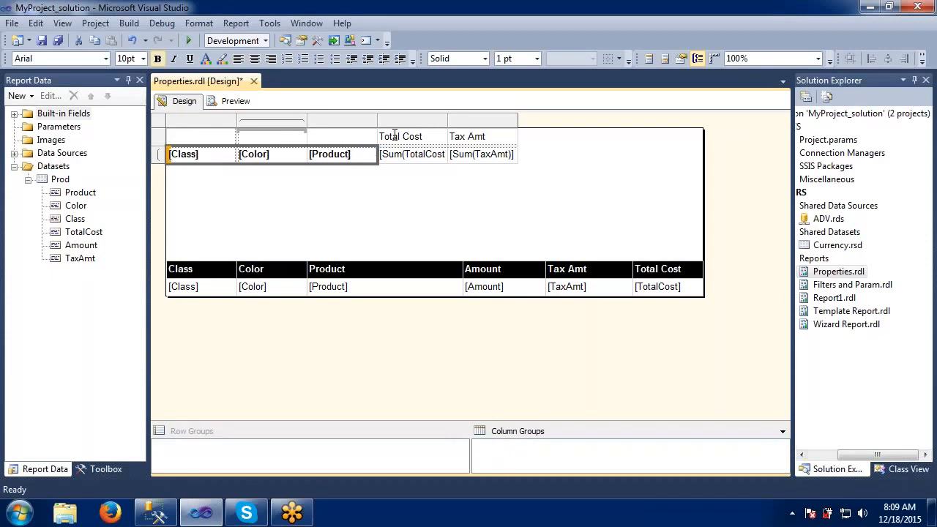
# Step: Make the Total Cost and Tax Amt headers of the matrix bold
pyautogui.click(394, 136)
pyautogui.click(371, 153)
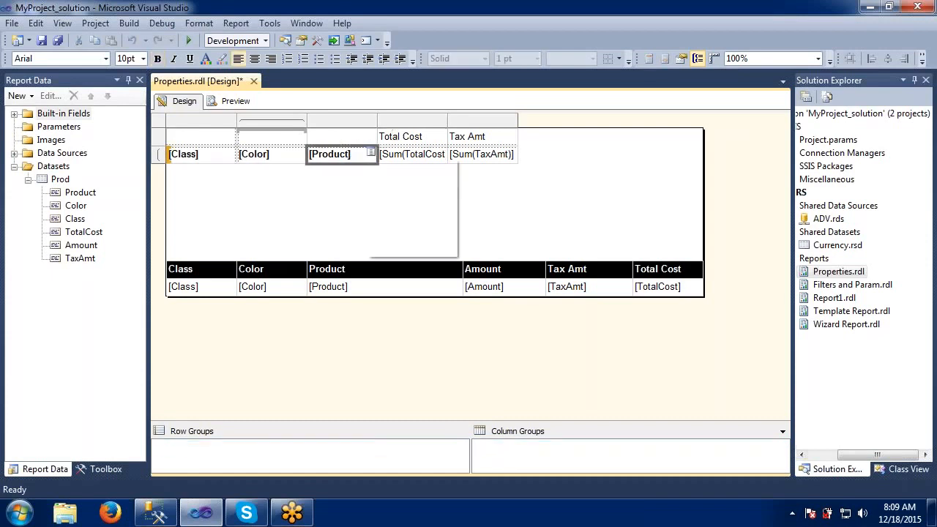
pyautogui.click(407, 139)
pyautogui.click(496, 137)
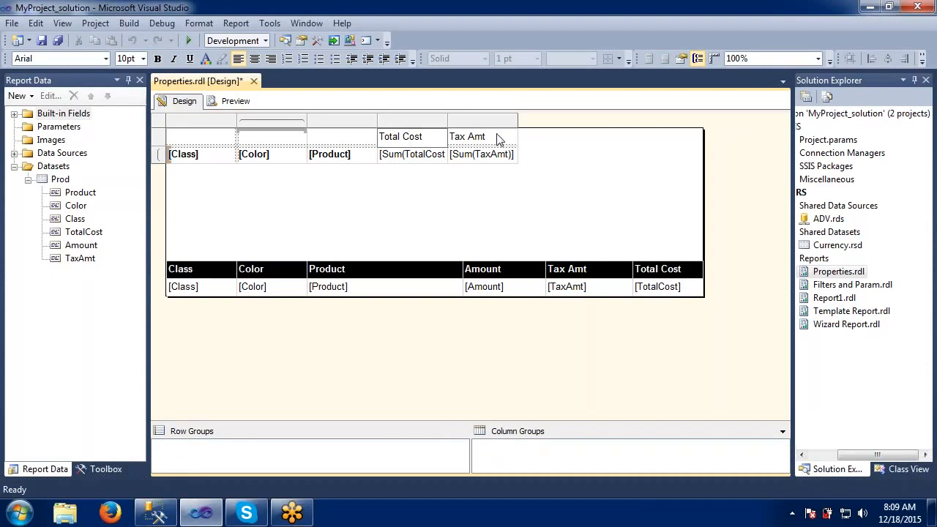
pyautogui.keyDown('ctrl'); pyautogui.click(424, 138); pyautogui.keyUp('ctrl')
pyautogui.hotkey('ctrl', 'b')
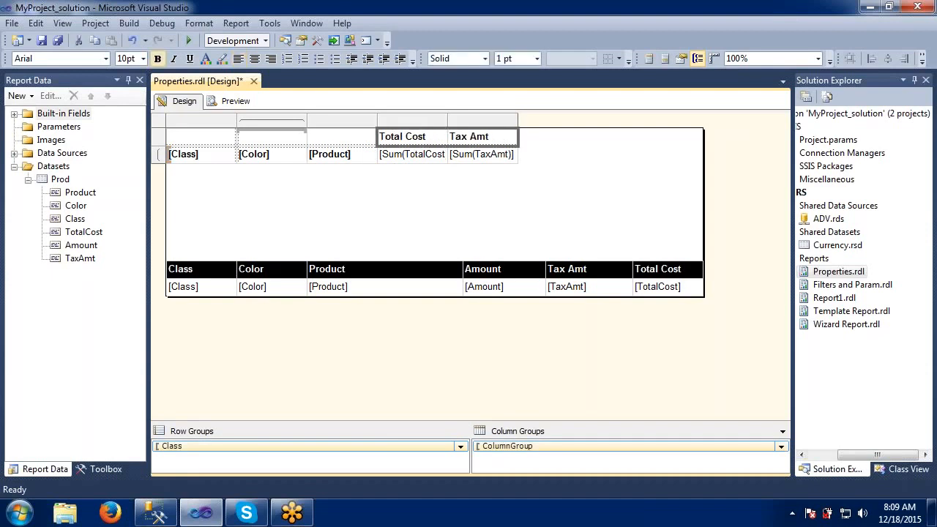
pyautogui.click(398, 188)
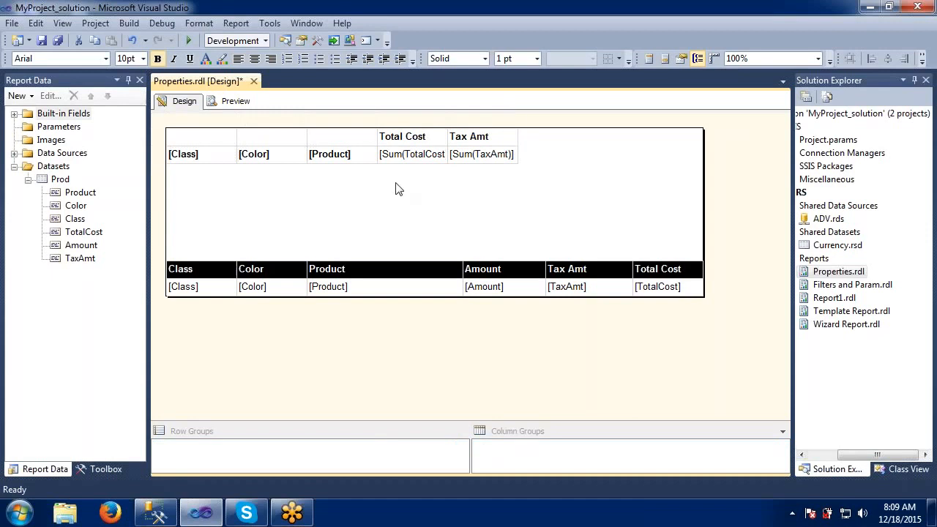
# Step: Preview the report, and widen the matrix's Color, Product, Total Cost and Tax Amt columns in the design
pyautogui.click(229, 103)
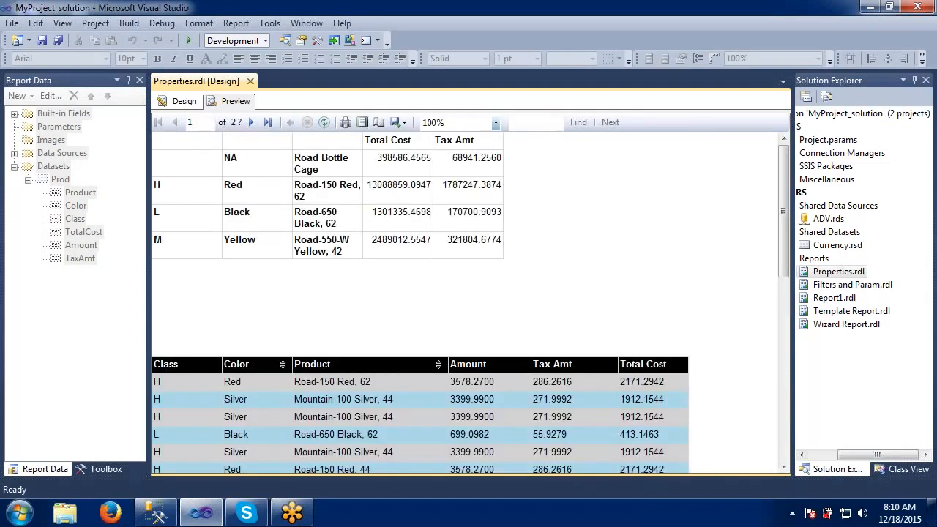
pyautogui.click(183, 101)
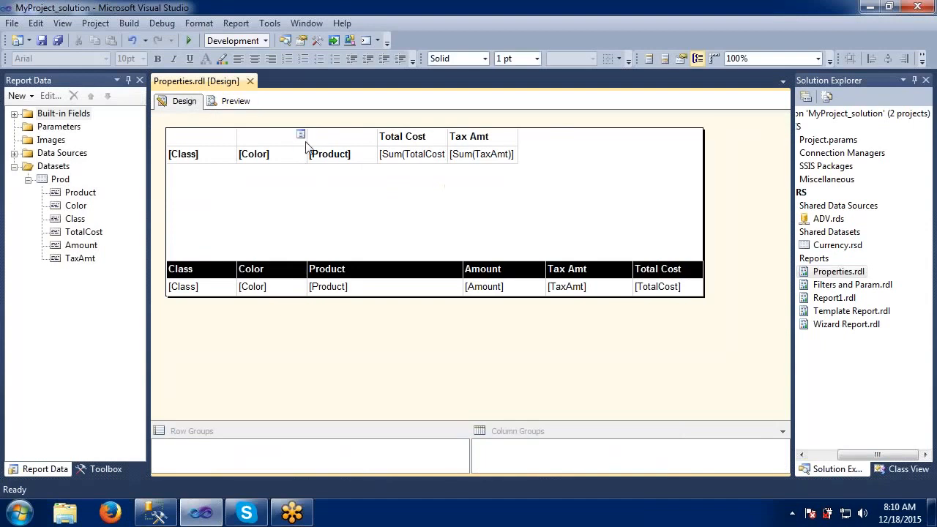
pyautogui.click(297, 139)
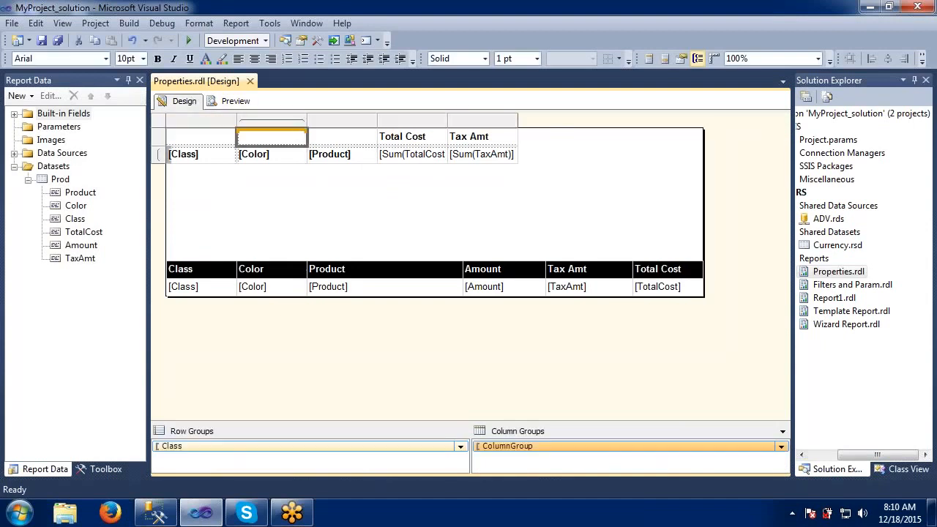
pyautogui.moveTo(377, 121); pyautogui.dragTo(442, 121)
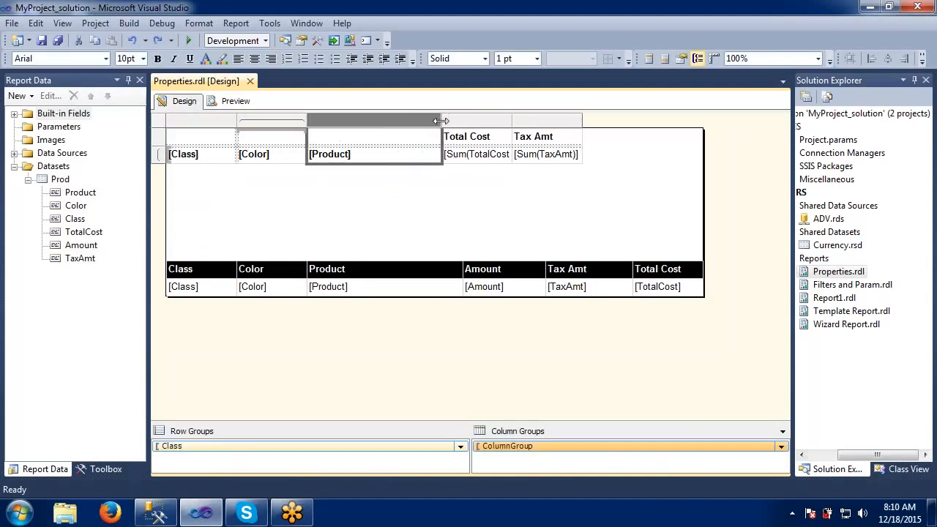
pyautogui.moveTo(512, 121); pyautogui.dragTo(561, 121)
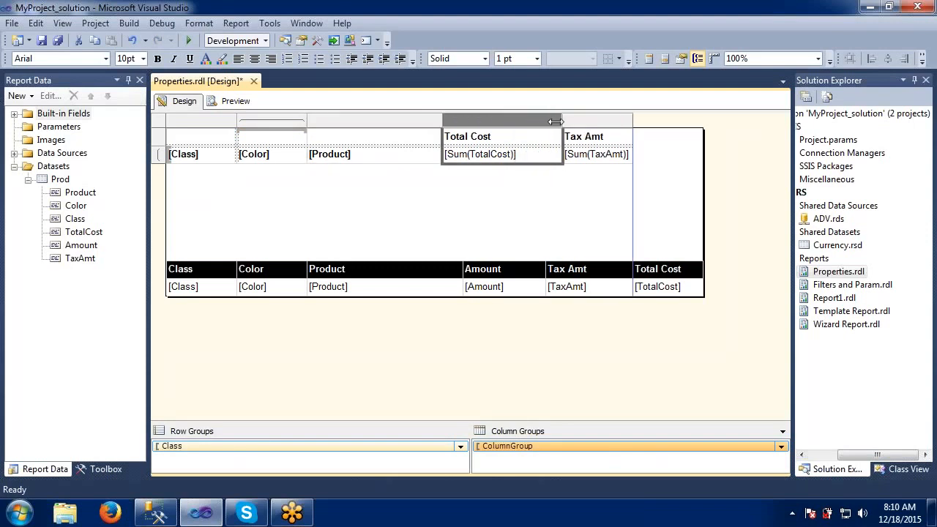
pyautogui.moveTo(633, 121); pyautogui.dragTo(675, 121)
pyautogui.moveTo(306, 121); pyautogui.dragTo(351, 120)
pyautogui.click(313, 247)
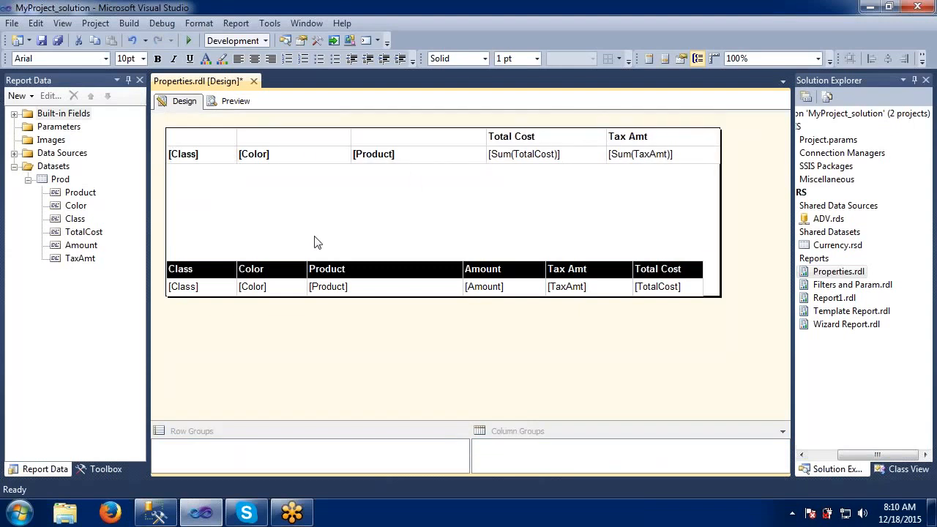
# Step: Preview the report to check the widened matrix columns, and return to the design
pyautogui.click(210, 161)
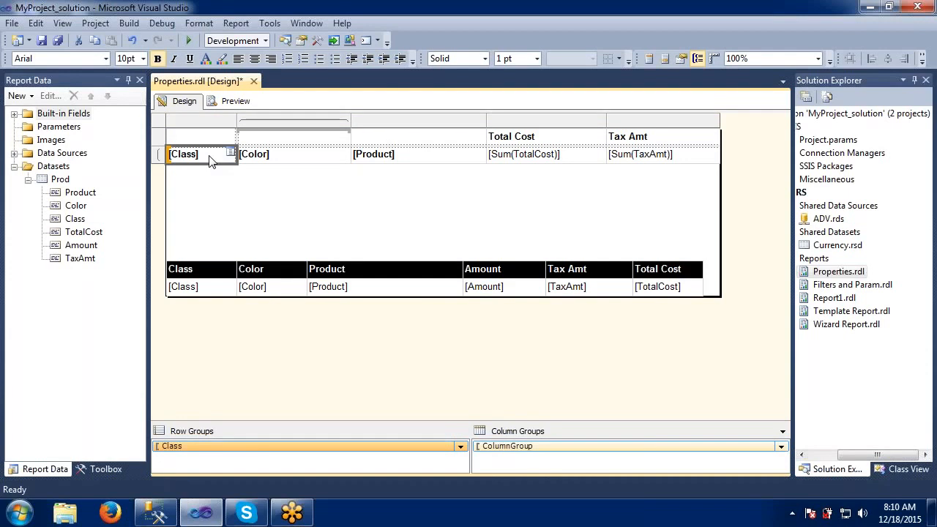
pyautogui.click(240, 218)
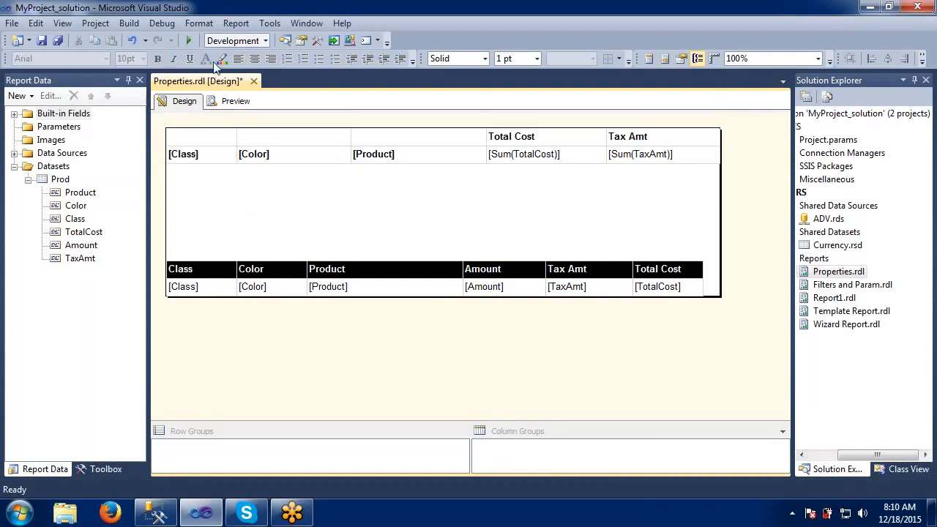
pyautogui.click(246, 107)
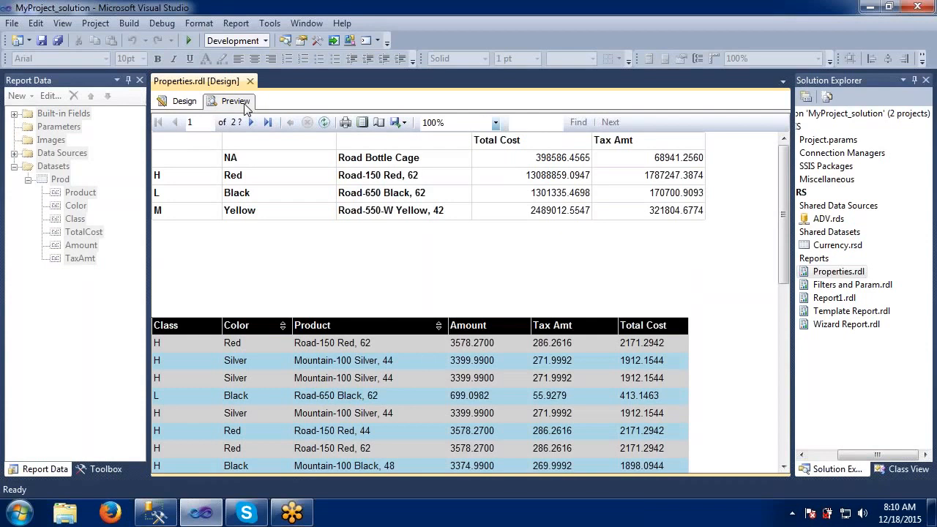
pyautogui.click(184, 102)
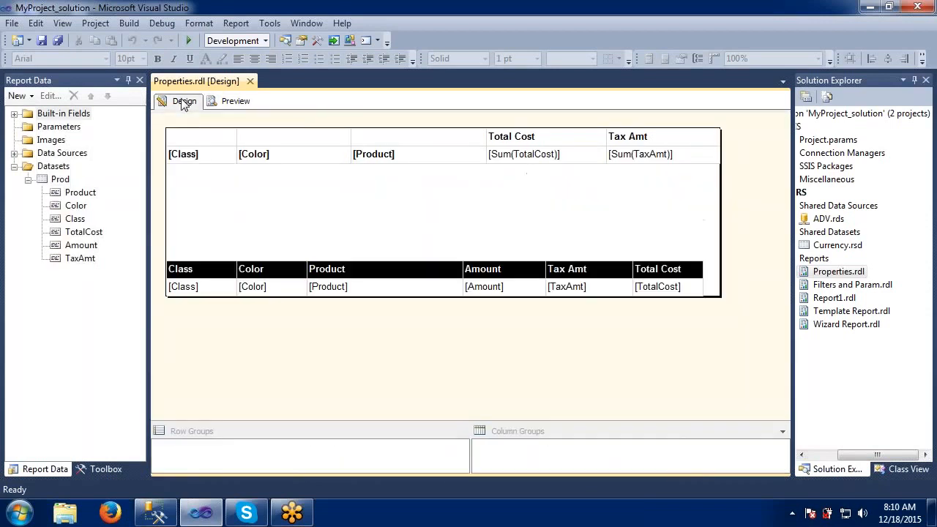
# Step: Enter the headers Class, Color and Product in the three empty cells of the matrix's top row
pyautogui.click(214, 144)
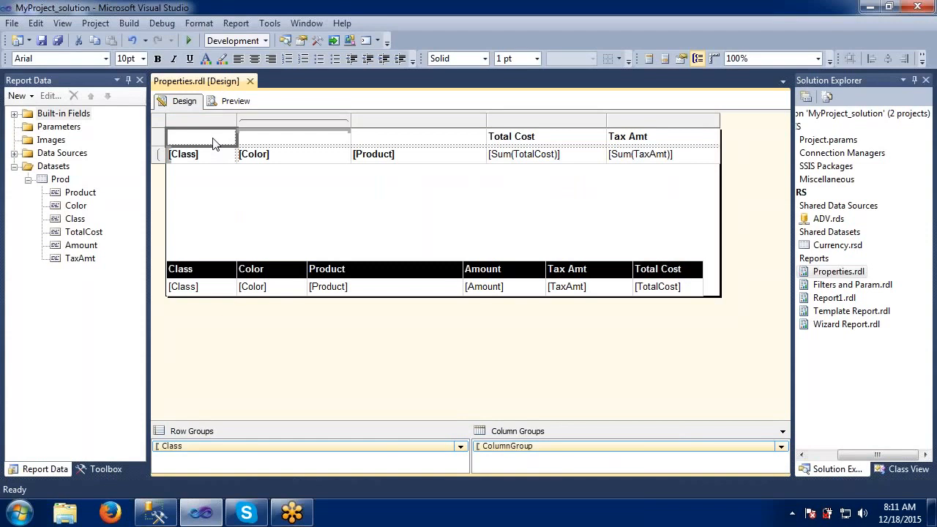
pyautogui.write('Class')
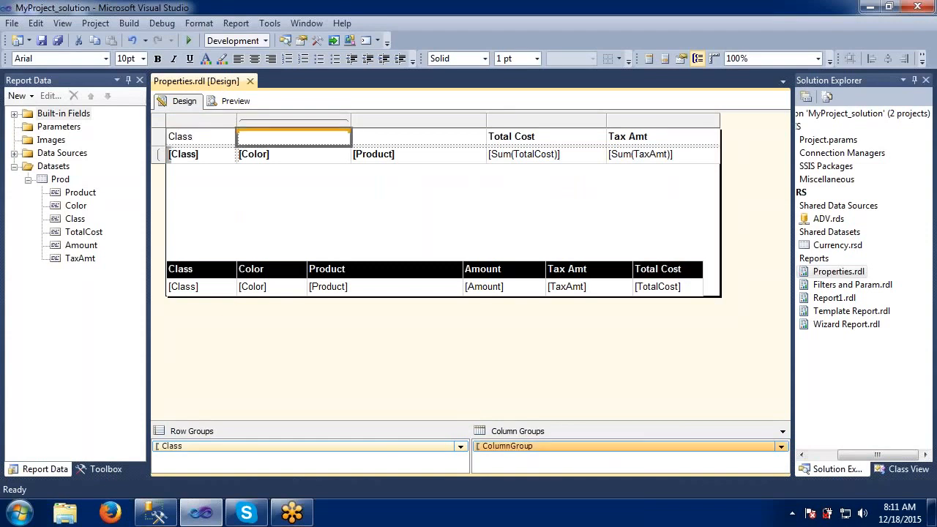
pyautogui.press('Tab')
pyautogui.write('Colo')
pyautogui.press('Tab')
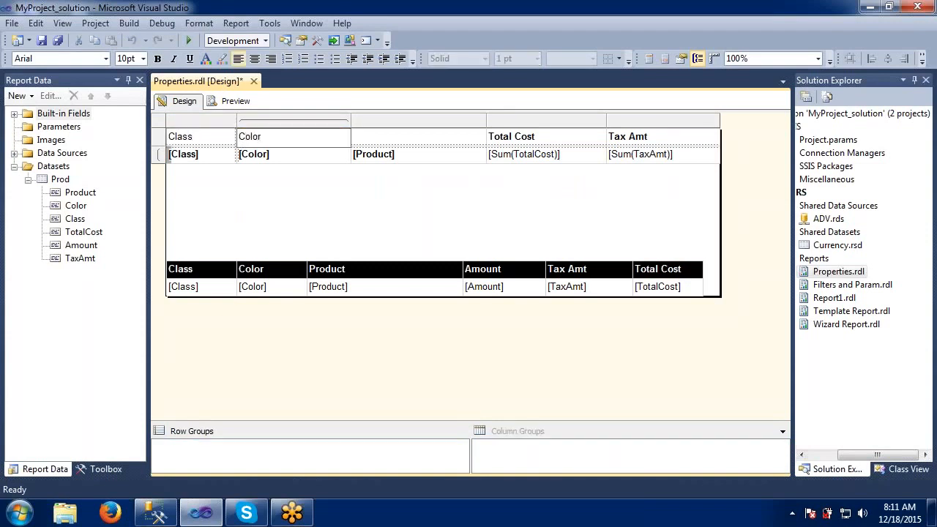
pyautogui.write('Product')
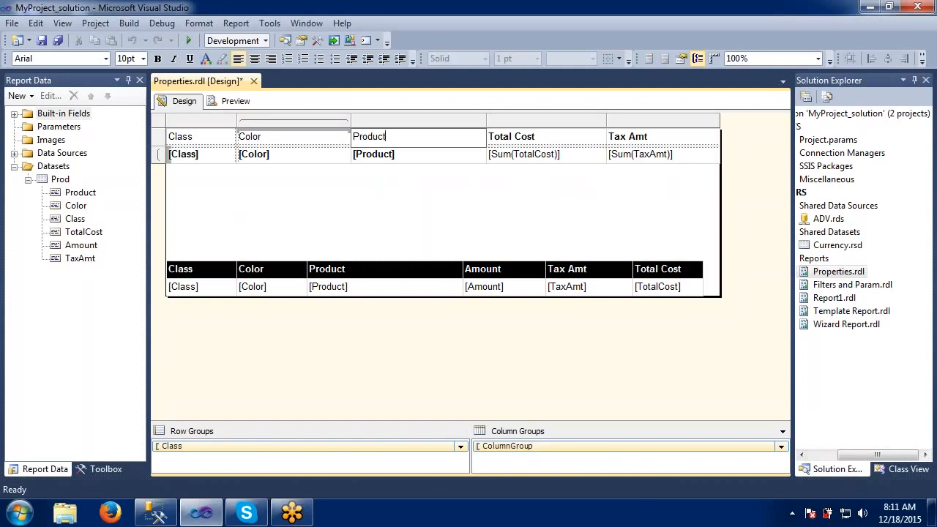
pyautogui.click(293, 180)
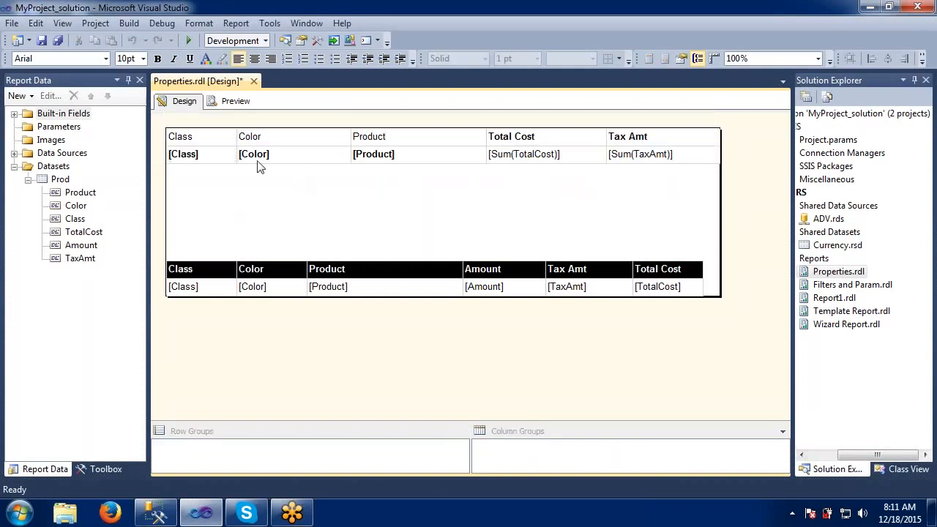
# Step: Remove bold from the Class, Color and Product data cells of the matrix
pyautogui.click(223, 156)
pyautogui.hotkey('shift', 'Right')
pyautogui.hotkey('shift', 'Right')
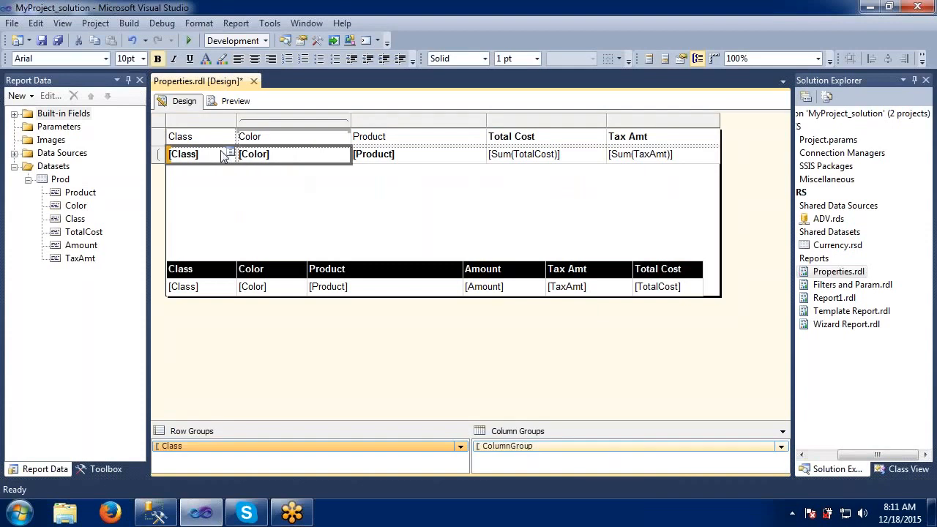
pyautogui.hotkey('ctrl', 'b')
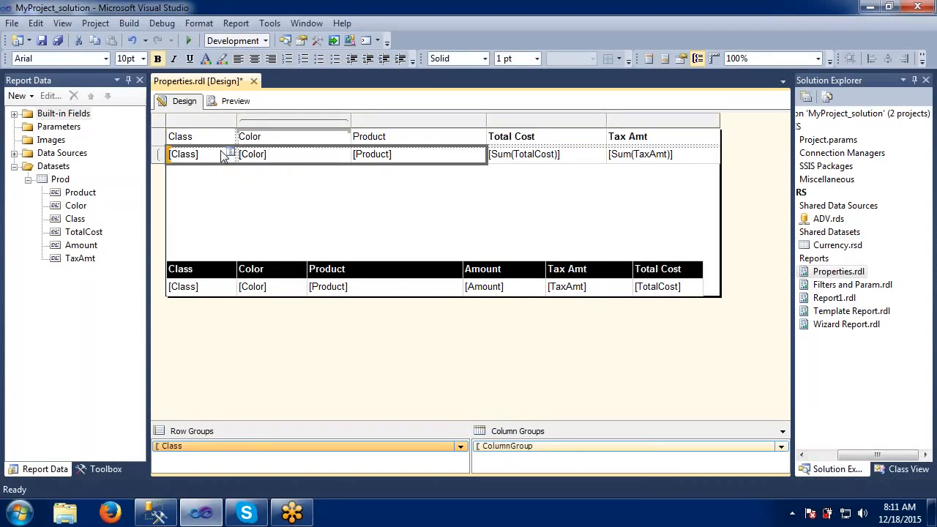
# Step: Make the Class, Color and Product headers of the matrix bold, and check the result in the report preview
pyautogui.click(214, 136)
pyautogui.hotkey('shift', 'Right')
pyautogui.hotkey('shift', 'Right')
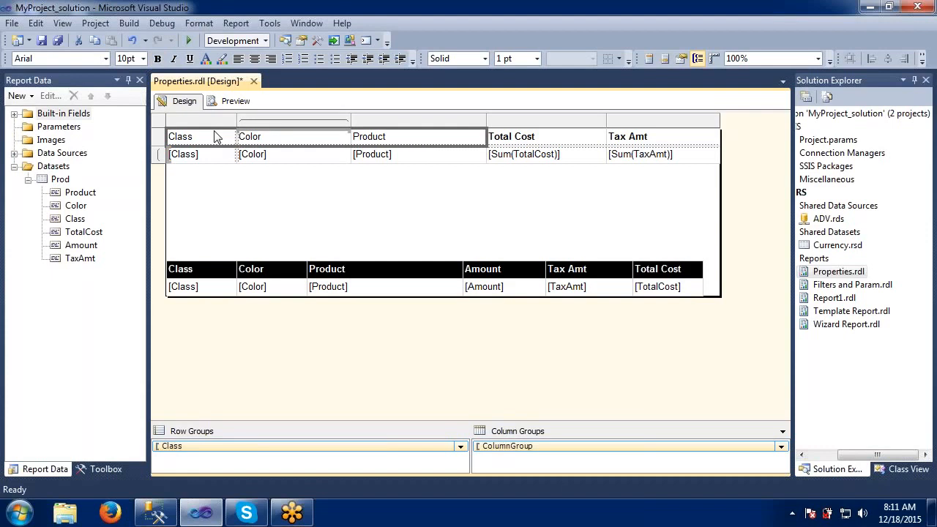
pyautogui.hotkey('ctrl', 'b')
pyautogui.click(234, 197)
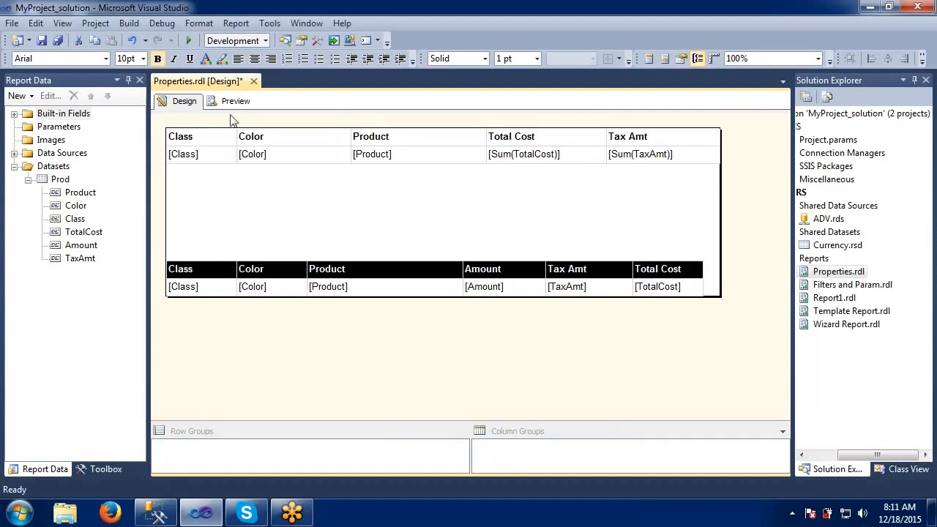
pyautogui.click(235, 102)
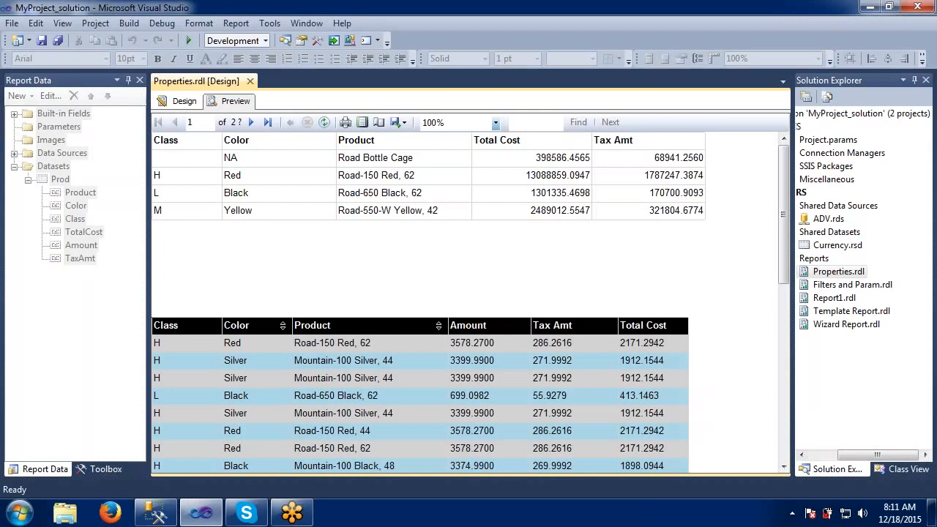
pyautogui.click(185, 101)
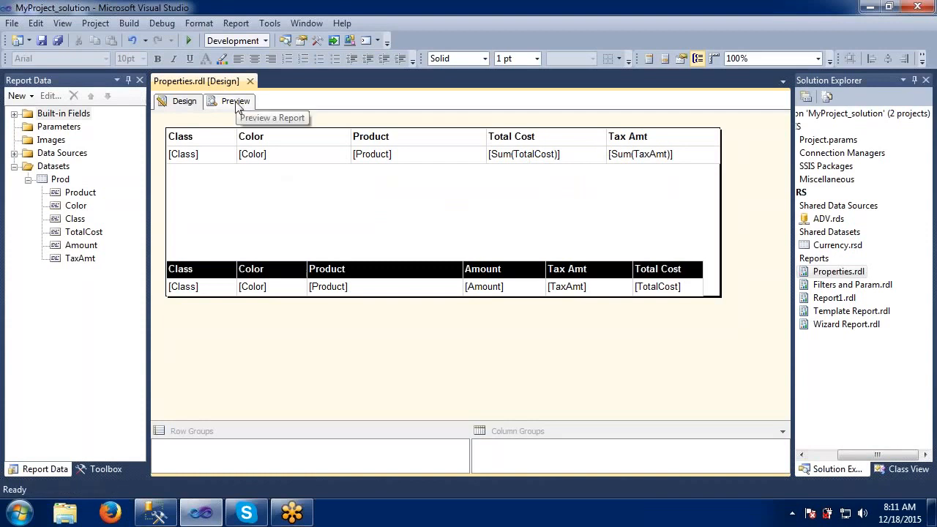
# Step: Examine the matrix's Class, Color and Product header cells in relation to its row and column groups
pyautogui.click(230, 140)
pyautogui.click(279, 139)
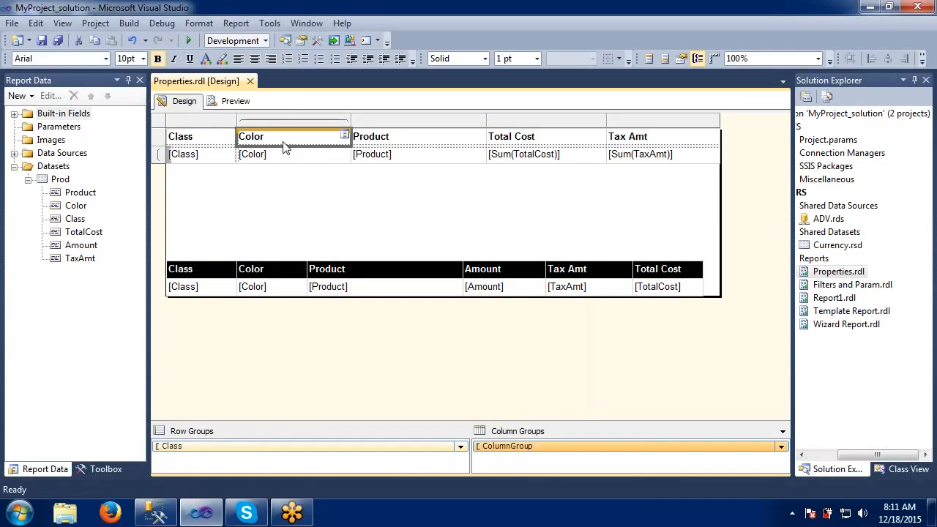
pyautogui.click(366, 143)
pyautogui.click(310, 143)
pyautogui.click(196, 136)
pyautogui.click(293, 140)
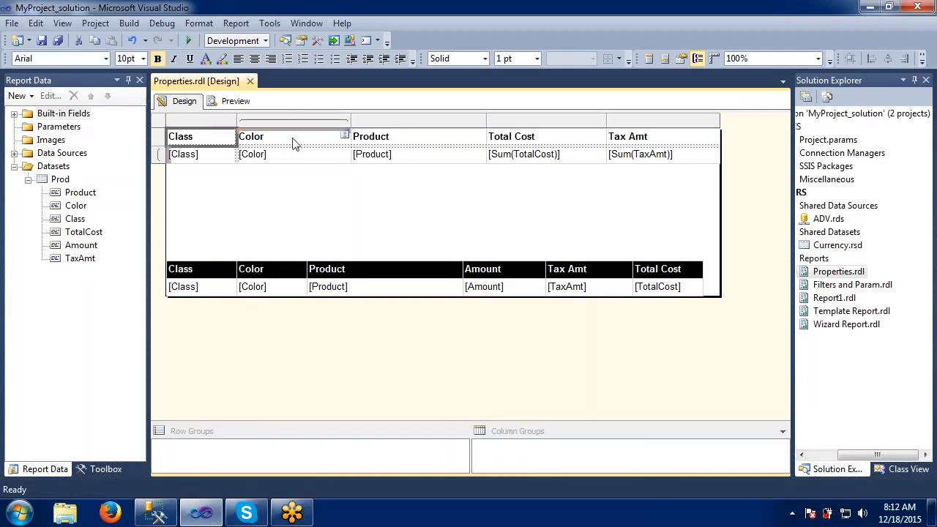
pyautogui.click(381, 140)
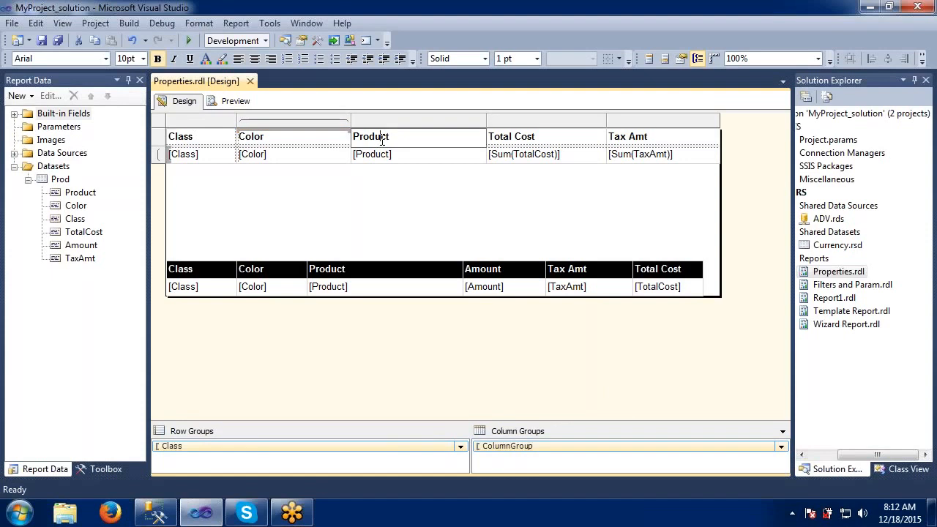
pyautogui.click(246, 446)
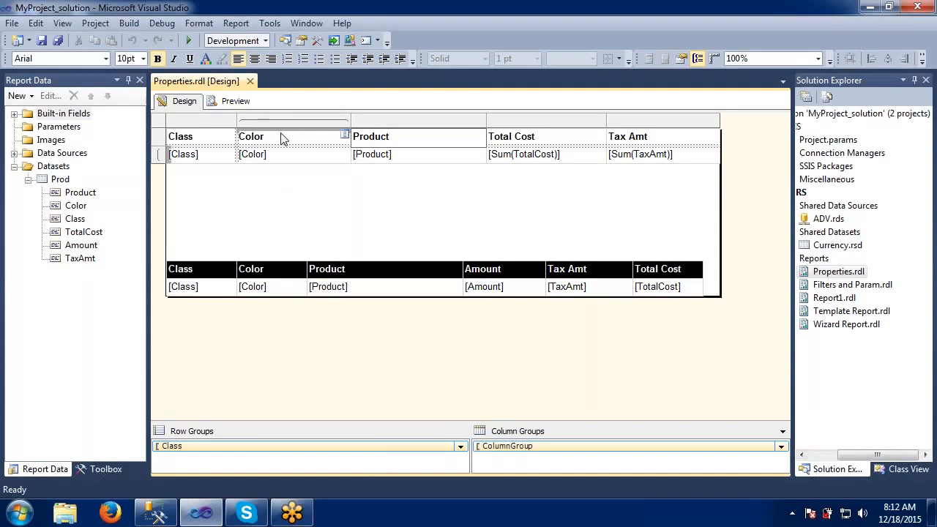
pyautogui.click(196, 120)
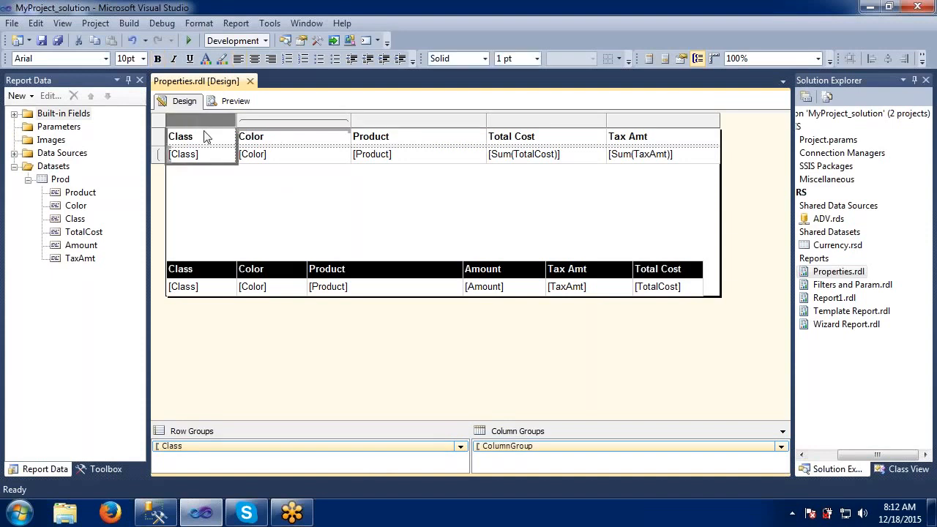
pyautogui.click(204, 139)
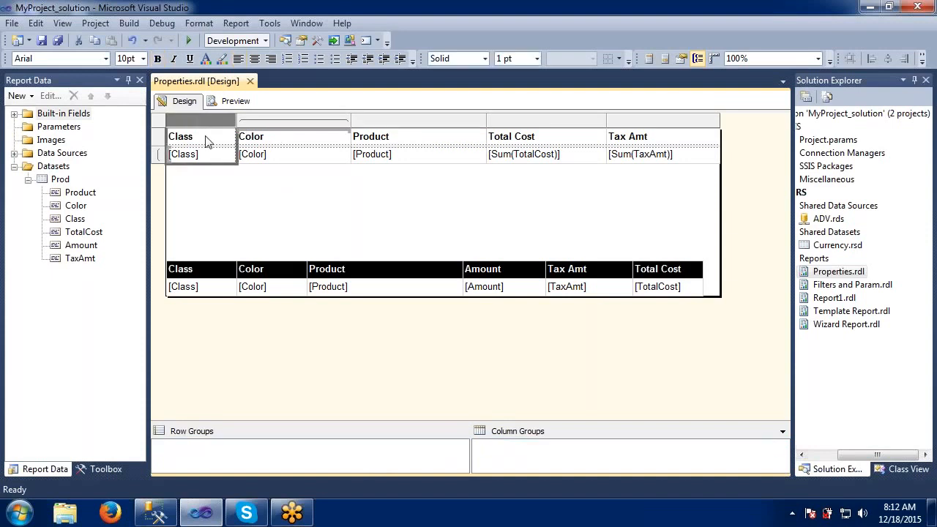
# Step: Insert a matrix column inside the column group, to the left of the Color column
pyautogui.click(256, 121)
pyautogui.rightClick(256, 121)
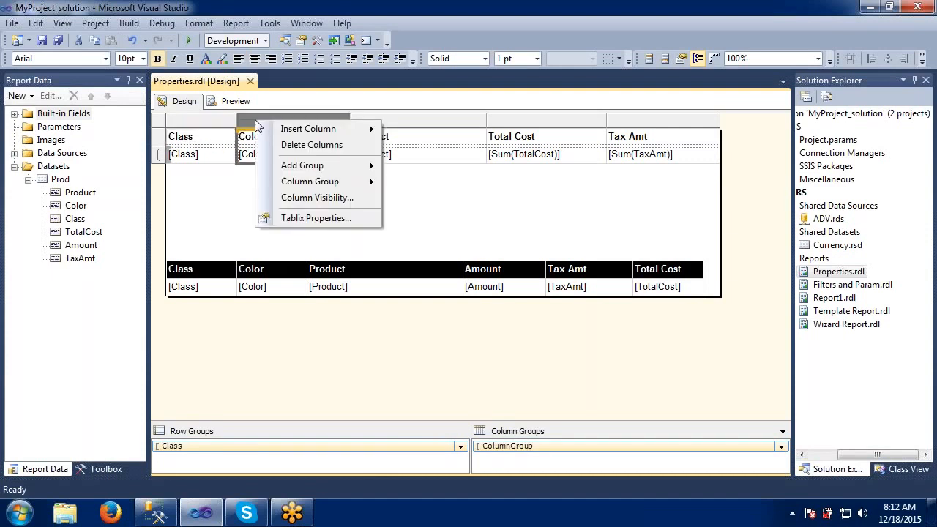
pyautogui.moveTo(270, 132)
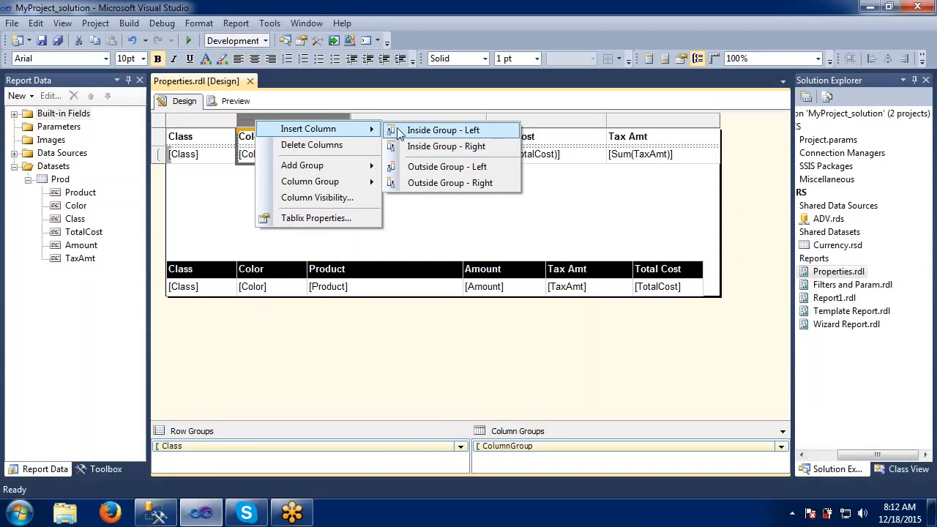
pyautogui.click(399, 134)
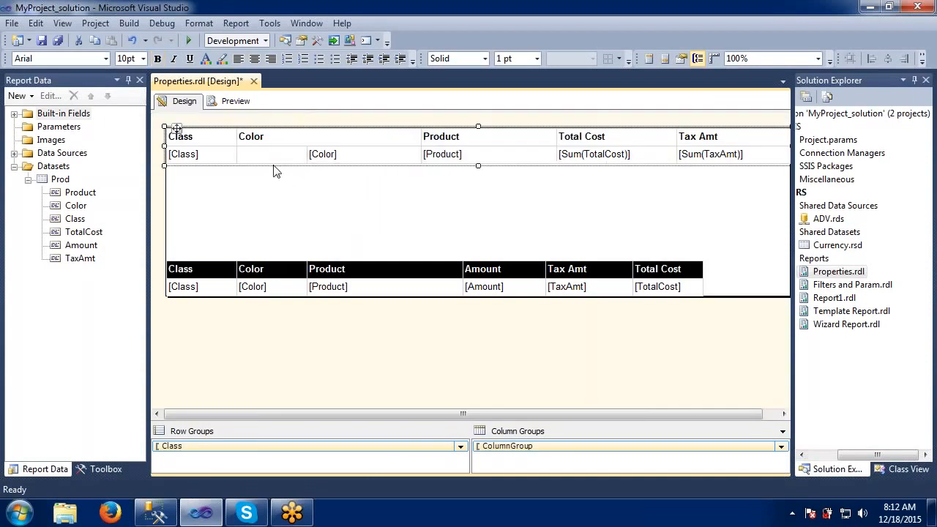
# Step: Insert another matrix column inside the column group, to the left of the empty column under the Color header
pyautogui.click(306, 140)
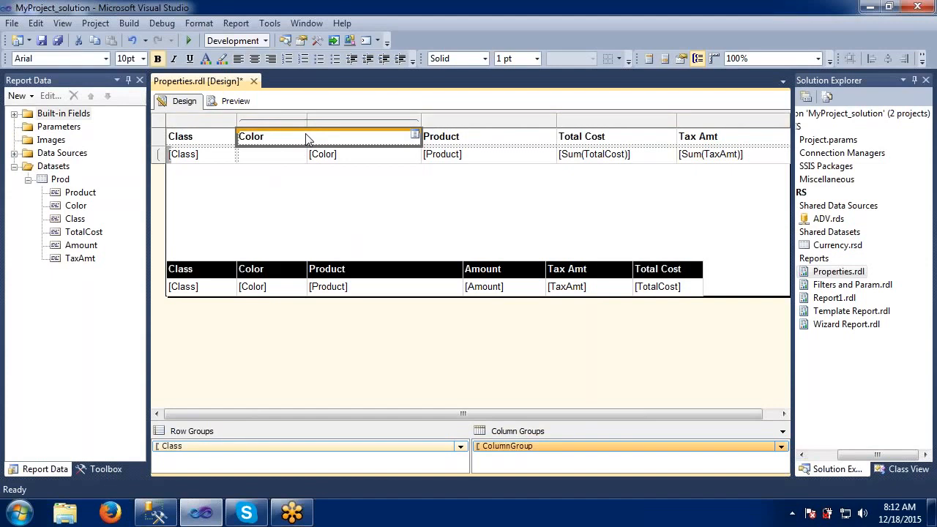
pyautogui.rightClick(276, 121)
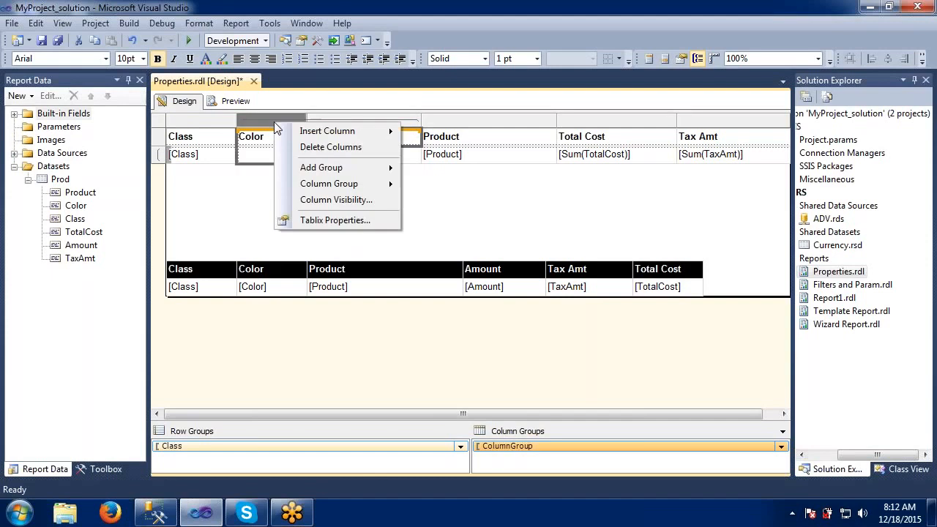
pyautogui.moveTo(290, 133)
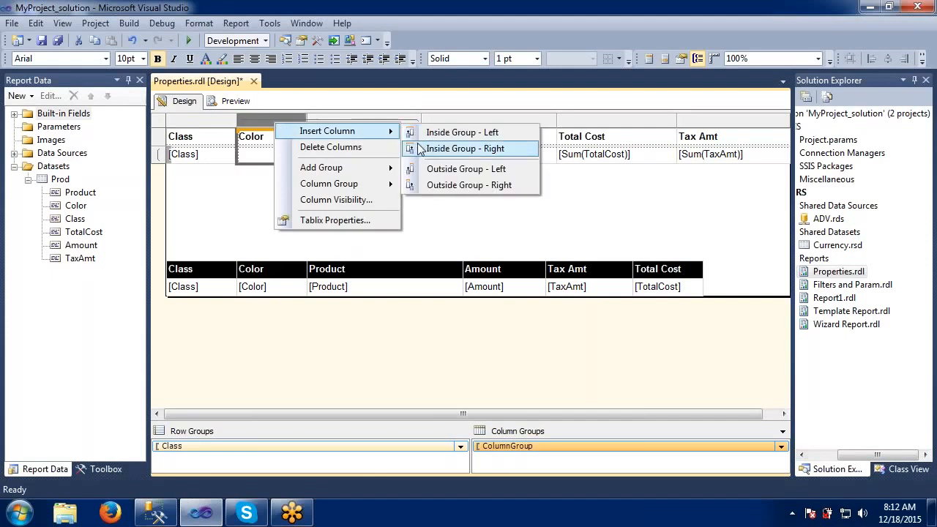
pyautogui.click(420, 133)
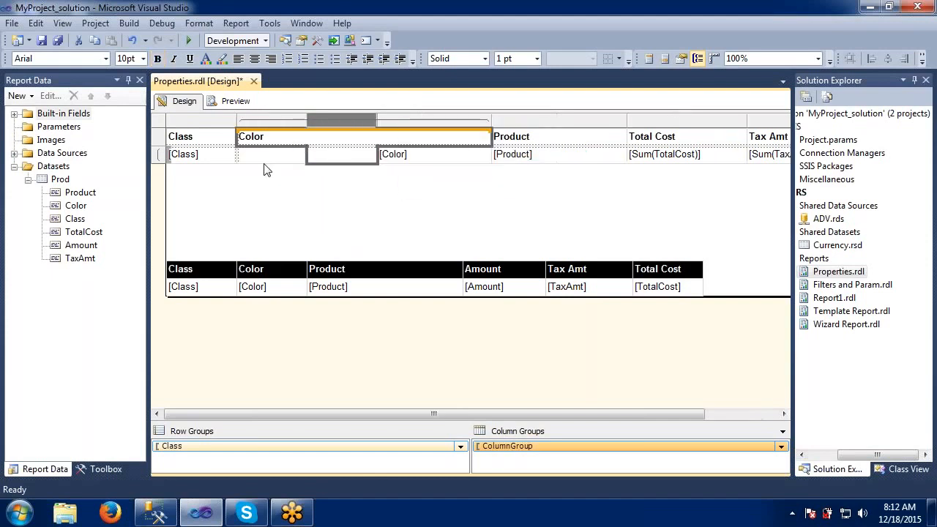
# Step: Assign the Class field to the first empty detail cell under the matrix's Color header
pyautogui.click(267, 168)
pyautogui.click(300, 153)
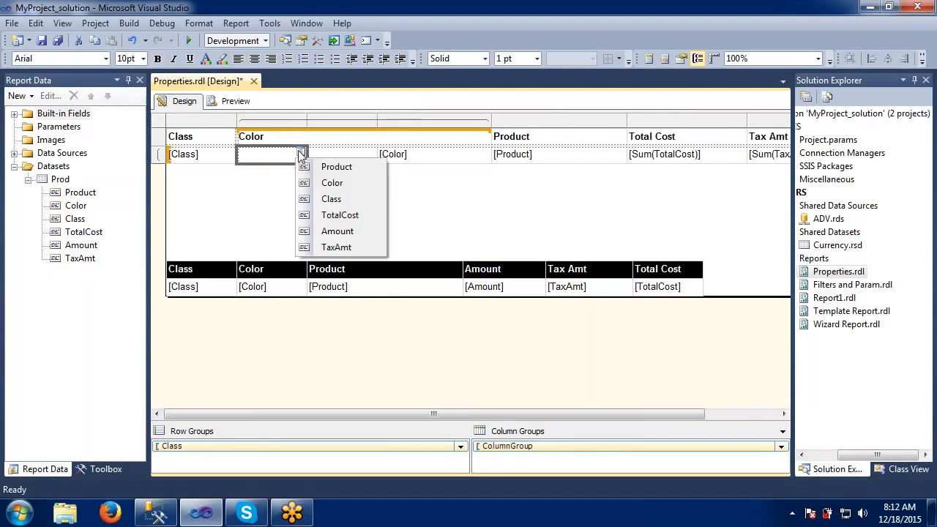
pyautogui.click(318, 199)
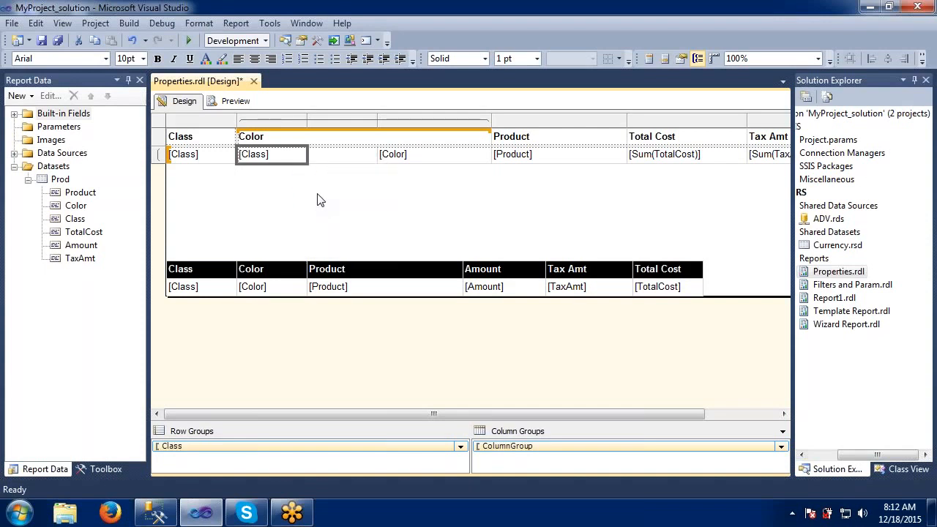
# Step: Assign the Color field to the remaining empty detail cell under the matrix's Color header
pyautogui.click(437, 161)
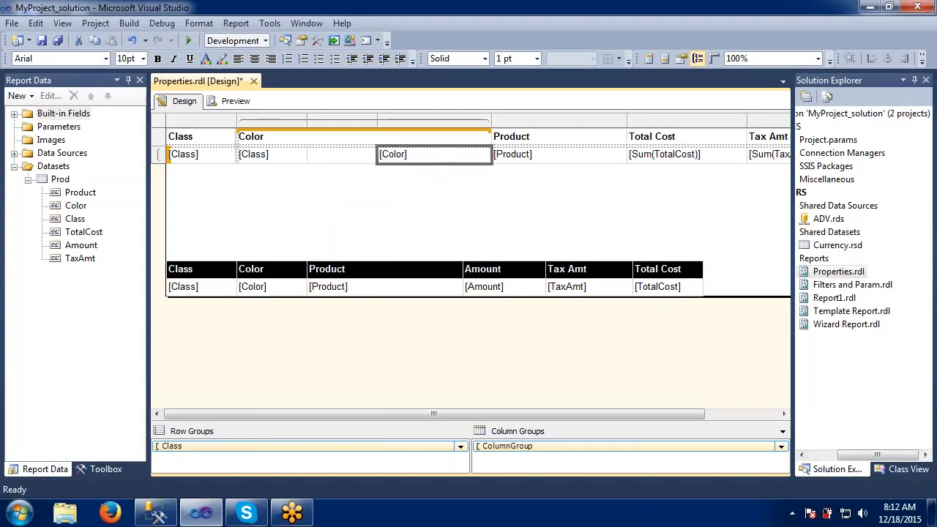
pyautogui.click(347, 162)
pyautogui.rightClick(347, 162)
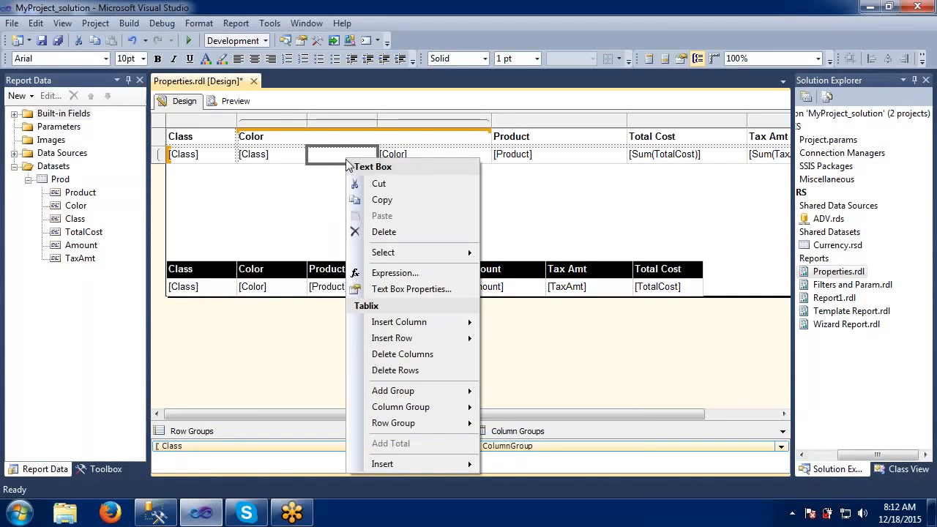
pyautogui.click(357, 199)
pyautogui.click(370, 155)
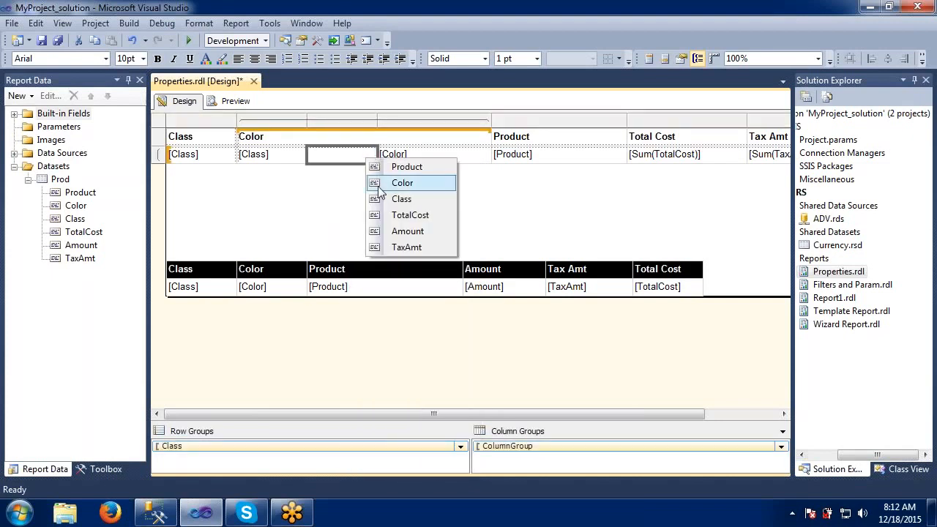
pyautogui.click(378, 184)
# Step: Replace the field in the last detail cell under the matrix's Color header with Product
pyautogui.click(447, 153)
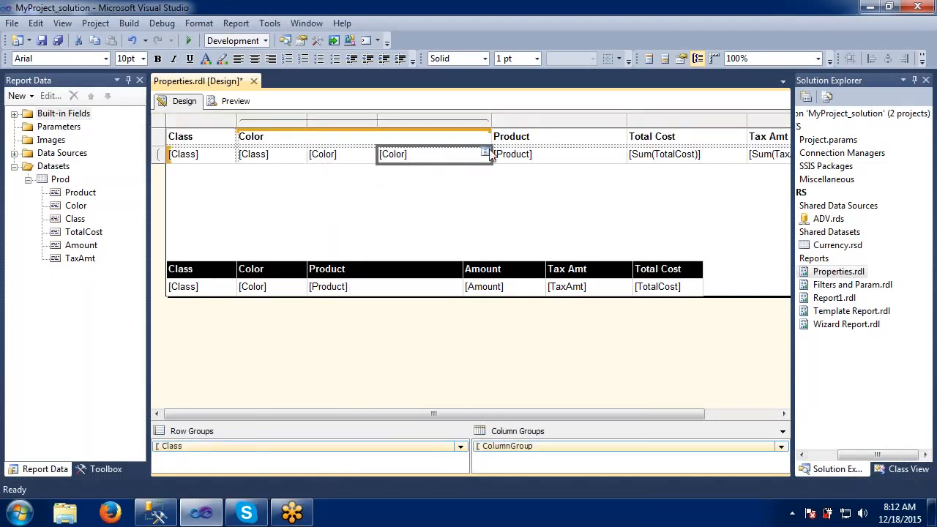
pyautogui.click(485, 152)
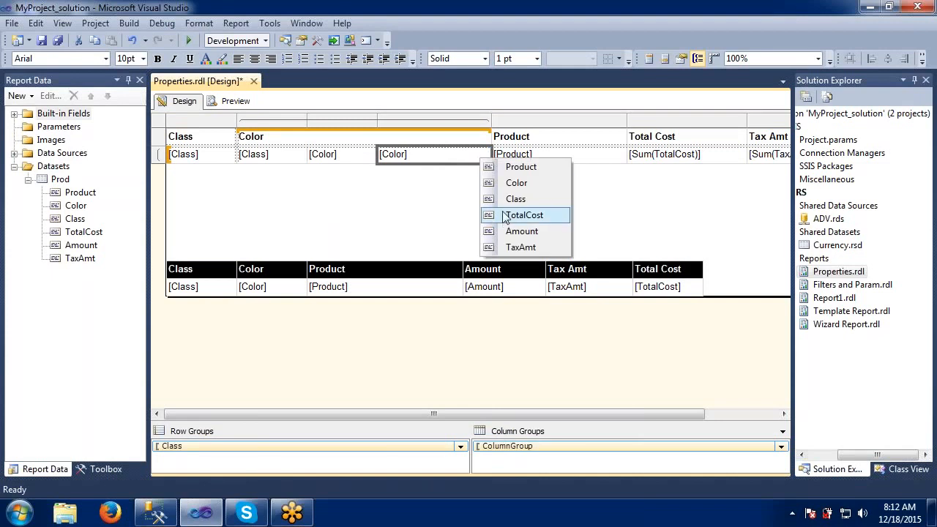
pyautogui.click(505, 167)
pyautogui.click(251, 216)
# Step: Delete the matrix's original Class column outside the column group, together with its associated groups
pyautogui.click(202, 139)
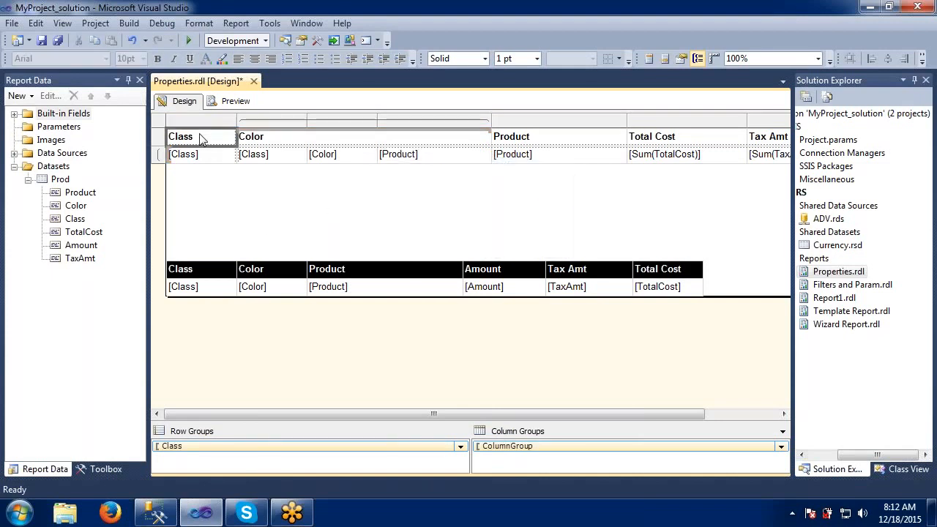
pyautogui.click(201, 122)
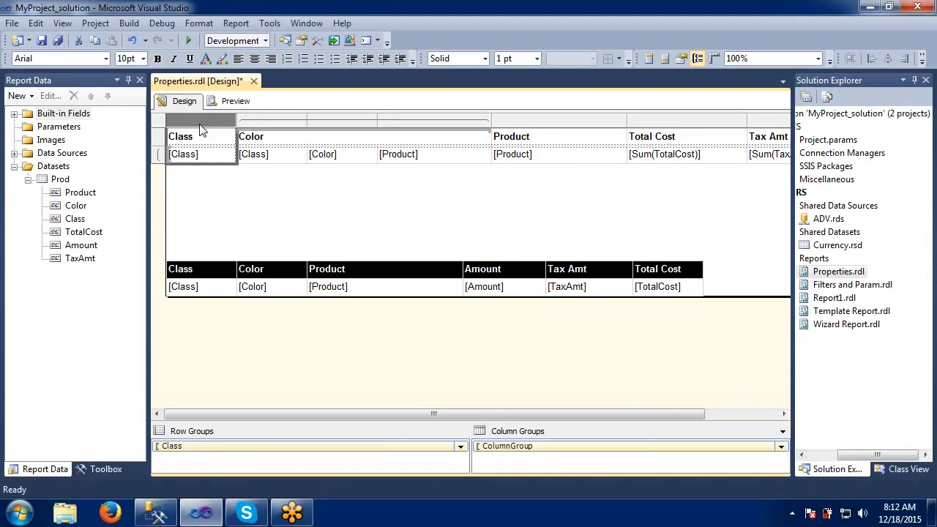
pyautogui.rightClick(202, 128)
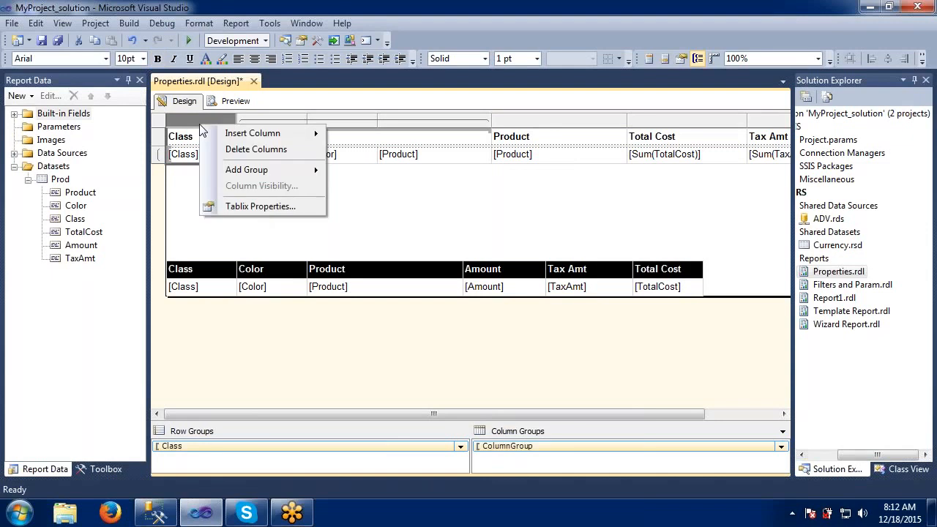
pyautogui.click(240, 151)
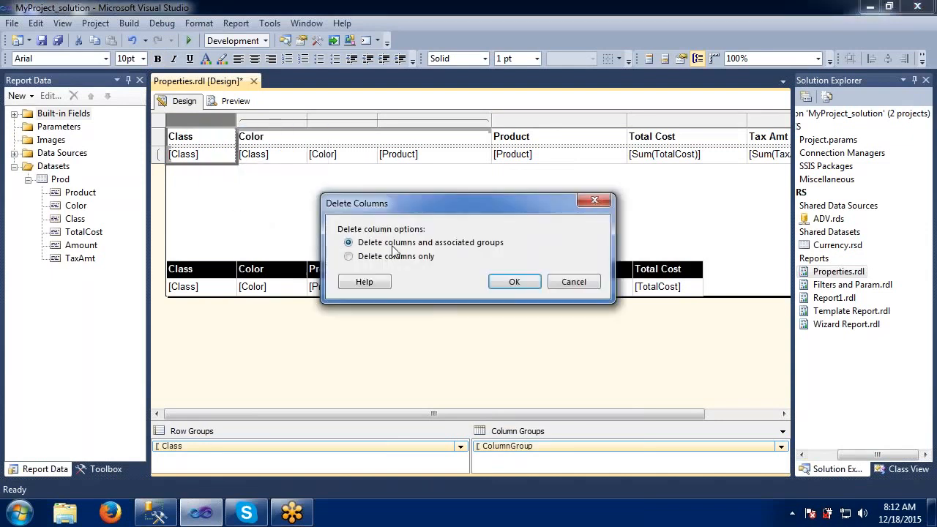
pyautogui.click(513, 281)
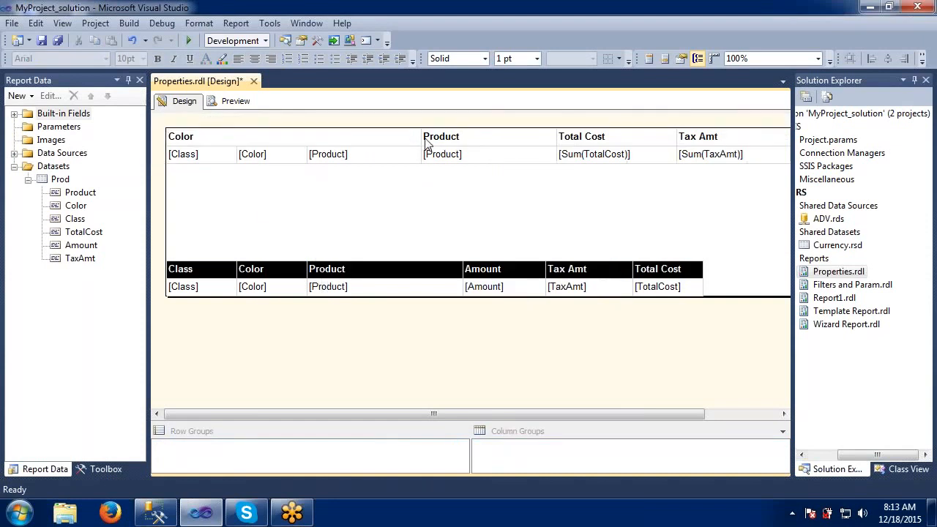
# Step: Delete the separate Product column before Total Cost from the upper matrix and preview the report
pyautogui.click(373, 160)
pyautogui.click(440, 120)
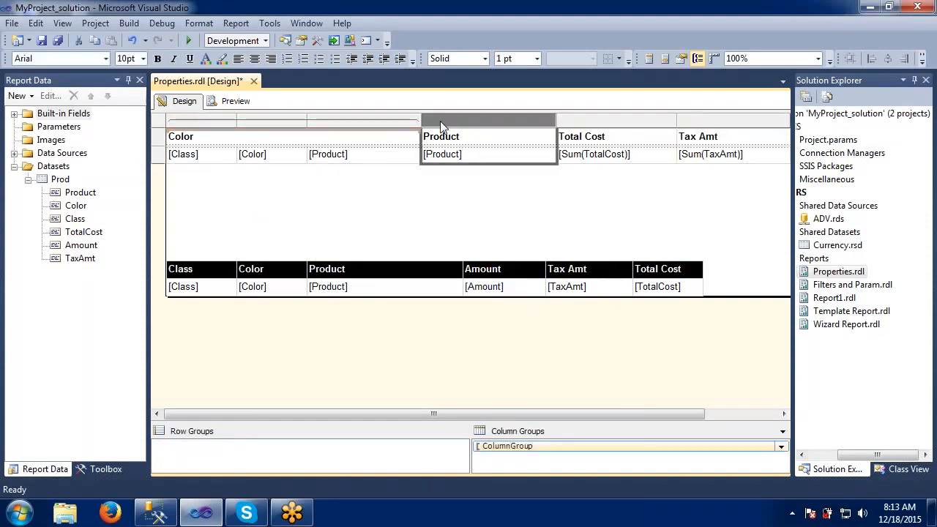
pyautogui.rightClick(440, 120)
pyautogui.click(473, 147)
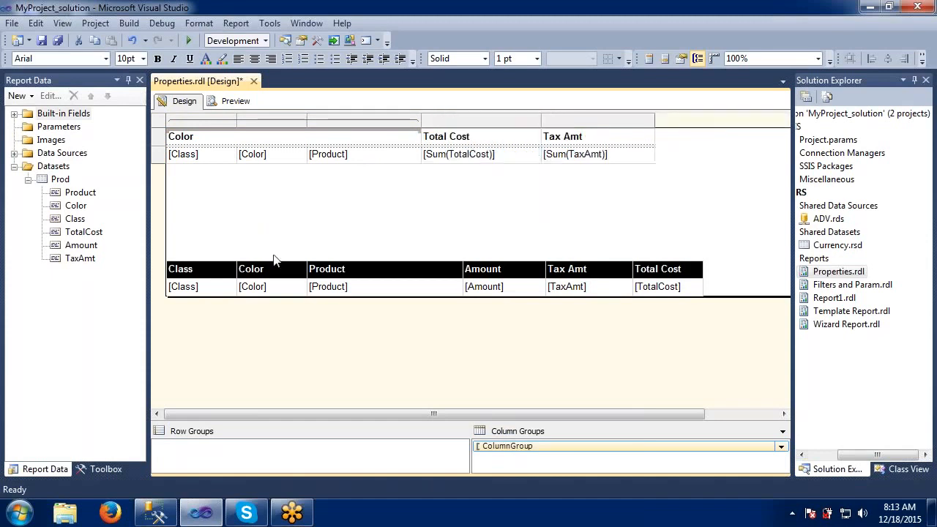
pyautogui.click(243, 106)
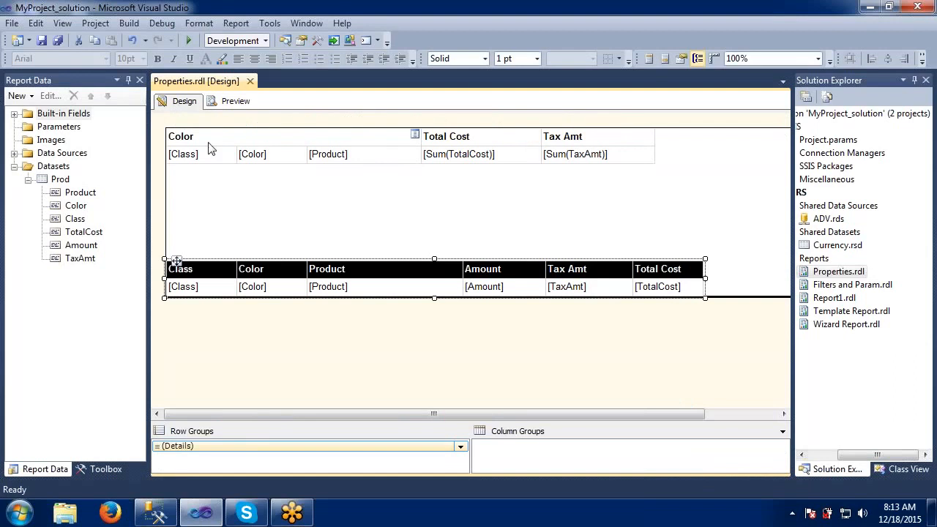
# Step: Add a parent column group by [Class] to the upper matrix, without a group header or footer
pyautogui.click(211, 140)
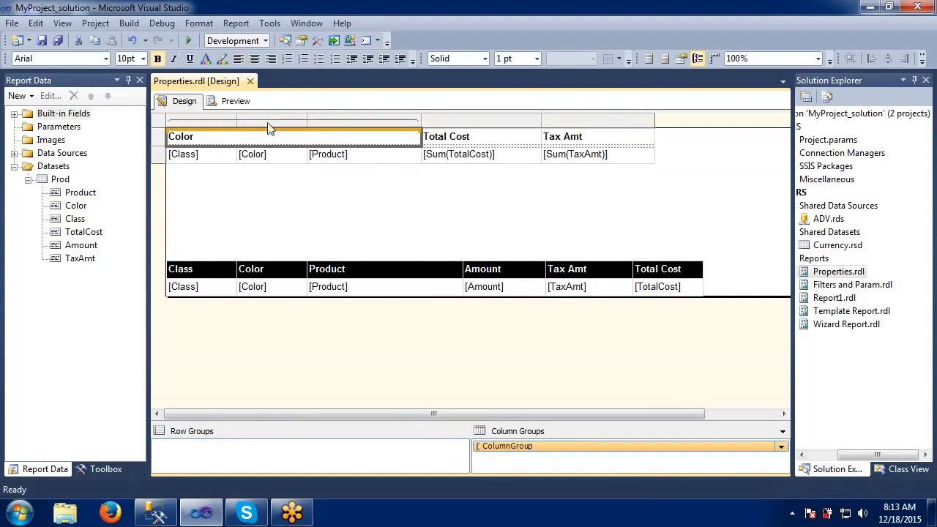
pyautogui.click(205, 120)
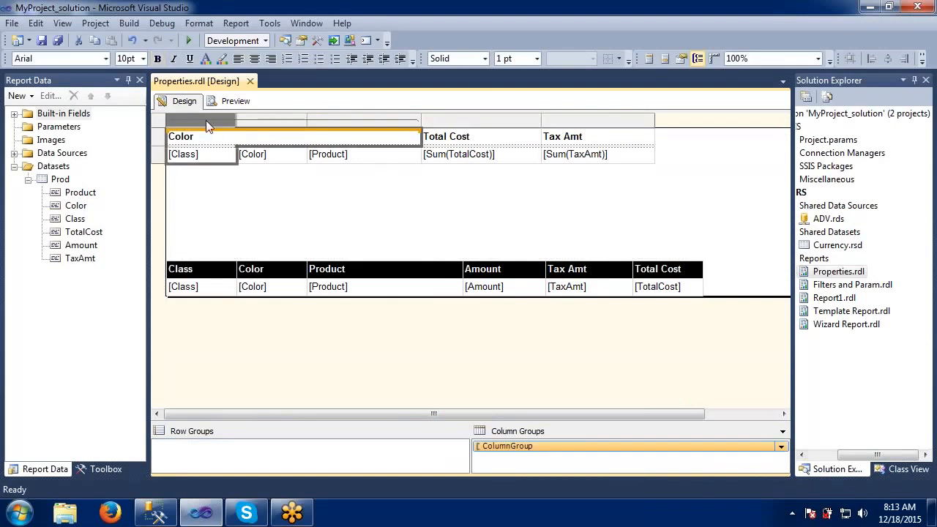
pyautogui.rightClick(206, 120)
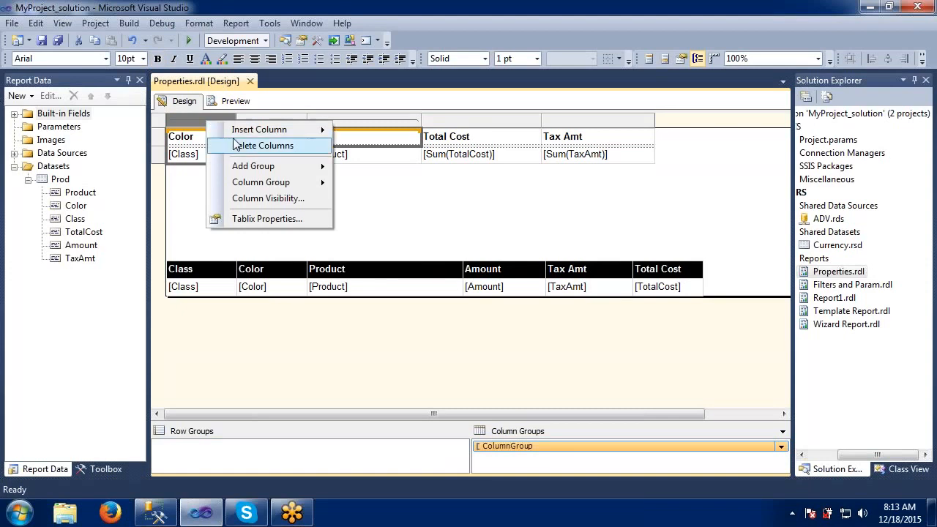
pyautogui.moveTo(249, 170)
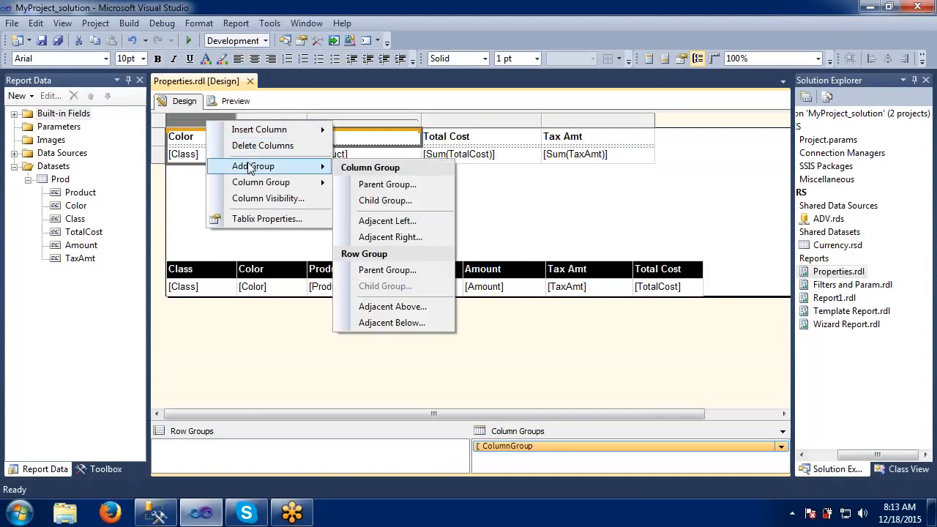
pyautogui.click(359, 185)
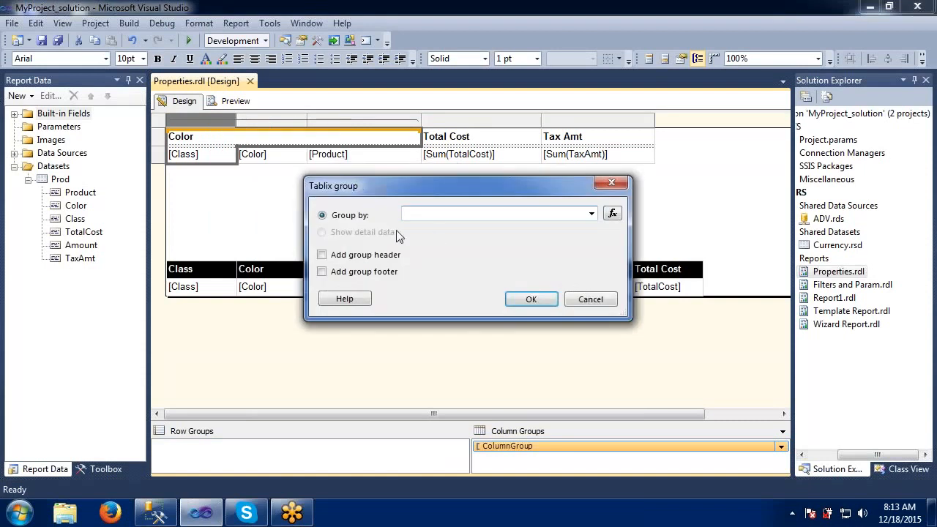
pyautogui.click(591, 214)
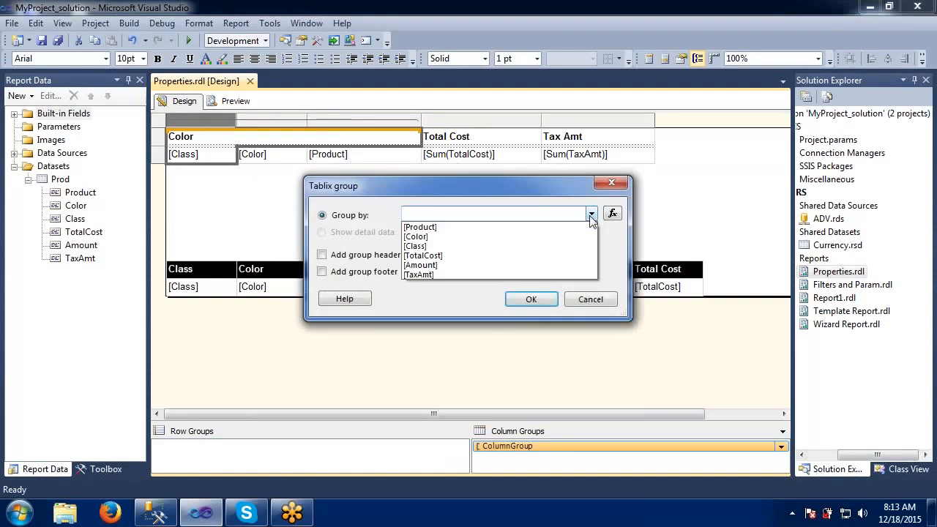
pyautogui.click(514, 246)
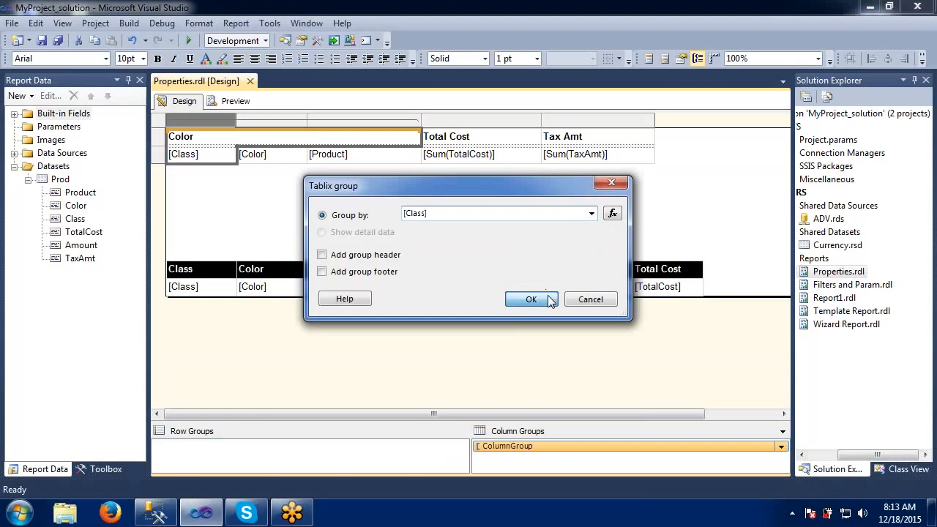
pyautogui.click(531, 299)
pyautogui.click(286, 207)
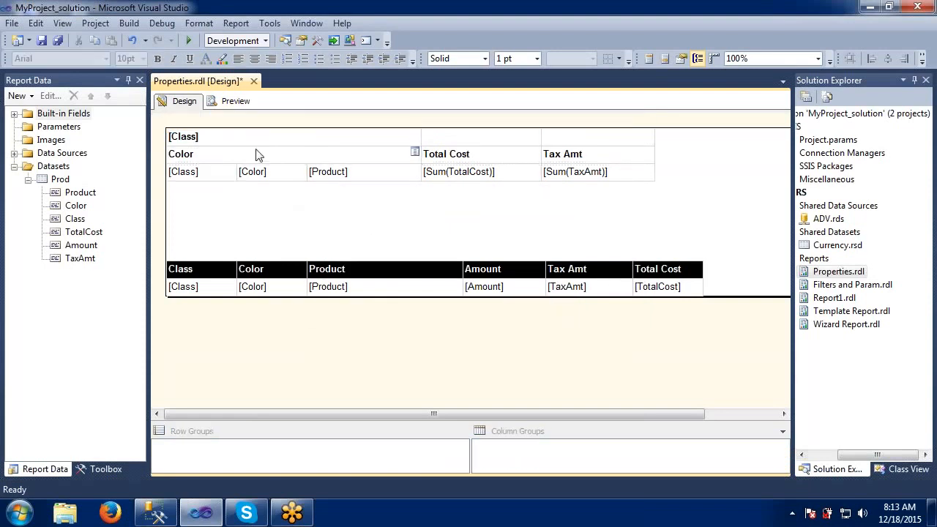
# Step: Delete the entire upper matrix from the report body, keeping the table below it
pyautogui.click(254, 139)
pyautogui.rightClick(255, 138)
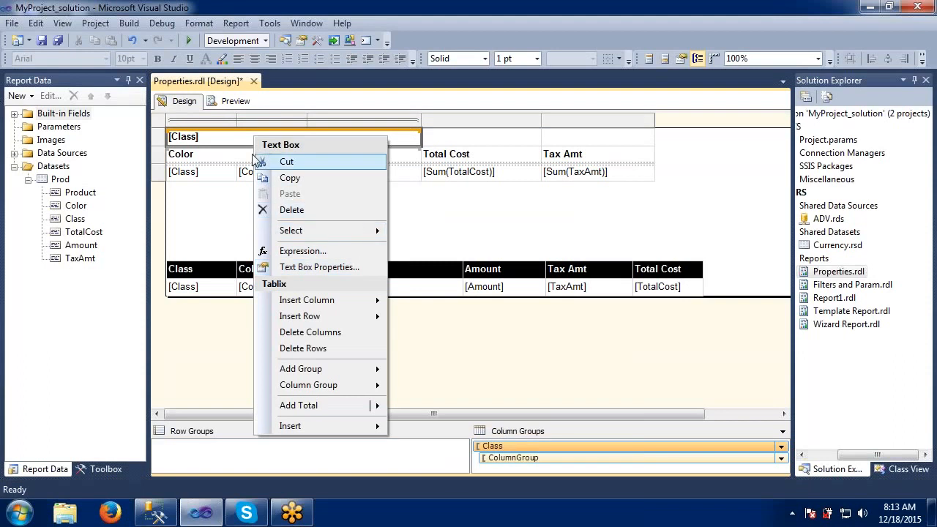
pyautogui.click(201, 182)
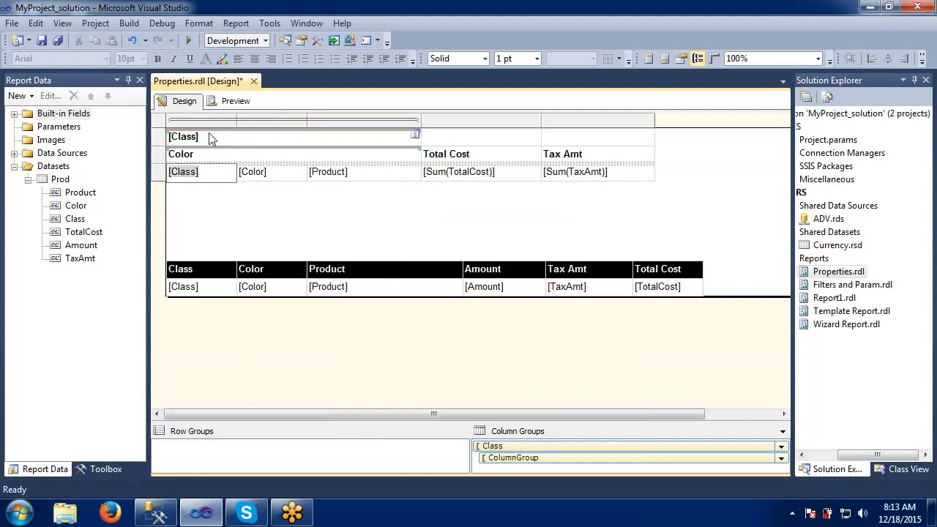
pyautogui.click(159, 121)
pyautogui.press('Delete')
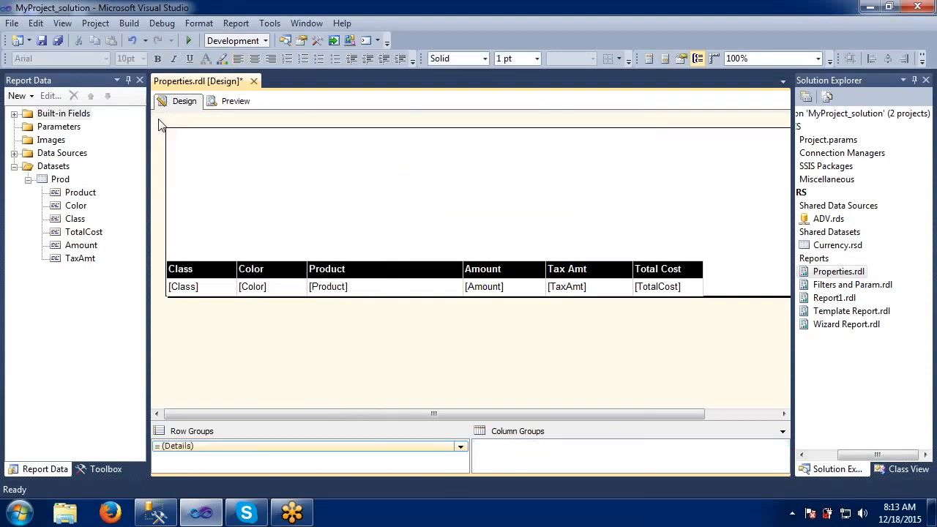
# Step: Insert a new matrix in the report body's upper-left corner and assign the Class field to its rows
pyautogui.rightClick(204, 165)
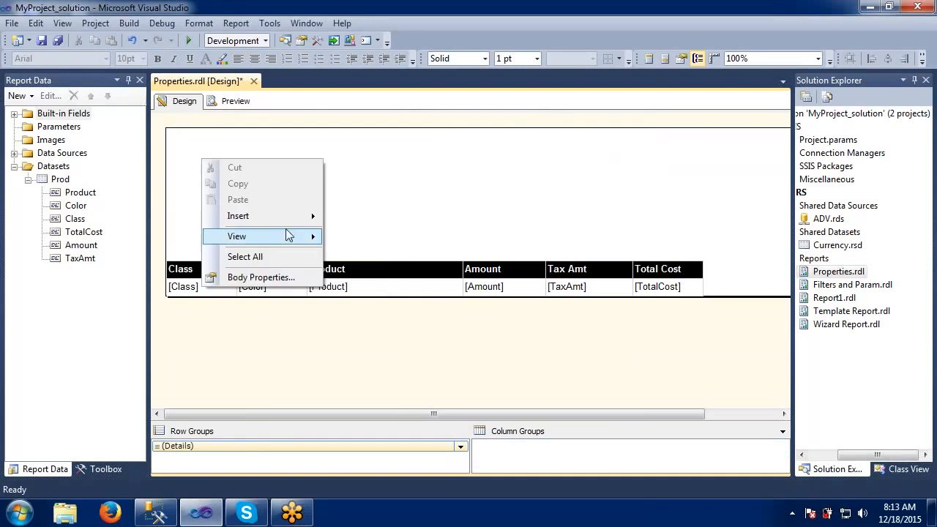
pyautogui.moveTo(293, 215)
pyautogui.click(362, 264)
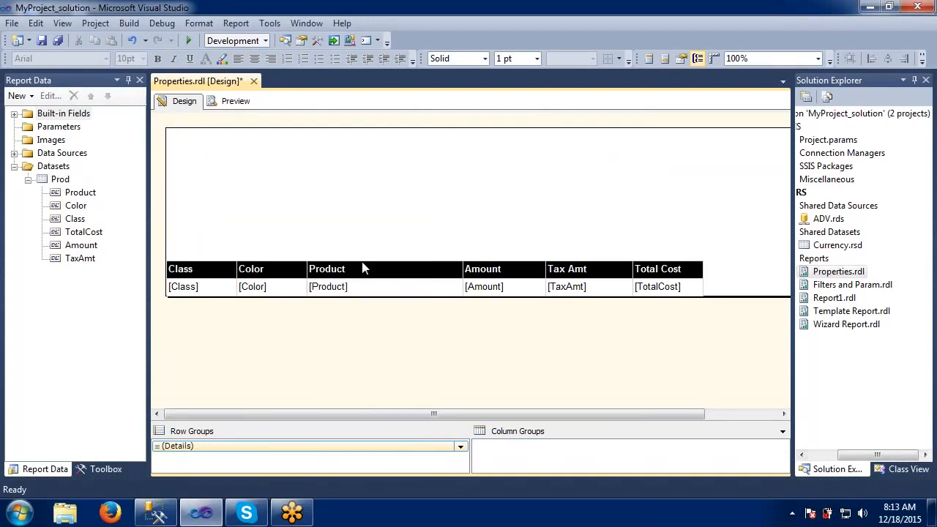
pyautogui.moveTo(212, 158); pyautogui.dragTo(173, 129)
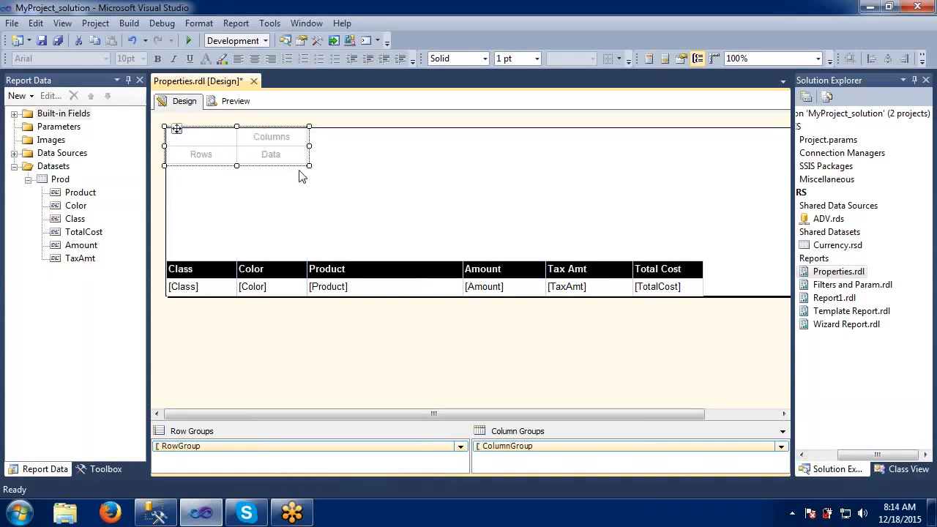
pyautogui.click(230, 154)
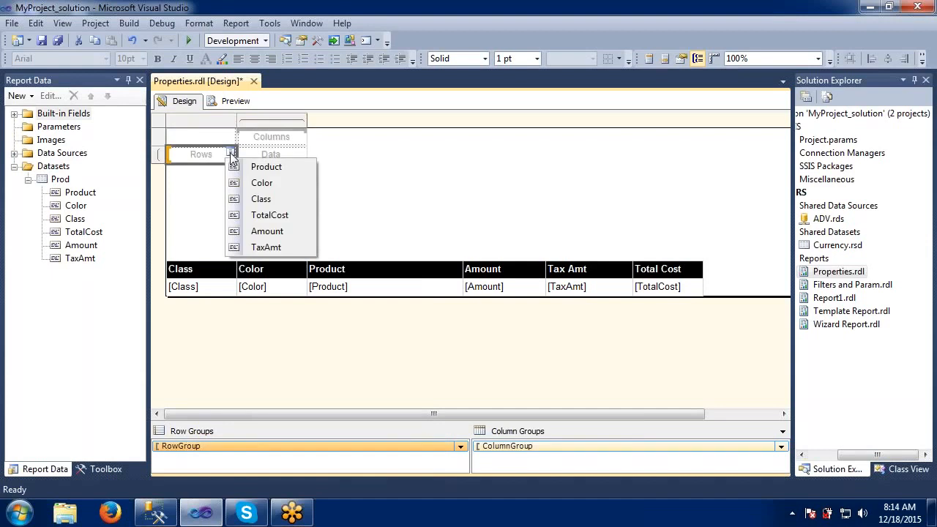
pyautogui.click(250, 199)
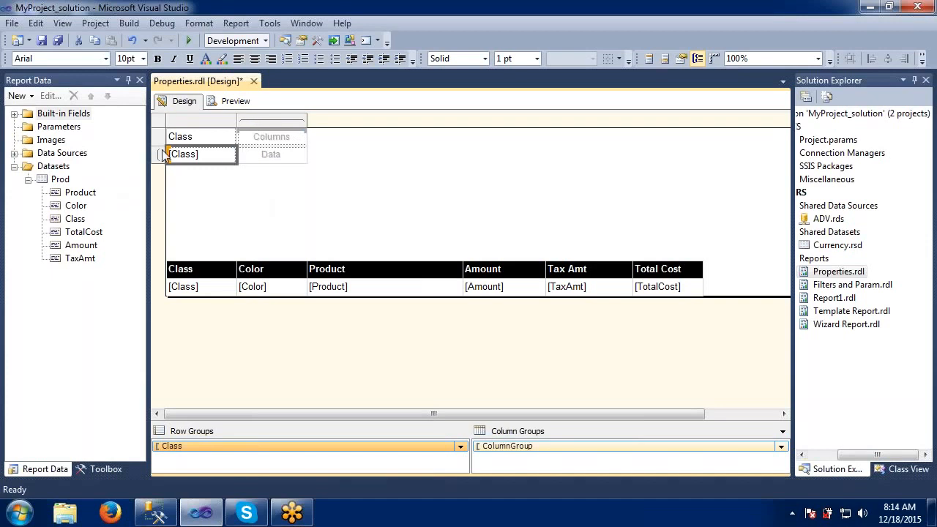
# Step: Insert a column inside the group to the right of Class in the new matrix and fill it with the Color field
pyautogui.rightClick(220, 137)
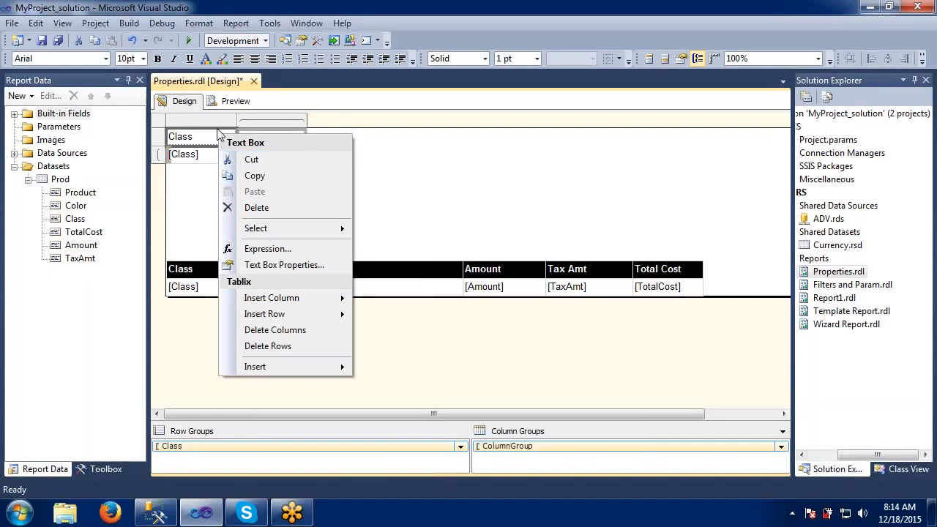
pyautogui.click(217, 122)
pyautogui.rightClick(217, 120)
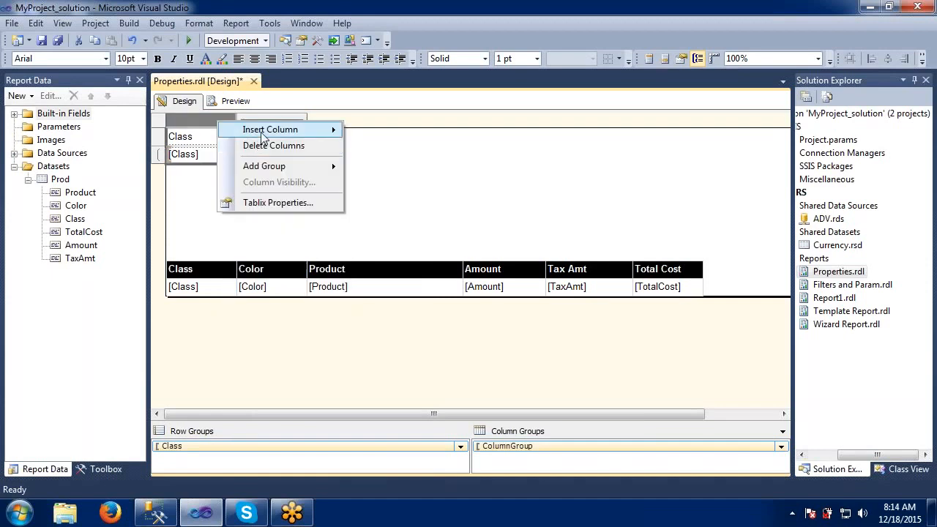
pyautogui.moveTo(265, 136)
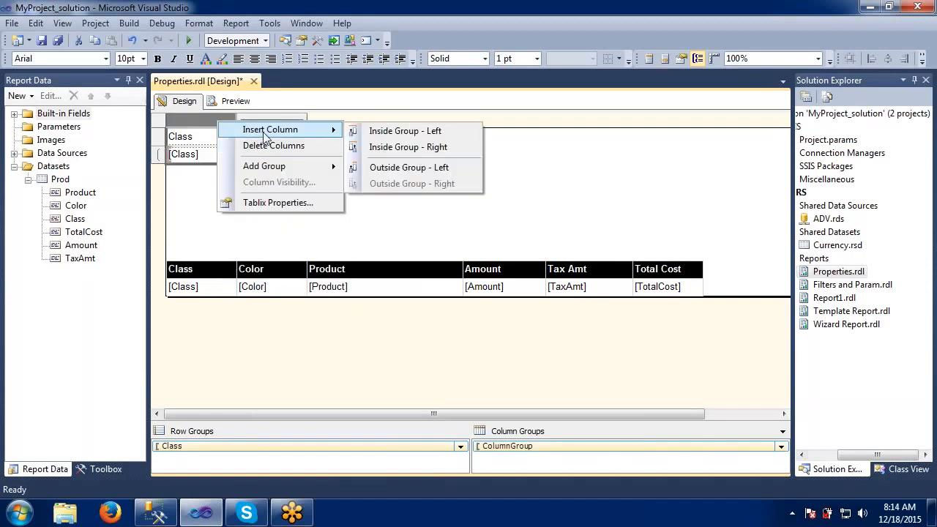
pyautogui.click(374, 147)
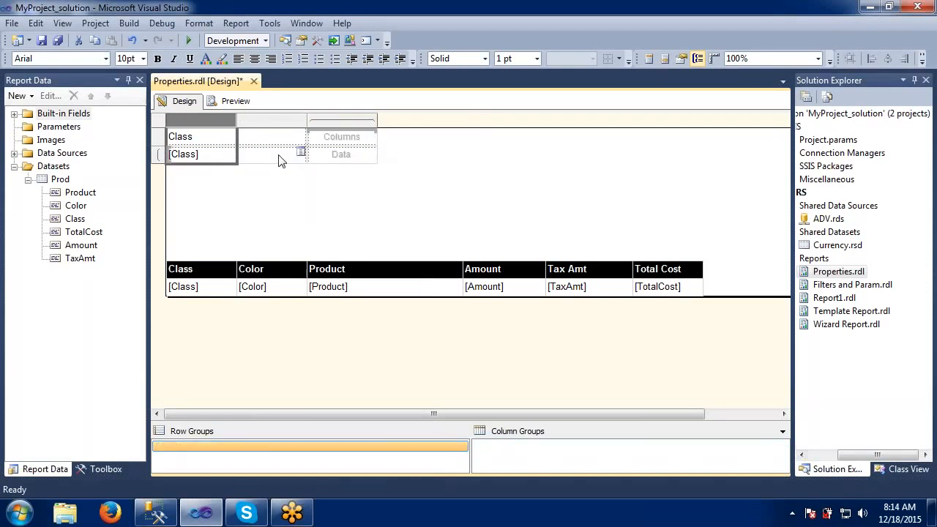
pyautogui.click(280, 158)
pyautogui.click(300, 152)
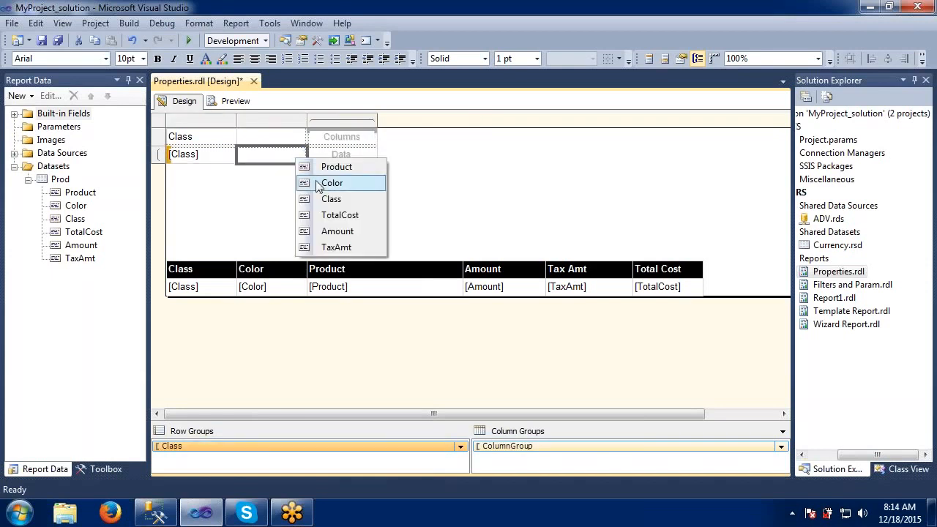
pyautogui.click(319, 187)
# Step: Insert a column to the right of Color in the matrix and fill it with the Product field
pyautogui.rightClick(291, 120)
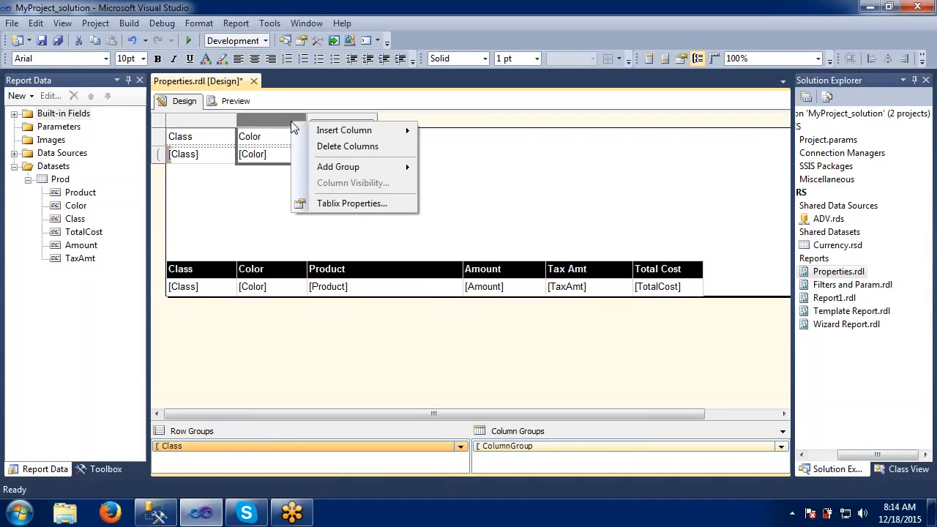
pyautogui.moveTo(314, 131)
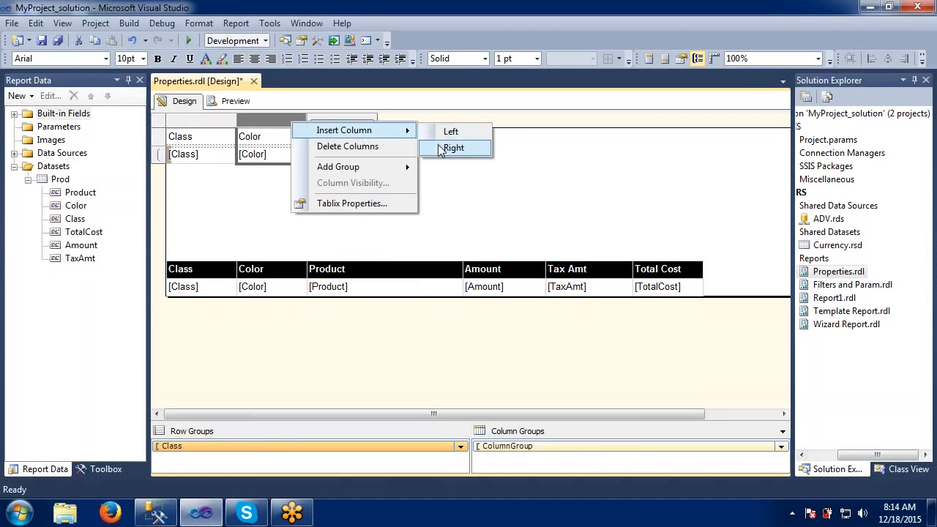
pyautogui.click(435, 146)
pyautogui.click(372, 155)
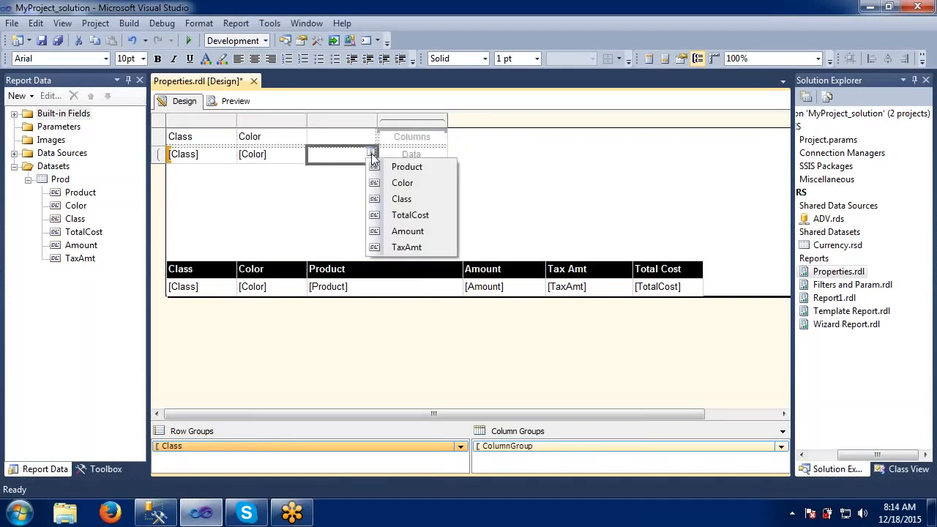
pyautogui.click(409, 167)
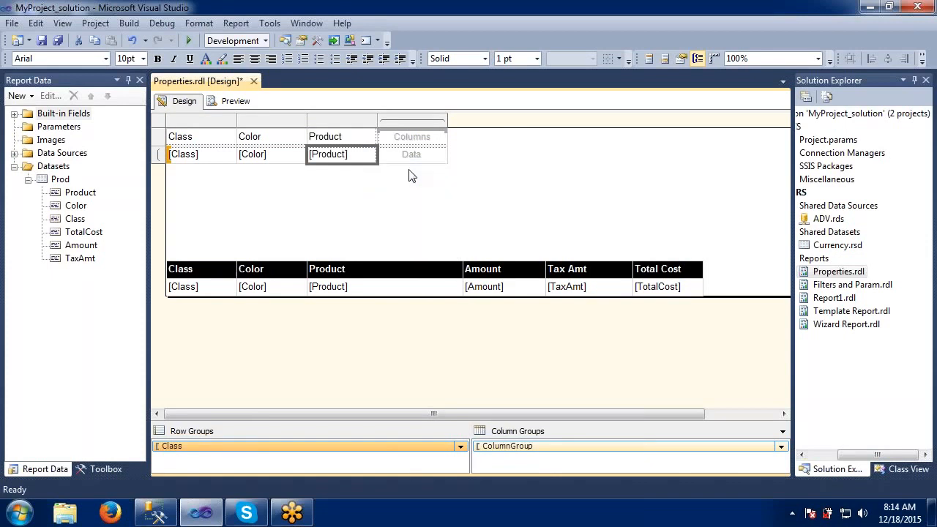
pyautogui.click(441, 134)
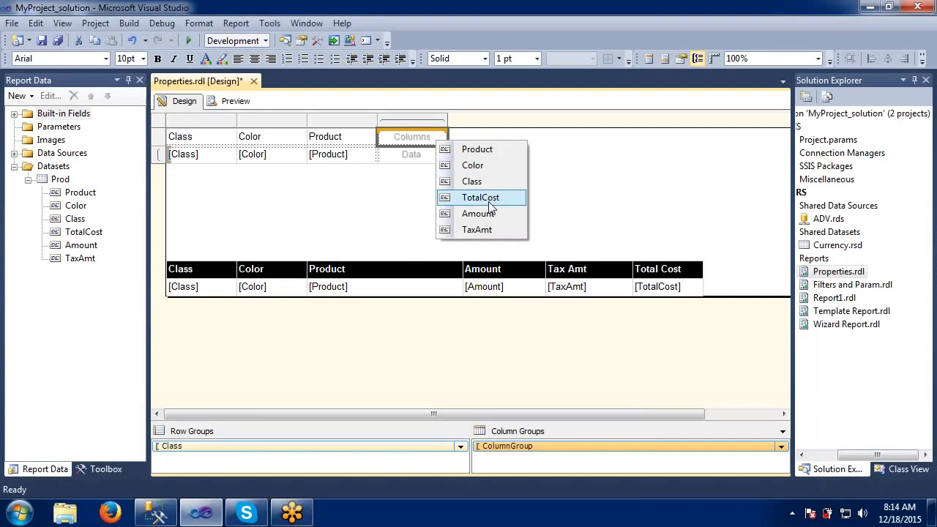
pyautogui.click(309, 213)
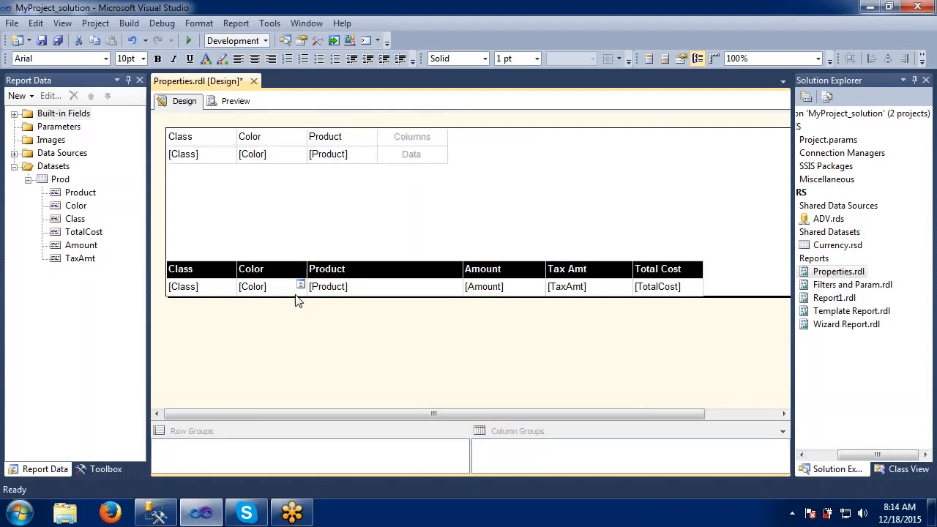
pyautogui.click(177, 136)
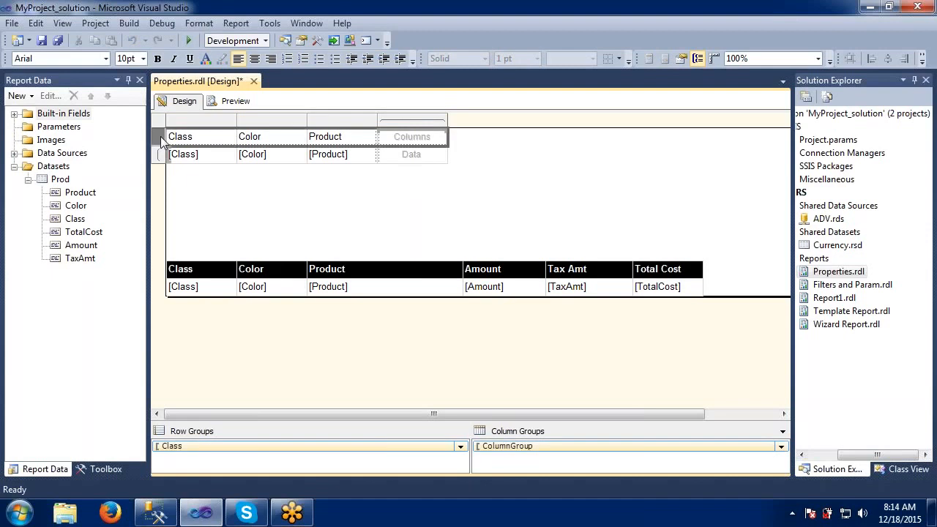
pyautogui.click(194, 146)
pyautogui.click(198, 157)
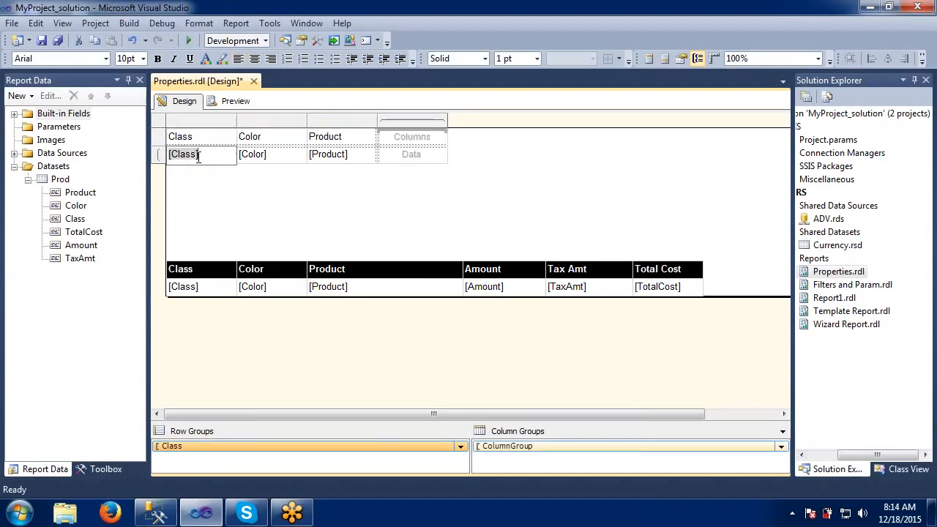
pyautogui.click(188, 137)
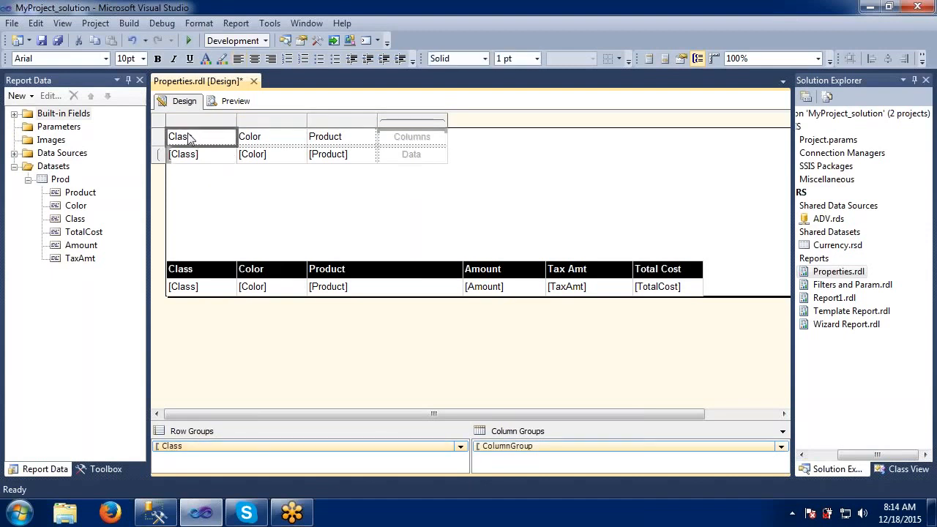
pyautogui.hotkey('shift', 'Right')
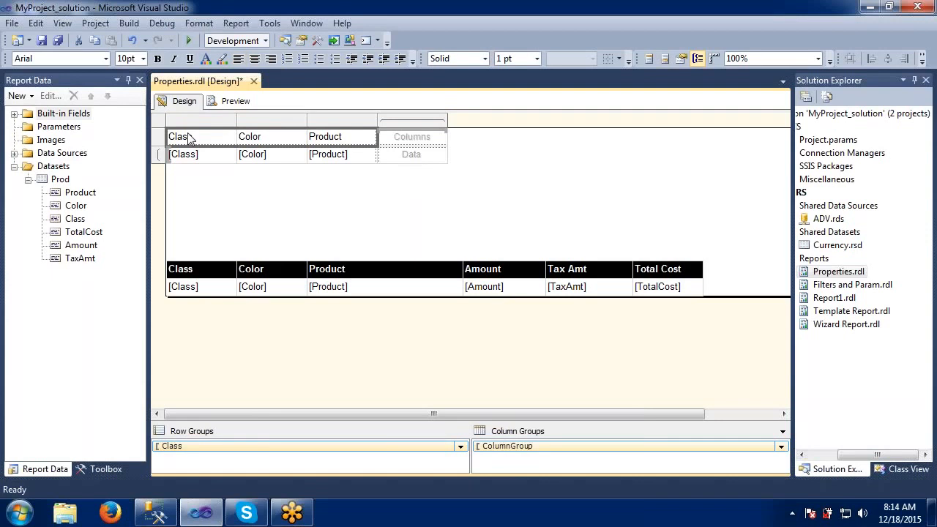
pyautogui.click(229, 152)
pyautogui.click(161, 156)
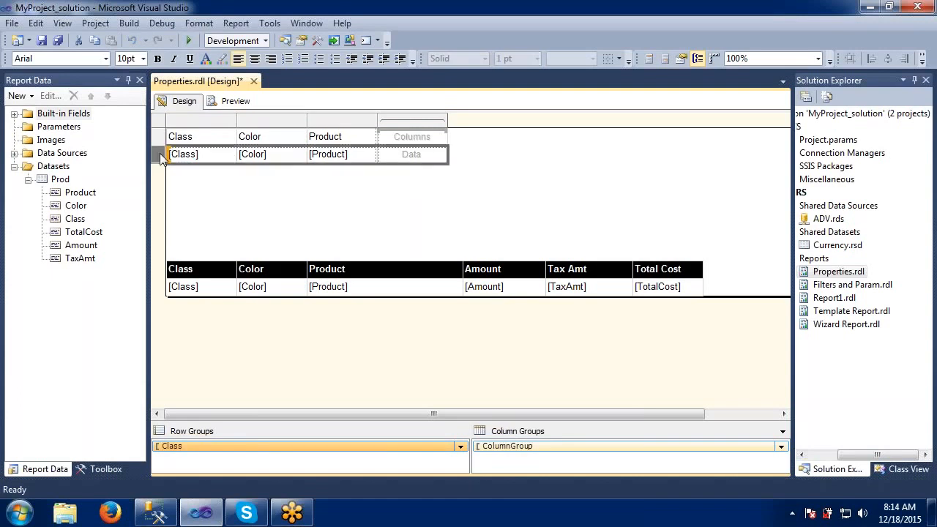
pyautogui.click(192, 154)
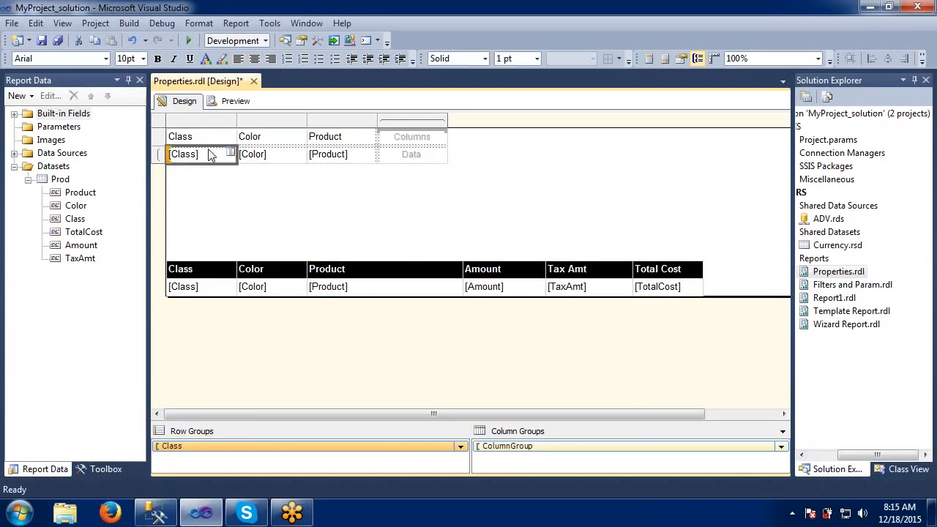
pyautogui.hotkey('shift', 'Right')
pyautogui.hotkey('shift', 'Right')
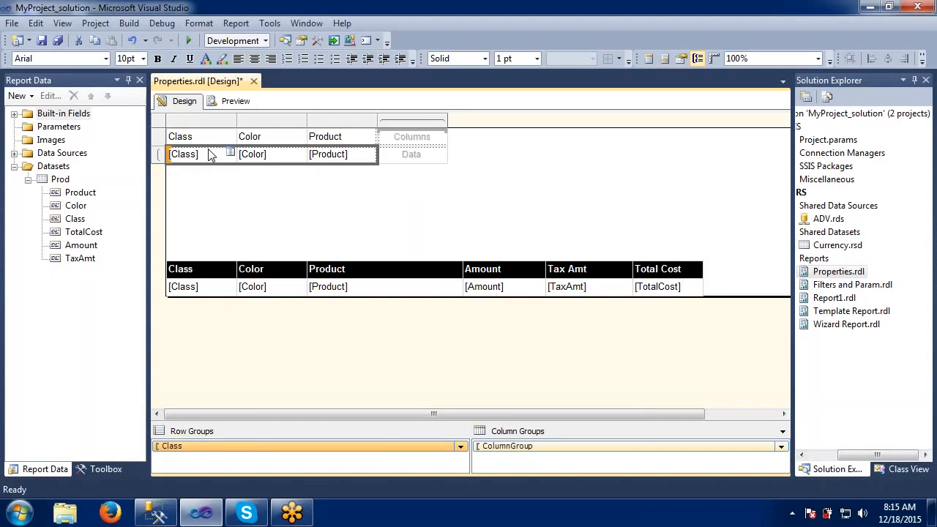
pyautogui.rightClick(208, 153)
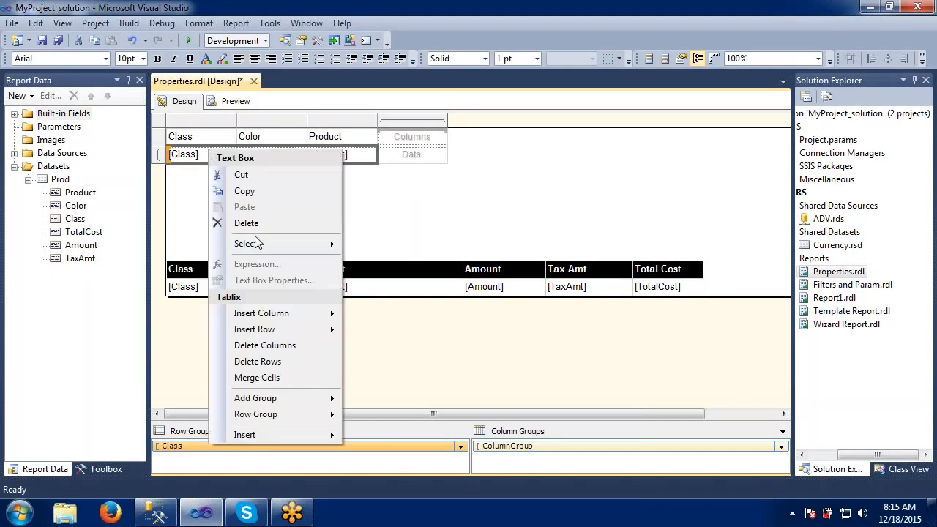
pyautogui.moveTo(293, 315)
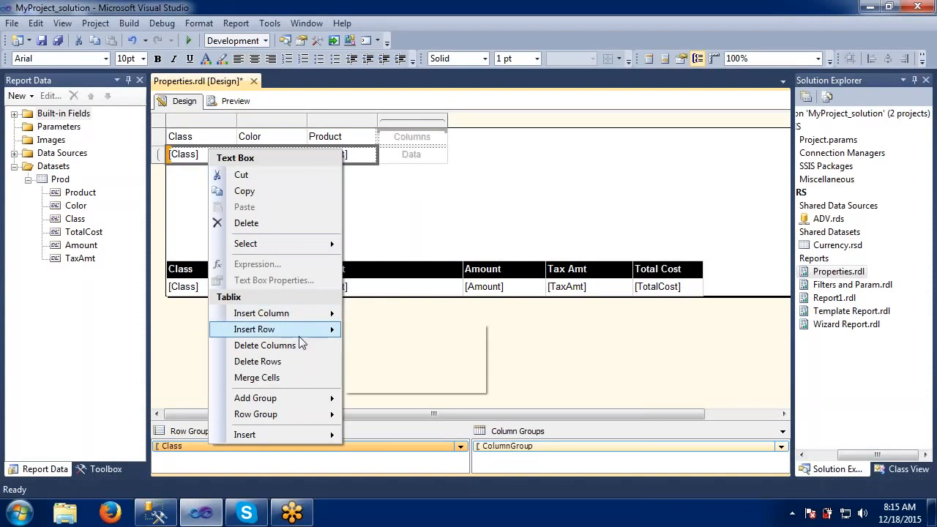
pyautogui.moveTo(308, 330)
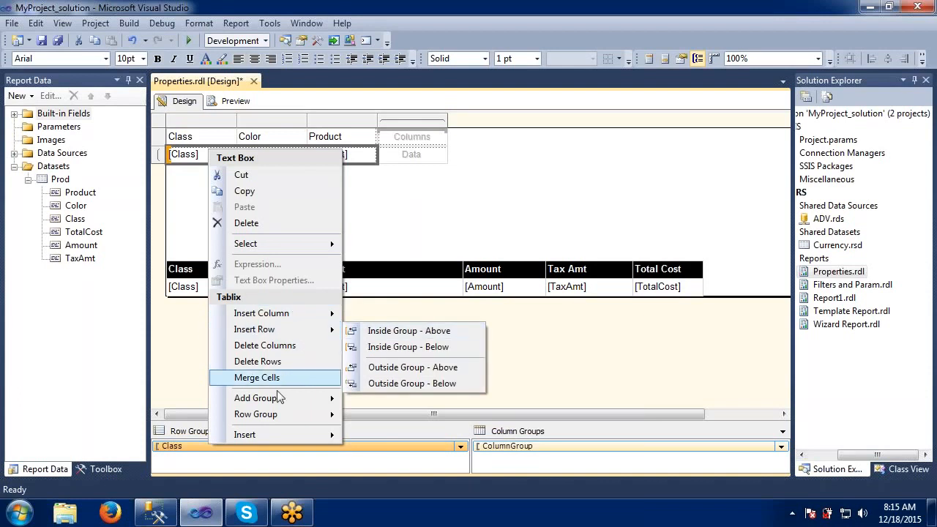
pyautogui.moveTo(278, 398)
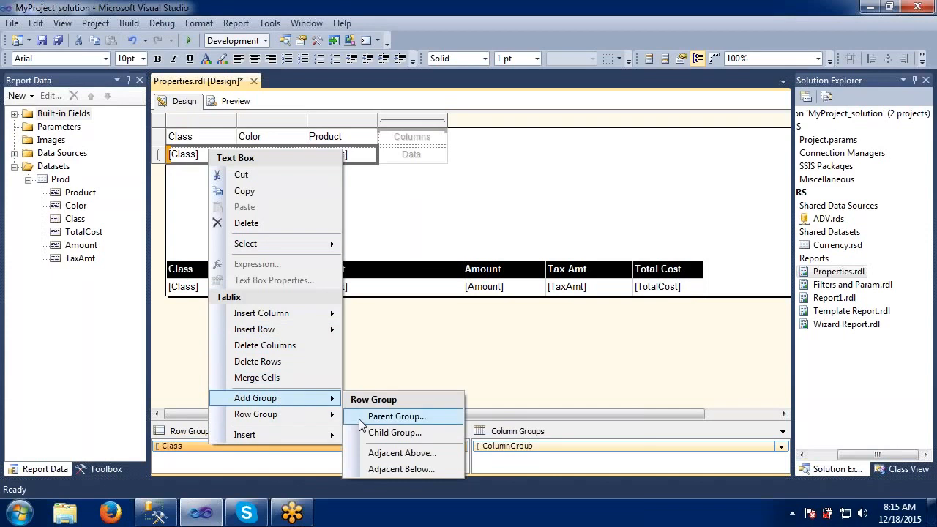
pyautogui.click(396, 417)
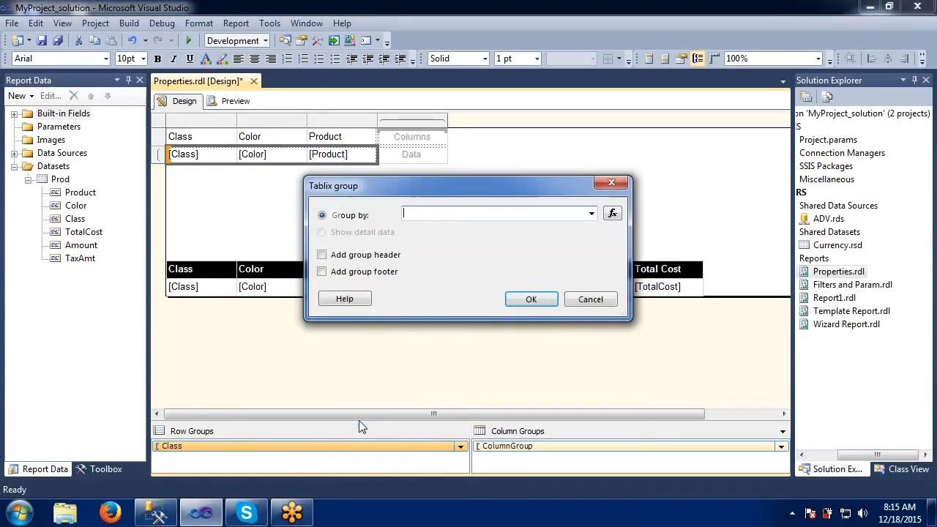
pyautogui.click(591, 298)
# Step: Assign the Amount field to the matrix's column group and insert a column inside that group to the right
pyautogui.click(438, 139)
pyautogui.click(439, 137)
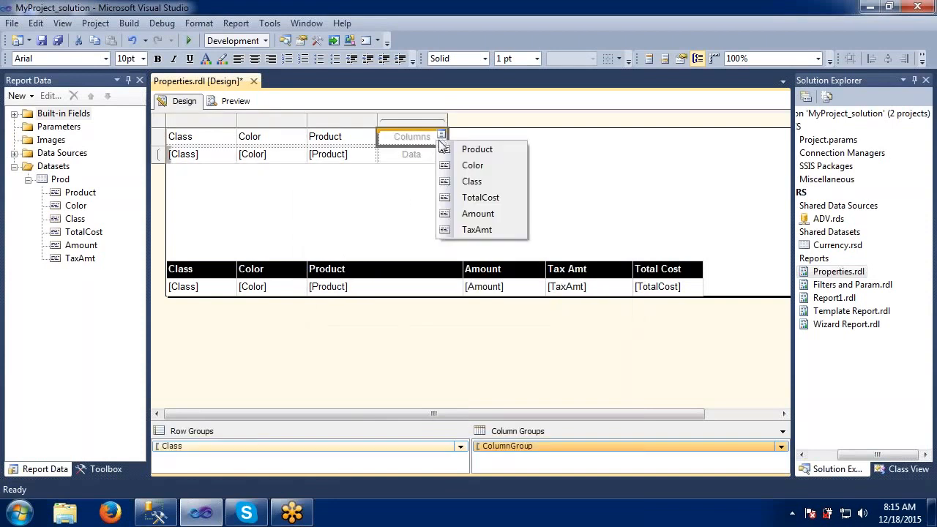
pyautogui.click(472, 213)
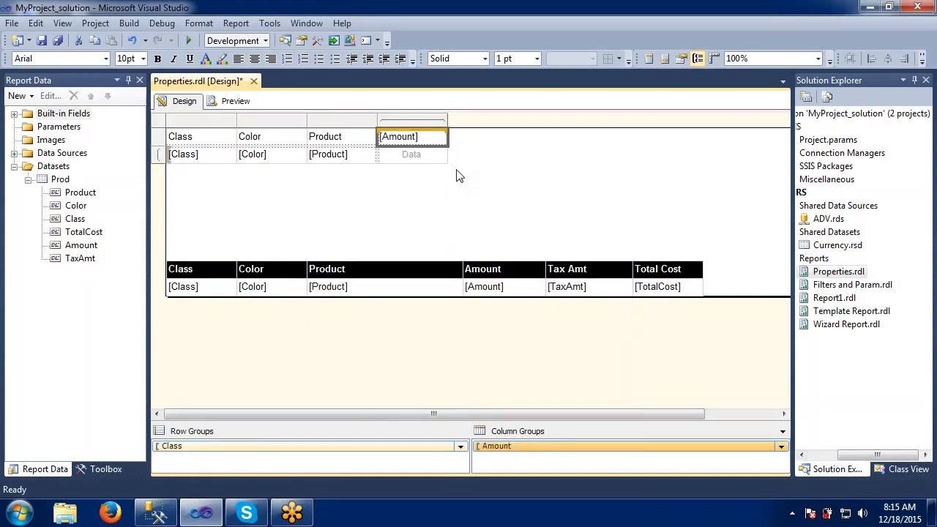
pyautogui.rightClick(430, 121)
pyautogui.moveTo(468, 128)
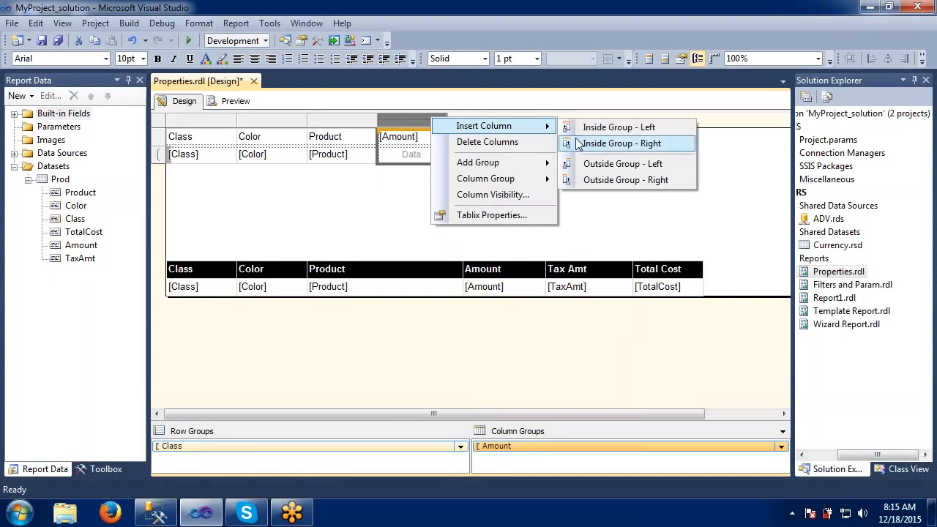
pyautogui.click(565, 143)
# Step: Try the TaxAmt field in the matrix's column header spanning the two data columns, and clear that header cell
pyautogui.click(511, 136)
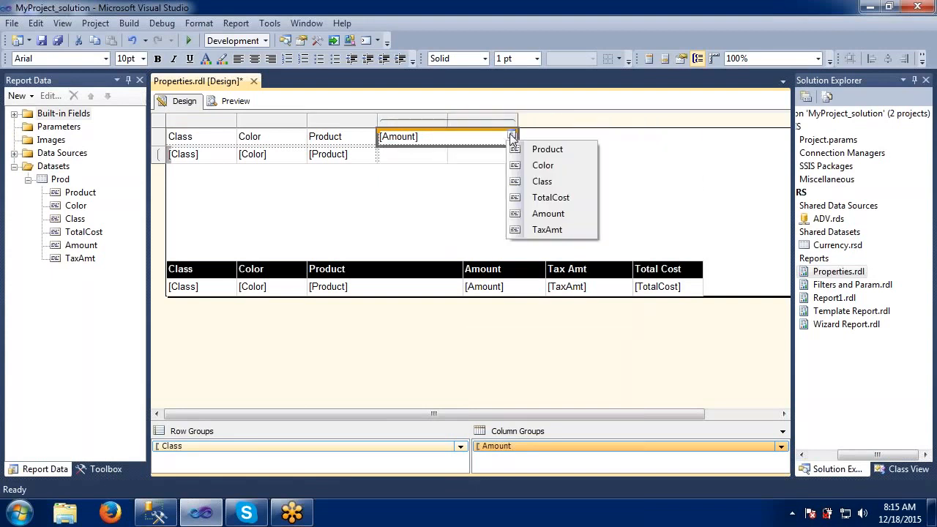
pyautogui.click(546, 229)
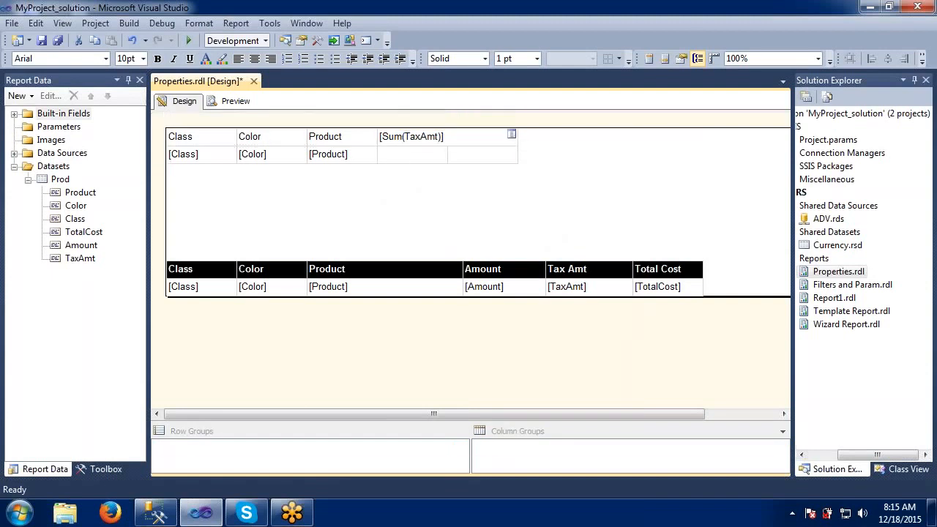
pyautogui.press('Delete')
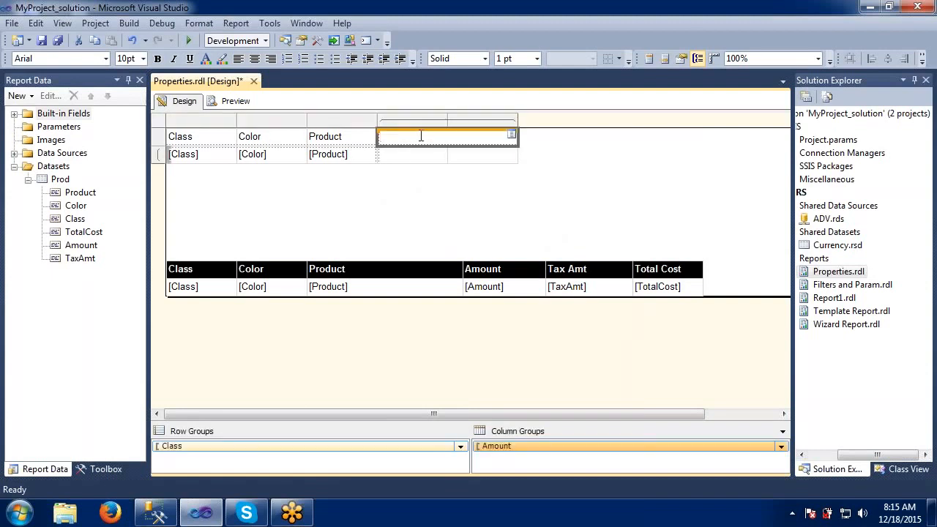
# Step: Fill the matrix's two data cells with the TaxAmt and TotalCost fields and preview the report
pyautogui.click(442, 153)
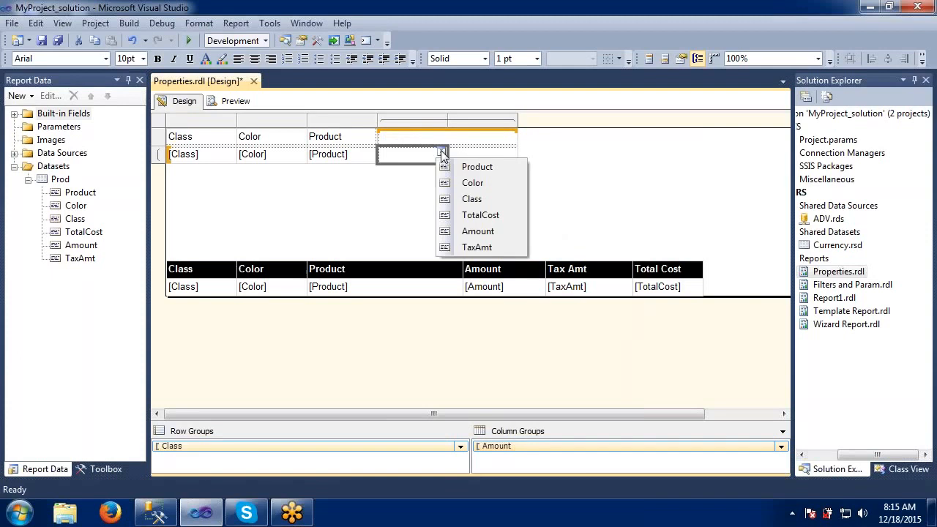
pyautogui.click(477, 247)
pyautogui.click(510, 156)
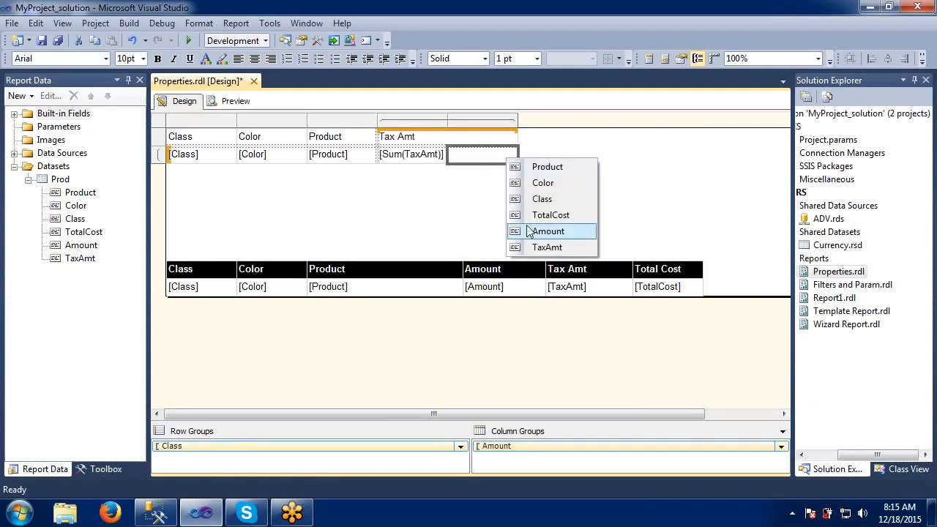
pyautogui.click(528, 220)
pyautogui.click(490, 219)
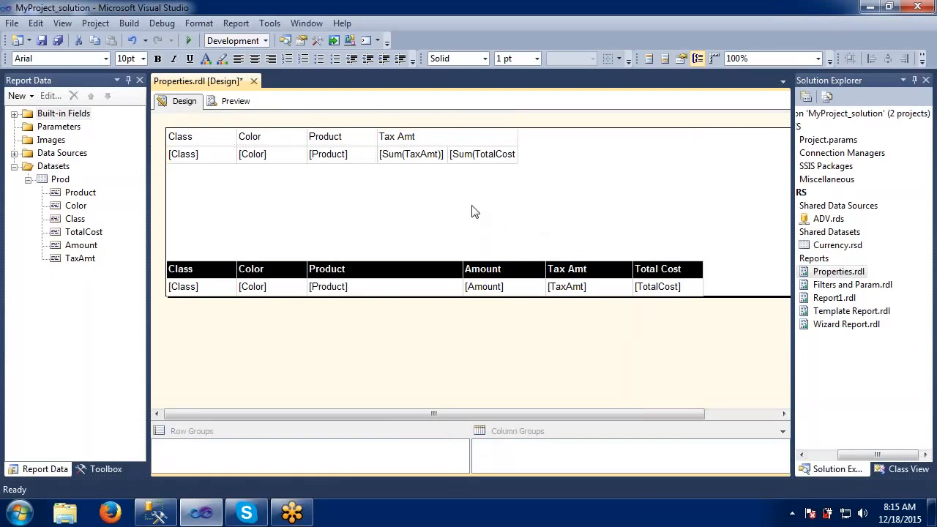
pyautogui.click(236, 102)
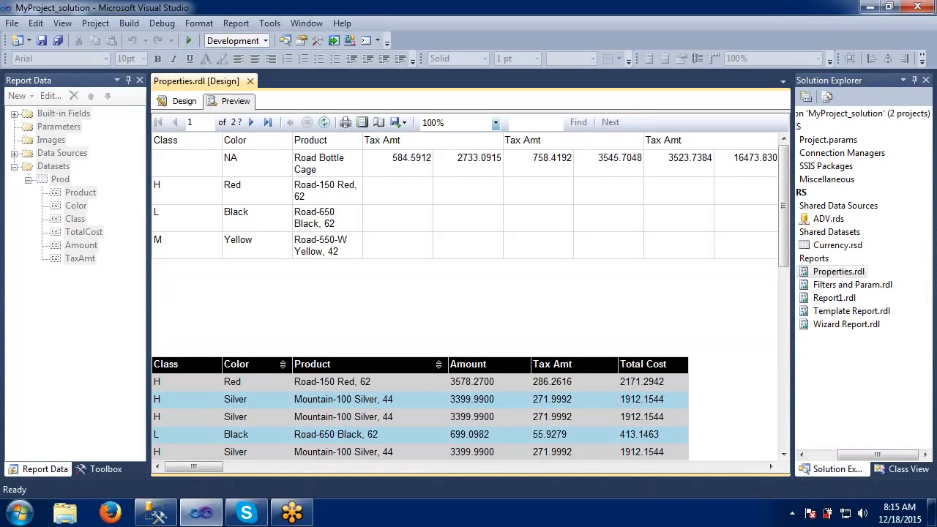
# Step: Return to the report design and make the matrix's whole header row bold, from Class through Tax Amt
pyautogui.click(185, 101)
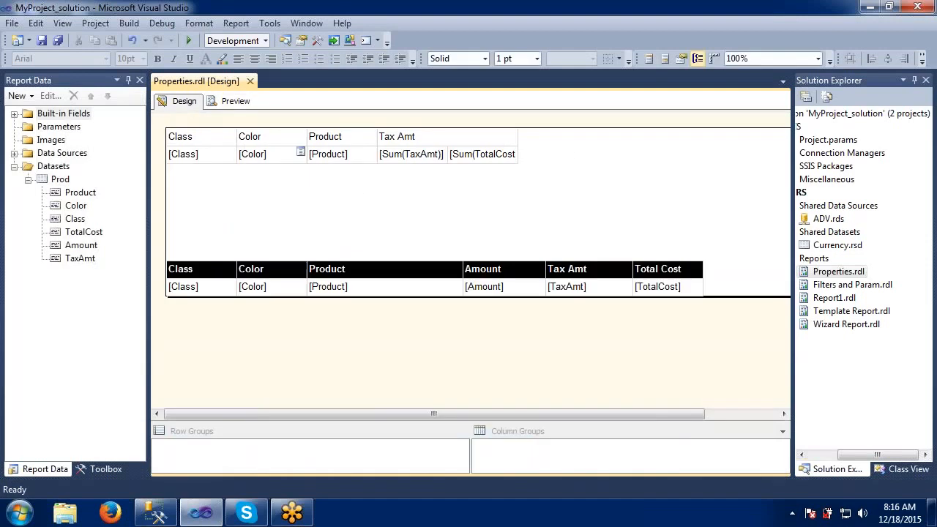
pyautogui.click(189, 136)
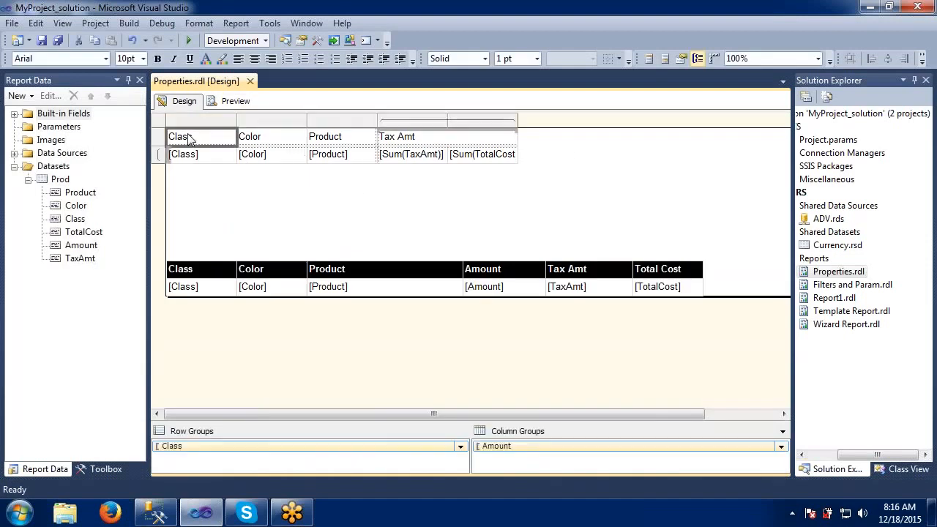
pyautogui.hotkey('shift', 'Right')
pyautogui.hotkey('shift', 'Right')
pyautogui.hotkey('shift', 'Right')
pyautogui.hotkey('ctrl', 'b')
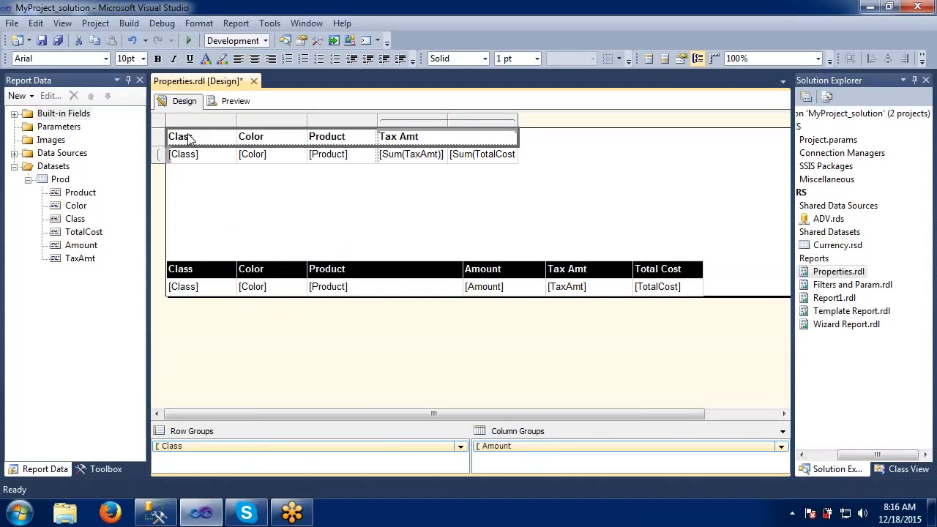
pyautogui.click(233, 180)
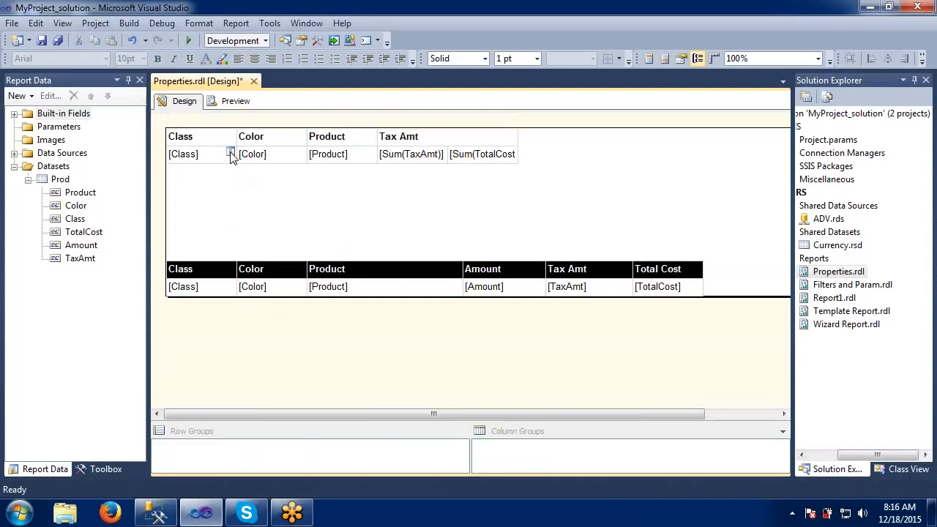
pyautogui.click(230, 152)
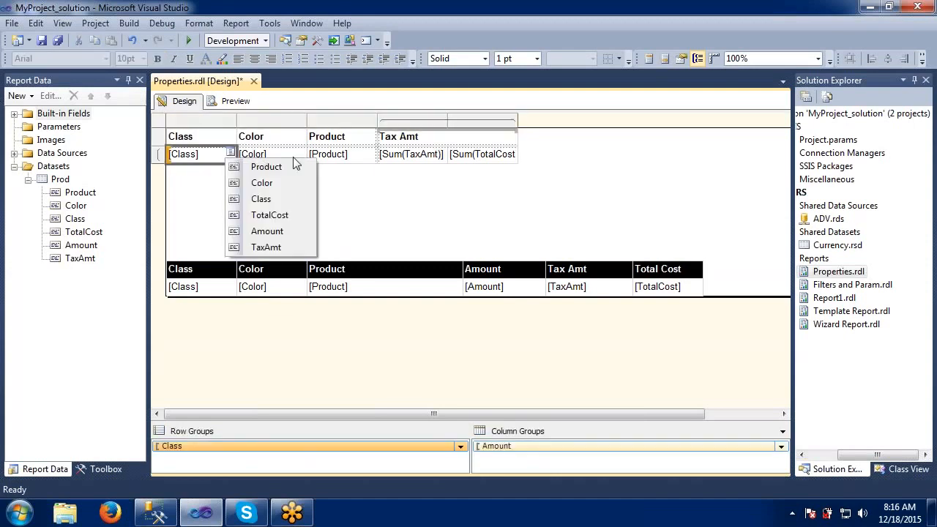
pyautogui.click(360, 176)
pyautogui.click(232, 154)
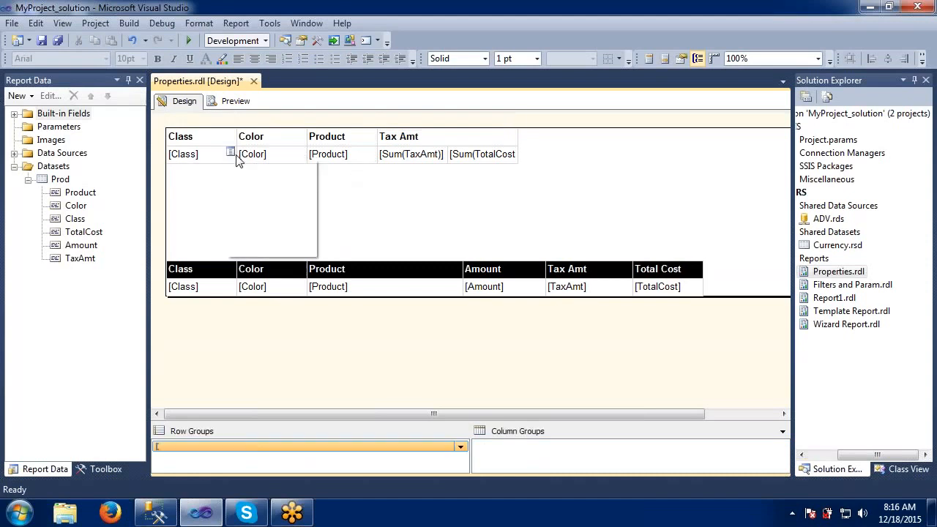
pyautogui.click(379, 210)
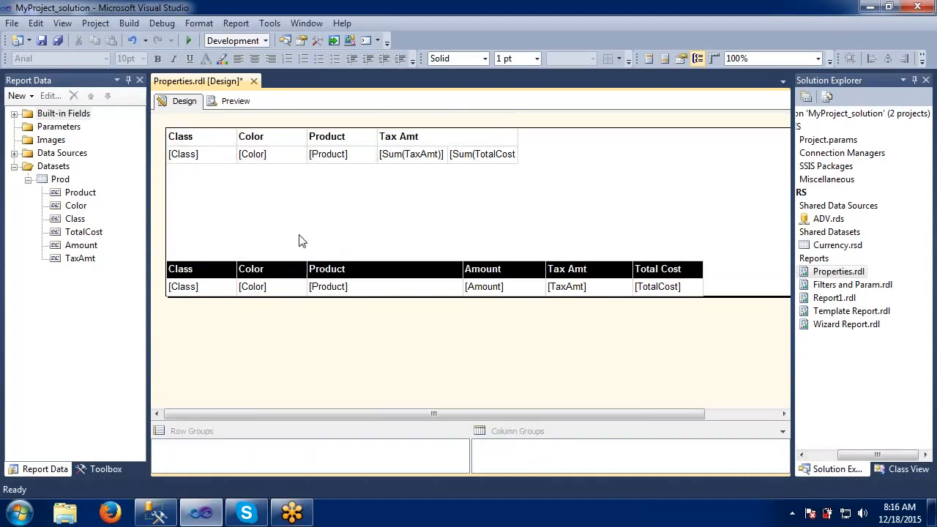
# Step: Look through the text box properties of the matrix's Class data cell, from visibility to number formatting, and close them without changes
pyautogui.rightClick(224, 157)
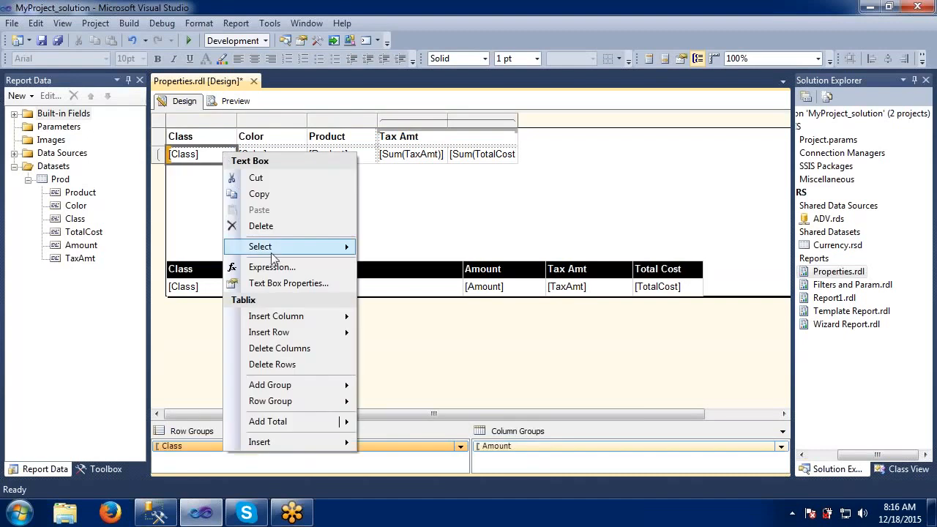
pyautogui.click(285, 284)
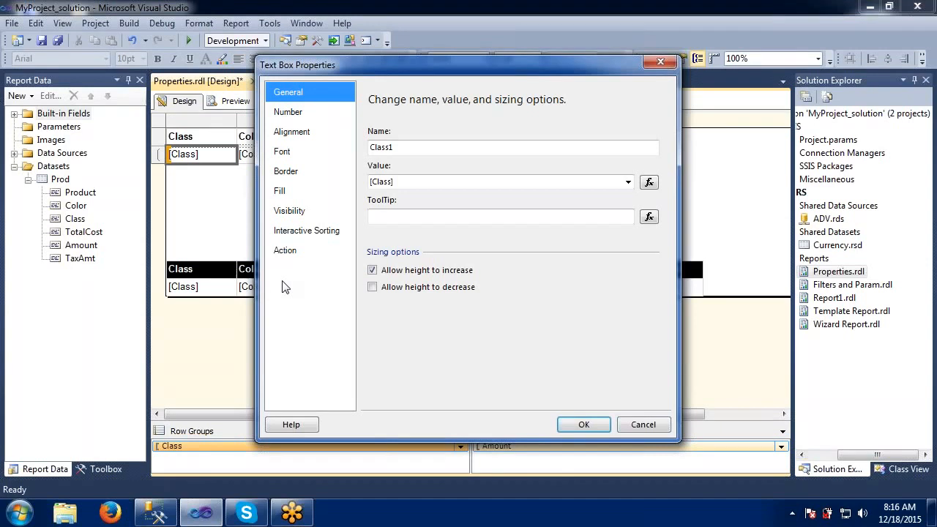
pyautogui.click(289, 210)
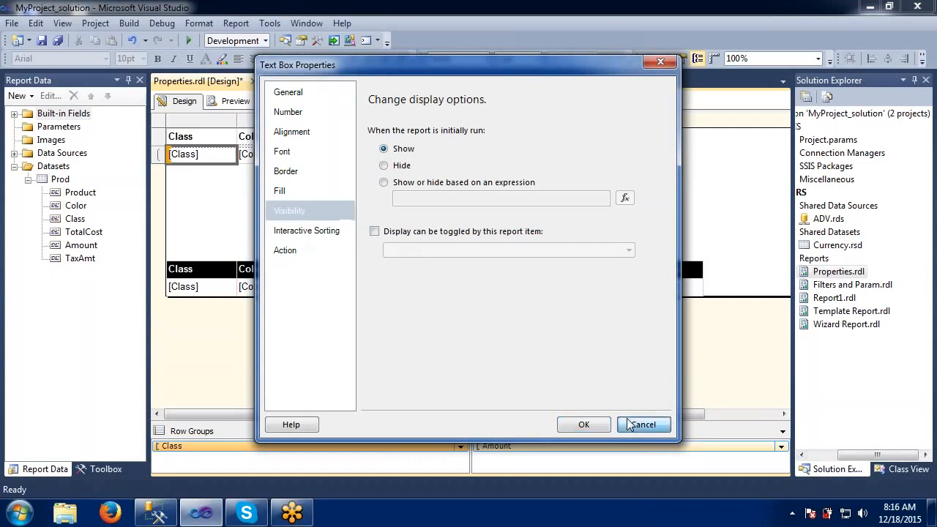
pyautogui.click(293, 250)
pyautogui.click(296, 230)
pyautogui.click(290, 212)
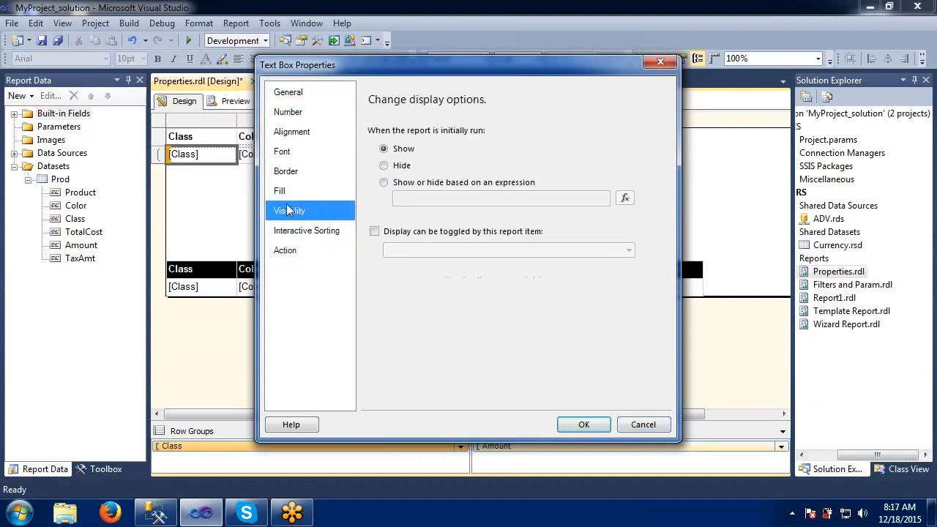
pyautogui.click(281, 191)
pyautogui.click(285, 174)
pyautogui.click(282, 151)
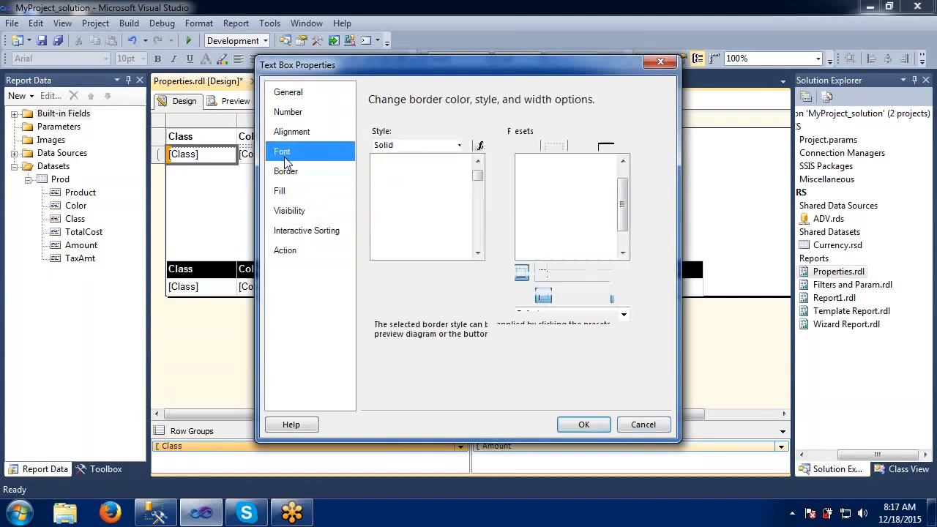
pyautogui.click(290, 132)
pyautogui.click(288, 110)
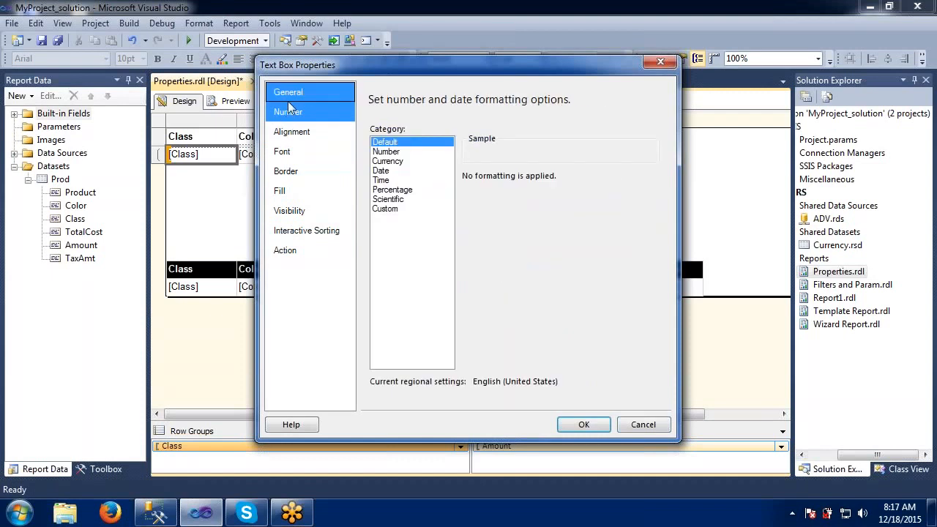
pyautogui.click(669, 63)
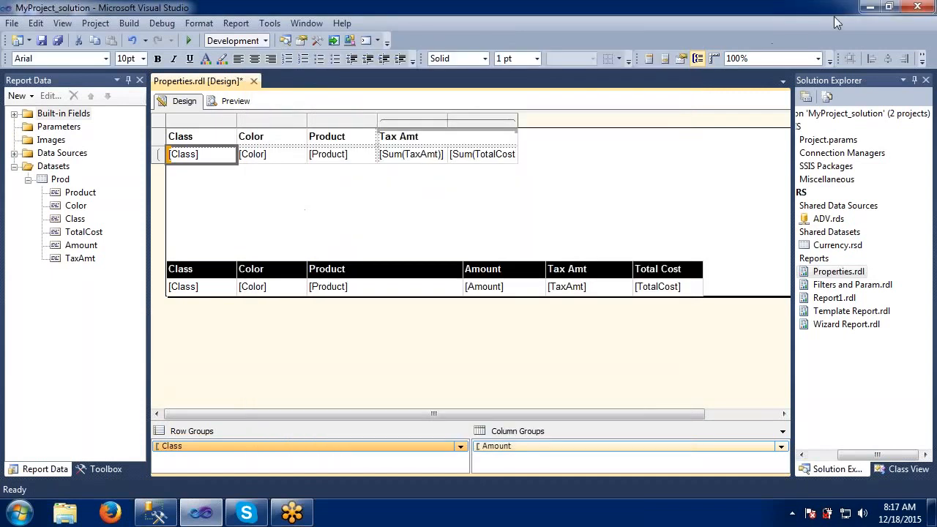
# Step: Turn on page breaks between each instance of the matrix's Class row group
pyautogui.rightClick(274, 448)
pyautogui.click(312, 486)
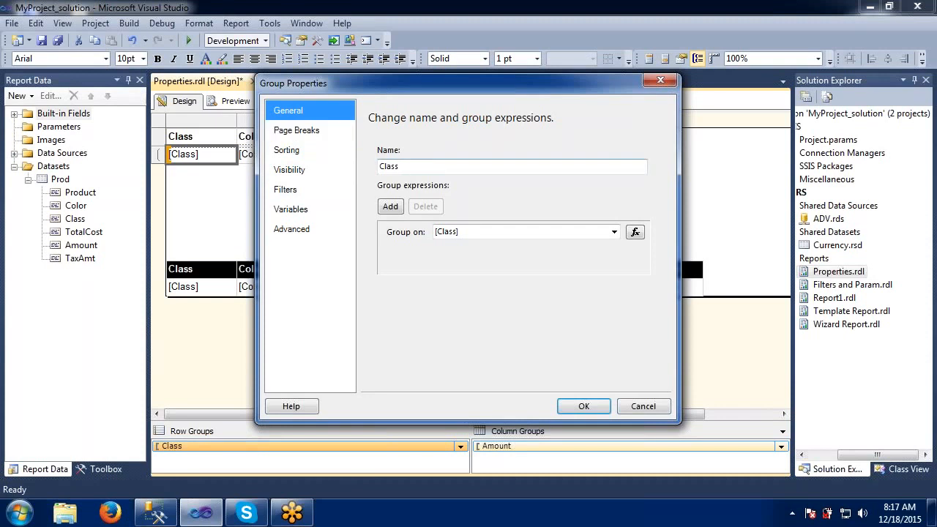
pyautogui.click(276, 132)
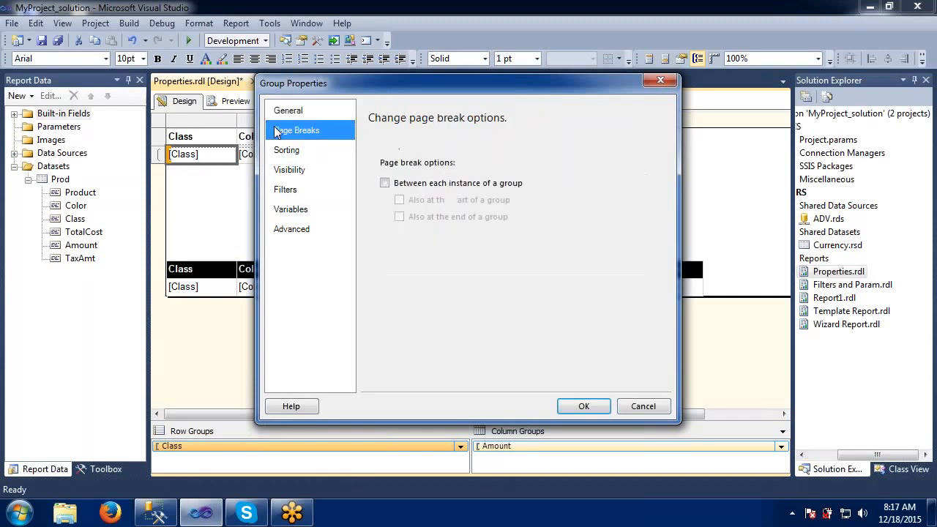
pyautogui.click(385, 183)
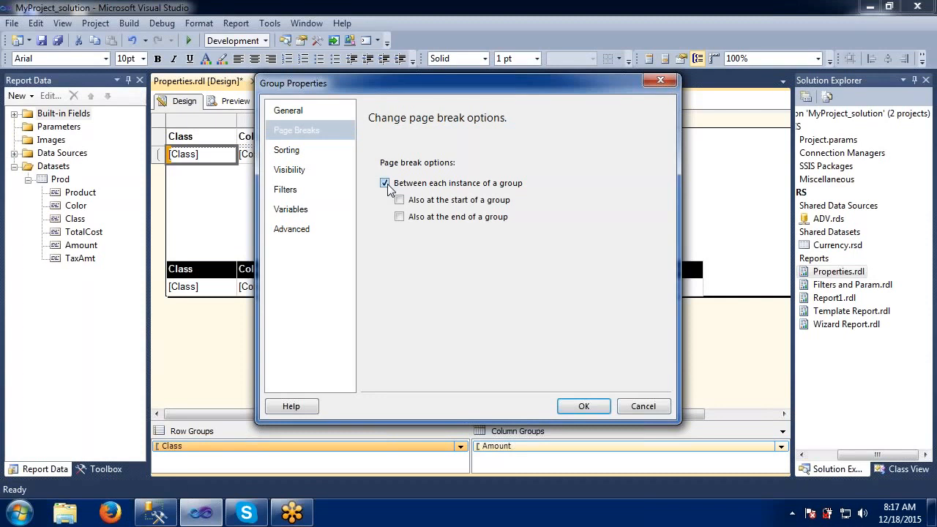
pyautogui.click(578, 406)
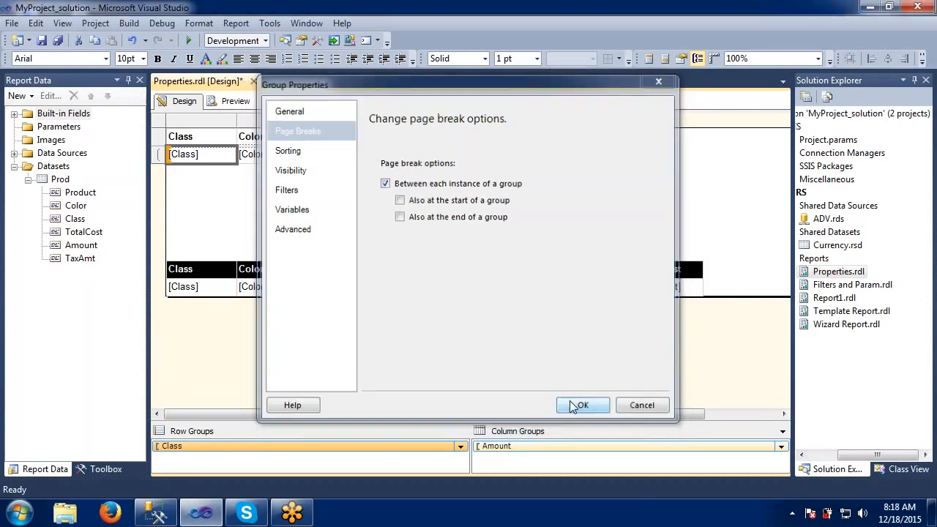
# Step: Preview the report and page through it to check how the matrix breaks by Class, returning to the first page
pyautogui.click(233, 101)
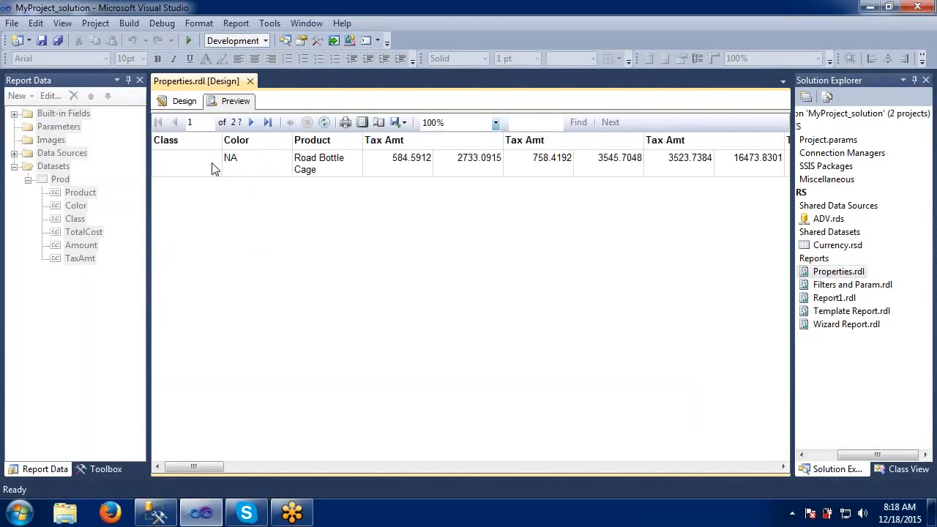
pyautogui.click(251, 123)
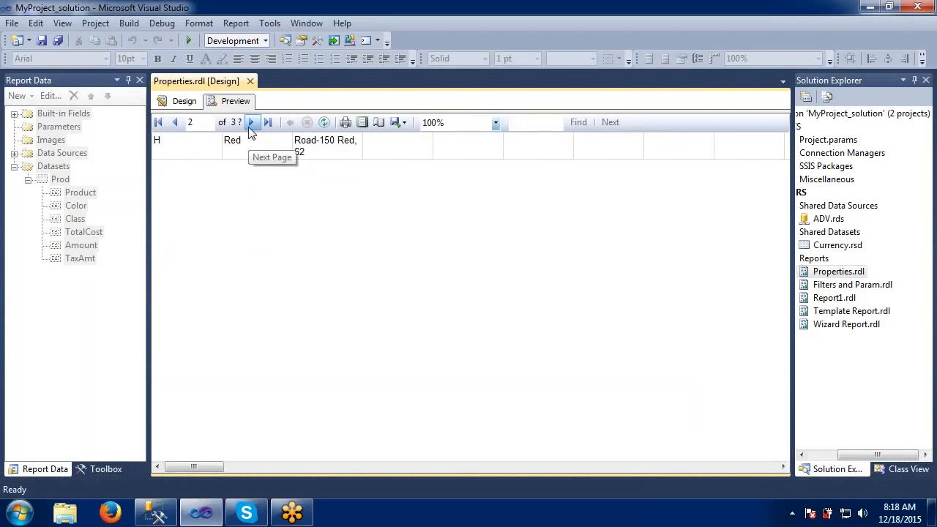
pyautogui.click(251, 123)
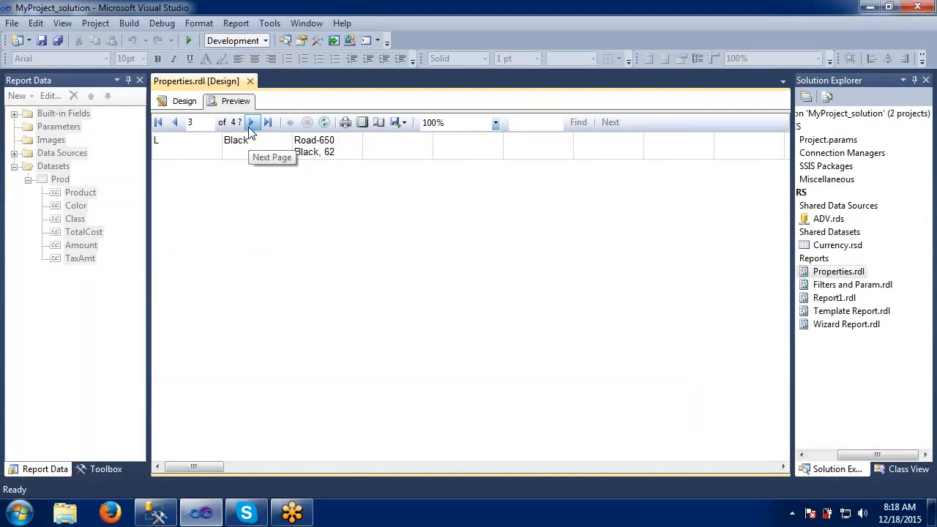
pyautogui.click(249, 127)
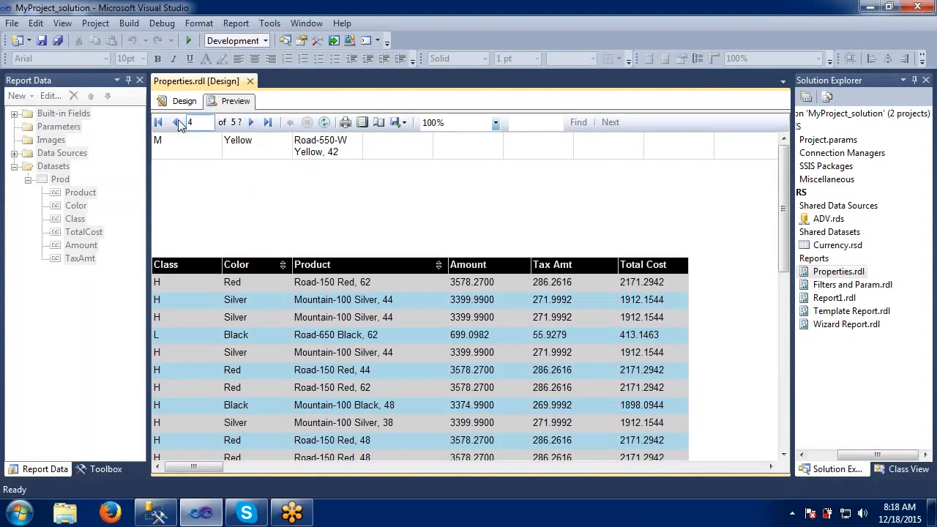
pyautogui.click(160, 123)
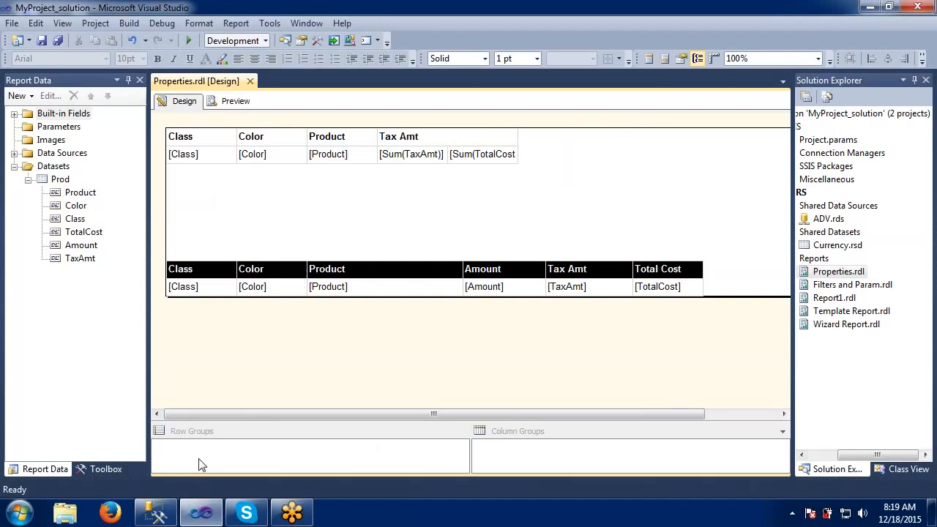
# Step: Turn off page breaks between each instance of the matrix's Class row group and preview the report
pyautogui.doubleClick(249, 153)
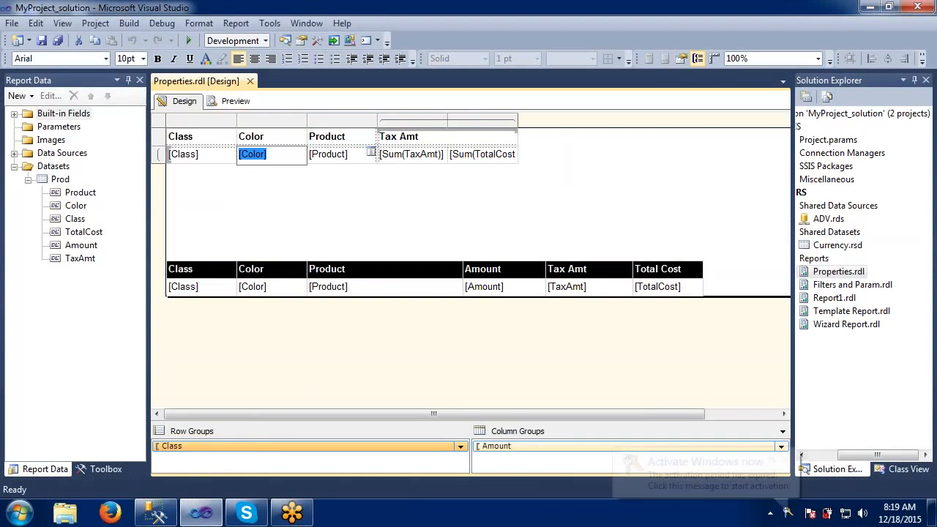
pyautogui.click(335, 154)
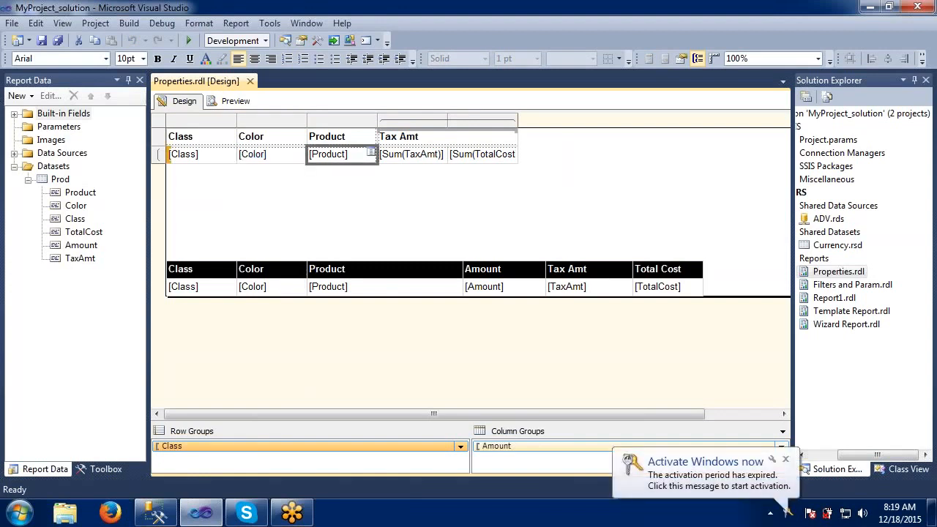
pyautogui.rightClick(284, 448)
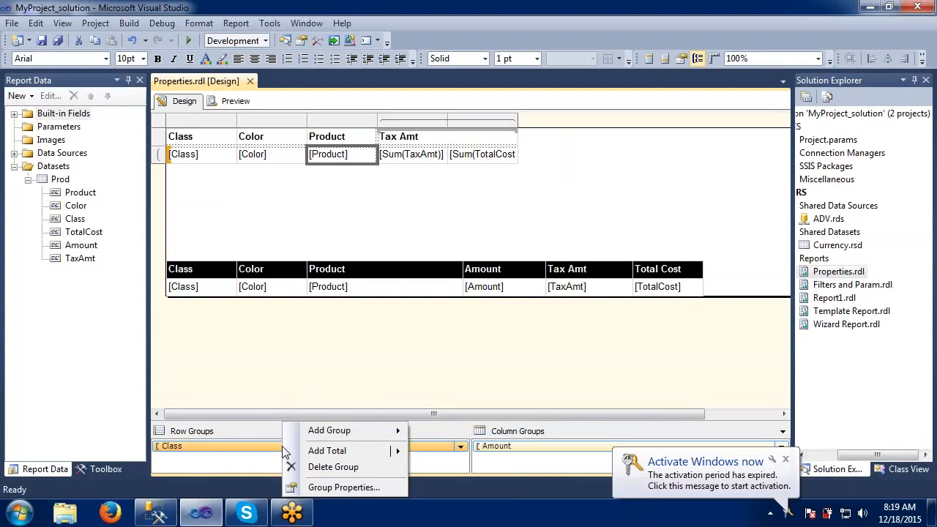
pyautogui.click(306, 486)
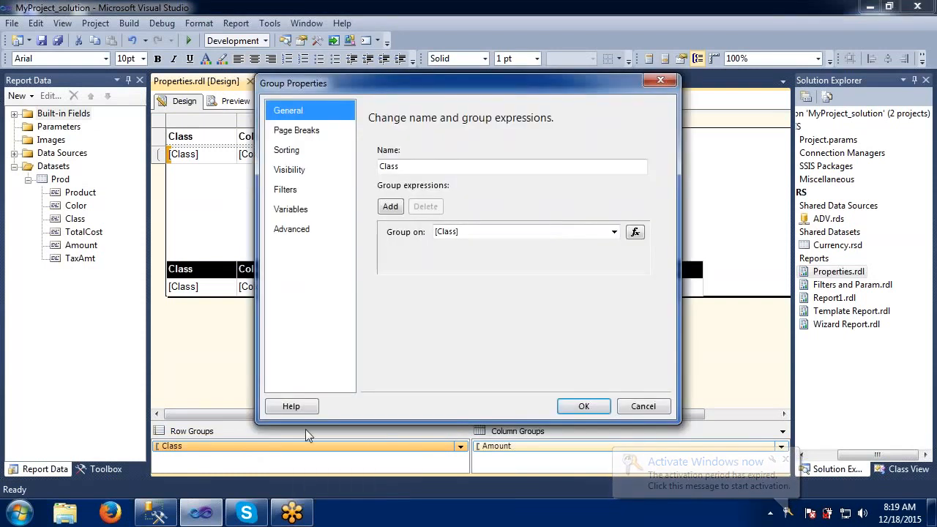
pyautogui.click(284, 132)
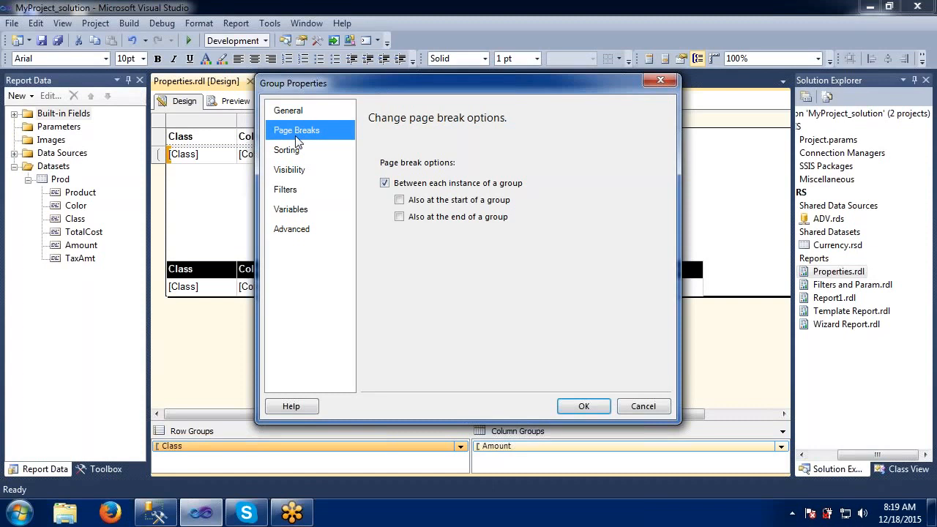
pyautogui.moveTo(400, 92); pyautogui.dragTo(450, 60)
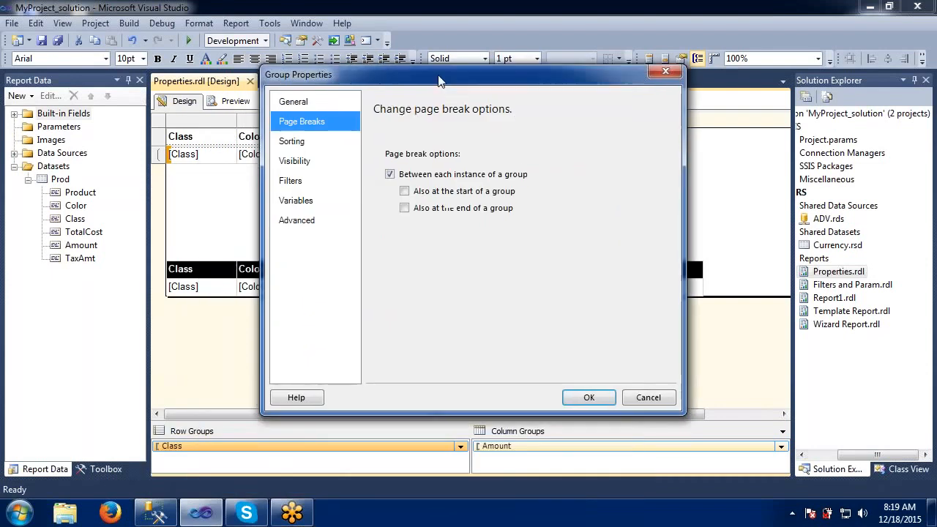
pyautogui.click(388, 170)
pyautogui.click(336, 142)
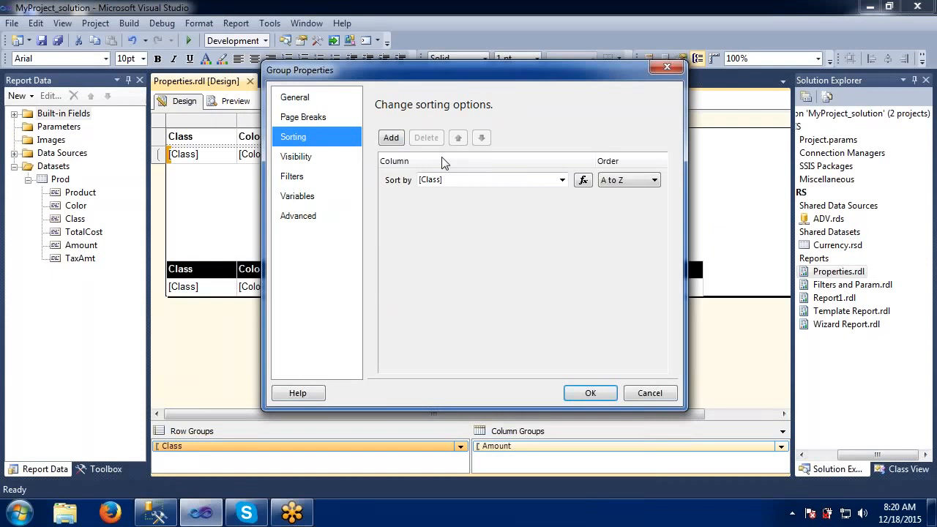
pyautogui.click(590, 394)
pyautogui.click(269, 175)
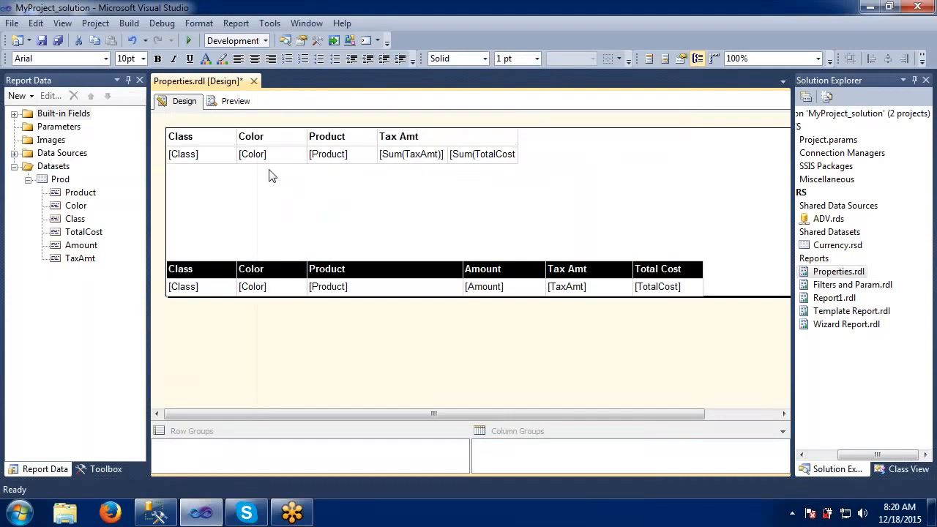
pyautogui.click(227, 101)
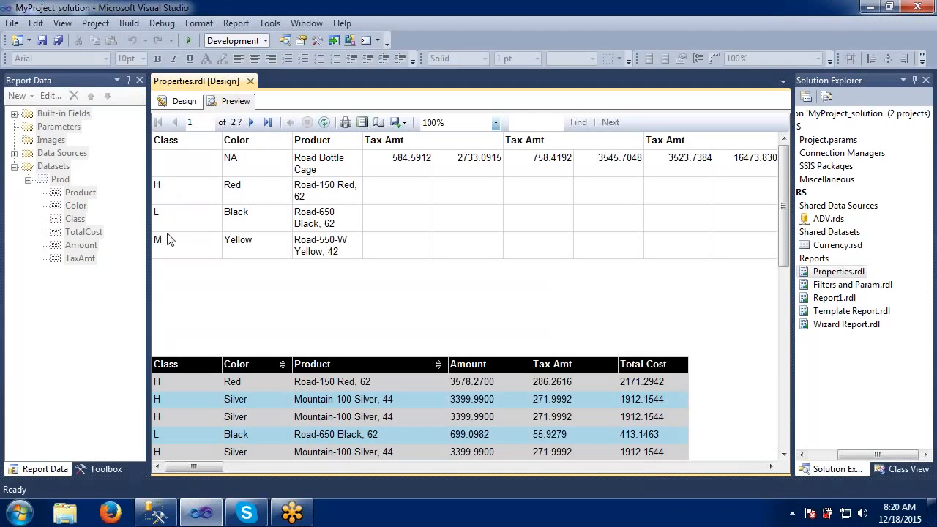
# Step: Return to the report design, sort the matrix's Class row group by Color from Z to A, and preview the report
pyautogui.click(183, 102)
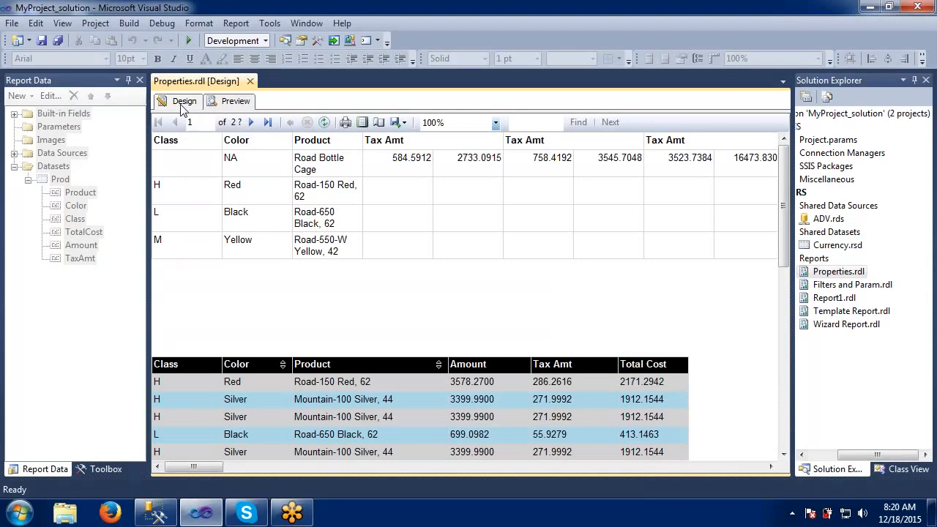
pyautogui.click(358, 161)
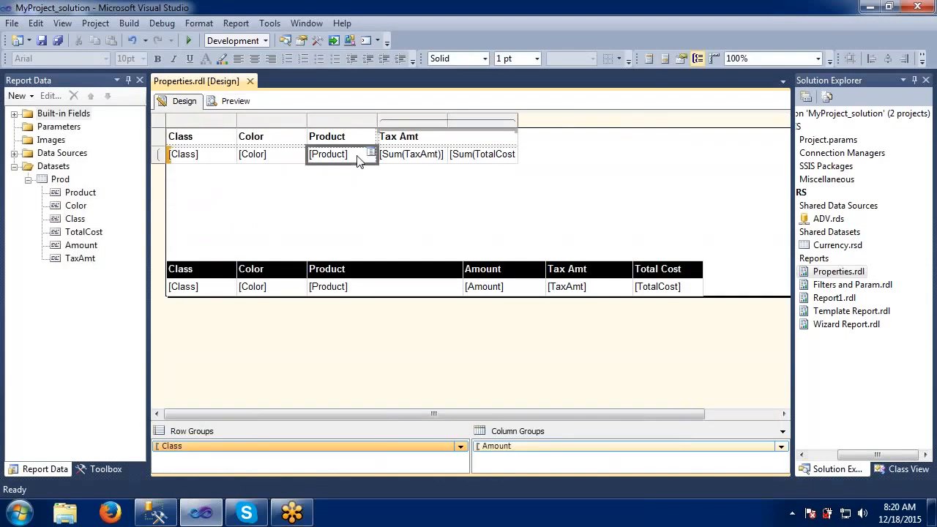
pyautogui.rightClick(360, 159)
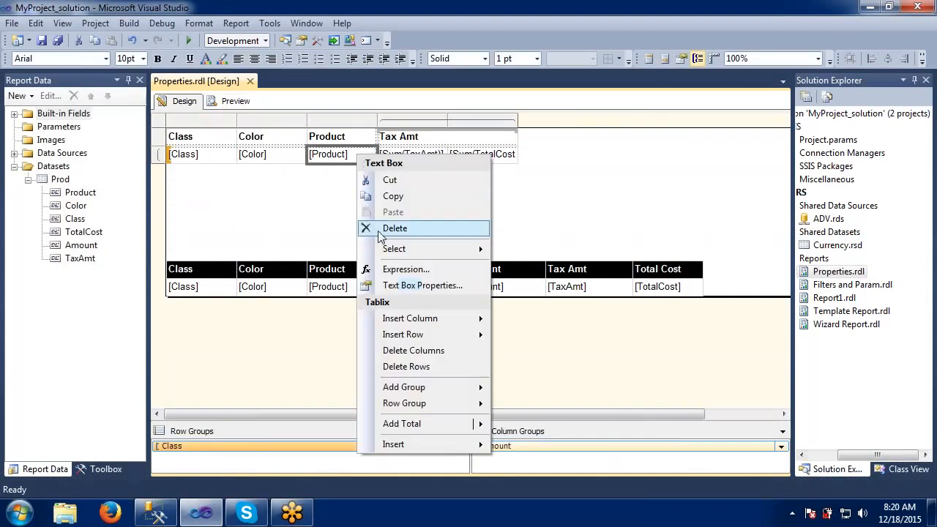
pyautogui.click(334, 447)
pyautogui.rightClick(333, 448)
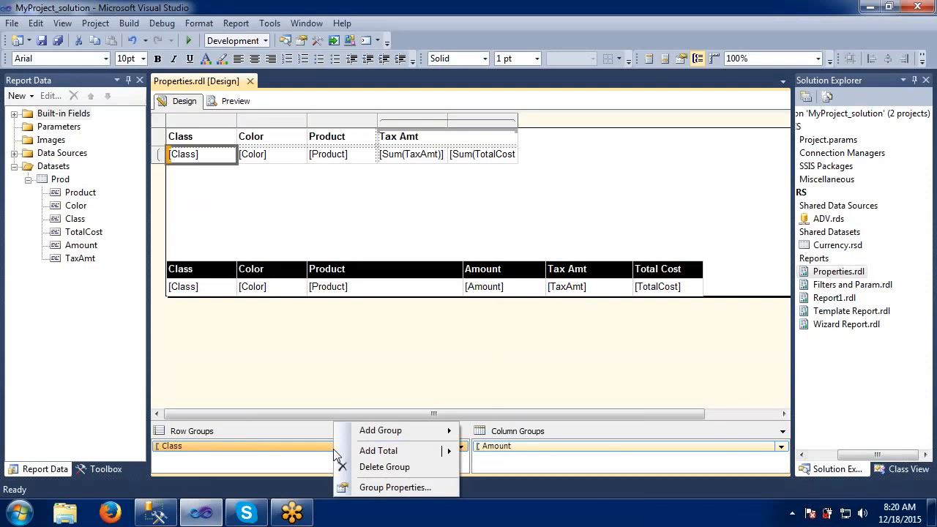
pyautogui.click(354, 487)
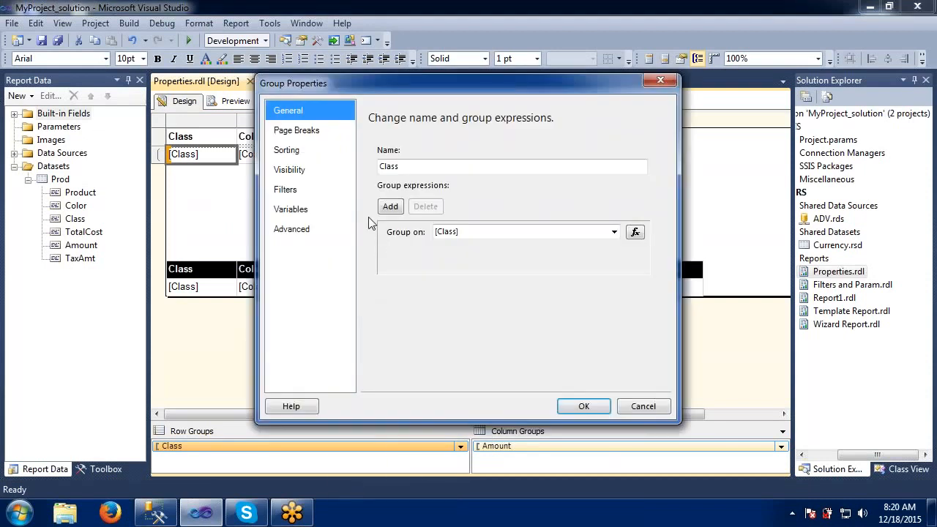
pyautogui.click(310, 153)
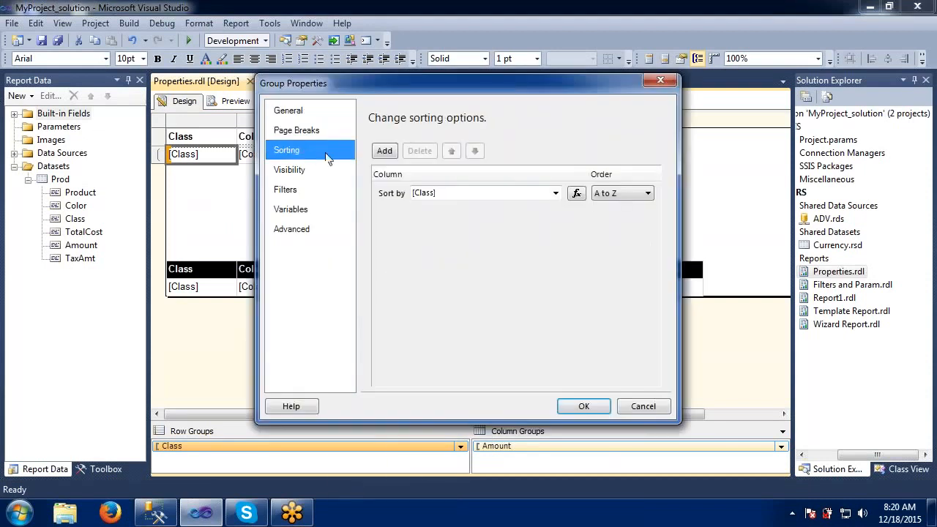
pyautogui.click(555, 192)
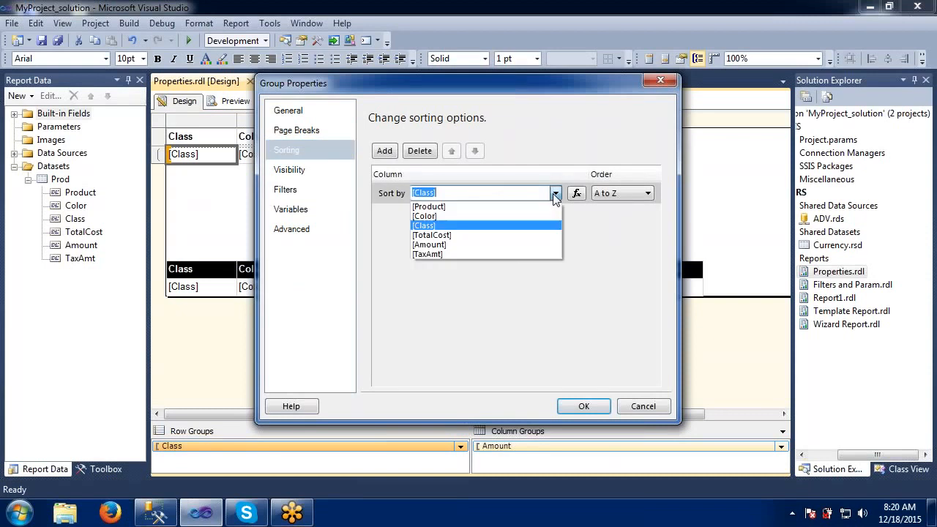
pyautogui.click(489, 216)
pyautogui.click(612, 193)
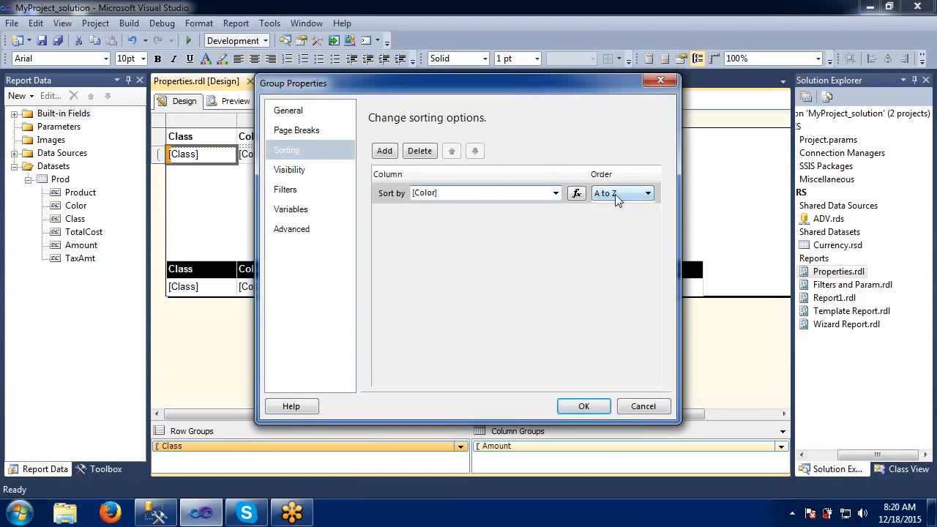
pyautogui.click(609, 213)
pyautogui.click(583, 406)
pyautogui.click(227, 102)
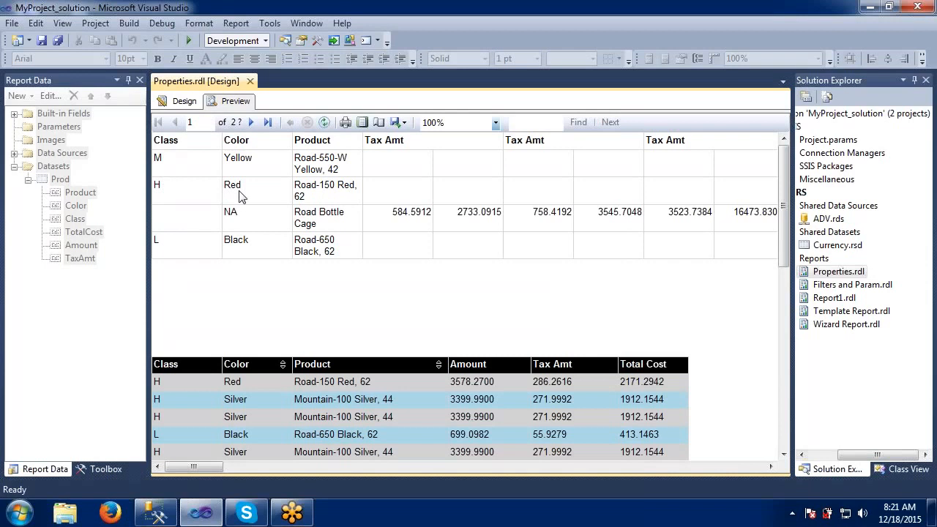
# Step: Return to the report design and set the Class row group's Color sort order to A to Z
pyautogui.click(183, 101)
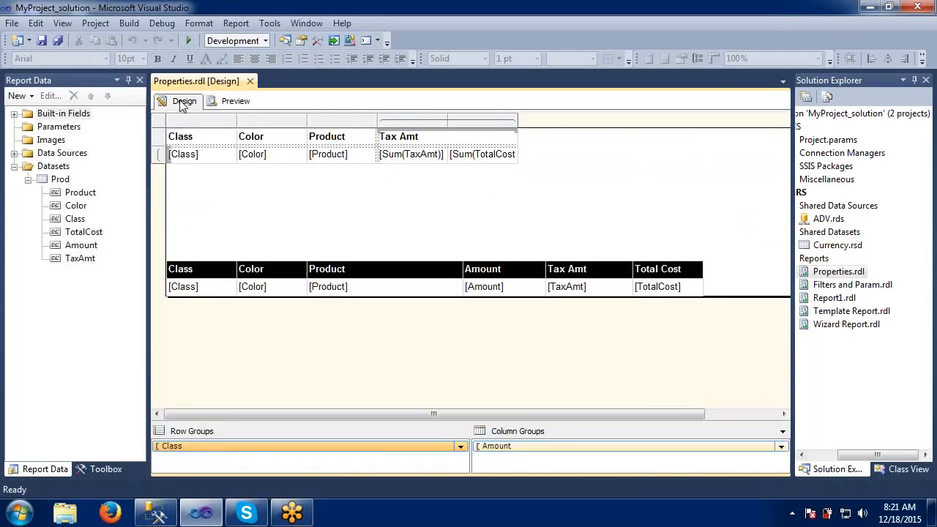
pyautogui.rightClick(322, 442)
pyautogui.click(349, 487)
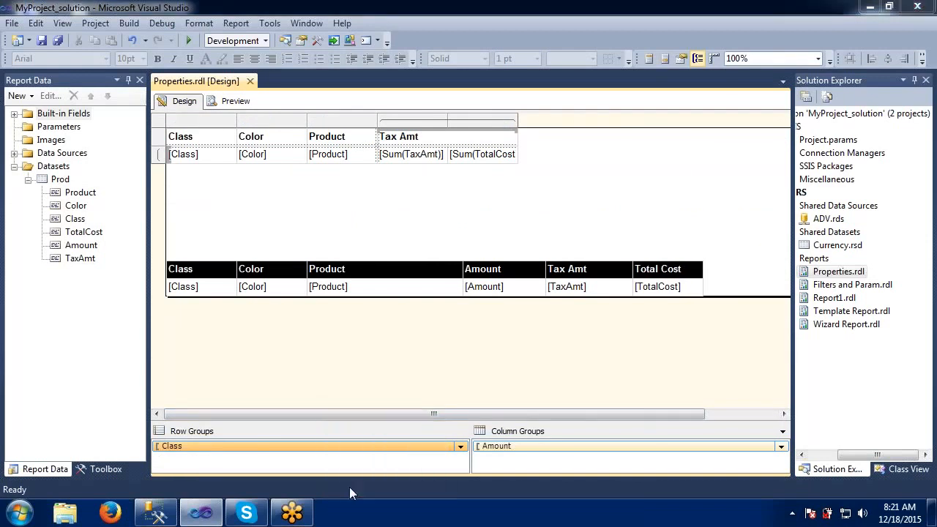
pyautogui.click(295, 153)
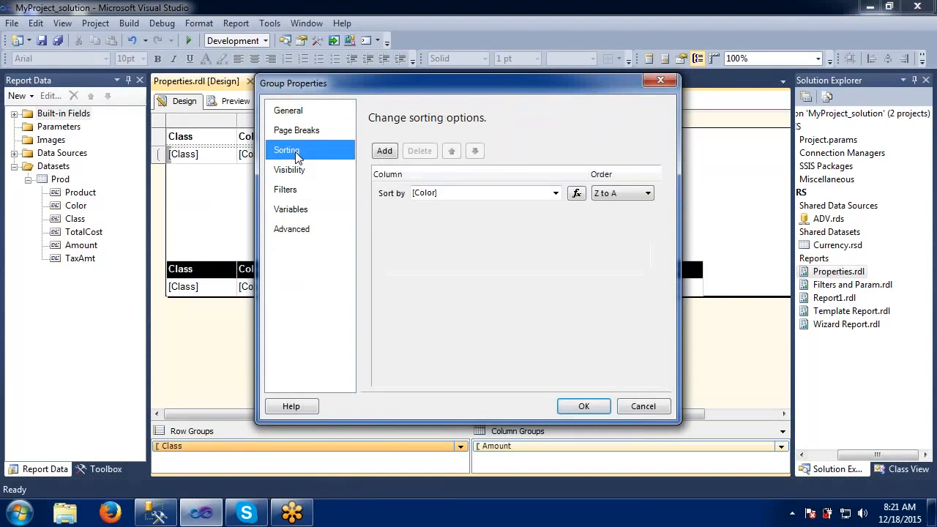
pyautogui.click(611, 193)
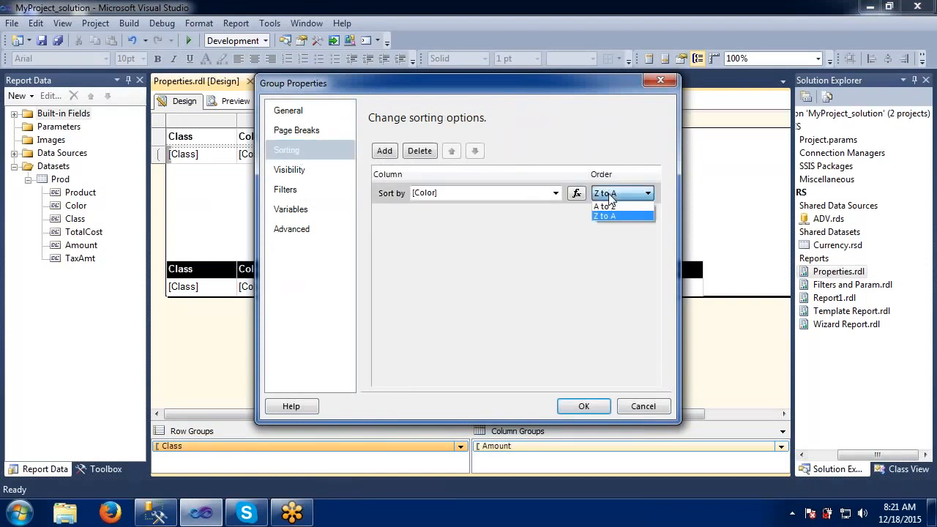
pyautogui.click(611, 207)
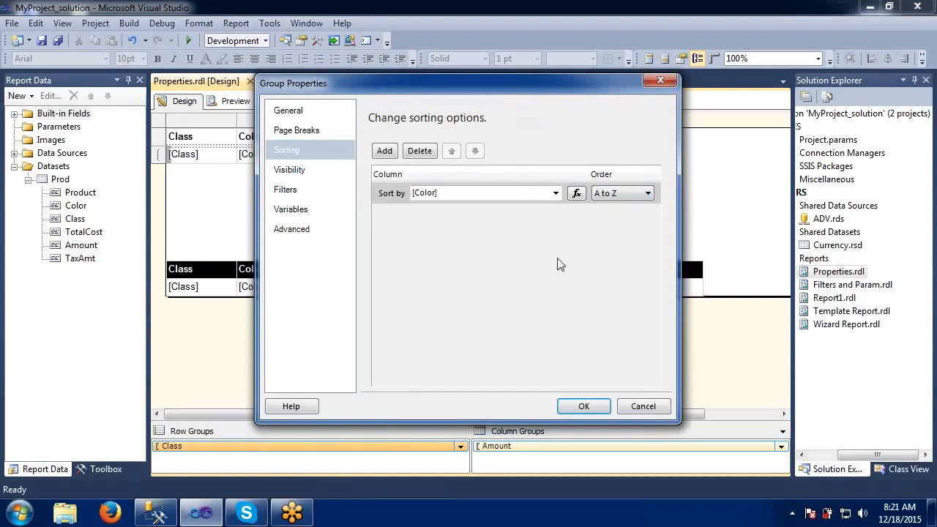
# Step: Set the Class row group to Hide when the report is initially run, and preview the report
pyautogui.click(288, 169)
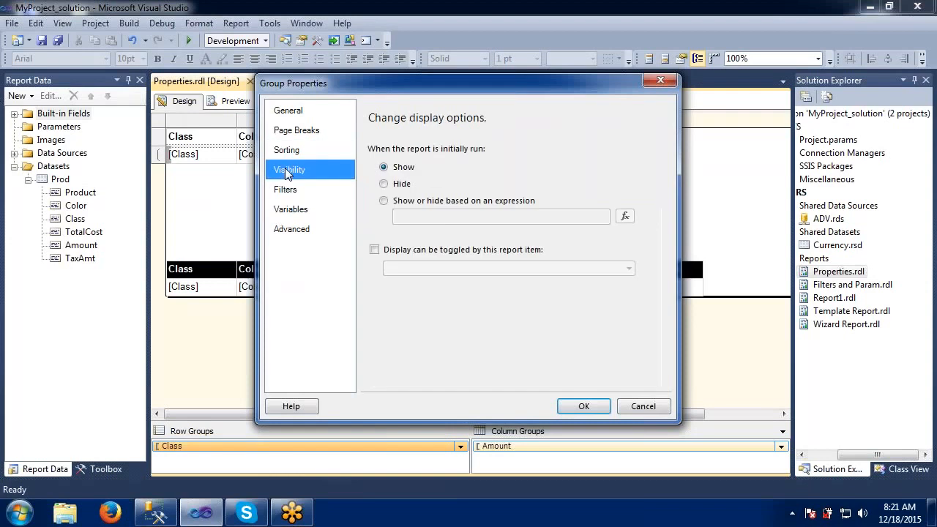
pyautogui.click(383, 184)
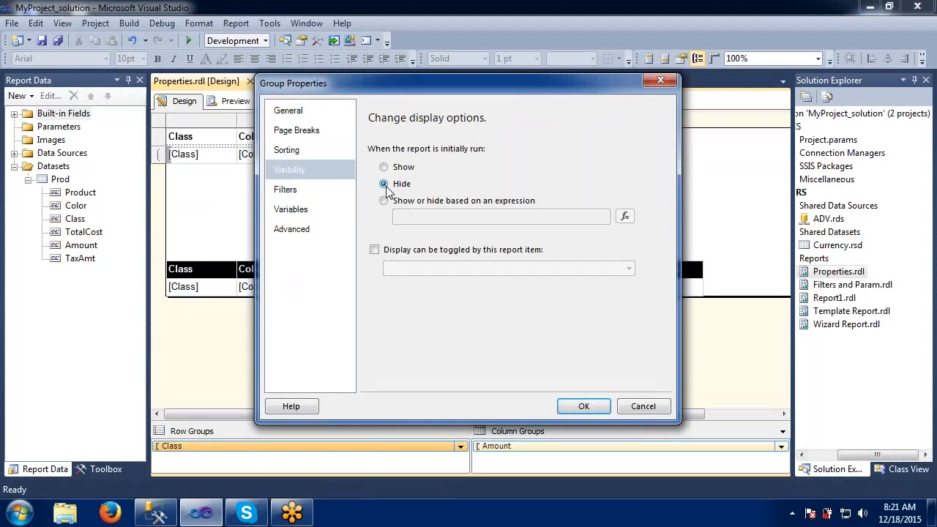
pyautogui.click(576, 406)
pyautogui.click(234, 102)
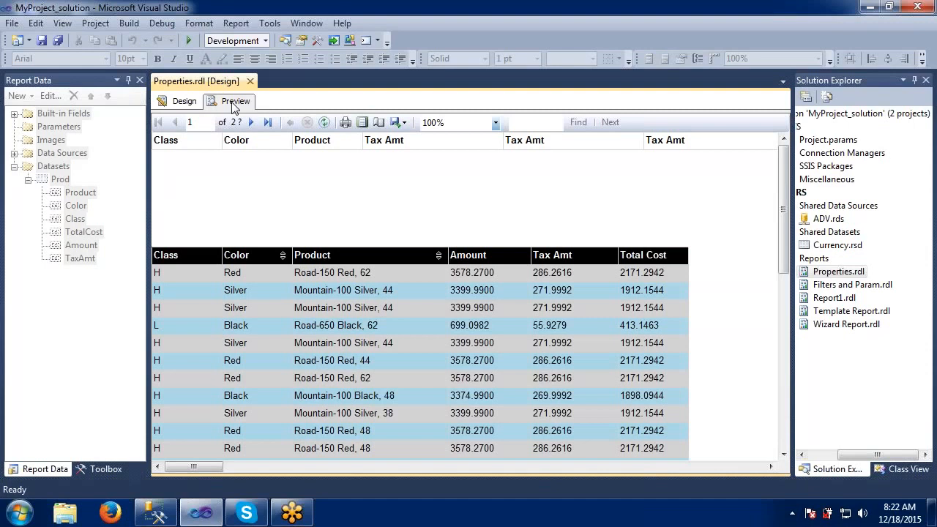
# Step: Return to the report design, select the matrix, and examine the add-group and add-total options of its Class row group
pyautogui.click(184, 102)
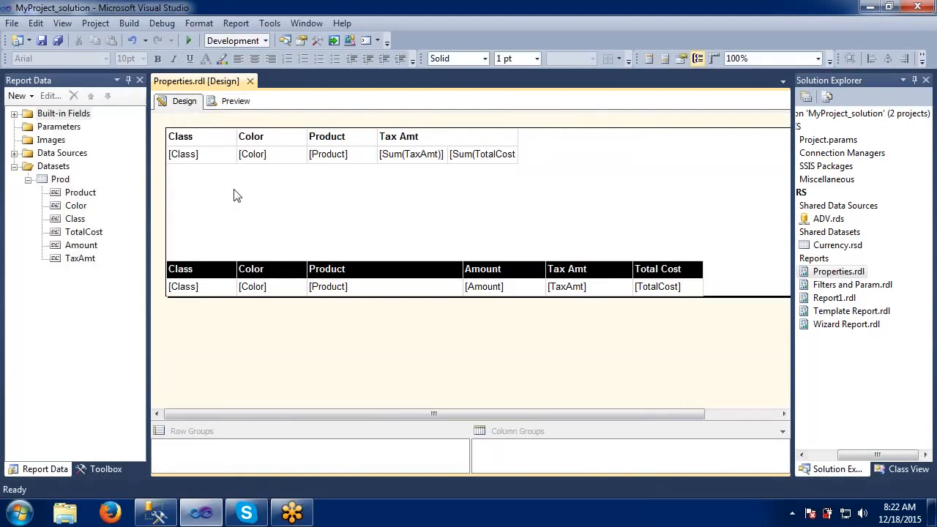
pyautogui.click(371, 154)
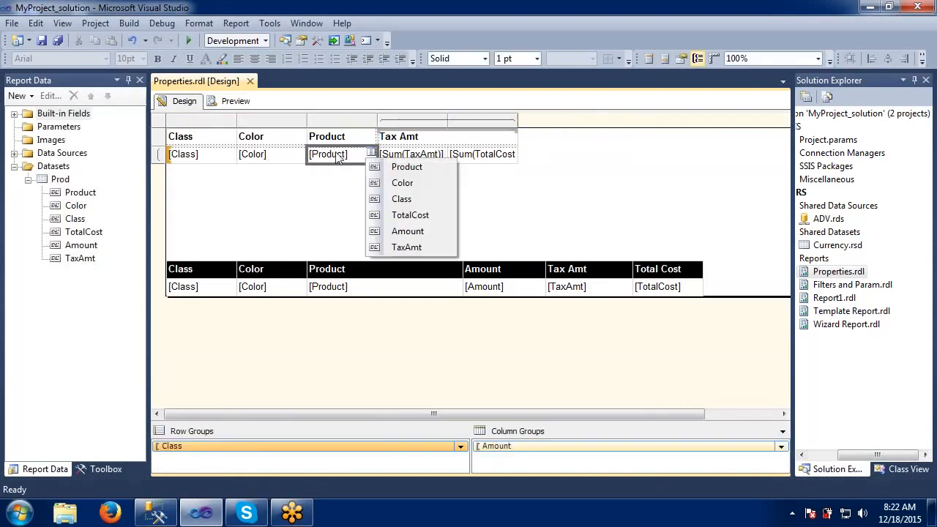
pyautogui.click(207, 155)
pyautogui.hotkey('shift', 'Right')
pyautogui.hotkey('shift', 'Right')
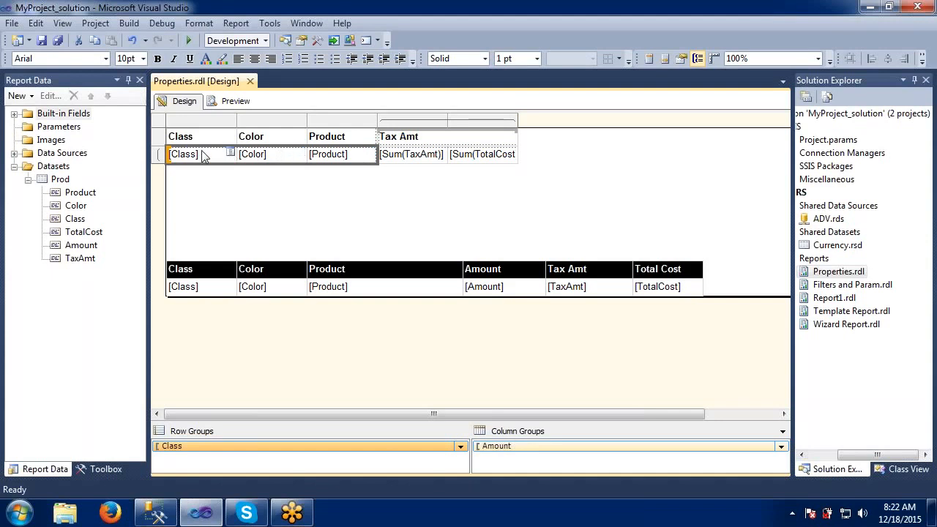
pyautogui.rightClick(461, 448)
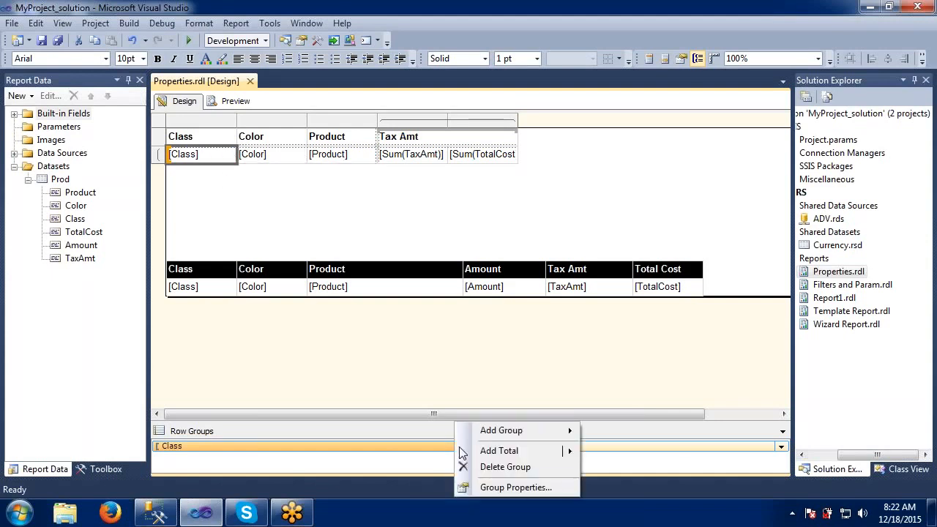
pyautogui.moveTo(474, 434)
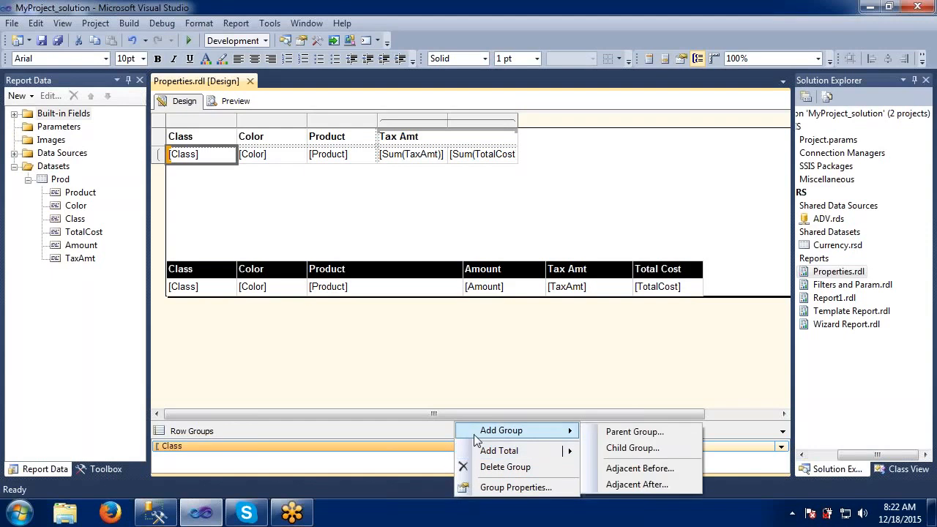
pyautogui.moveTo(480, 451)
# Step: Set the matrix's Class row group to Show when the report is initially run
pyautogui.click(357, 448)
pyautogui.rightClick(357, 448)
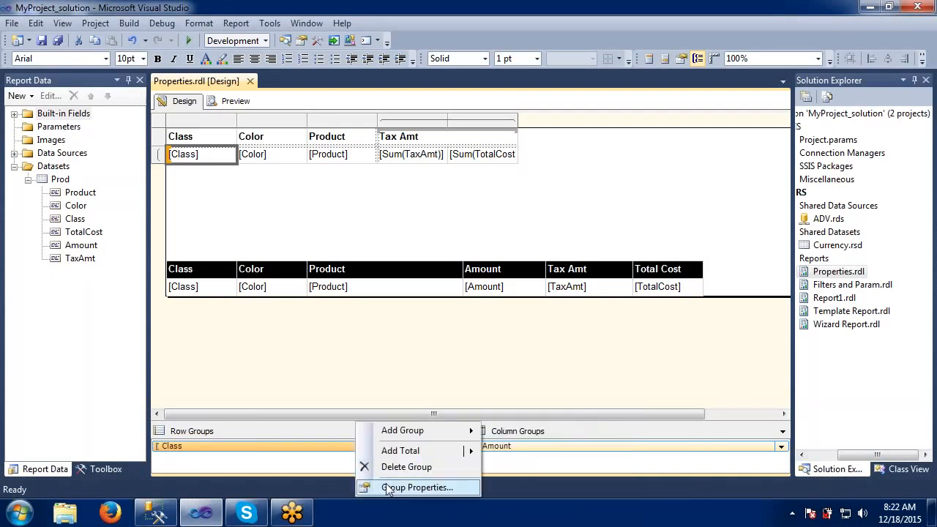
pyautogui.click(388, 488)
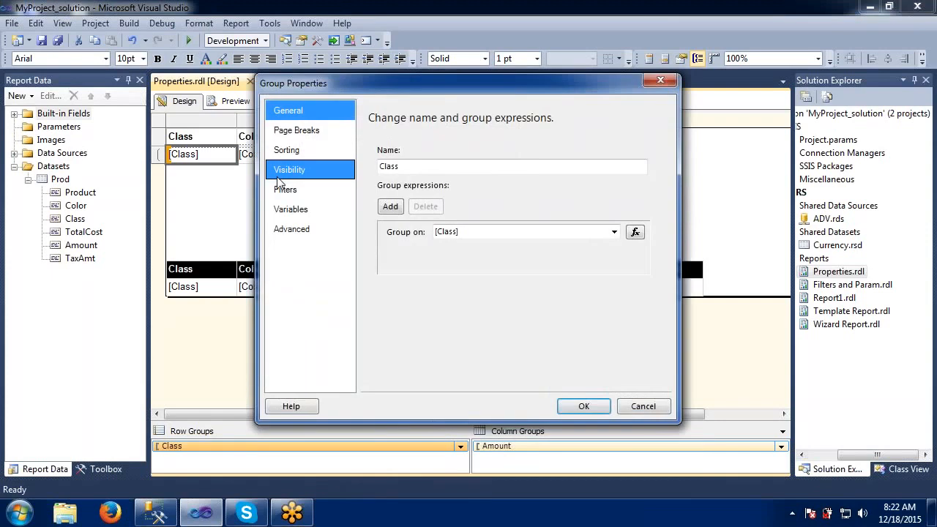
pyautogui.click(280, 175)
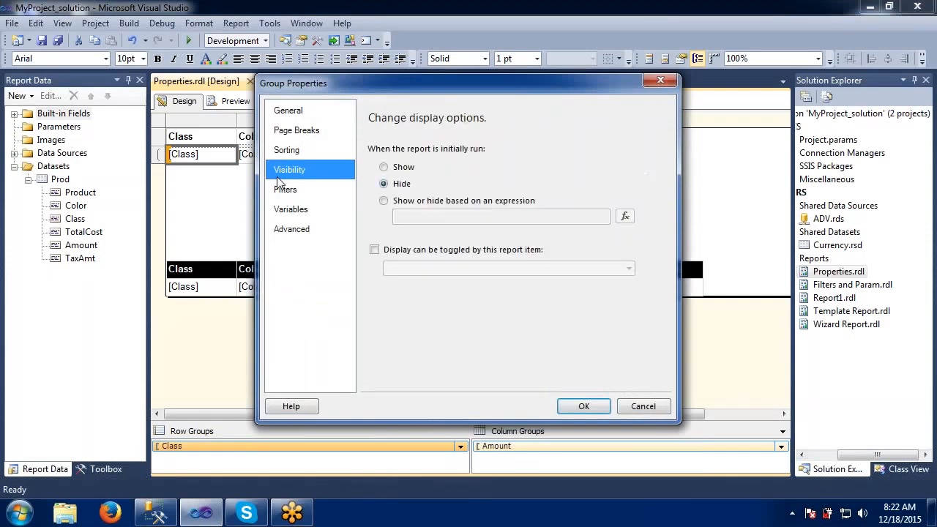
pyautogui.click(384, 201)
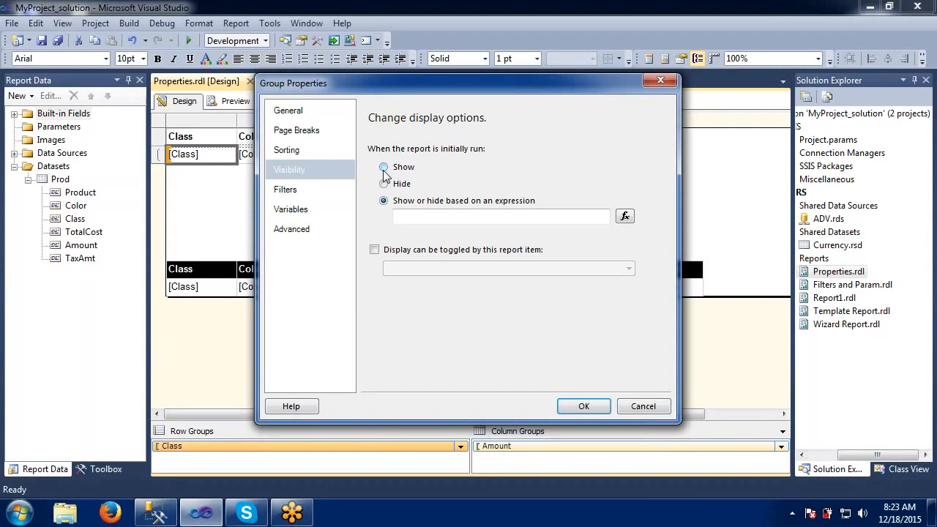
pyautogui.click(383, 168)
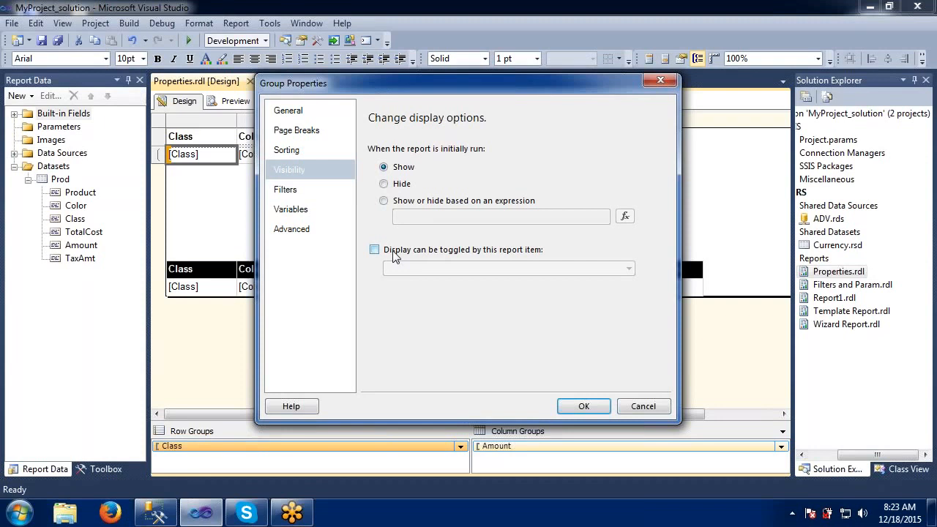
# Step: Add a filter to the Class row group that includes only [Class] = H, and check it in the report preview
pyautogui.click(300, 191)
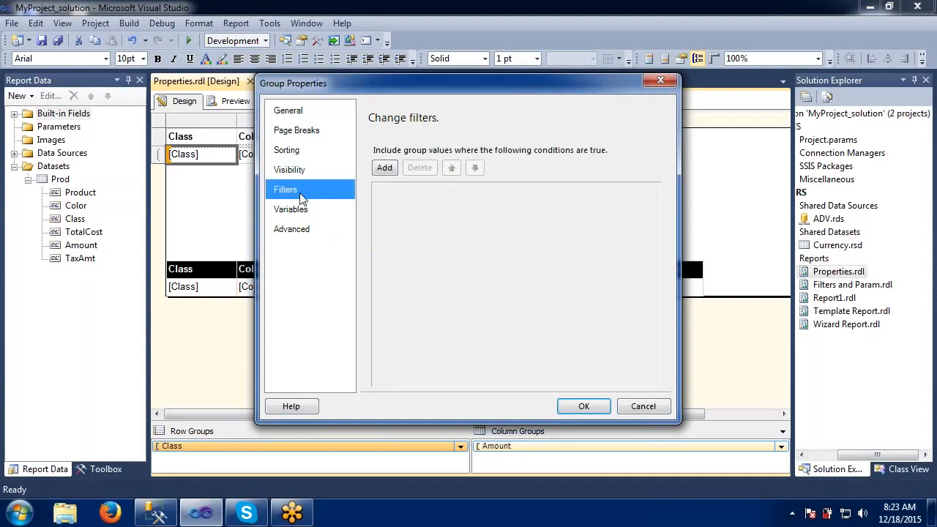
pyautogui.click(384, 169)
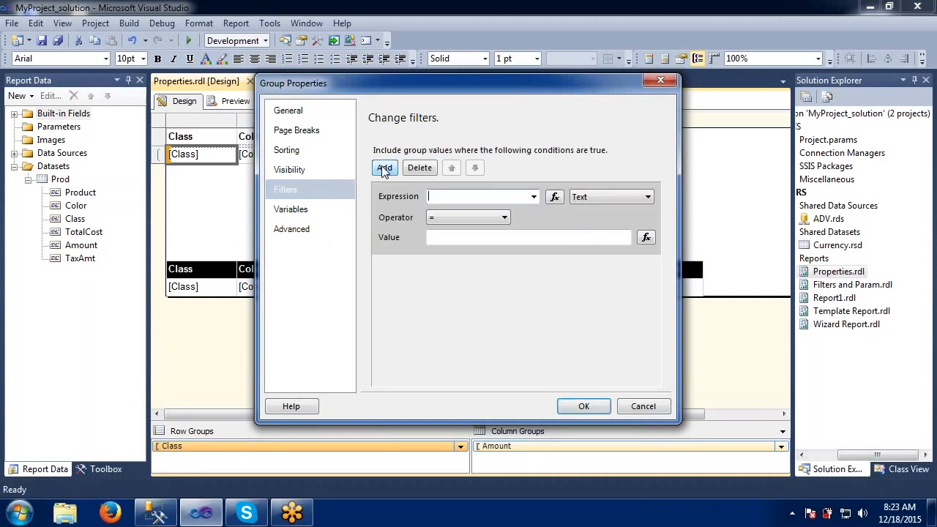
pyautogui.click(534, 197)
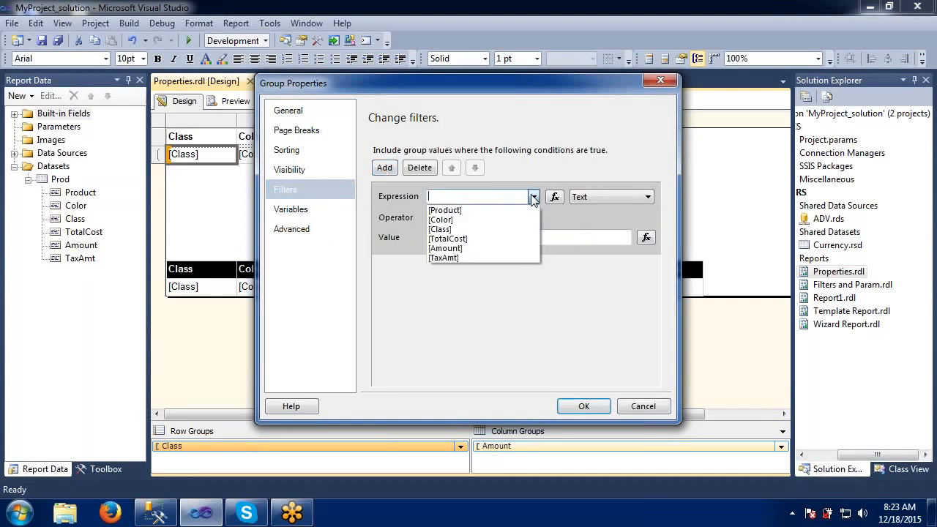
pyautogui.click(490, 229)
pyautogui.click(464, 239)
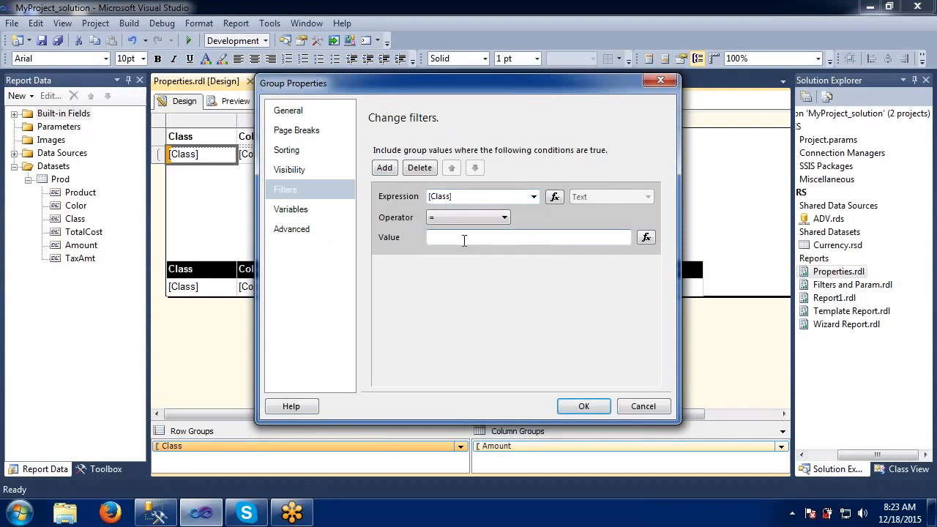
pyautogui.write('H')
pyautogui.click(582, 406)
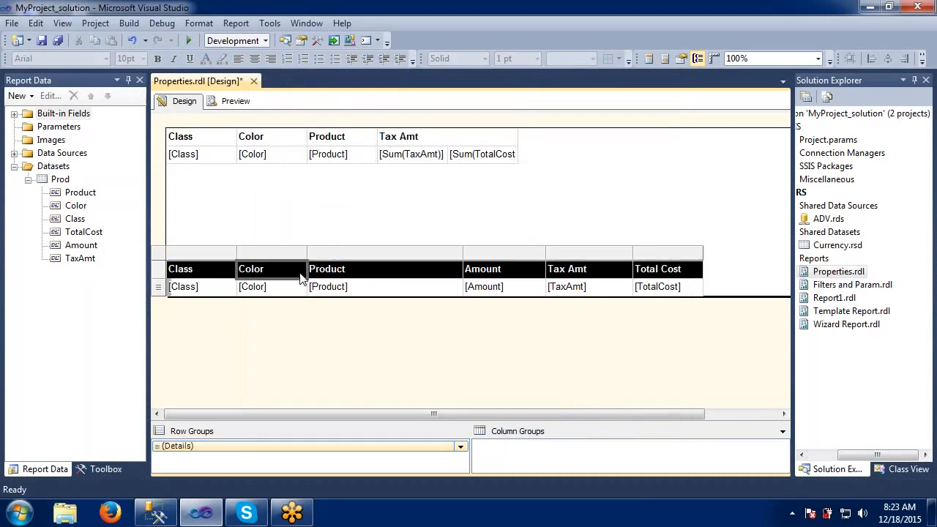
pyautogui.click(234, 102)
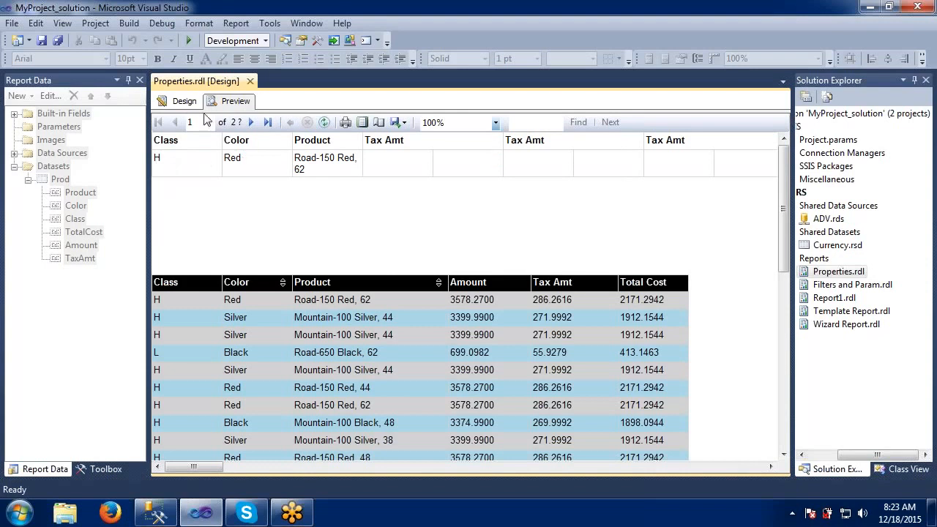
pyautogui.click(184, 102)
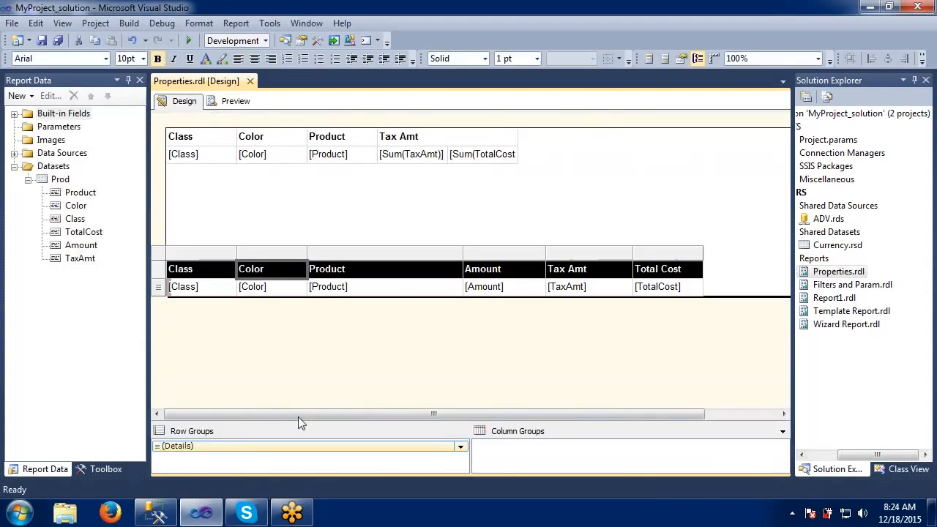
pyautogui.click(309, 446)
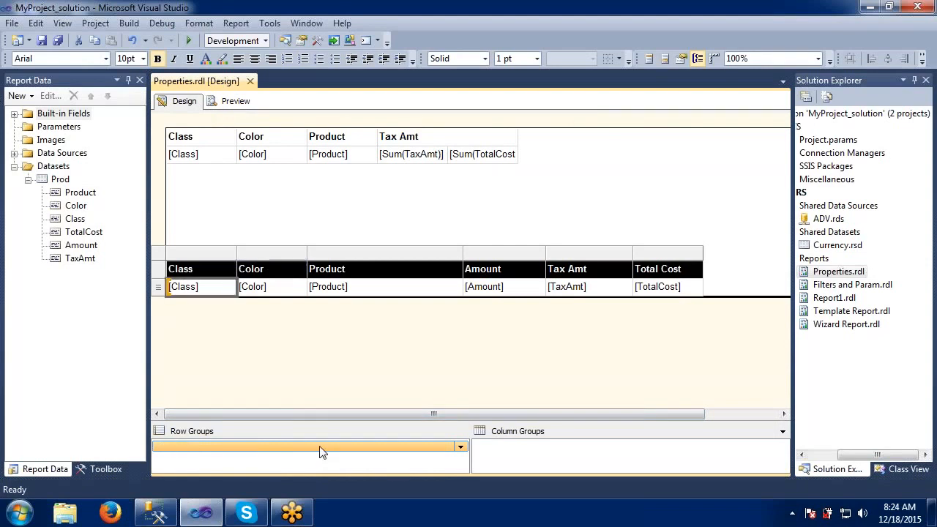
pyautogui.rightClick(320, 451)
pyautogui.click(359, 488)
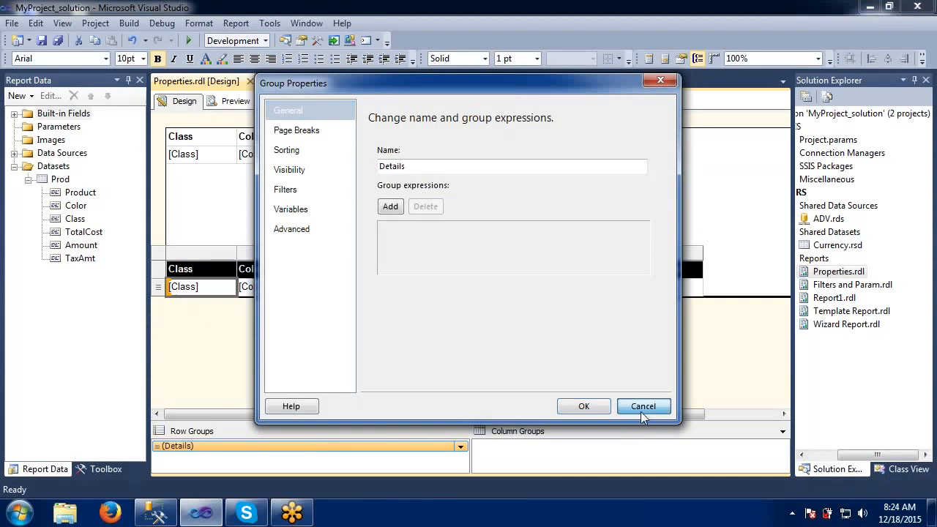
pyautogui.click(642, 407)
# Step: Delete the [Class] = H filter from the matrix's Class row group
pyautogui.click(229, 158)
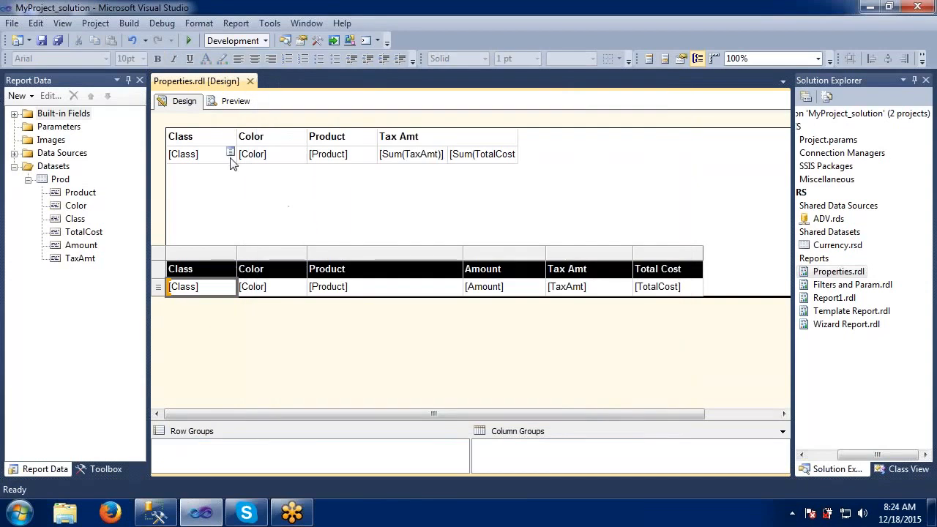
pyautogui.rightClick(299, 447)
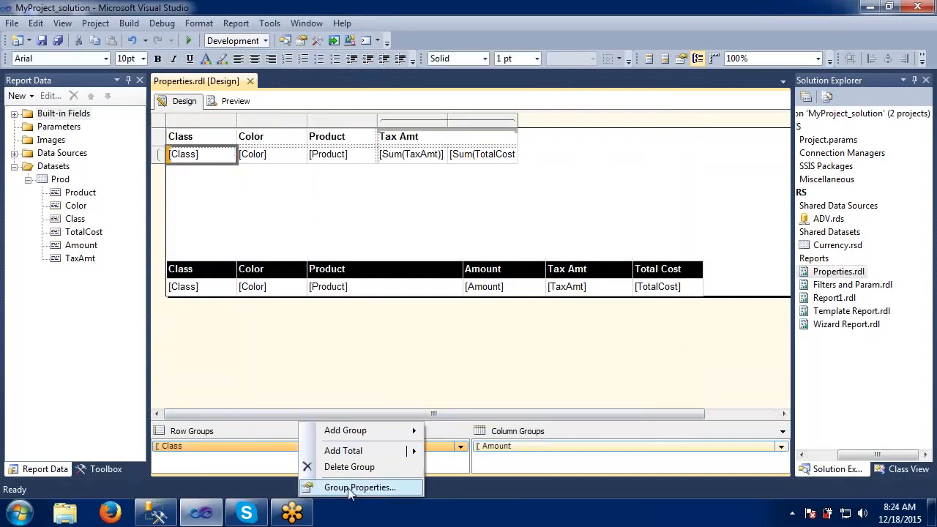
pyautogui.click(347, 487)
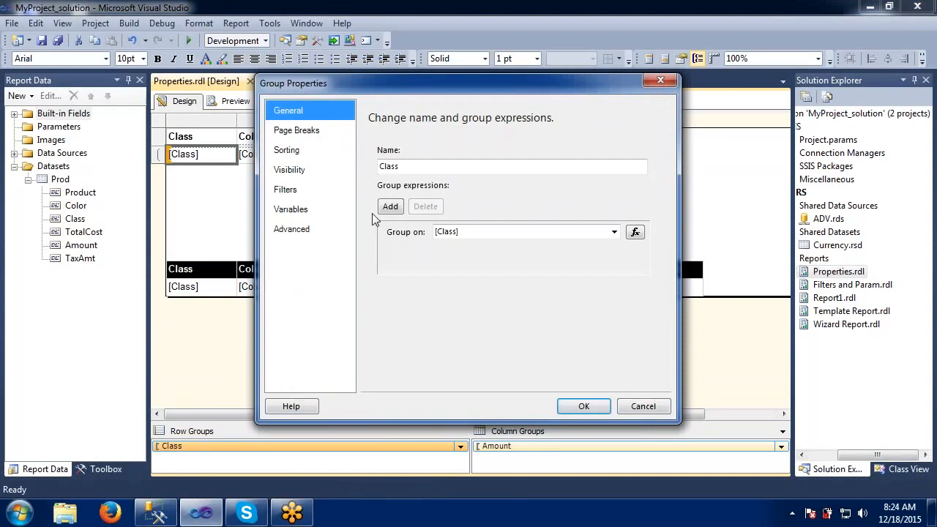
pyautogui.click(338, 191)
pyautogui.click(405, 188)
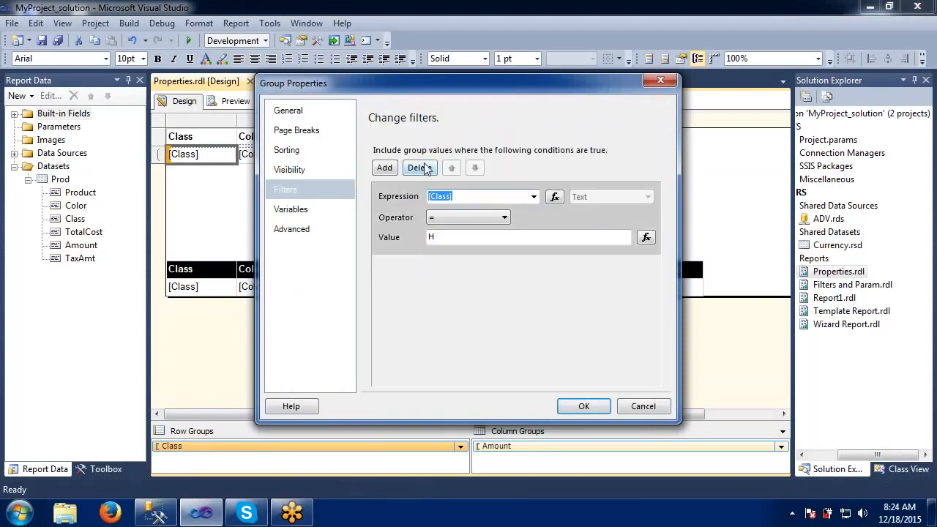
pyautogui.click(426, 169)
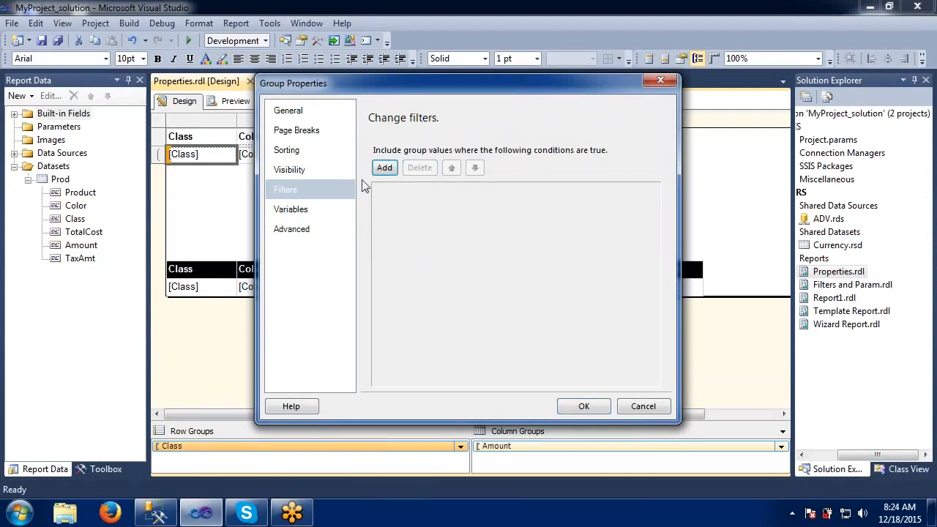
# Step: Try to add a group variable to the Class row group with the entries Test and 40
pyautogui.click(311, 210)
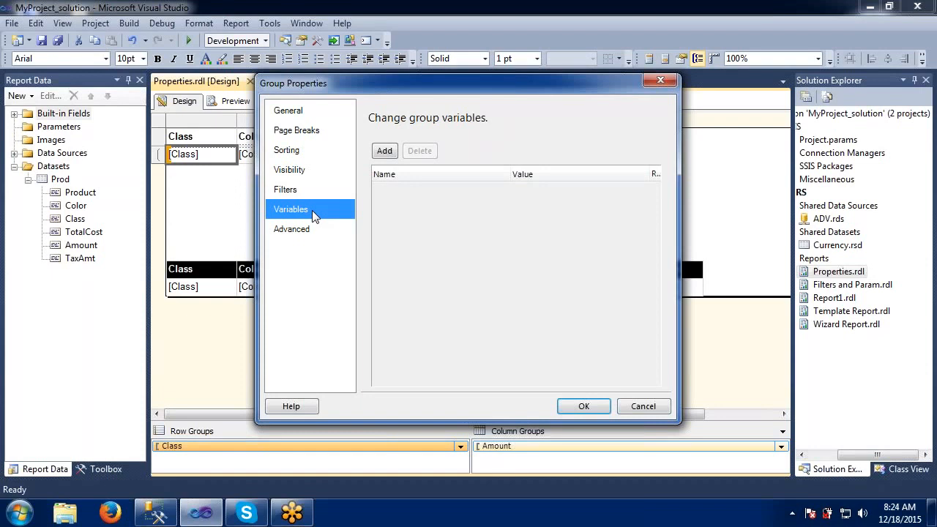
pyautogui.click(386, 152)
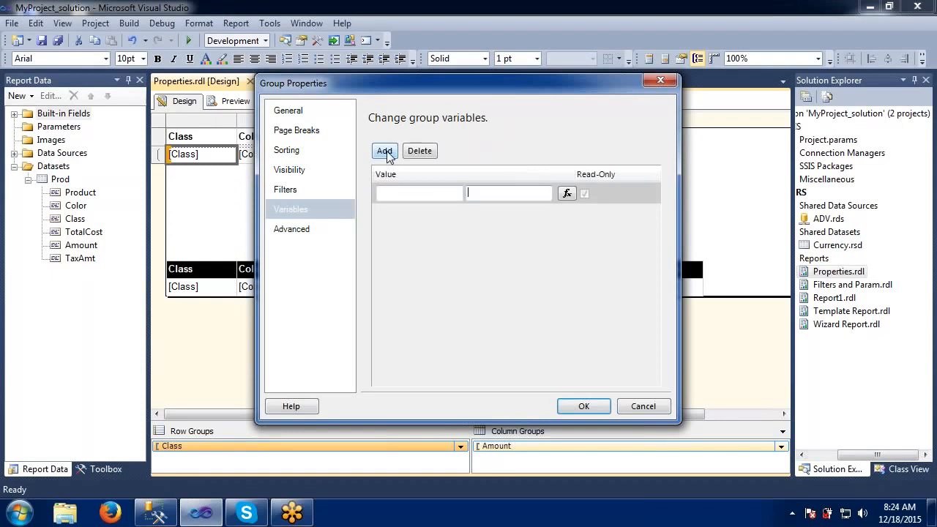
pyautogui.click(413, 194)
pyautogui.write('Test')
pyautogui.click(567, 194)
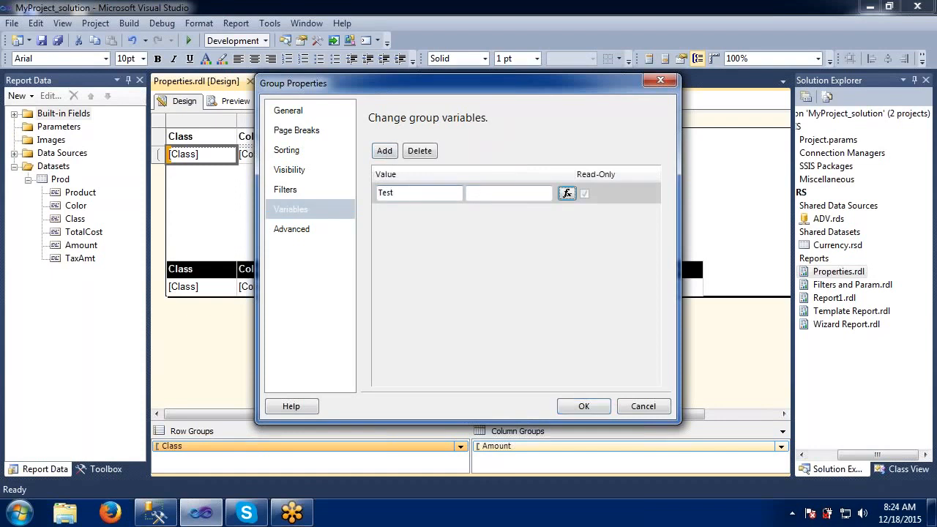
pyautogui.click(501, 192)
pyautogui.write('5')
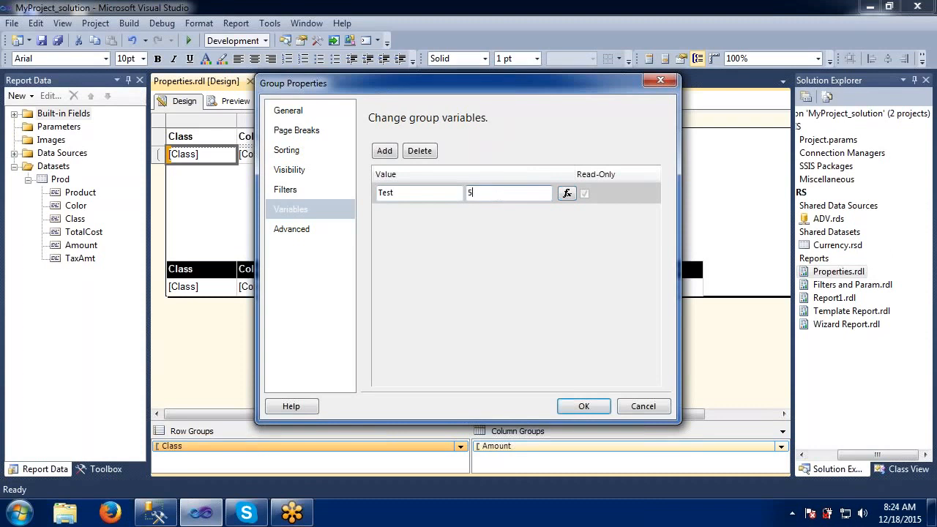
pyautogui.write('40')
pyautogui.click(582, 404)
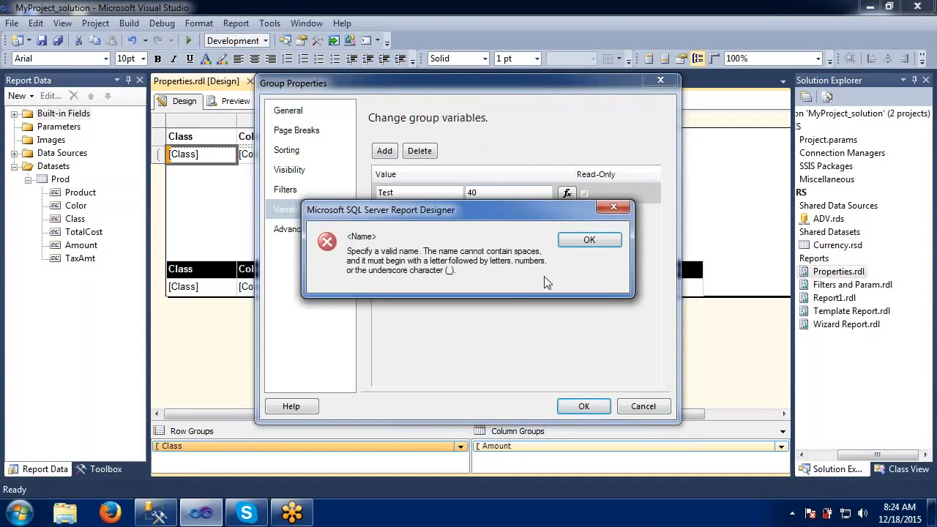
pyautogui.click(575, 243)
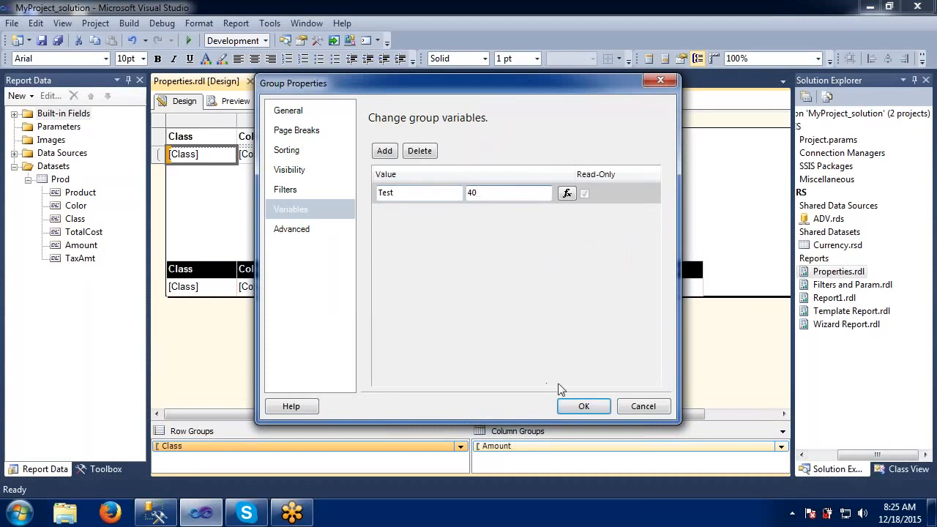
pyautogui.click(573, 407)
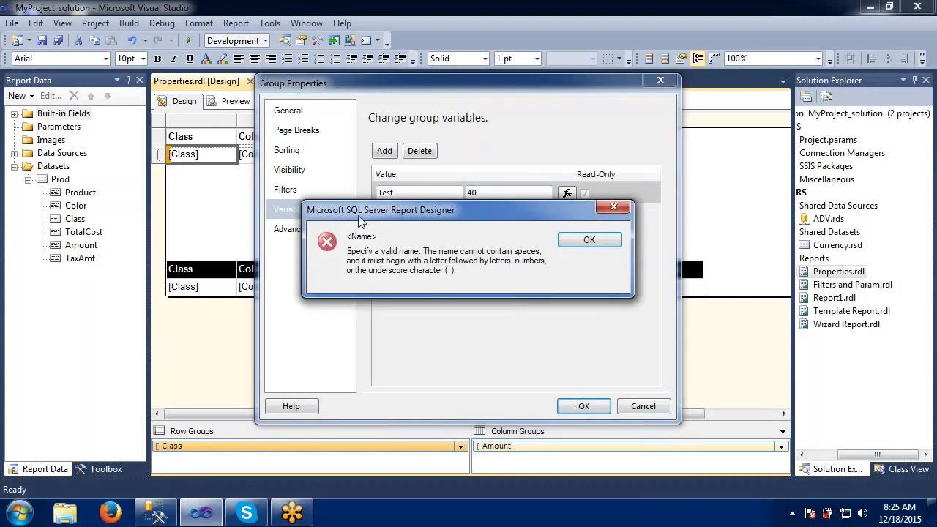
pyautogui.click(589, 240)
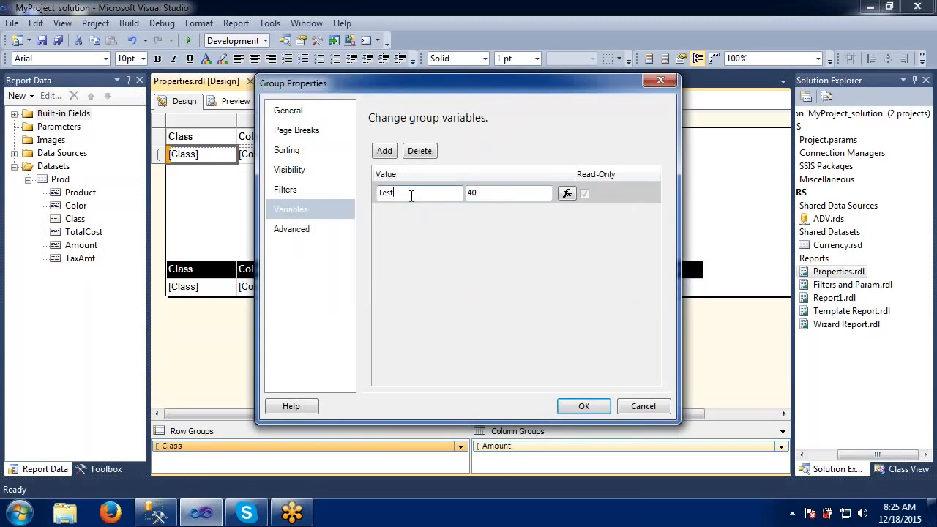
# Step: Try to define the Class row group's variable with the expression Test==40 in its first entry
pyautogui.press('Tab')
pyautogui.click(414, 195)
pyautogui.press('Tab')
pyautogui.press('Tab')
pyautogui.click(414, 195)
pyautogui.click(565, 194)
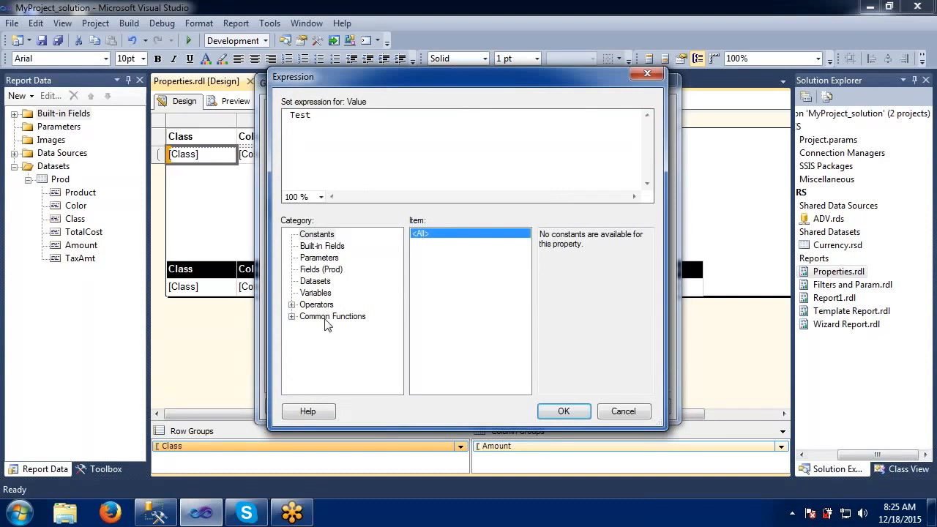
pyautogui.click(318, 293)
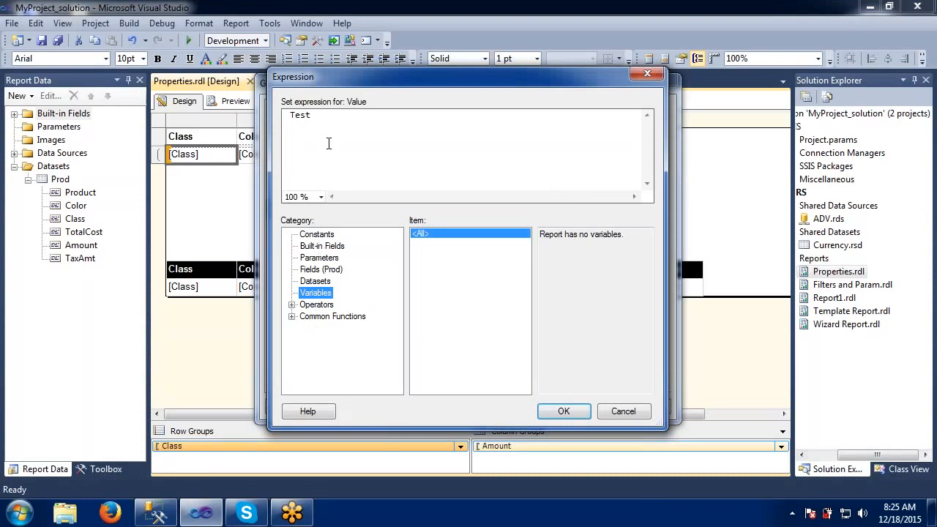
pyautogui.click(330, 117)
pyautogui.write('0')
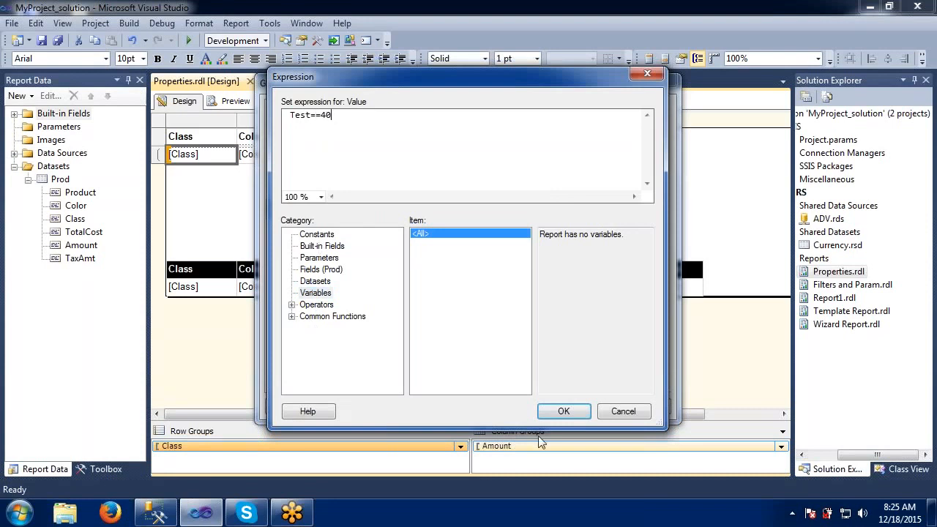
pyautogui.click(561, 414)
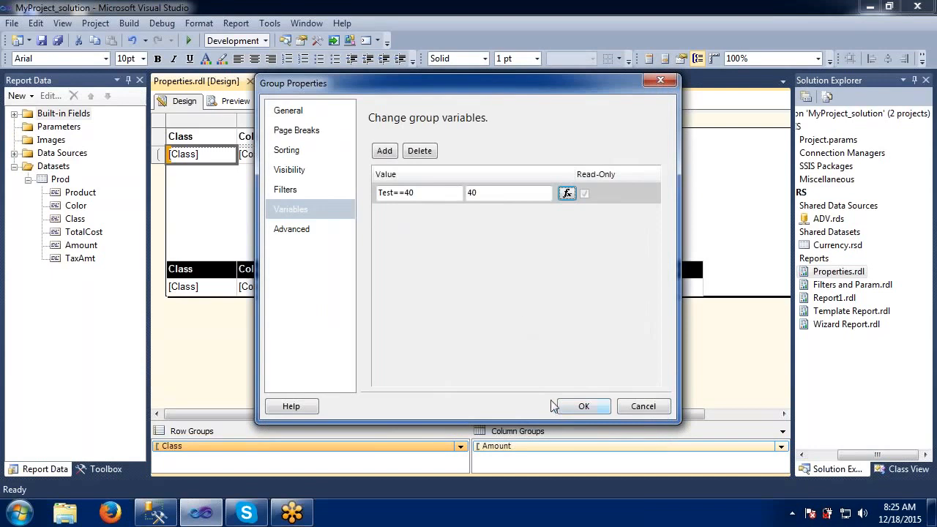
pyautogui.click(570, 413)
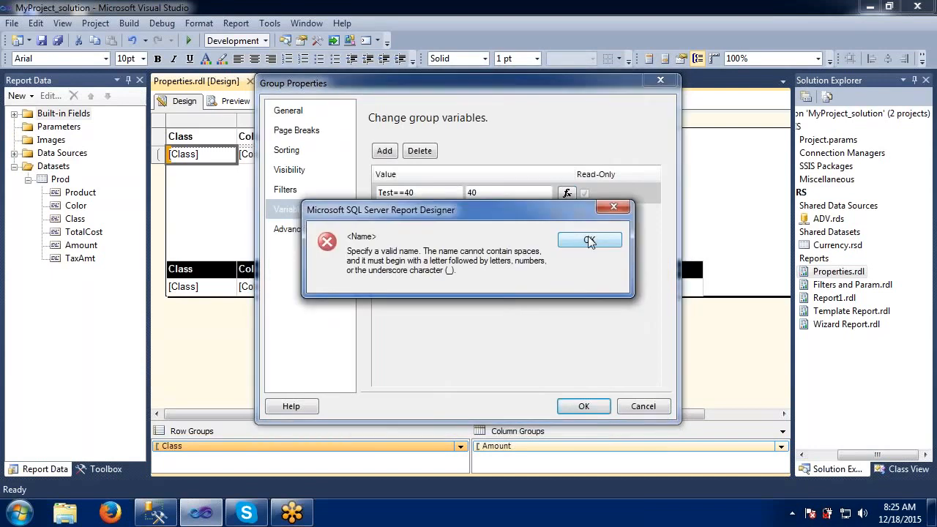
pyautogui.click(589, 238)
# Step: Define the Class row group's variable with the name Test and the value Testing, and apply it
pyautogui.press('BackSpace')
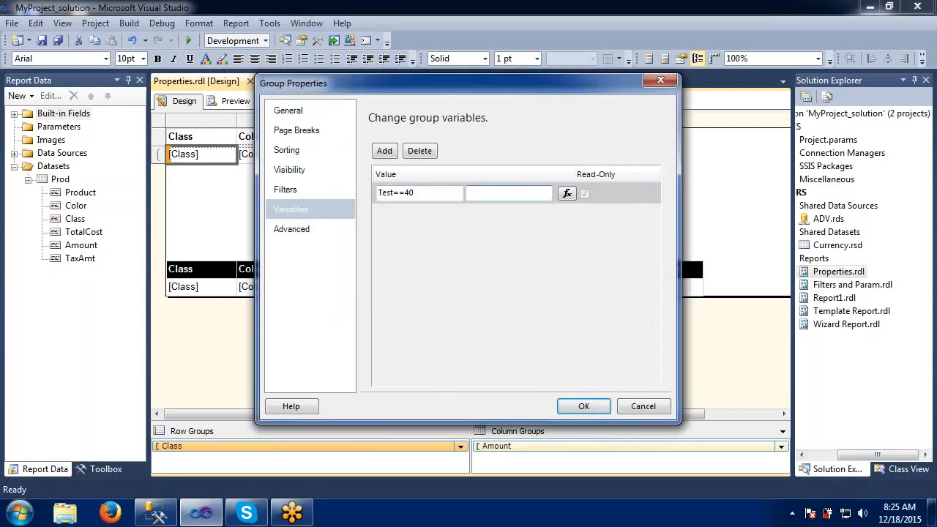
pyautogui.click(459, 193)
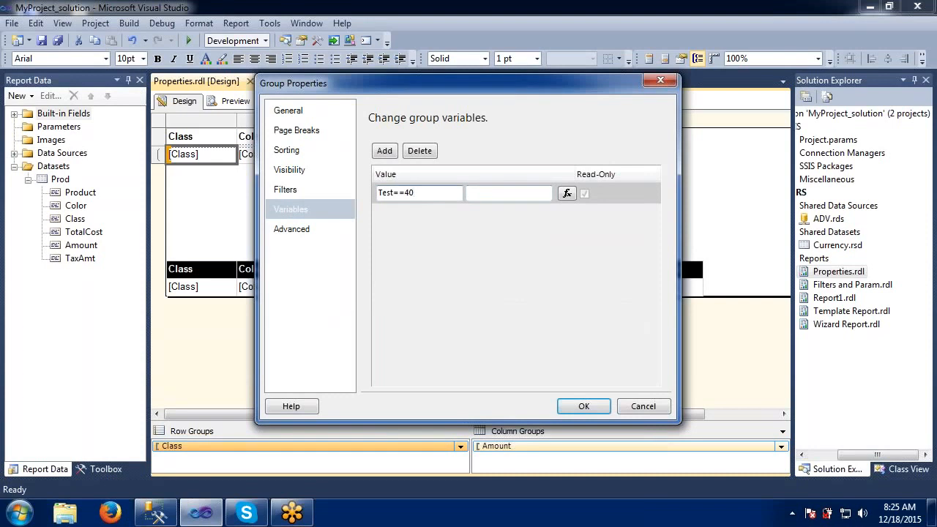
pyautogui.press('BackSpace')
pyautogui.press('BackSpace')
pyautogui.click(568, 193)
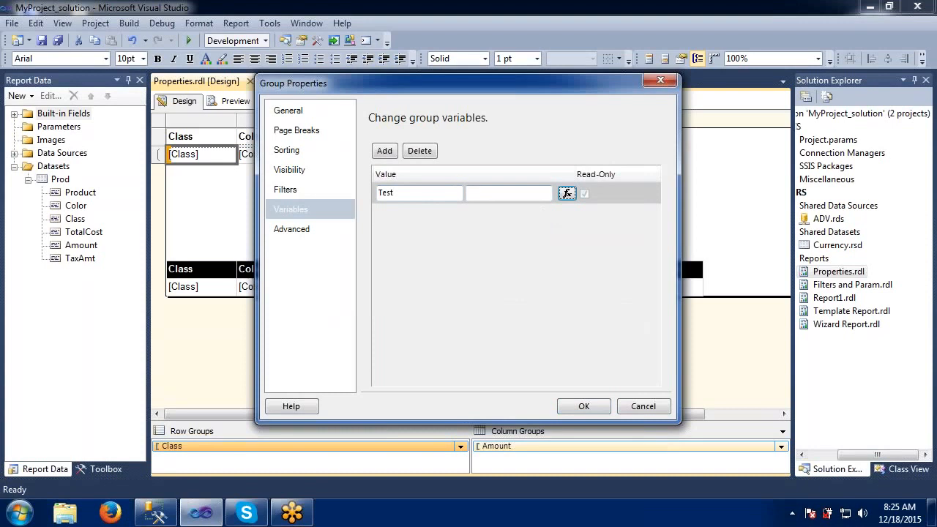
pyautogui.click(524, 192)
pyautogui.write('Test')
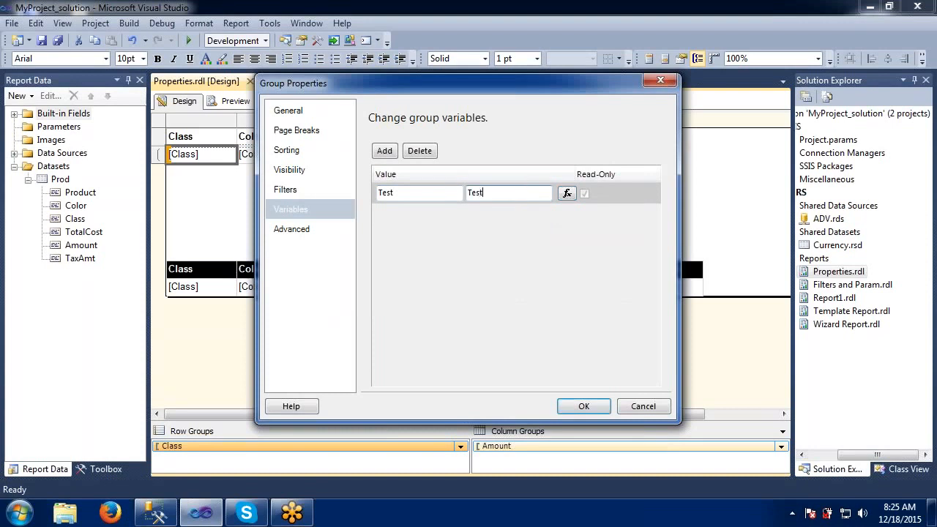
pyautogui.write('ing')
pyautogui.click(607, 408)
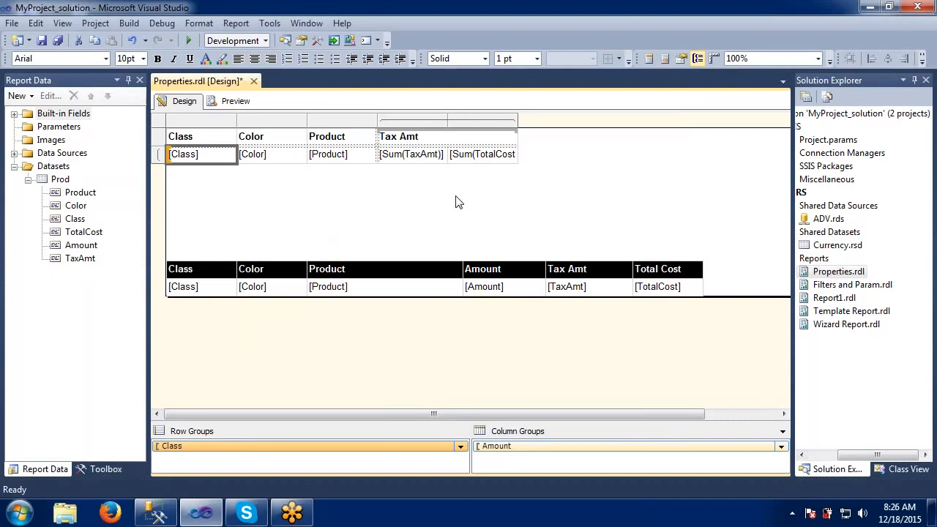
# Step: Delete the Test variable from the matrix's Class row group
pyautogui.rightClick(285, 448)
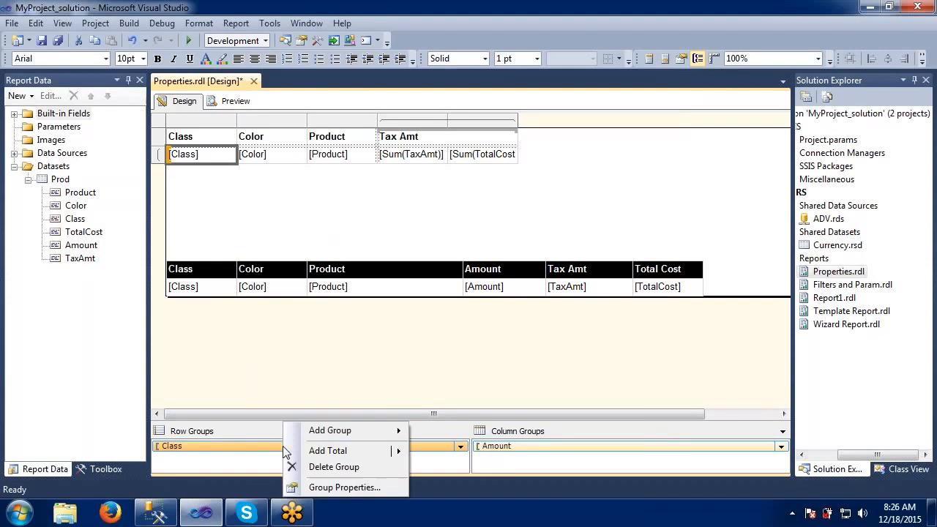
pyautogui.click(322, 488)
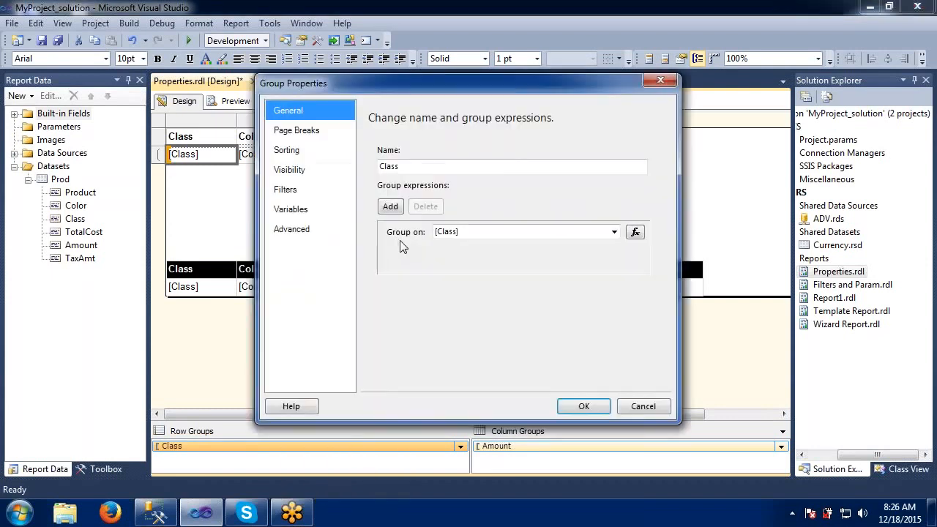
pyautogui.click(290, 211)
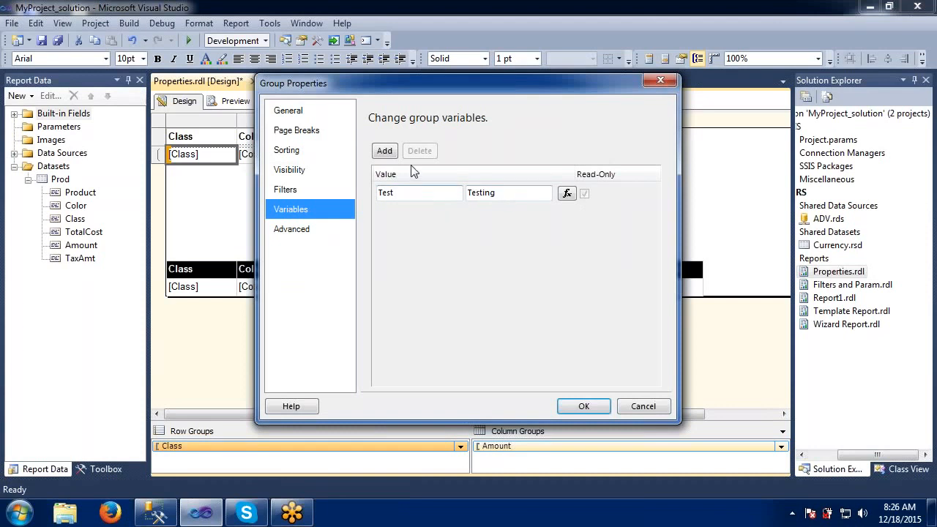
pyautogui.click(414, 191)
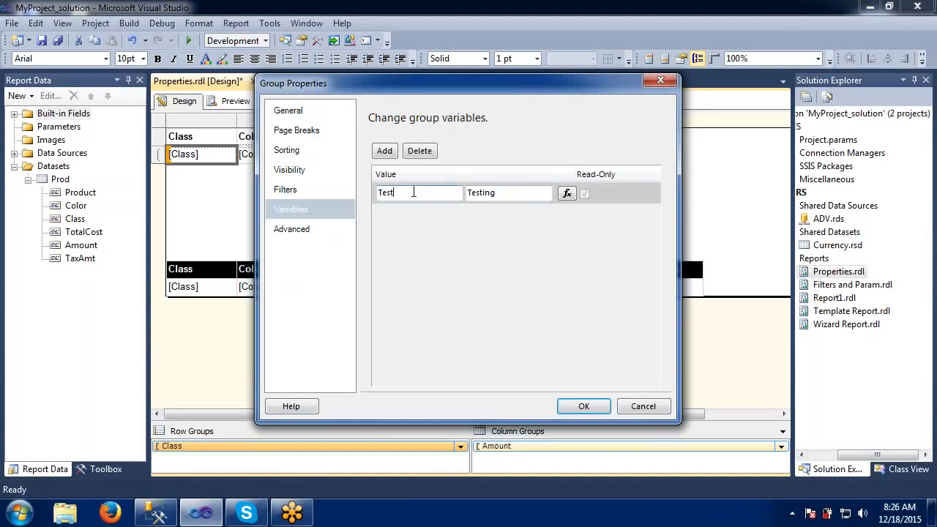
pyautogui.click(429, 151)
# Step: Set the Class row group's document map to [Color] and apply the group properties
pyautogui.click(301, 229)
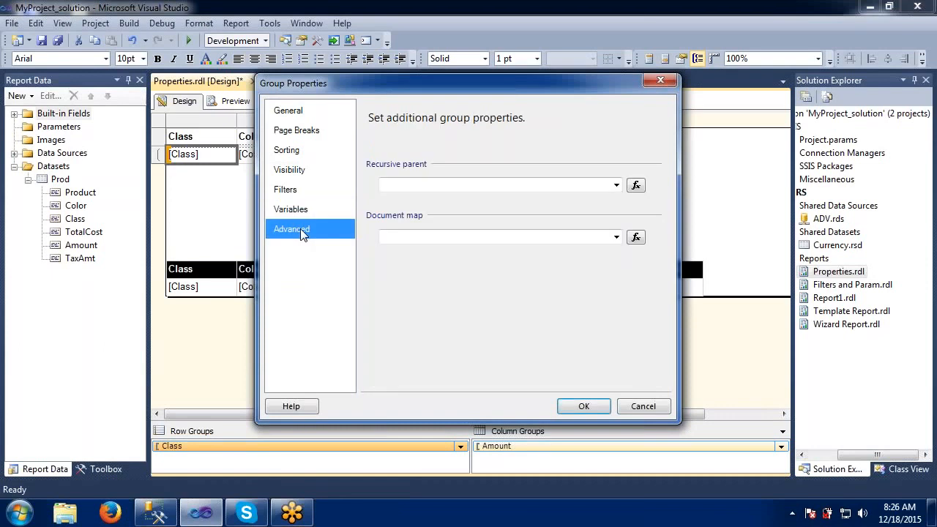
pyautogui.click(394, 235)
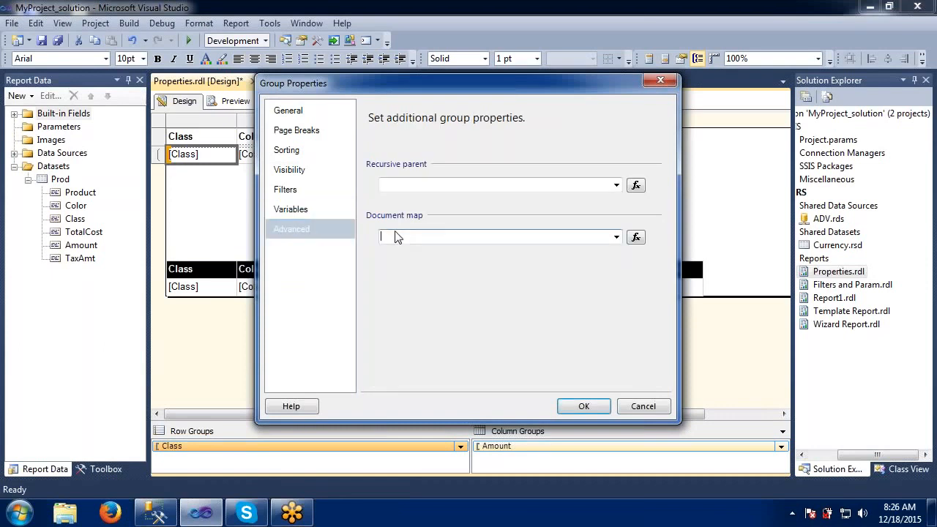
pyautogui.click(616, 236)
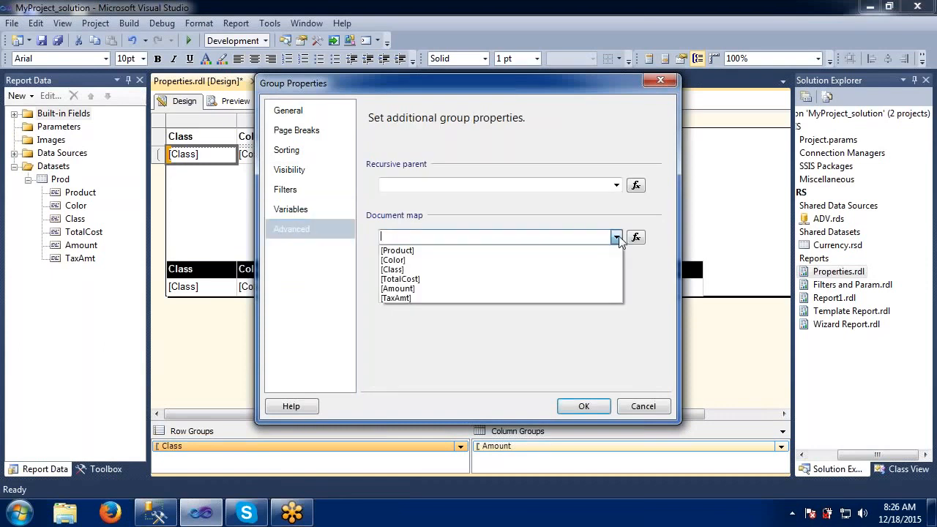
pyautogui.click(425, 260)
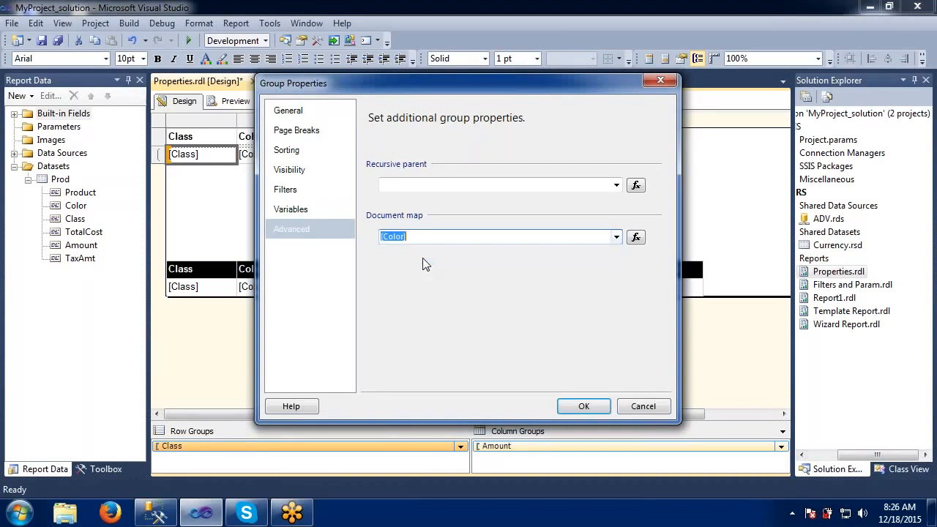
pyautogui.click(584, 407)
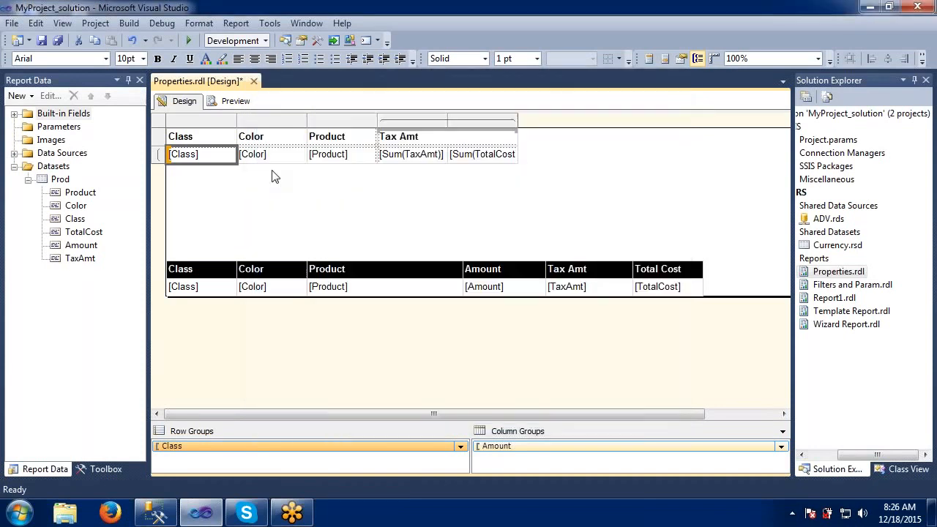
# Step: Preview the report and follow the document map's Red, Yellow, Black and NA entries to their rows
pyautogui.click(235, 101)
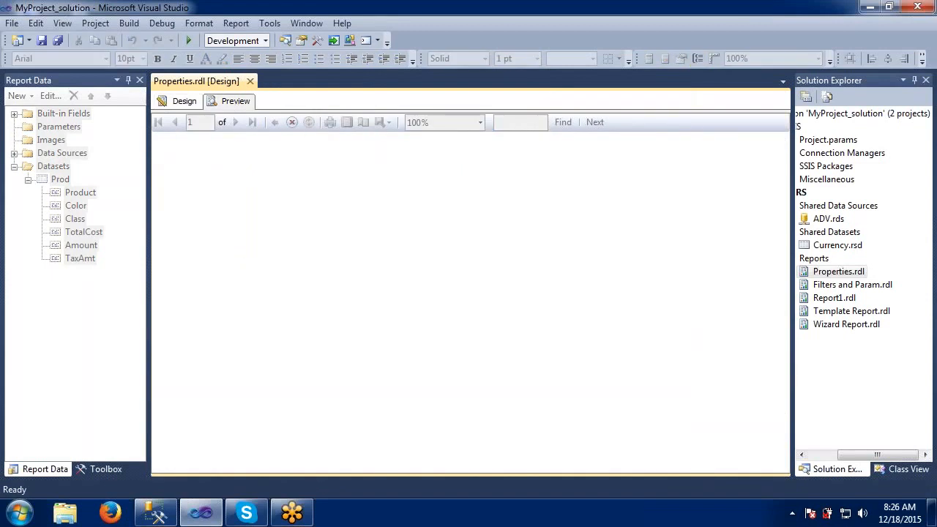
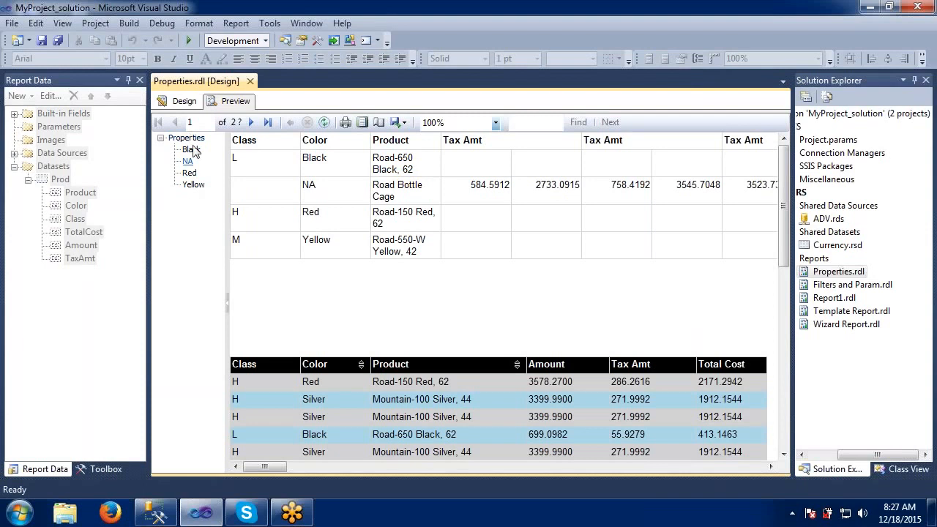
pyautogui.click(191, 173)
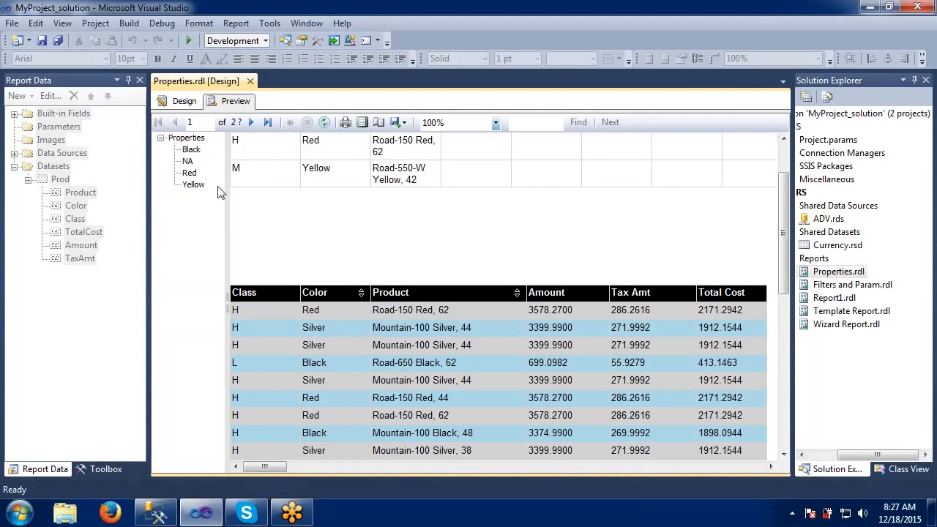
pyautogui.click(194, 184)
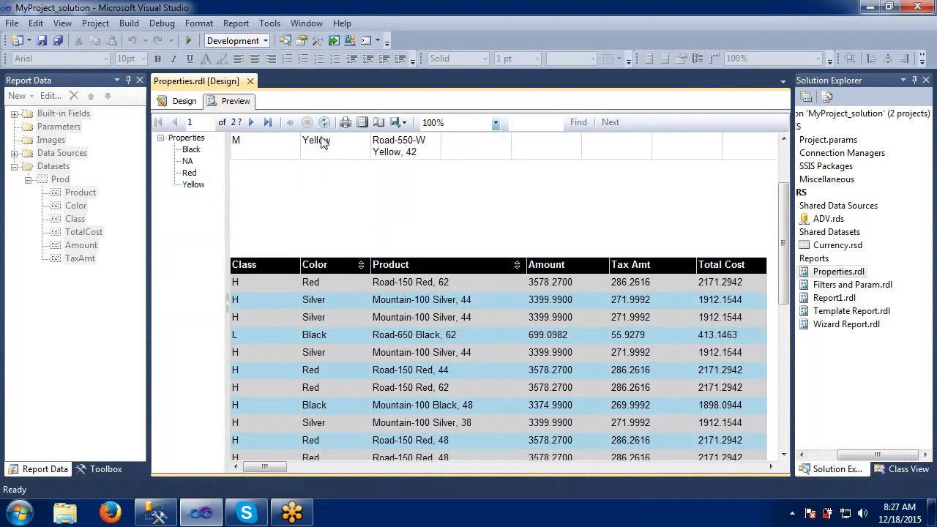
pyautogui.click(191, 151)
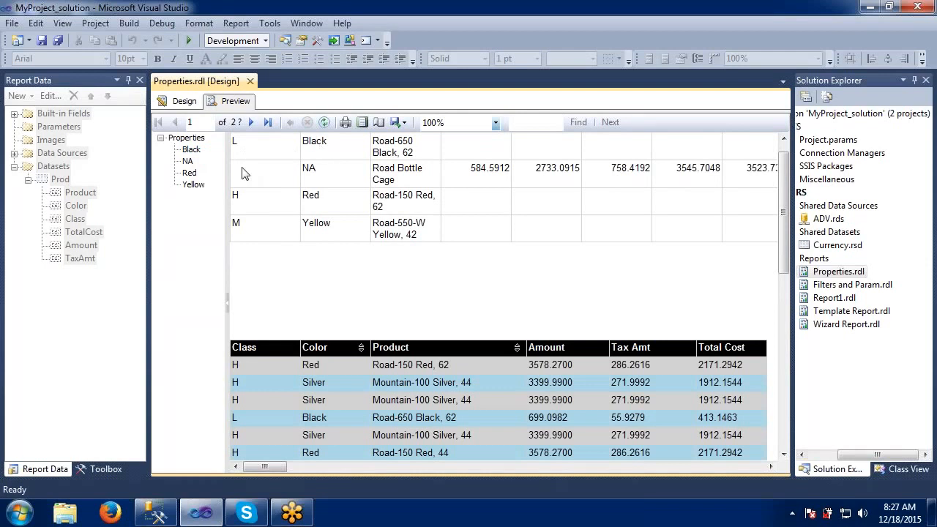
pyautogui.click(189, 161)
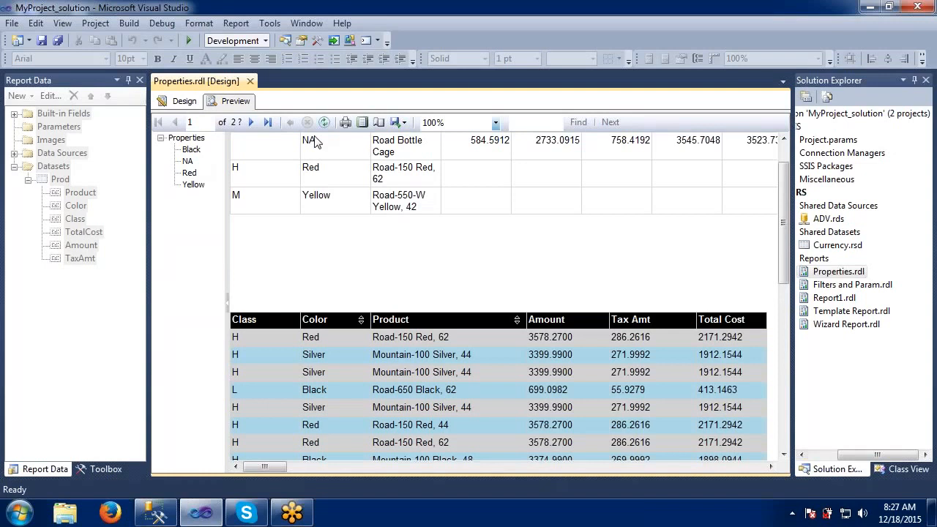
# Step: Return to the report design and review the Class row group's recursive parent setting and document map expression without changing them
pyautogui.click(184, 101)
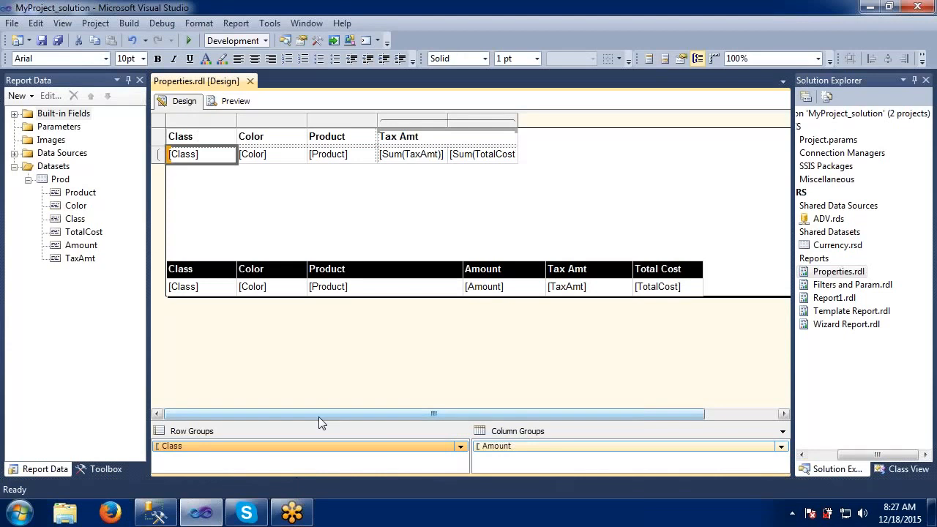
pyautogui.rightClick(328, 452)
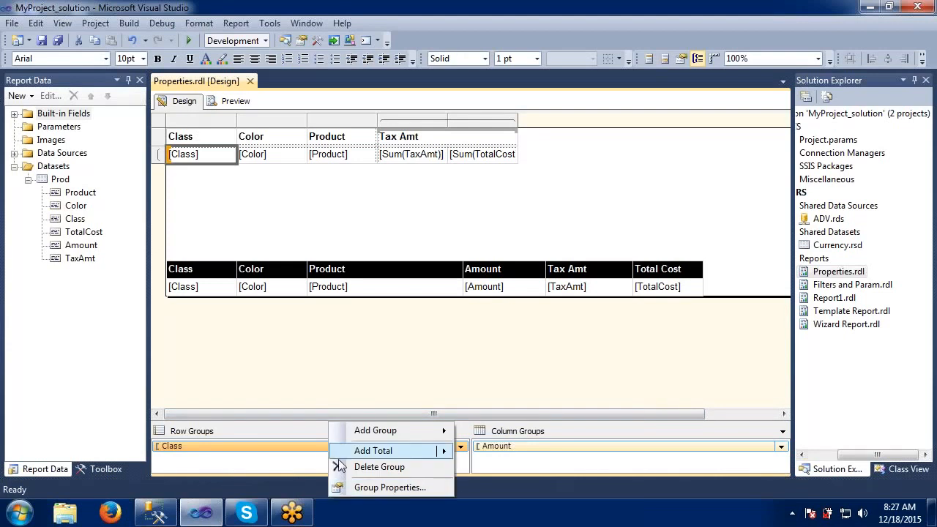
pyautogui.click(370, 496)
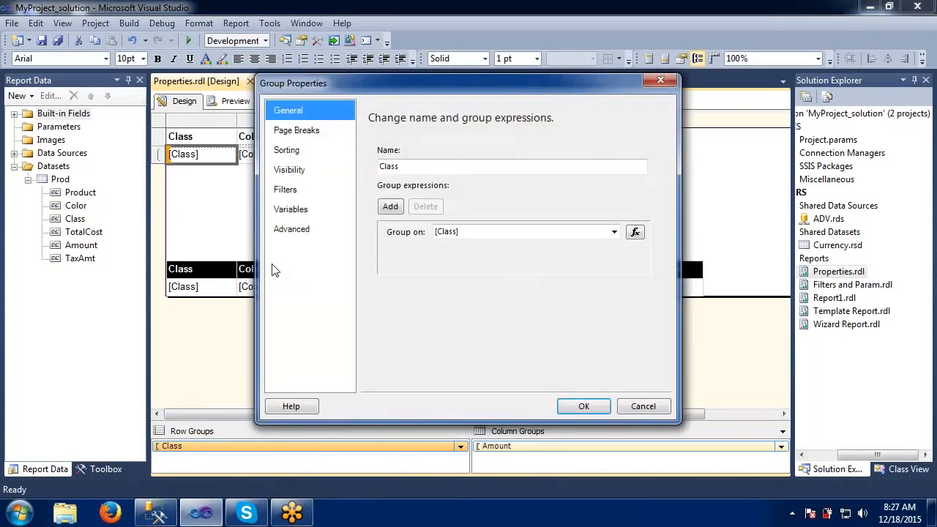
pyautogui.click(288, 234)
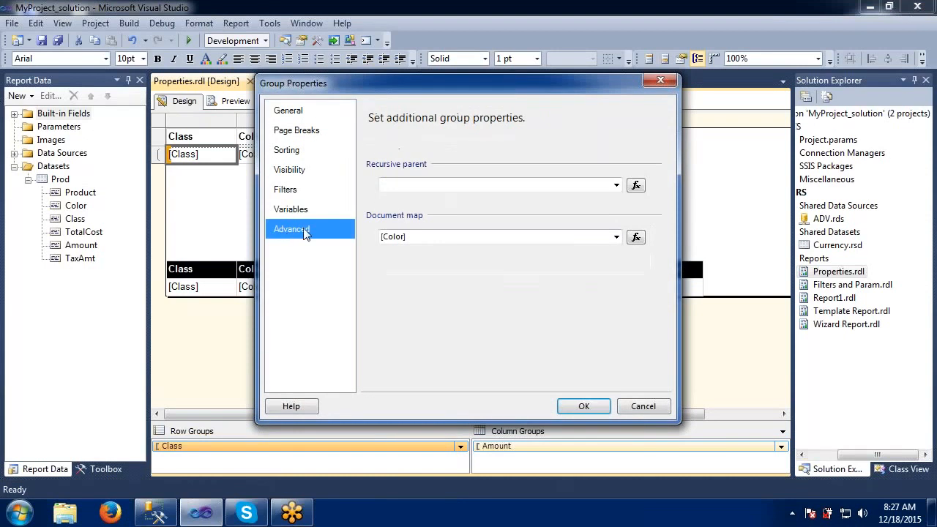
pyautogui.click(434, 185)
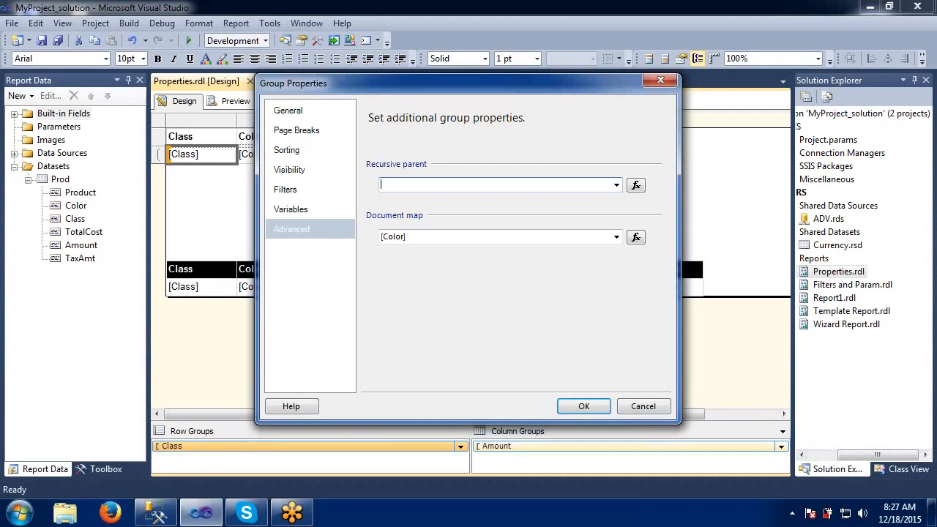
pyautogui.click(411, 236)
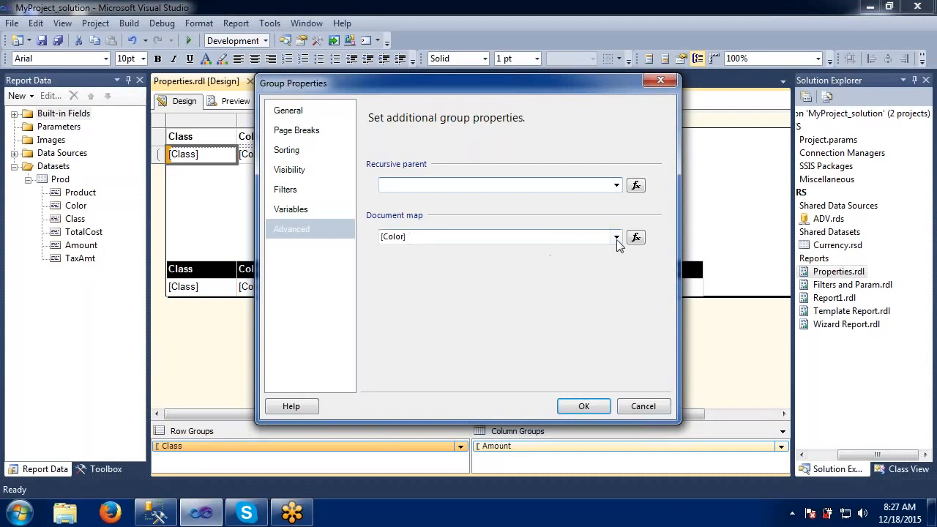
pyautogui.click(636, 238)
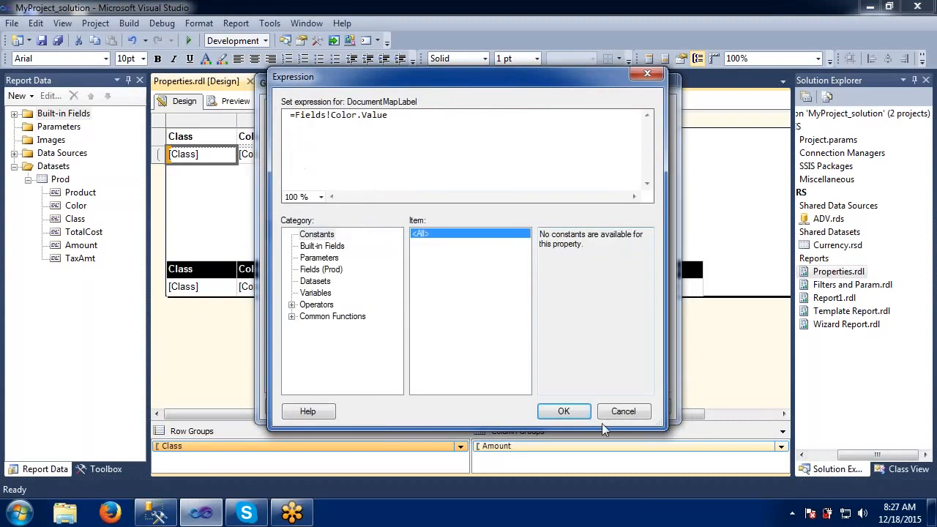
pyautogui.click(626, 412)
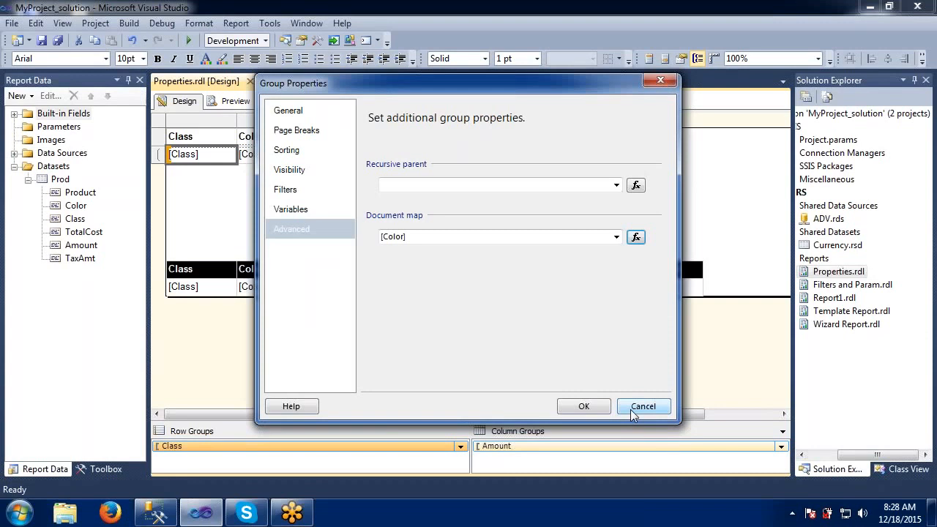
pyautogui.click(634, 408)
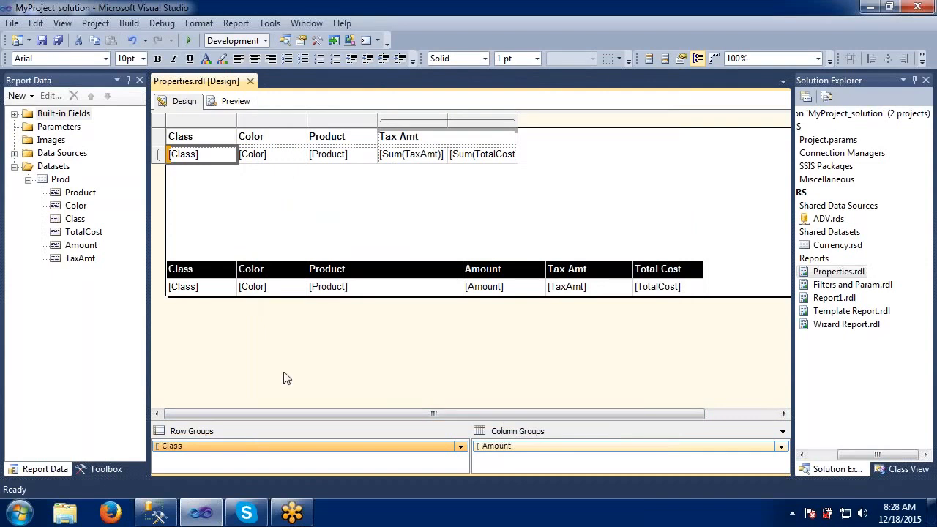
# Step: Add a total row after the matrix's Class row group and delete the group's [Color] sort option
pyautogui.rightClick(304, 448)
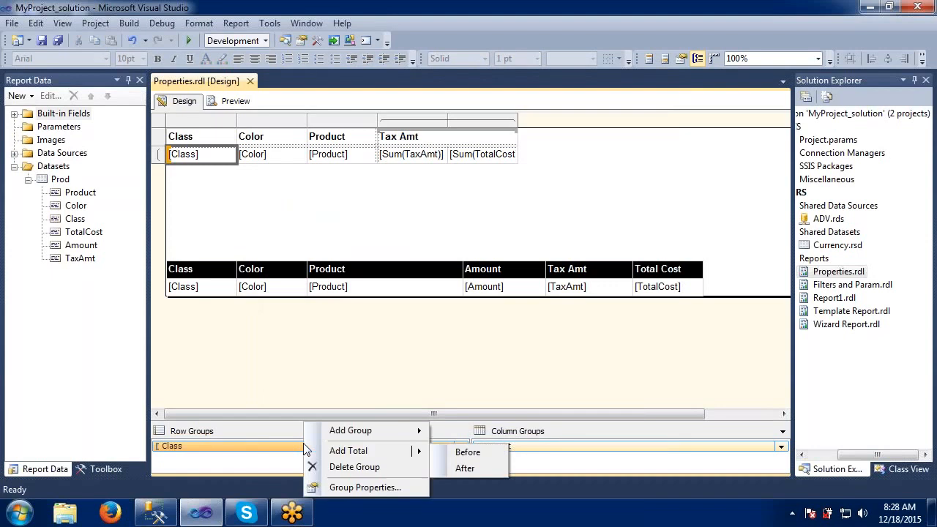
pyautogui.click(455, 466)
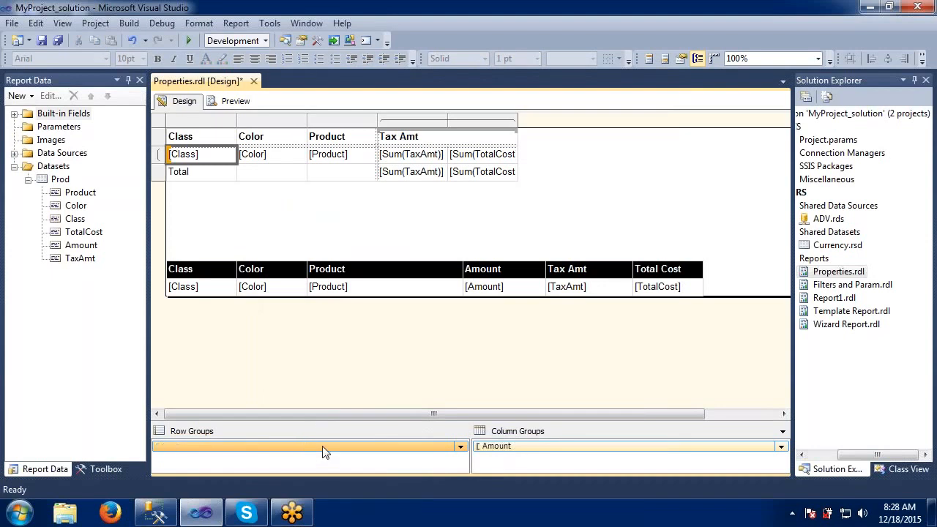
pyautogui.rightClick(324, 448)
pyautogui.click(349, 490)
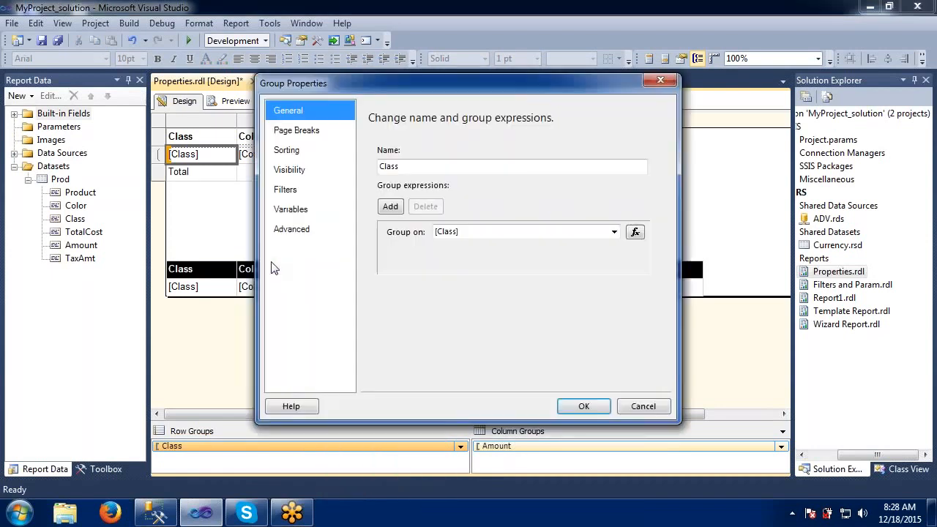
pyautogui.click(297, 136)
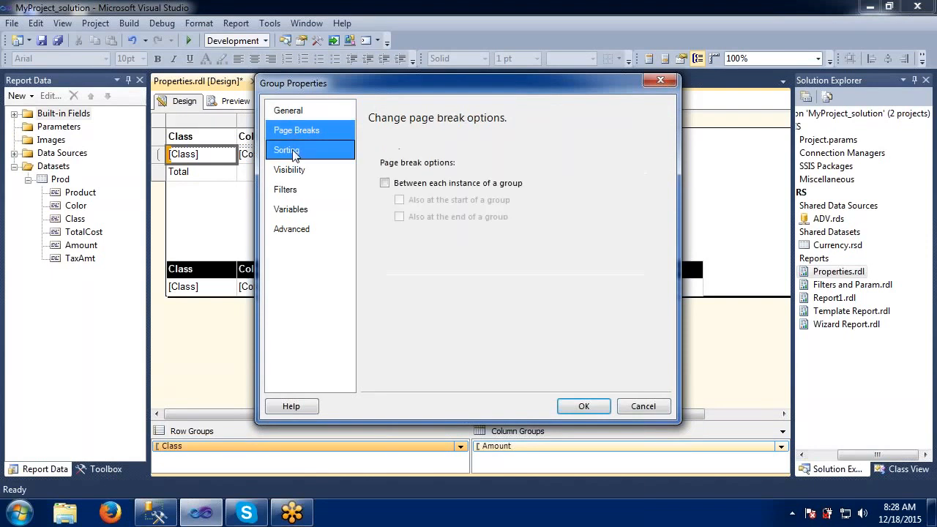
pyautogui.click(288, 150)
pyautogui.click(291, 170)
pyautogui.click(287, 150)
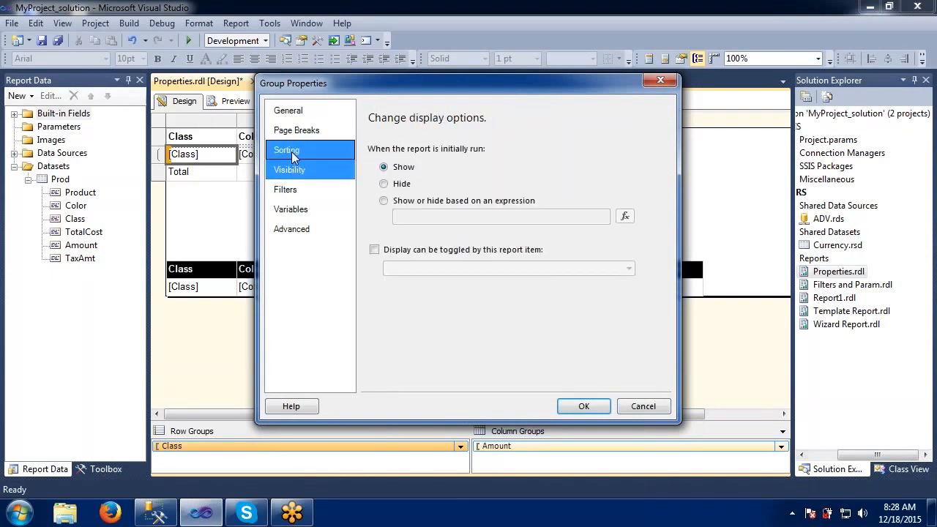
pyautogui.click(407, 194)
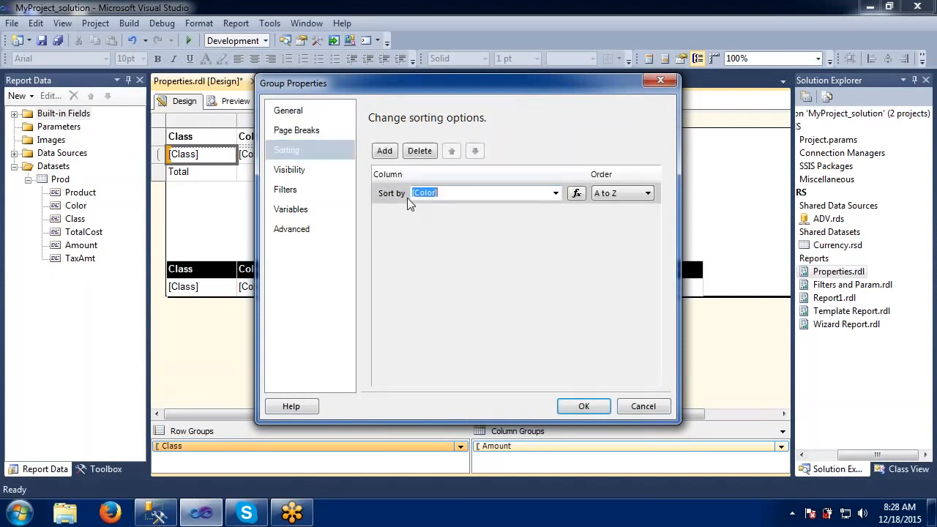
pyautogui.click(419, 151)
# Step: Delete the [Class] group expression from the Class row group and apply the group properties
pyautogui.click(325, 176)
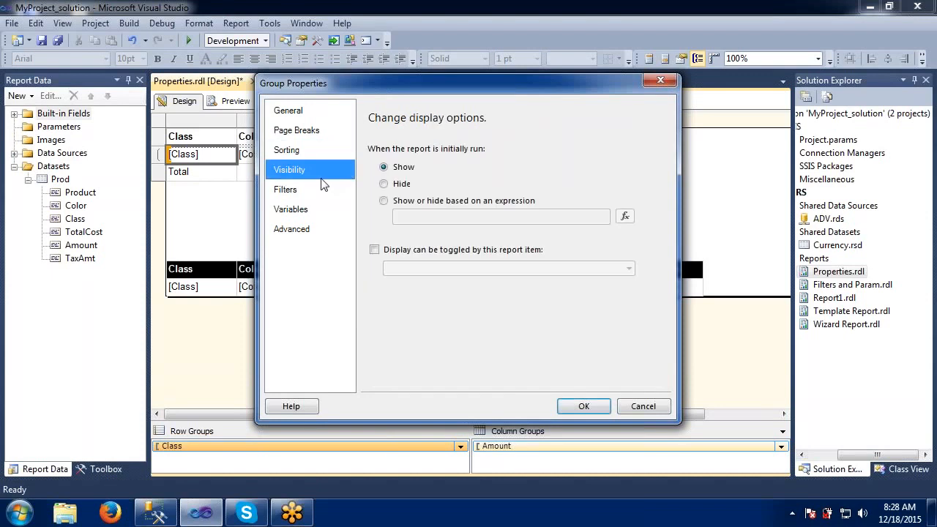
pyautogui.click(306, 189)
pyautogui.click(304, 208)
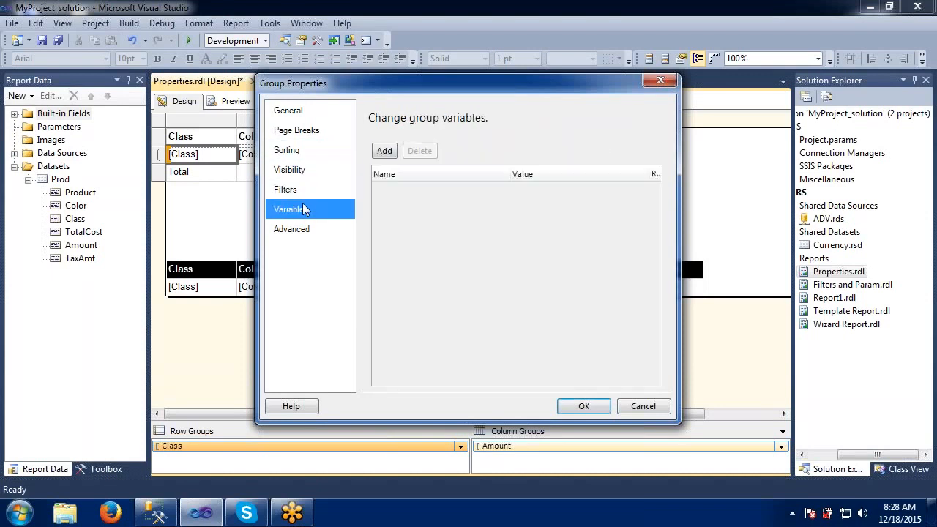
pyautogui.click(306, 231)
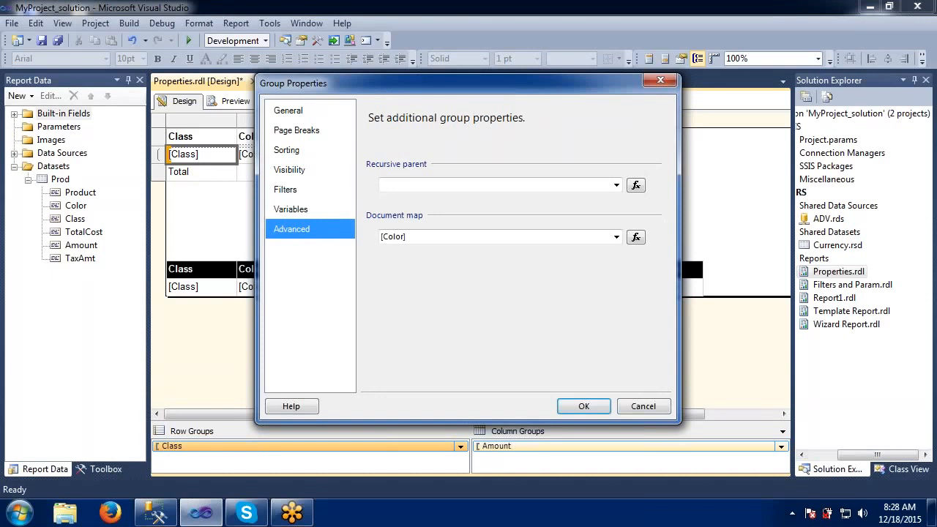
pyautogui.click(291, 110)
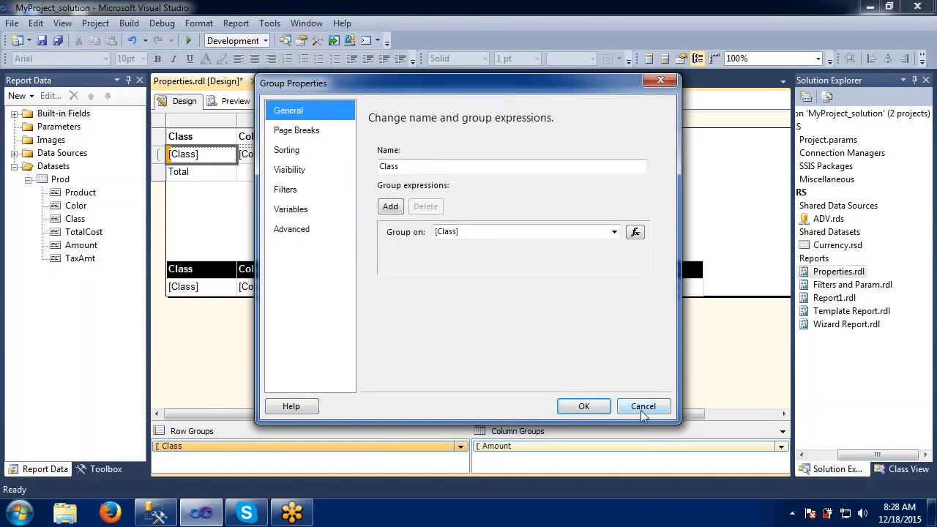
pyautogui.click(389, 231)
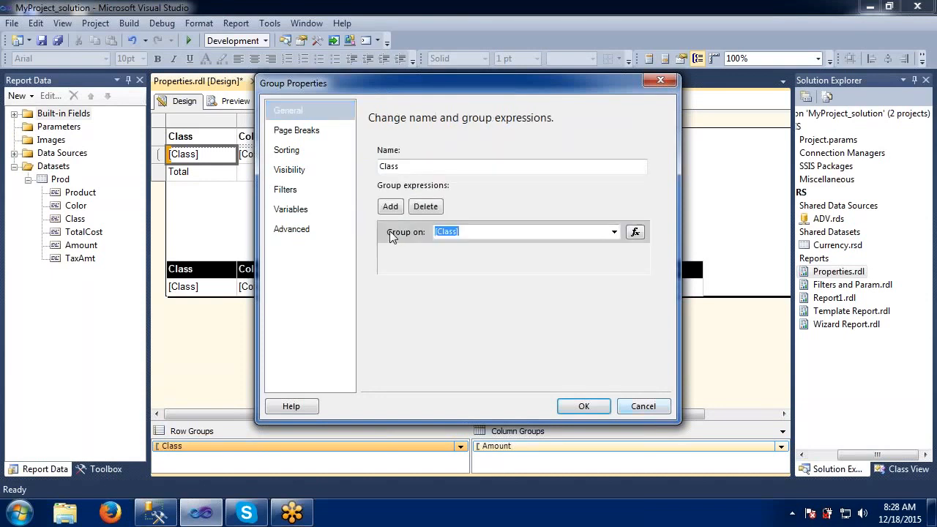
pyautogui.click(420, 208)
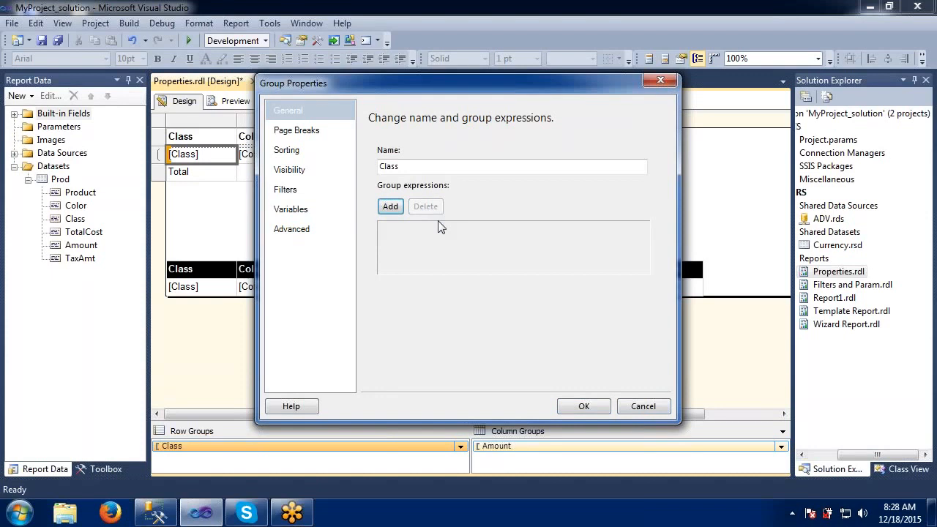
pyautogui.click(577, 405)
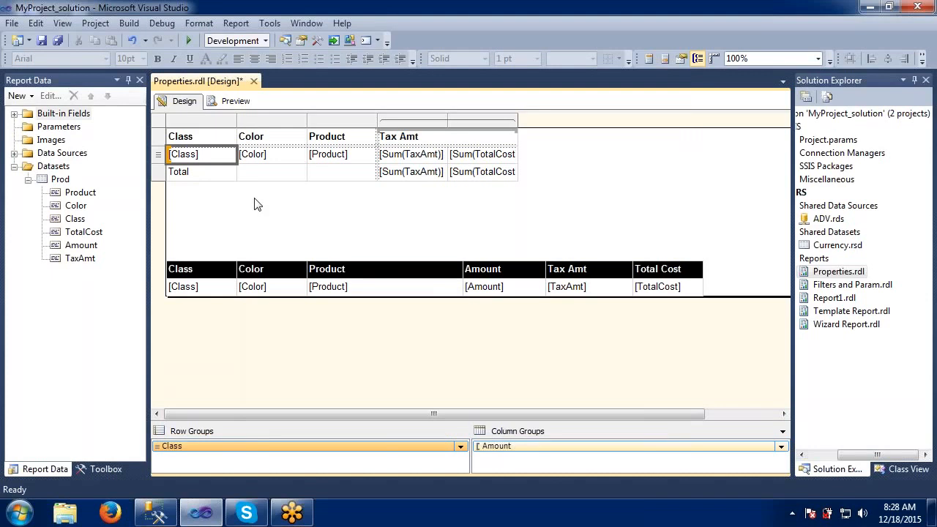
# Step: Delete the whole matrix above the black-header table from the report
pyautogui.click(285, 271)
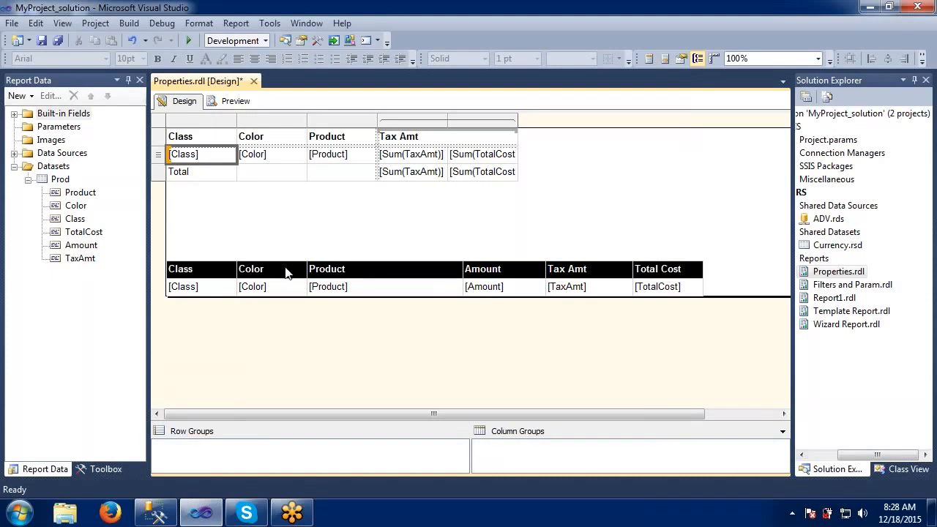
pyautogui.click(283, 252)
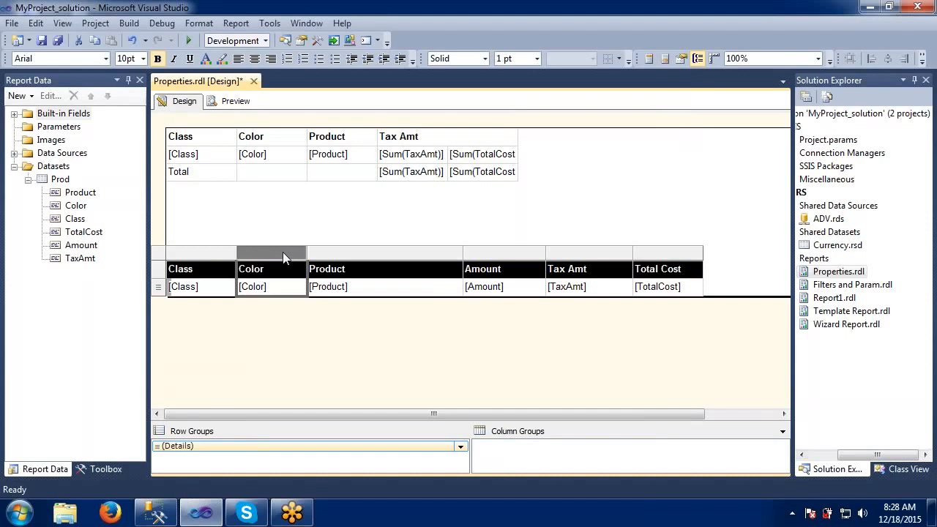
pyautogui.click(181, 254)
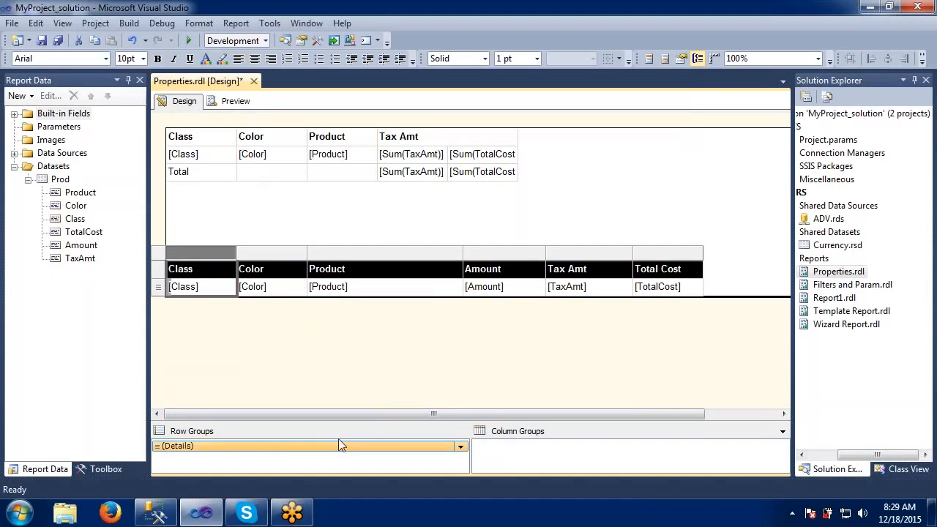
pyautogui.click(199, 136)
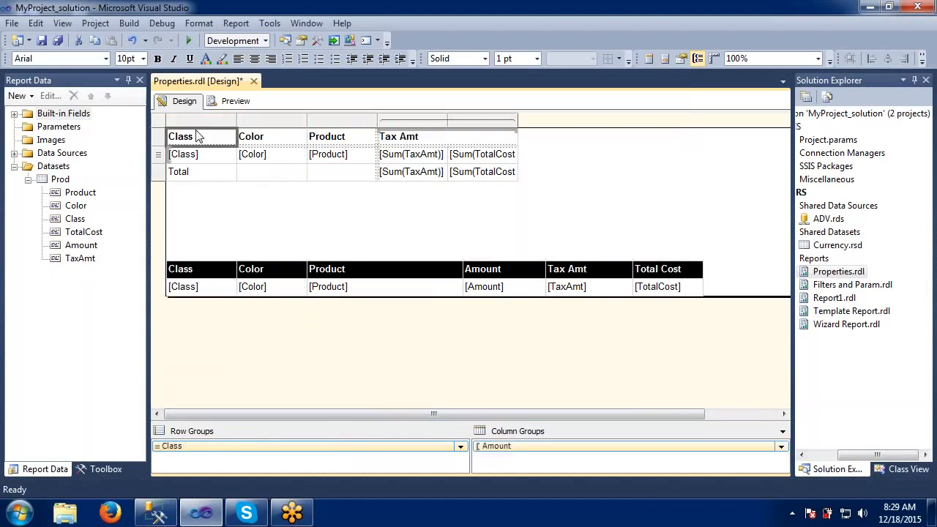
pyautogui.click(163, 122)
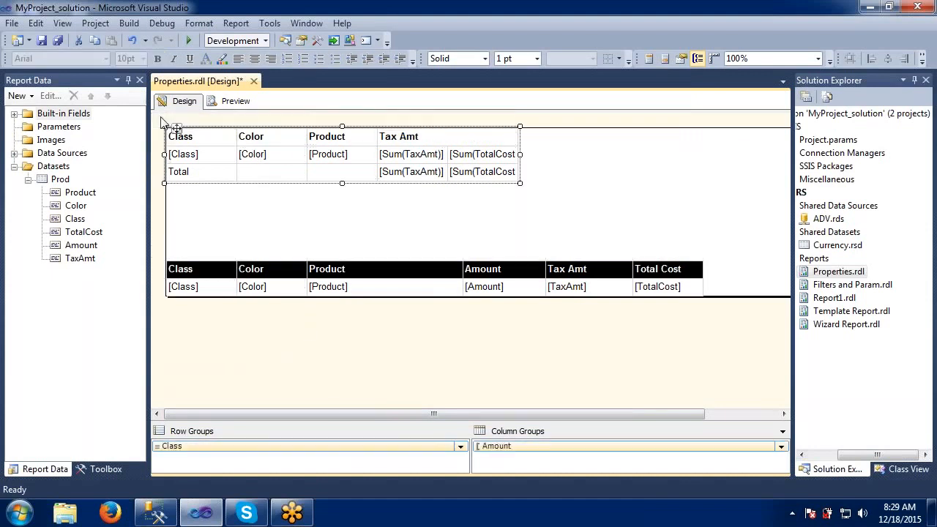
pyautogui.press('Delete')
# Step: Move the black-header table up to the top edge of the report body and shrink the body's height to fit it
pyautogui.click(242, 269)
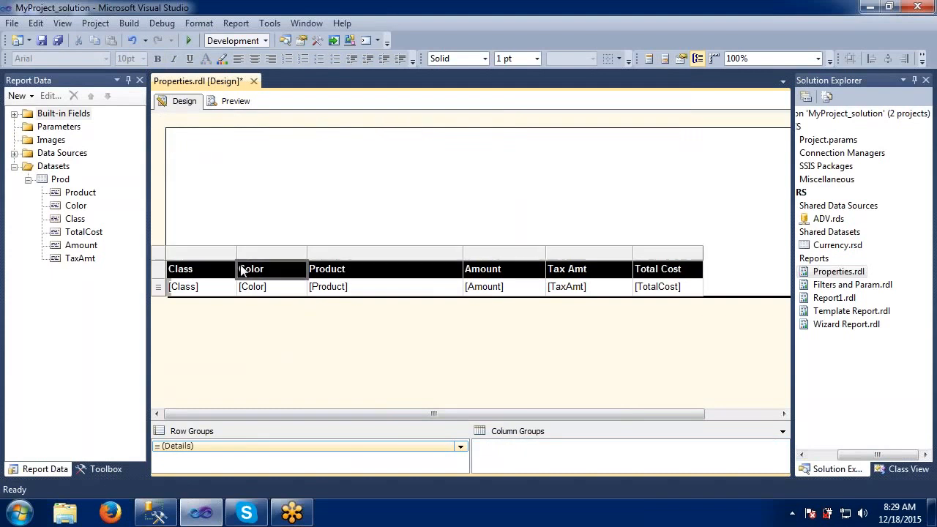
pyautogui.click(162, 256)
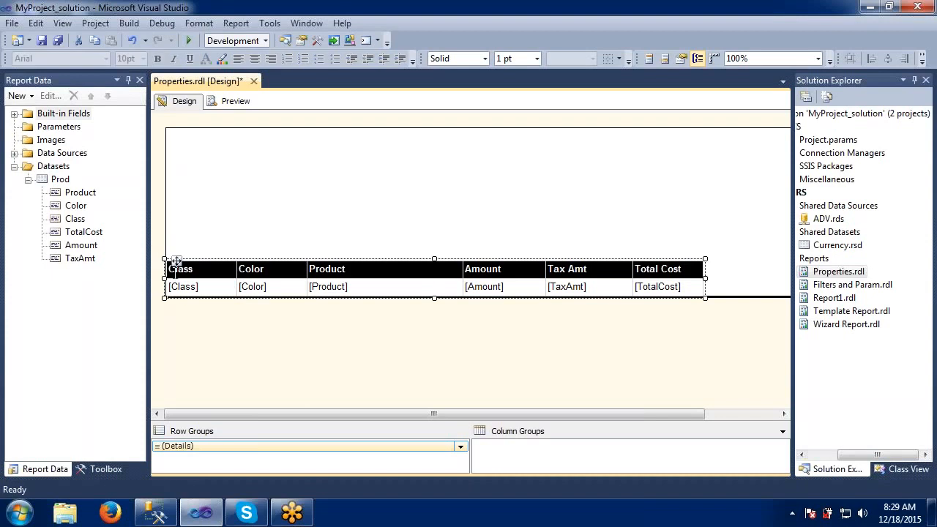
pyautogui.moveTo(176, 261); pyautogui.dragTo(175, 133)
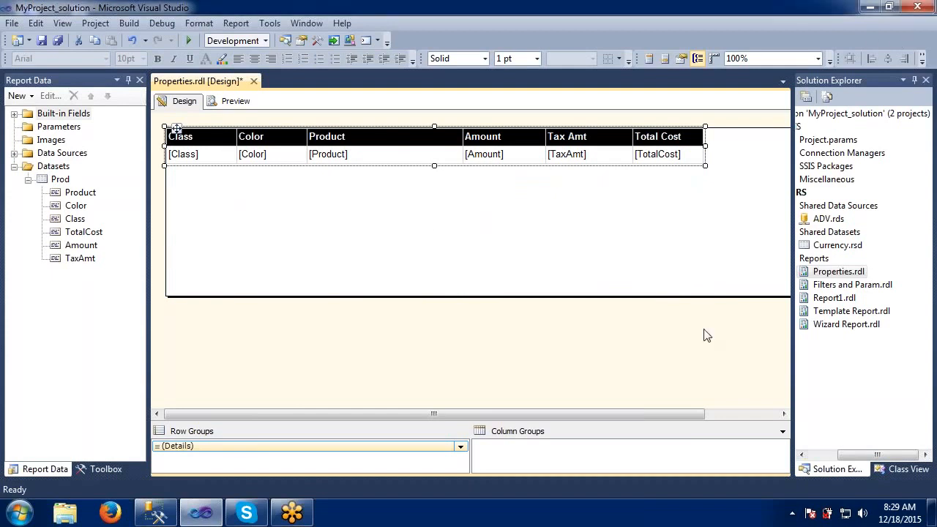
pyautogui.moveTo(725, 296); pyautogui.dragTo(707, 163)
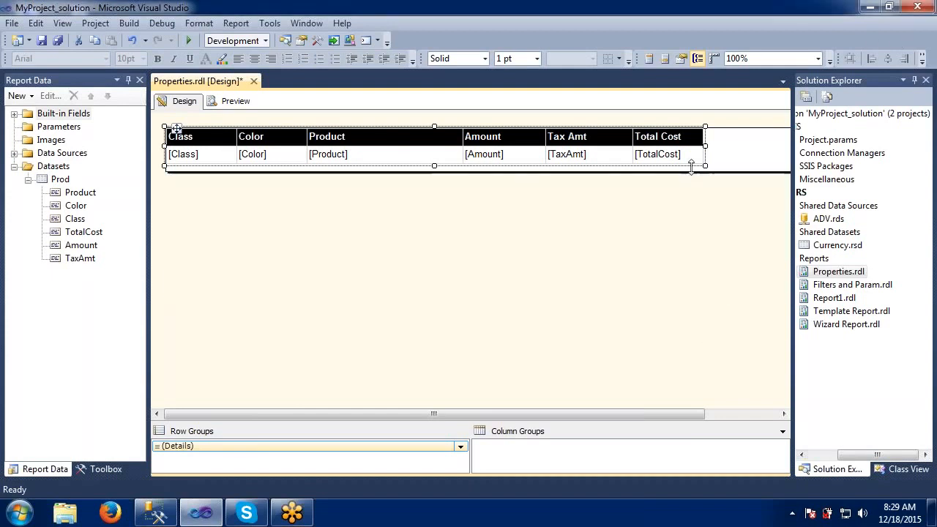
pyautogui.click(176, 130)
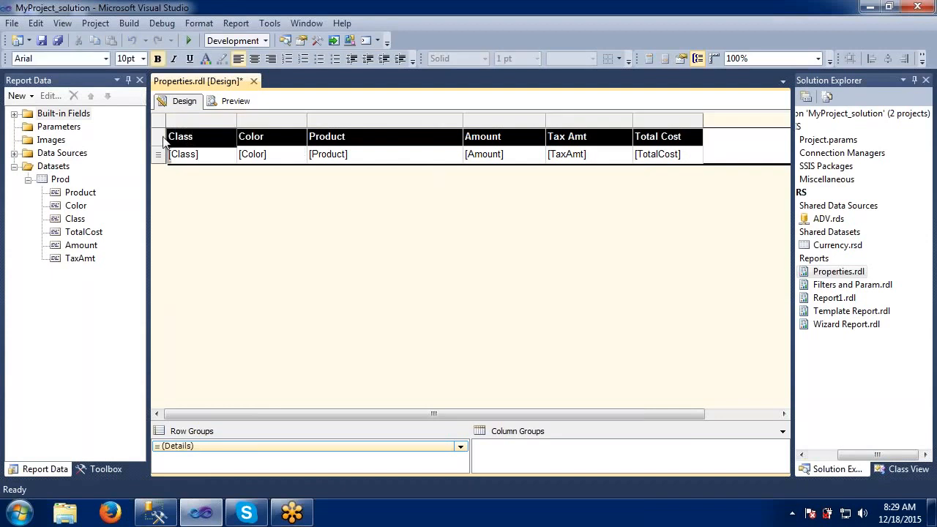
pyautogui.click(158, 126)
pyautogui.rightClick(159, 126)
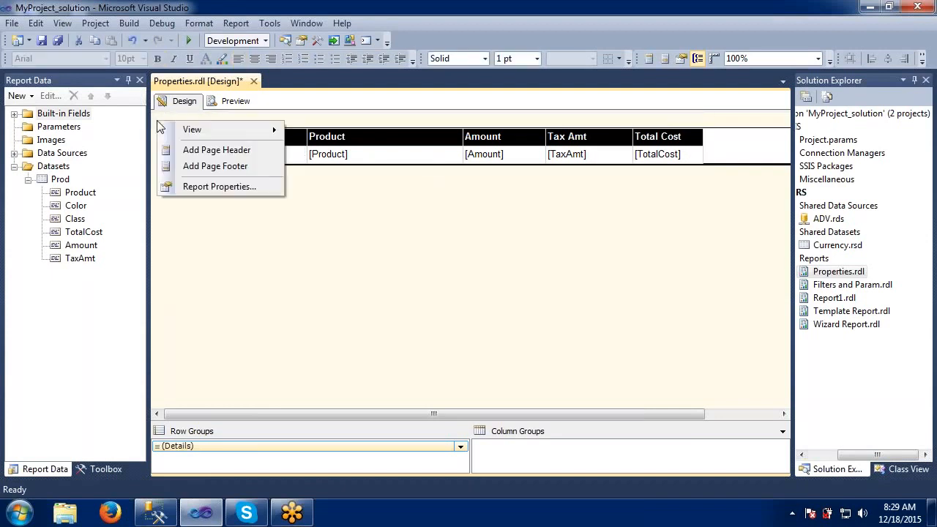
pyautogui.click(278, 224)
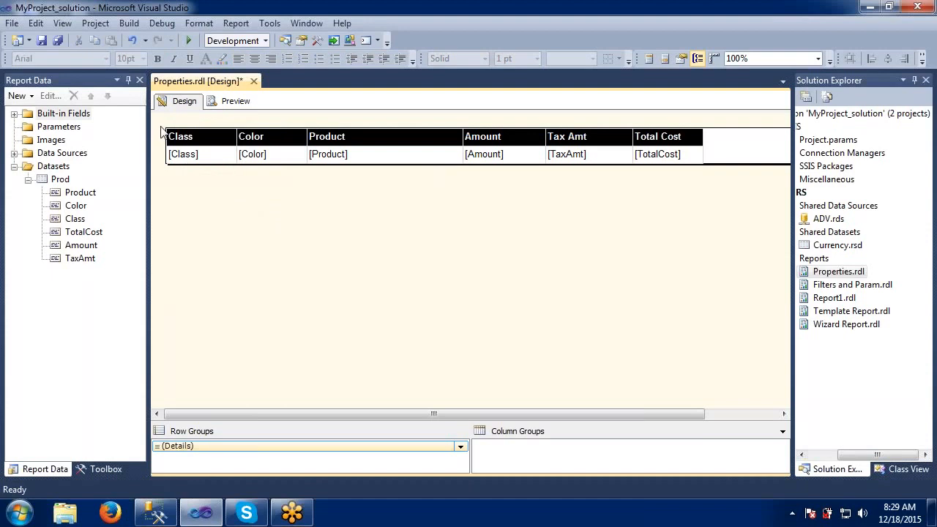
pyautogui.click(194, 149)
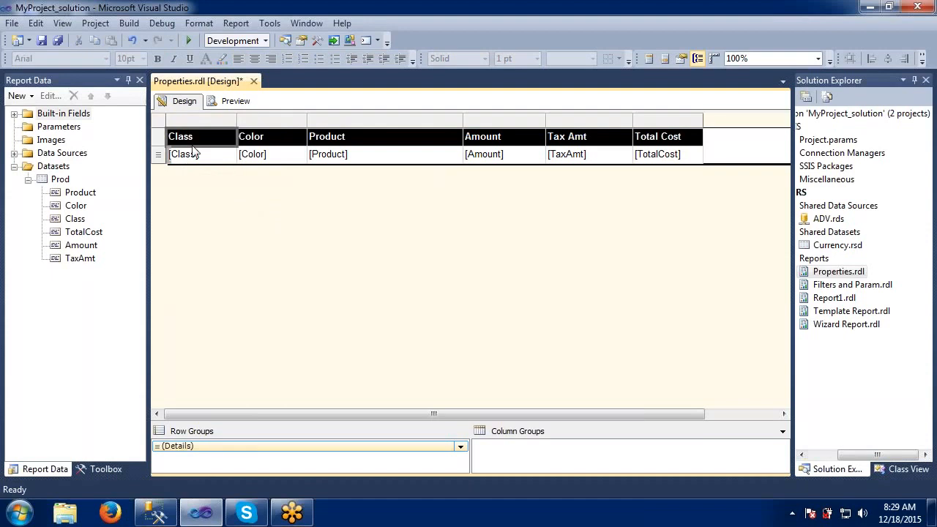
pyautogui.rightClick(158, 159)
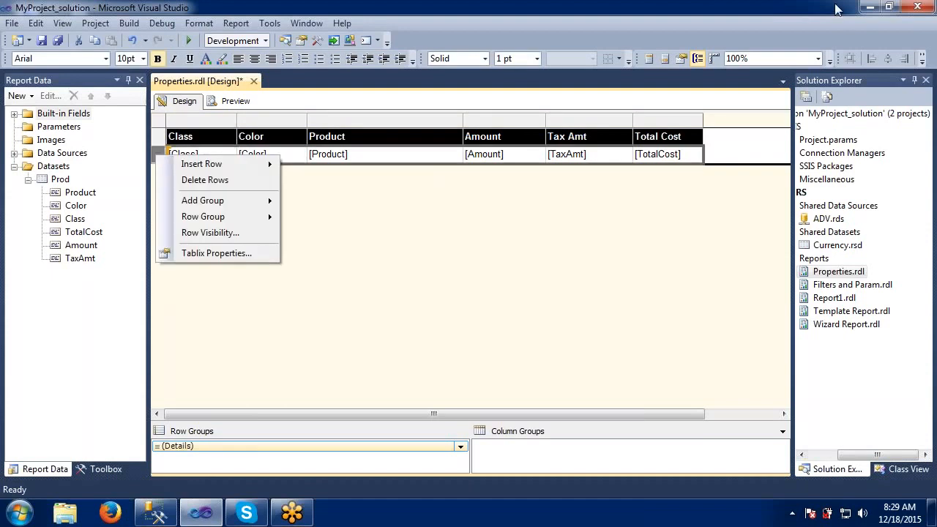
pyautogui.click(838, 27)
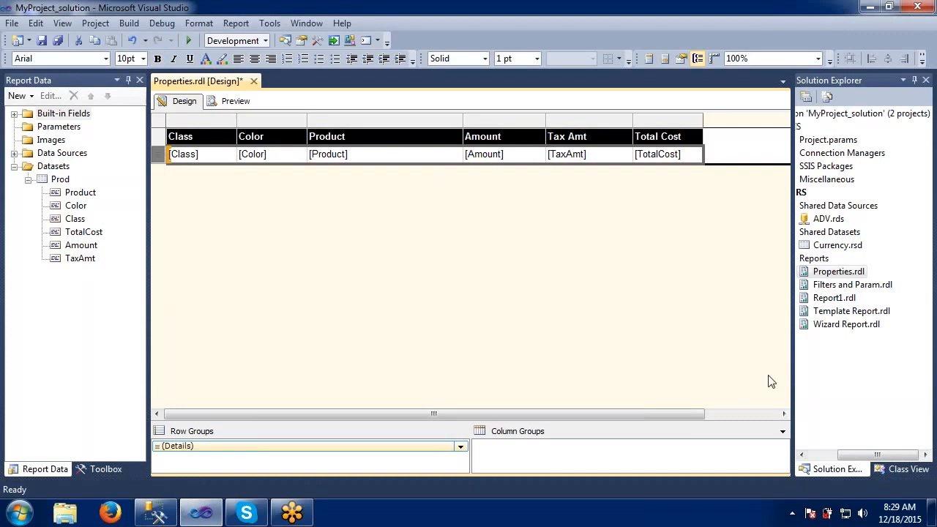
pyautogui.click(535, 286)
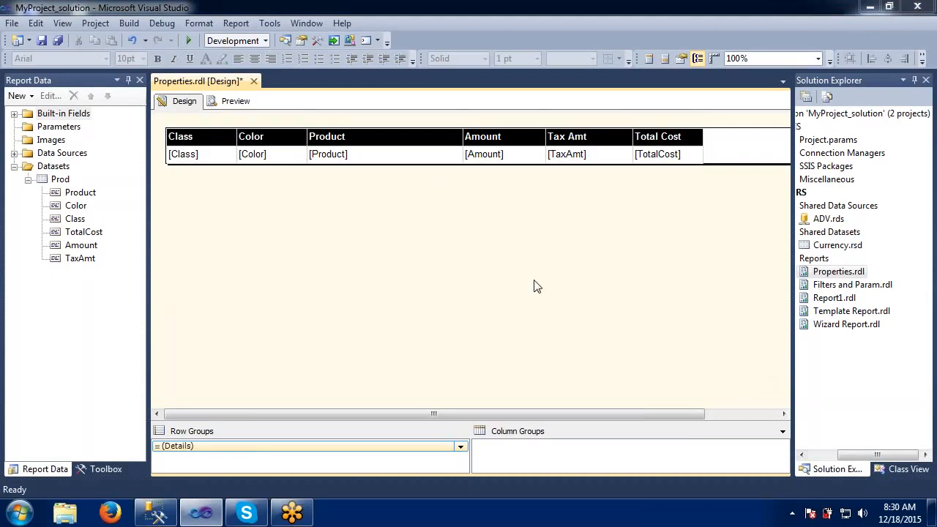
# Step: Open the black-header table's Tablix Properties and review its General, Visibility, Filters and Sorting settings
pyautogui.click(174, 134)
pyautogui.rightClick(157, 155)
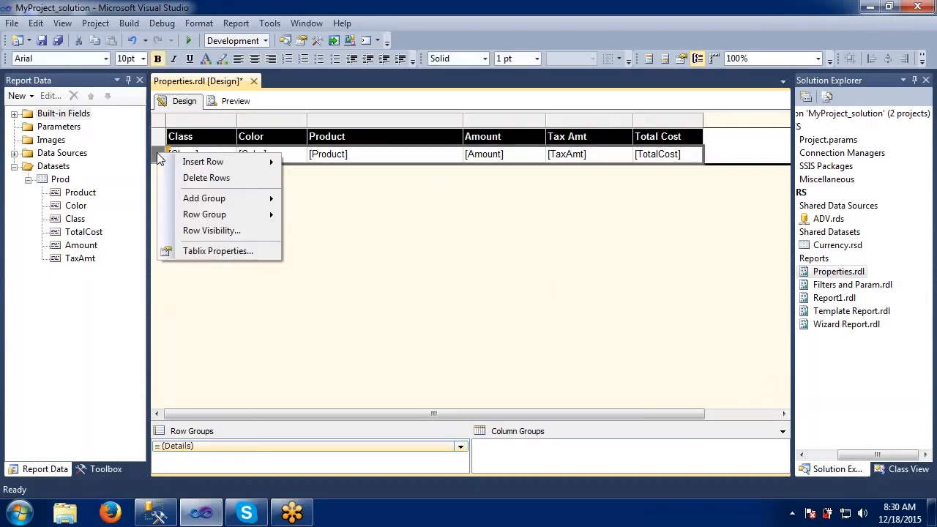
pyautogui.click(210, 252)
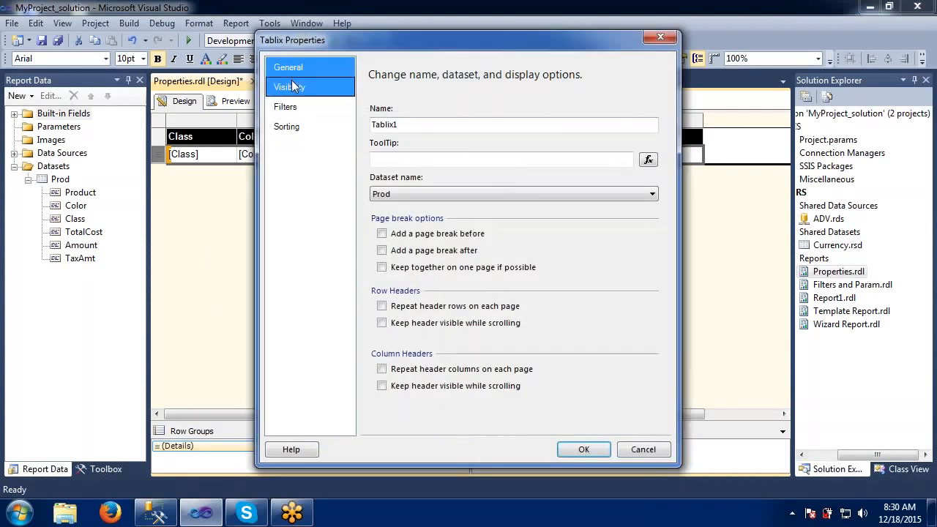
pyautogui.click(289, 87)
pyautogui.click(290, 108)
pyautogui.click(290, 129)
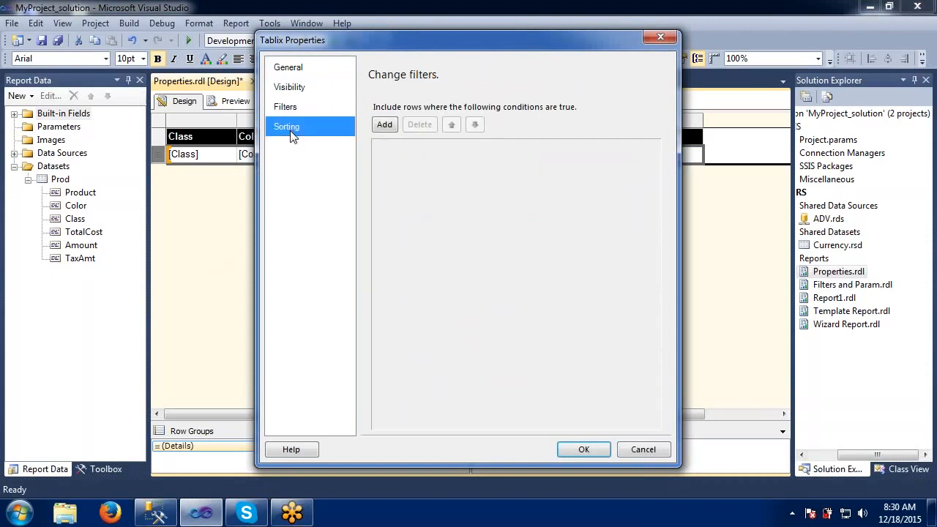
pyautogui.click(290, 115)
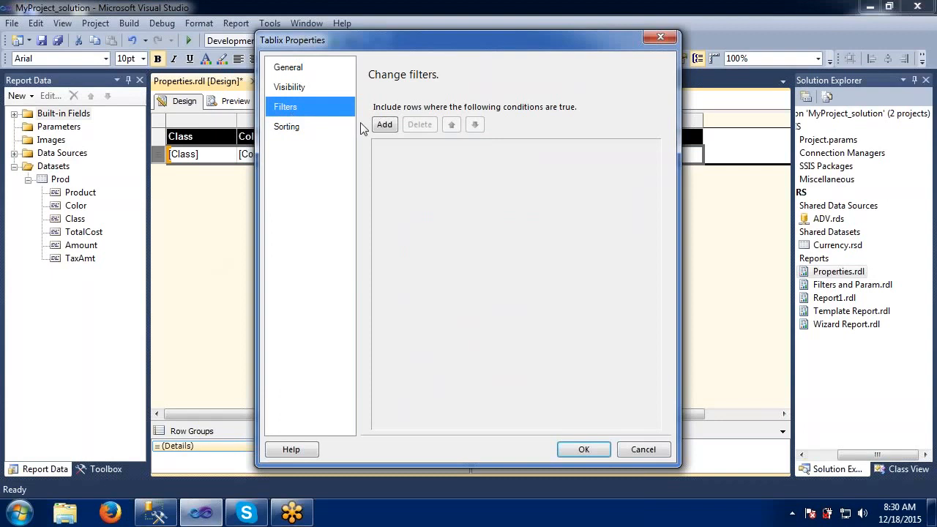
# Step: Add a blank filter condition to the tablix, look through its expression fields, and delete the condition
pyautogui.click(385, 125)
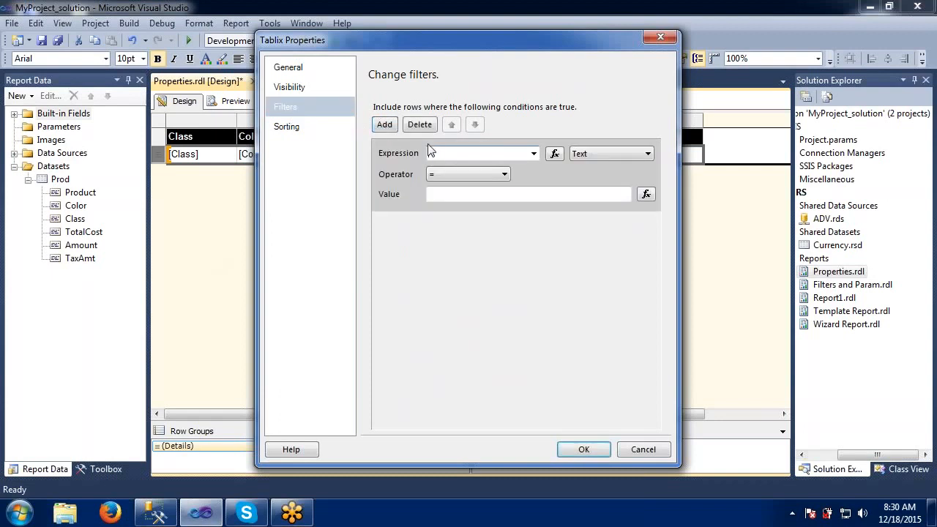
pyautogui.click(533, 153)
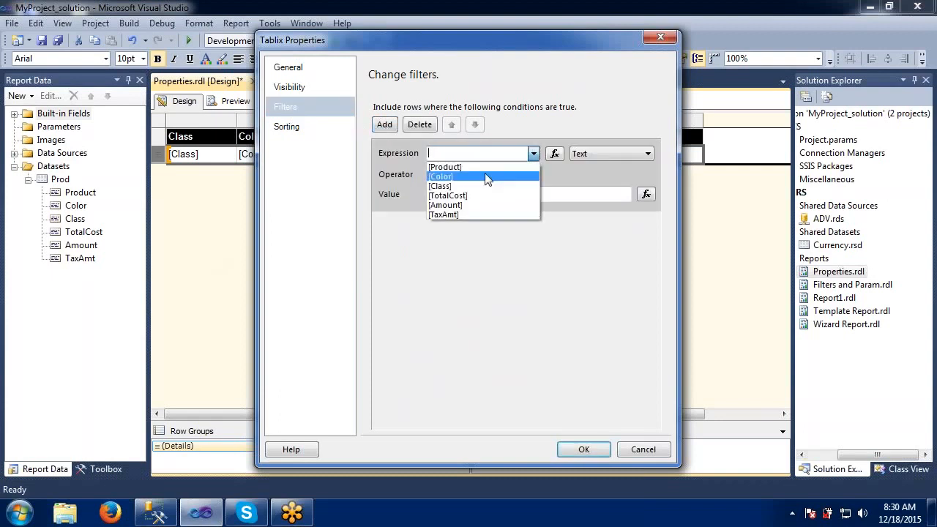
pyautogui.click(402, 165)
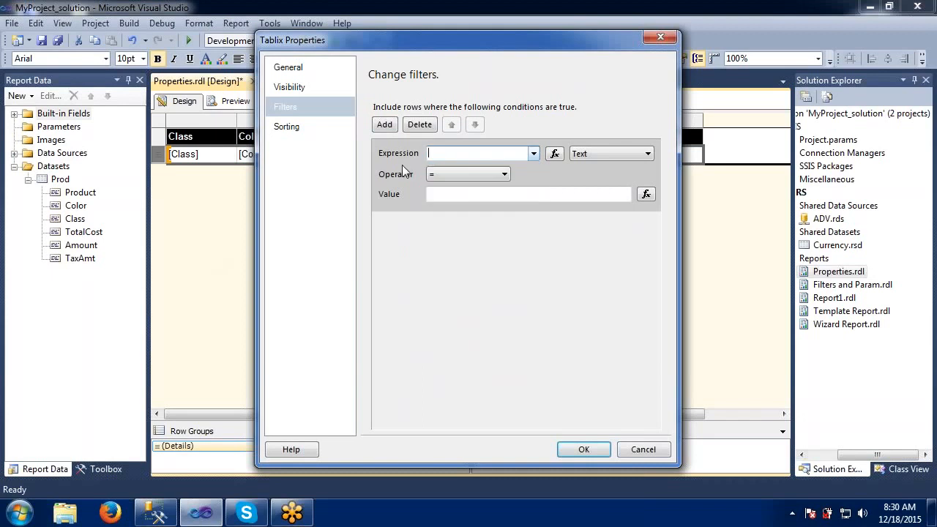
pyautogui.click(419, 125)
# Step: Add a tablix sort option on [Color] in A to Z order and delete it again
pyautogui.click(297, 145)
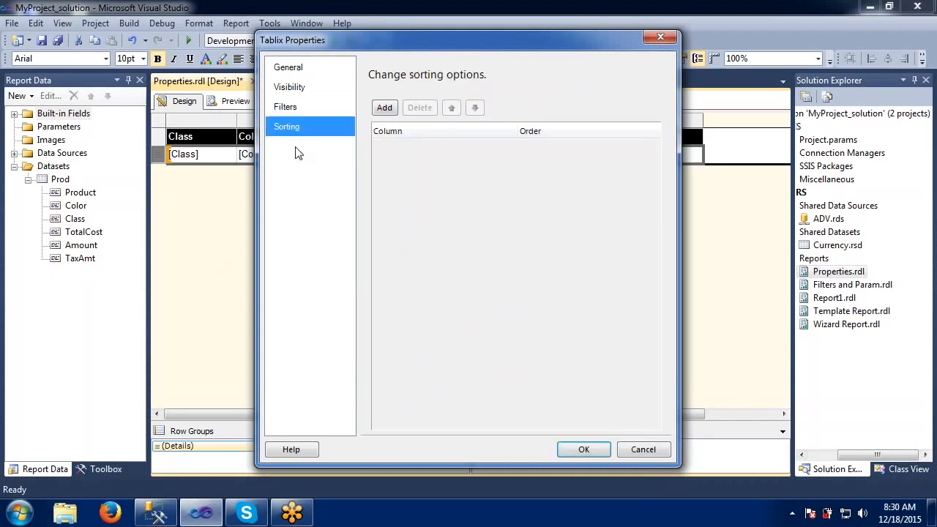
pyautogui.click(382, 110)
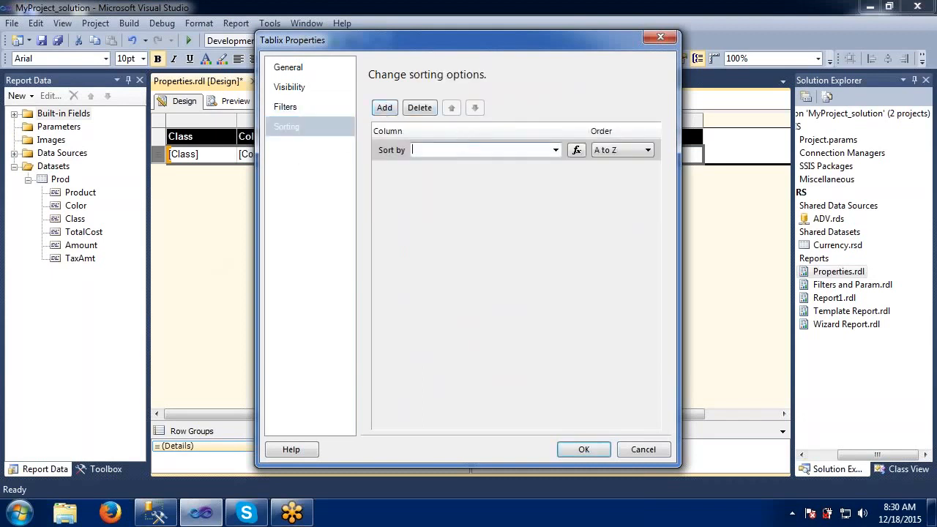
pyautogui.click(556, 150)
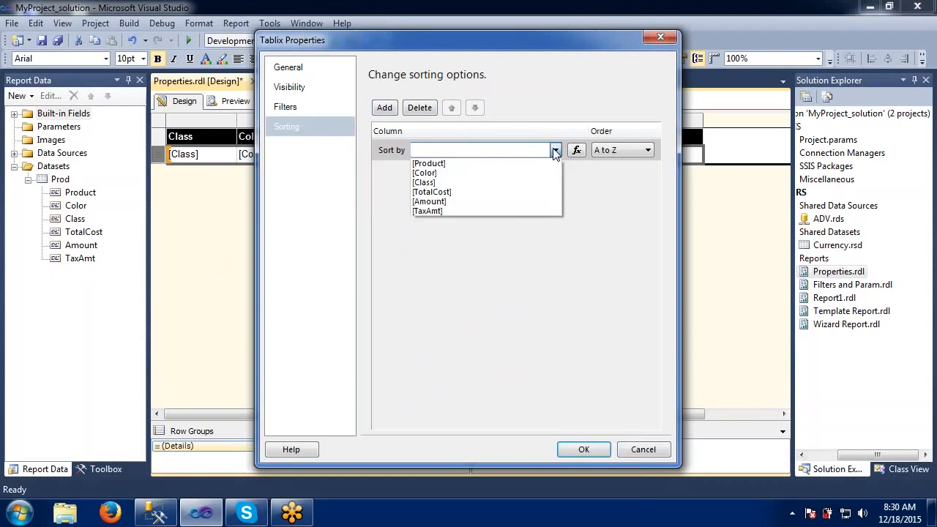
pyautogui.click(505, 171)
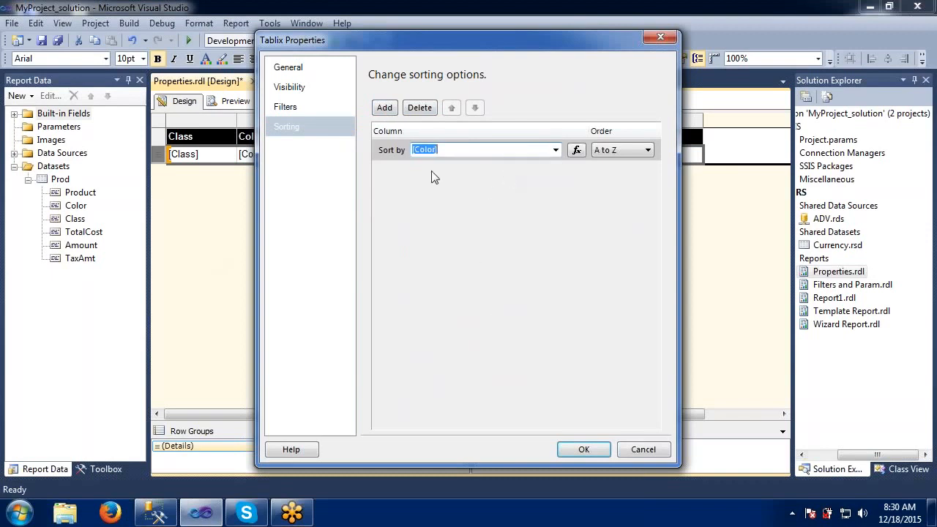
pyautogui.click(419, 107)
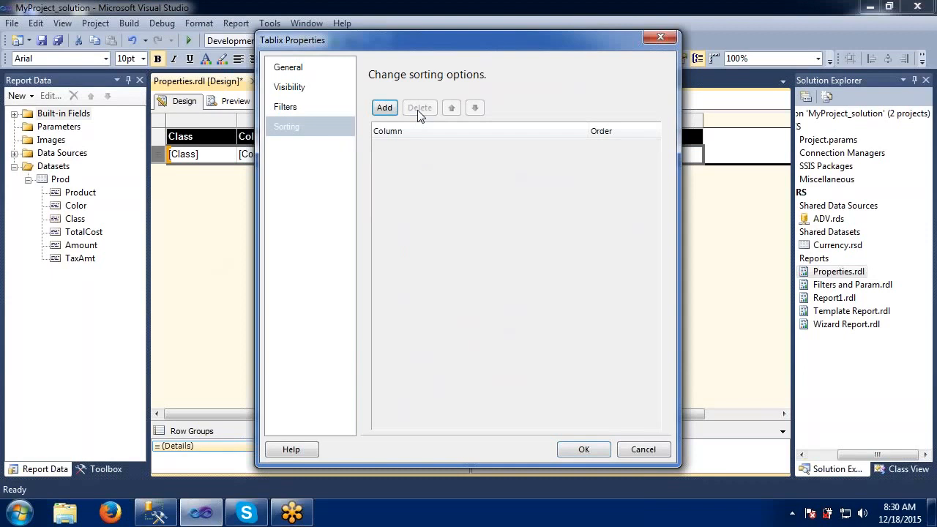
# Step: Review the tablix's filter and visibility options and close its properties without applying anything
pyautogui.click(305, 109)
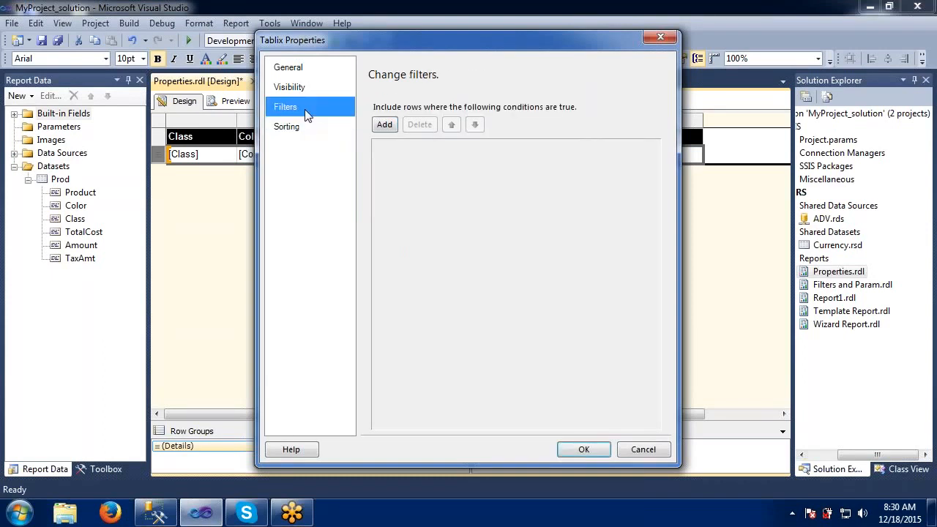
pyautogui.moveTo(378, 46); pyautogui.dragTo(353, 93)
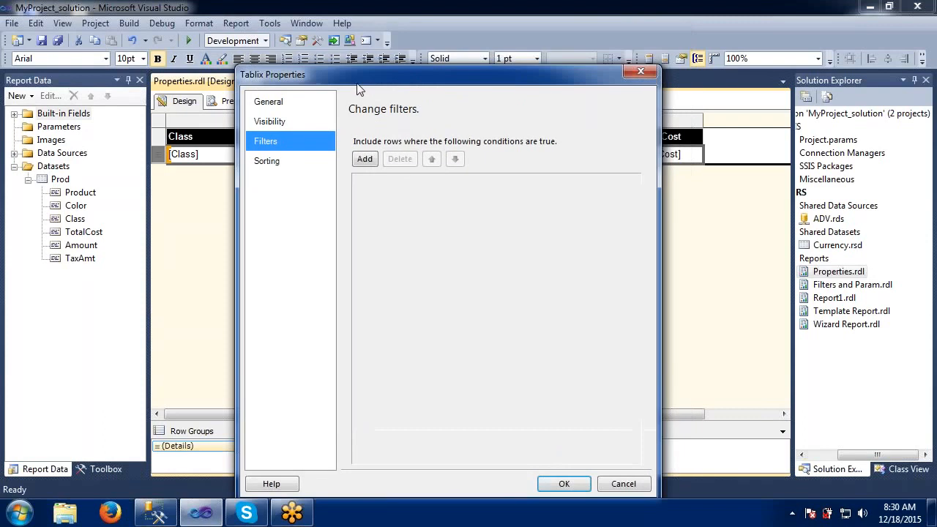
pyautogui.click(293, 132)
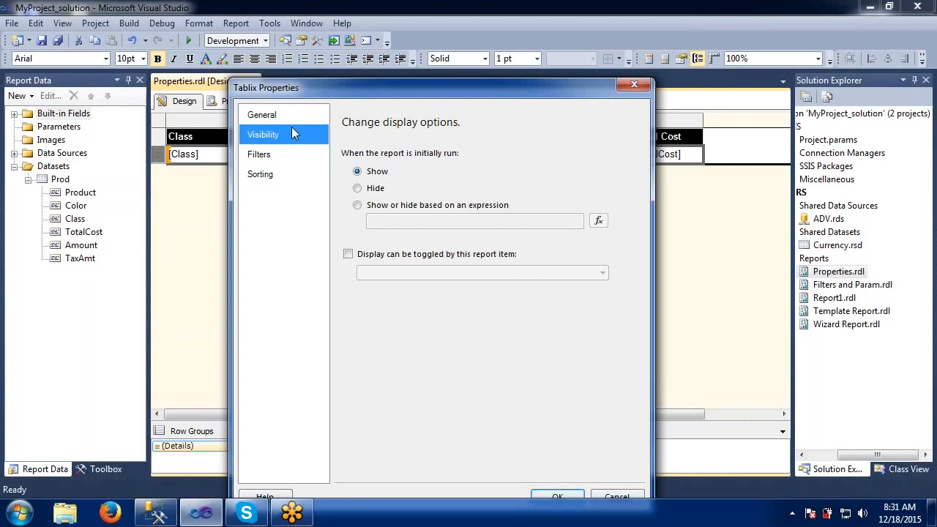
pyautogui.click(623, 87)
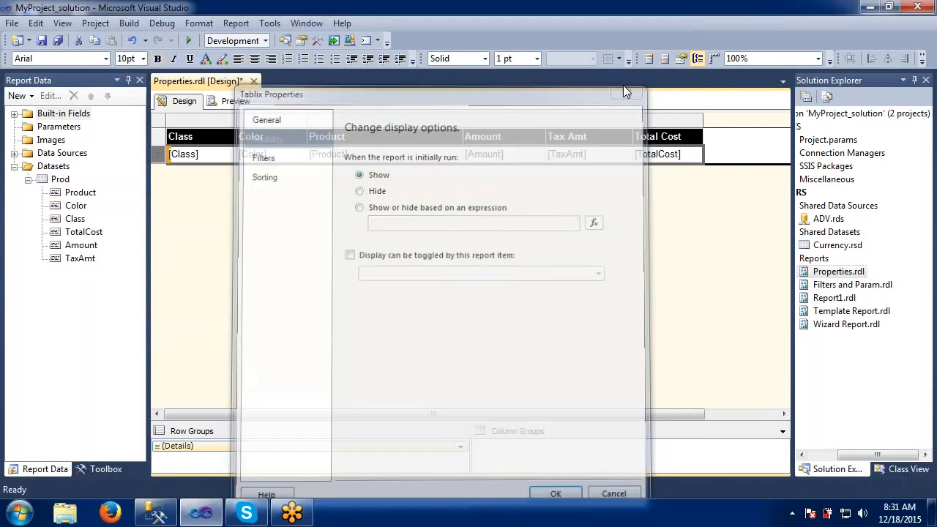
# Step: Set the tablix's initial visibility to Hide, apply the properties and preview the report
pyautogui.click(358, 156)
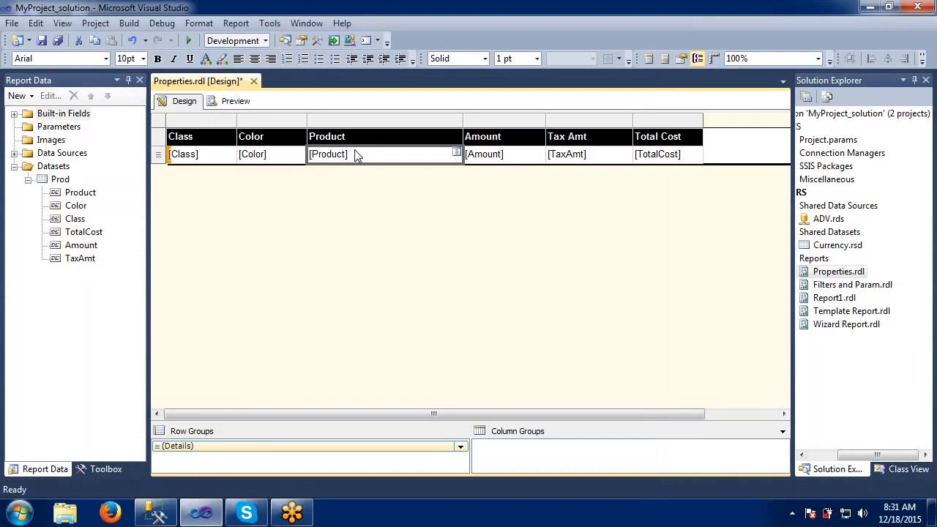
pyautogui.click(285, 142)
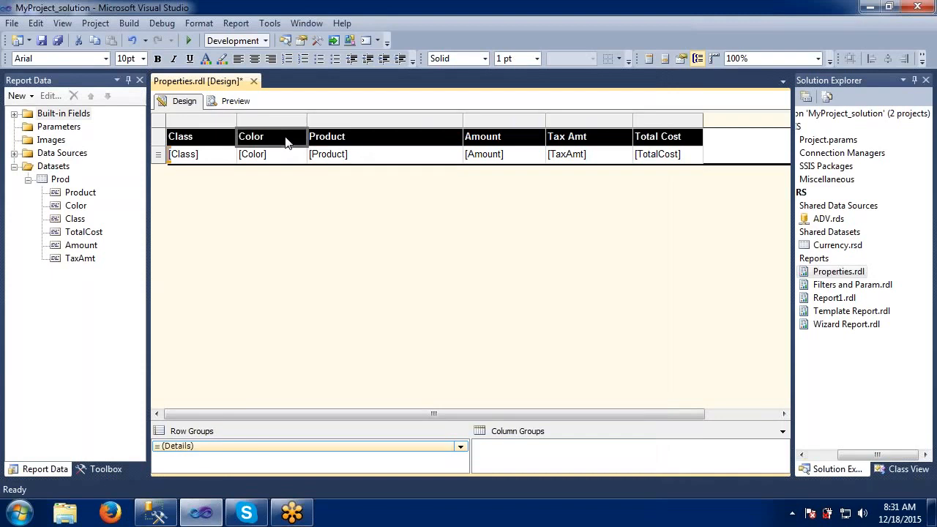
pyautogui.click(189, 140)
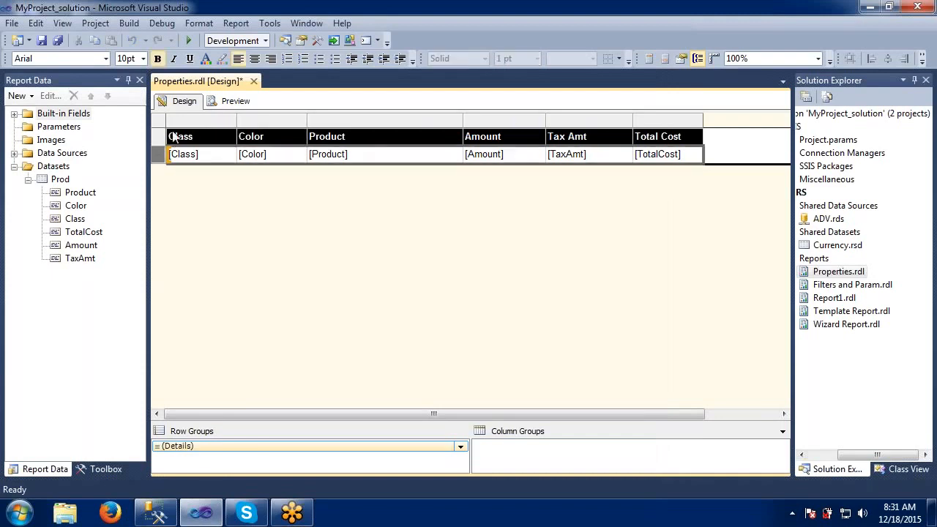
pyautogui.click(174, 138)
pyautogui.click(193, 119)
pyautogui.rightClick(193, 120)
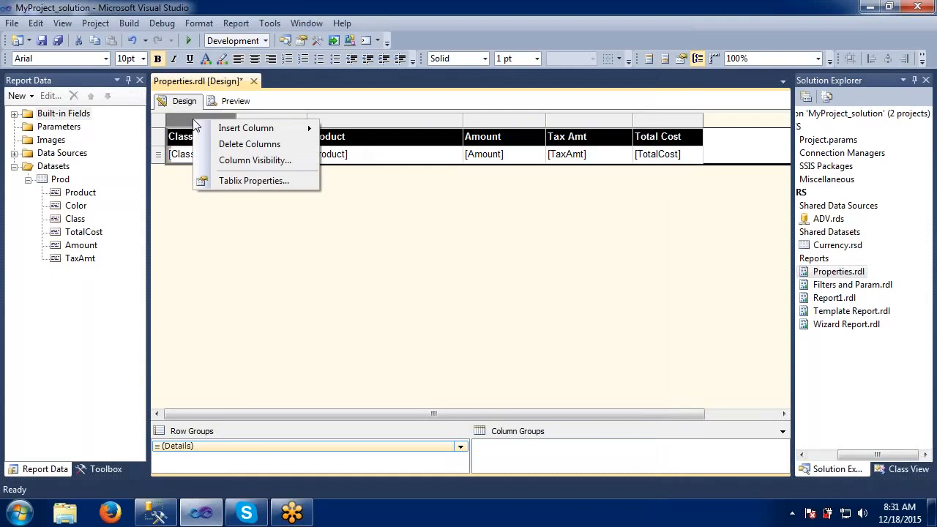
pyautogui.click(237, 183)
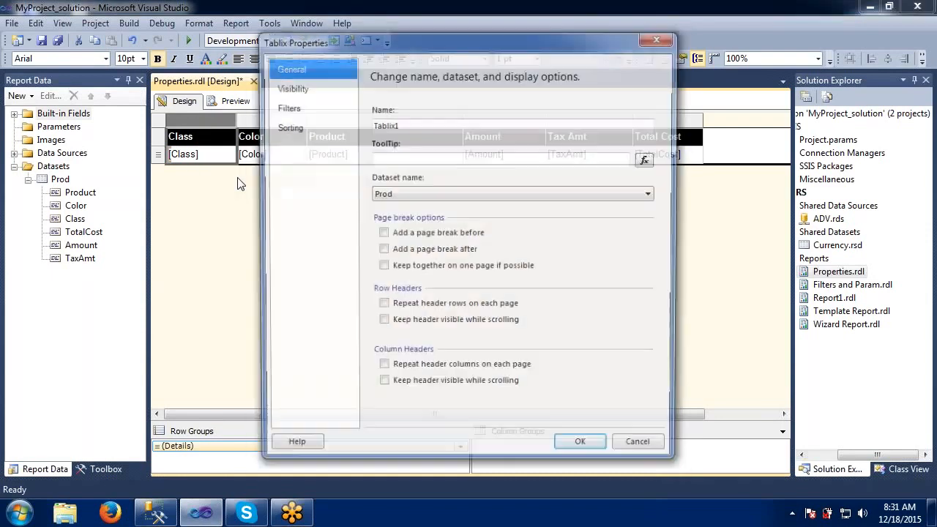
pyautogui.click(289, 87)
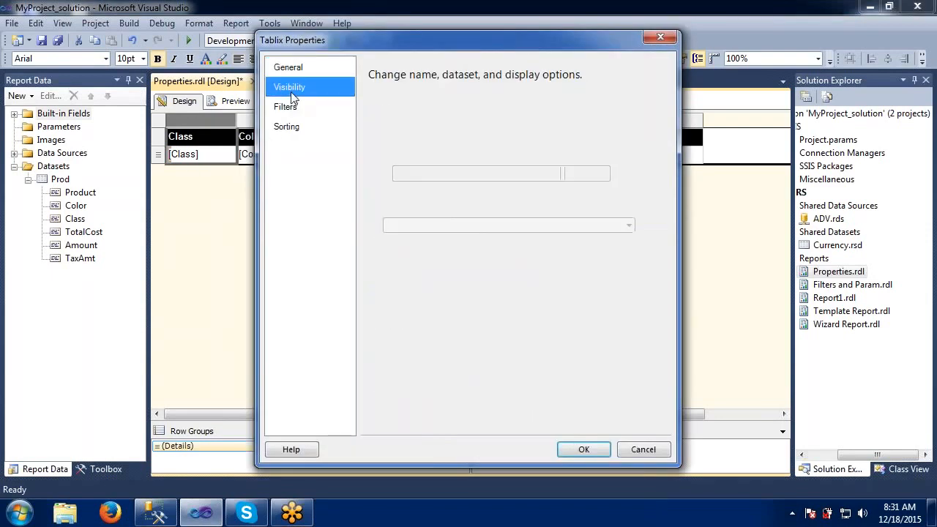
pyautogui.click(396, 146)
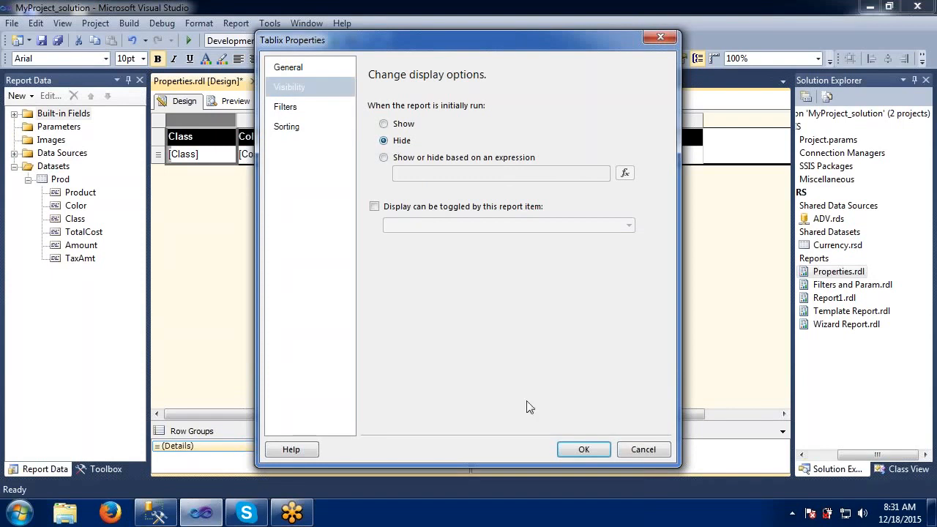
pyautogui.click(584, 449)
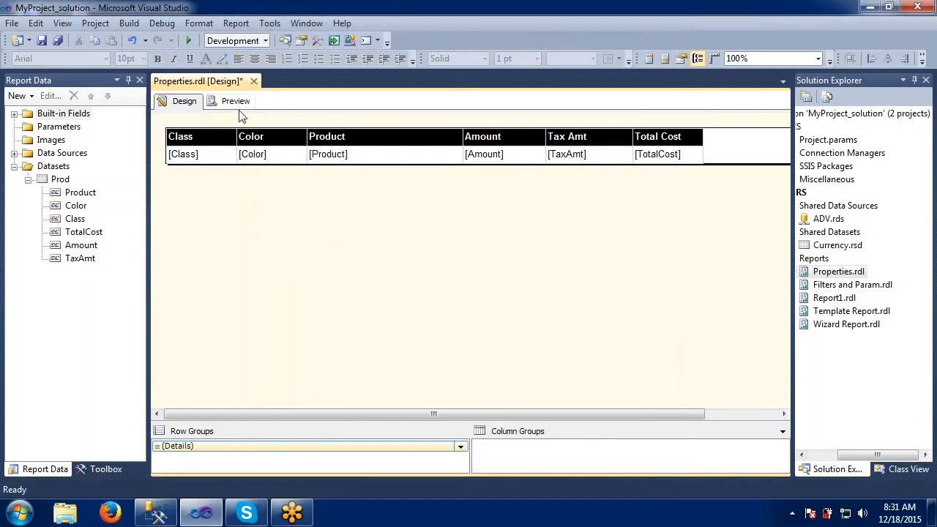
pyautogui.click(233, 101)
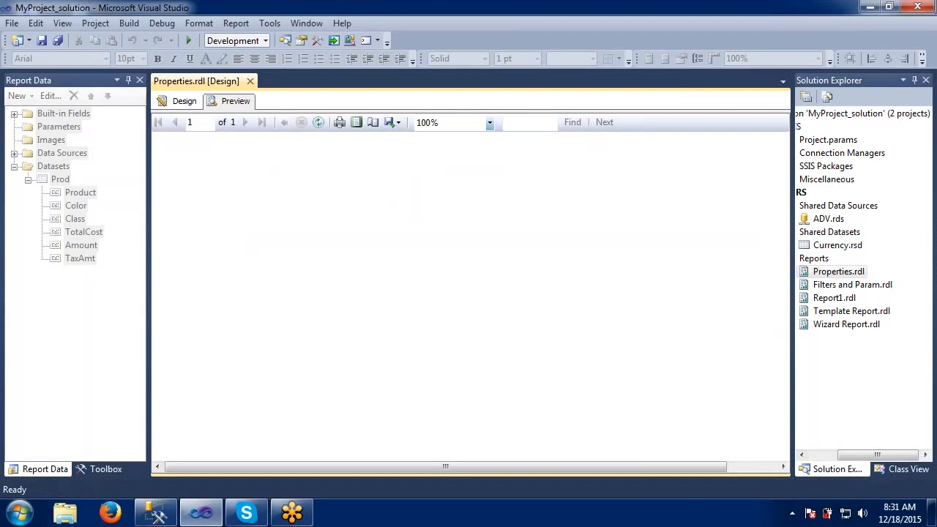
# Step: Return to the report design, set the tablix's initial visibility back to Show and apply it
pyautogui.click(184, 100)
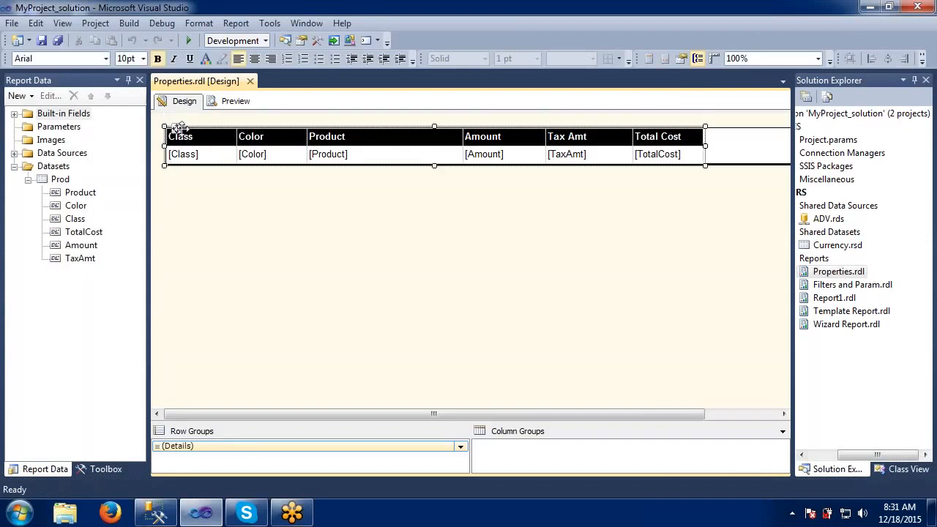
pyautogui.click(177, 129)
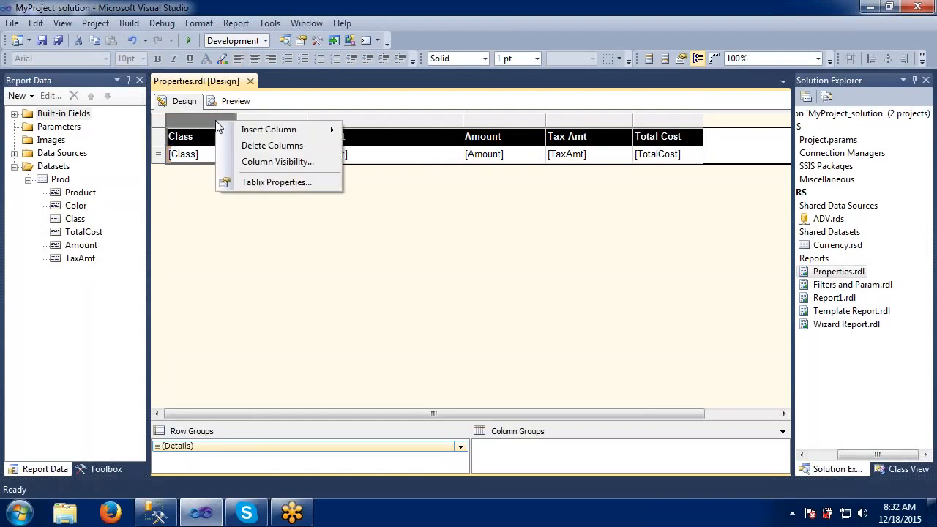
pyautogui.rightClick(215, 120)
pyautogui.click(250, 188)
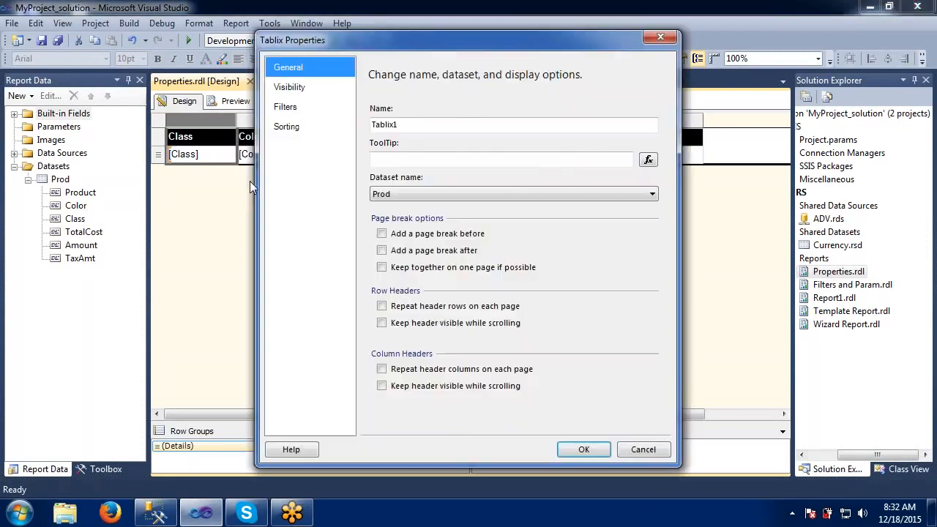
pyautogui.click(293, 87)
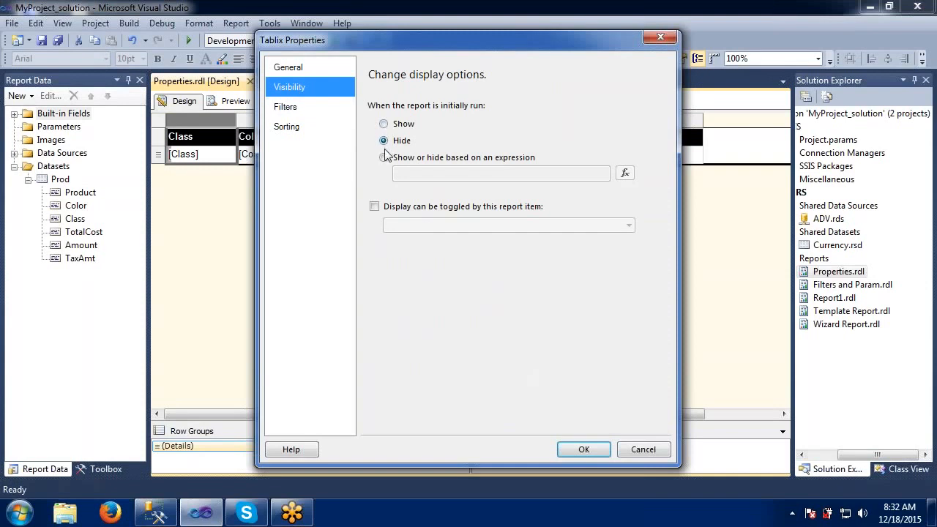
pyautogui.click(384, 125)
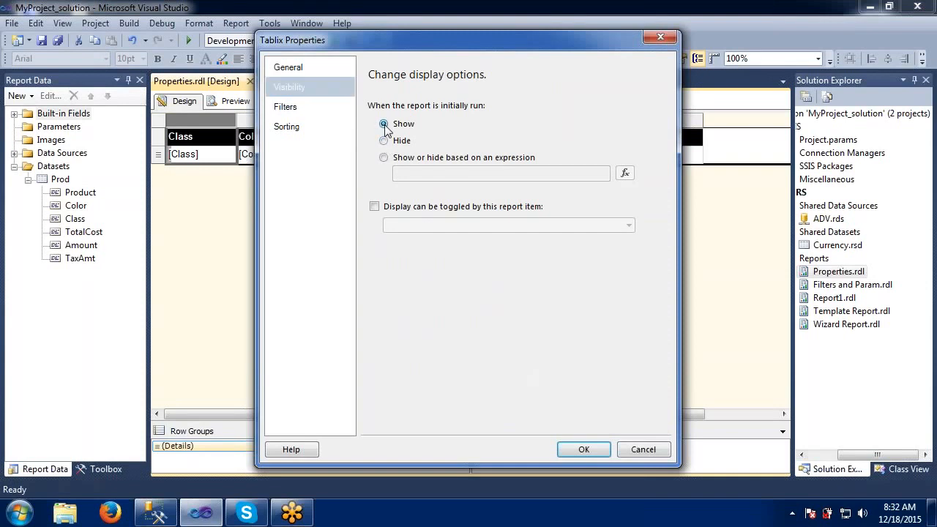
pyautogui.click(598, 449)
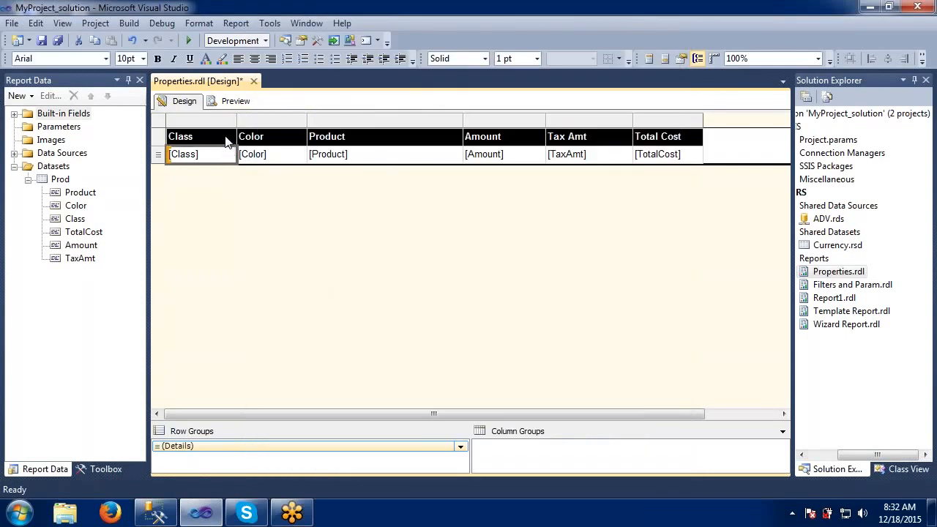
pyautogui.rightClick(225, 139)
pyautogui.rightClick(161, 154)
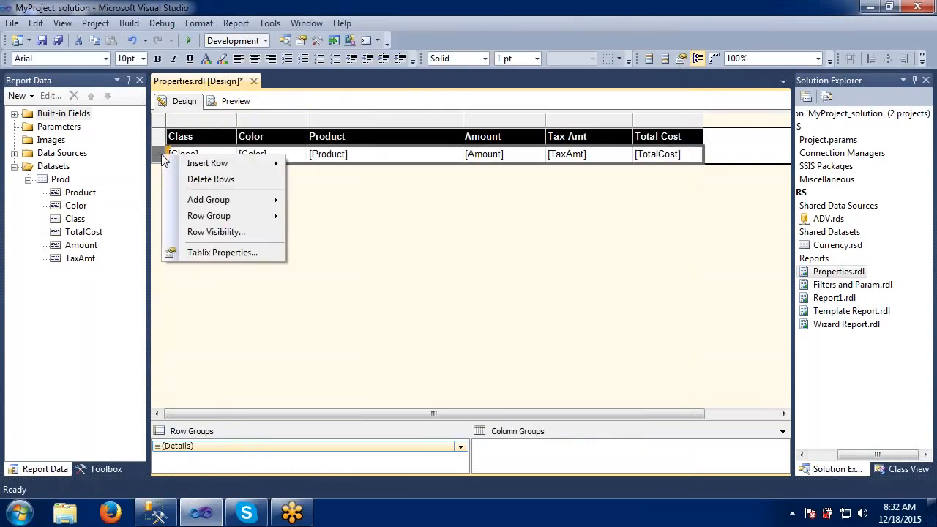
pyautogui.click(208, 254)
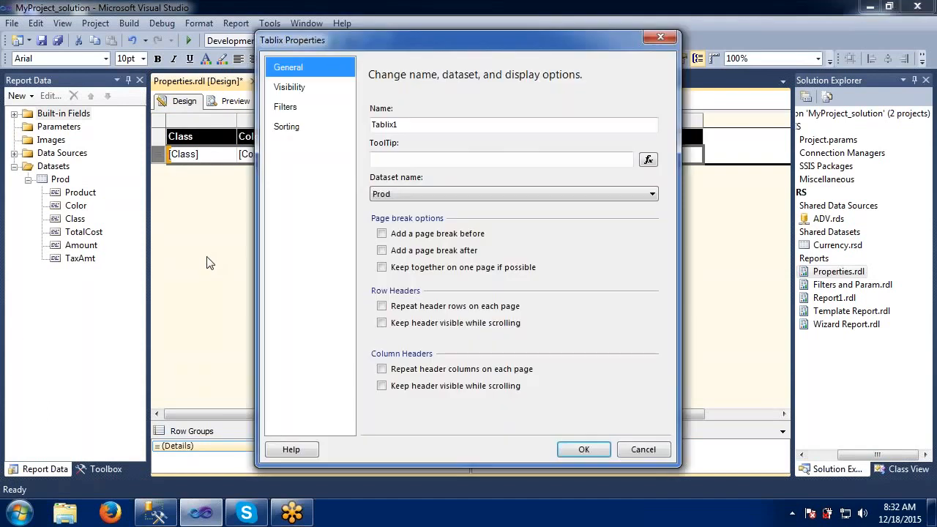
pyautogui.click(292, 89)
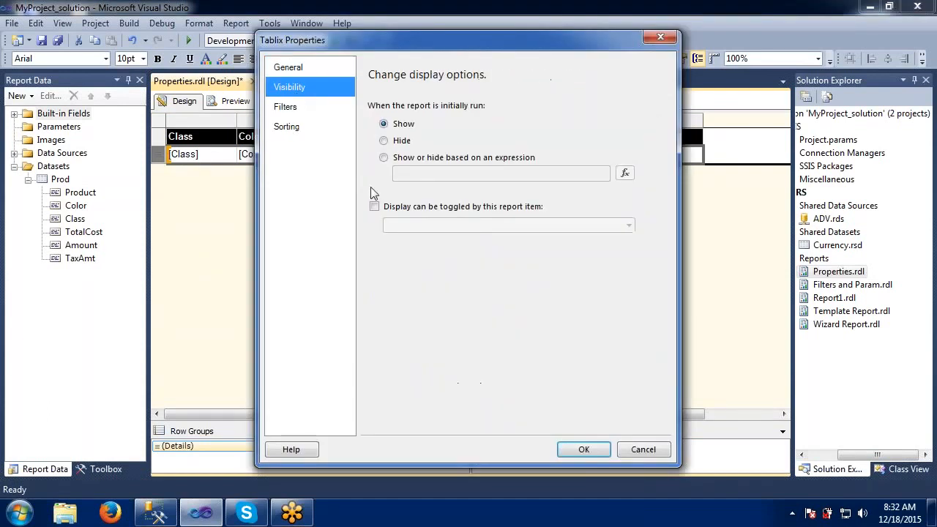
pyautogui.click(392, 143)
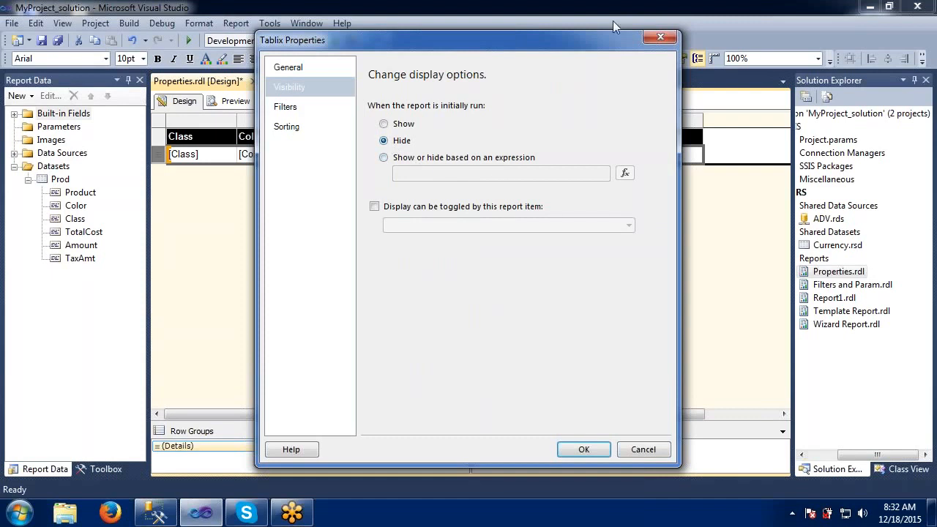
pyautogui.click(661, 36)
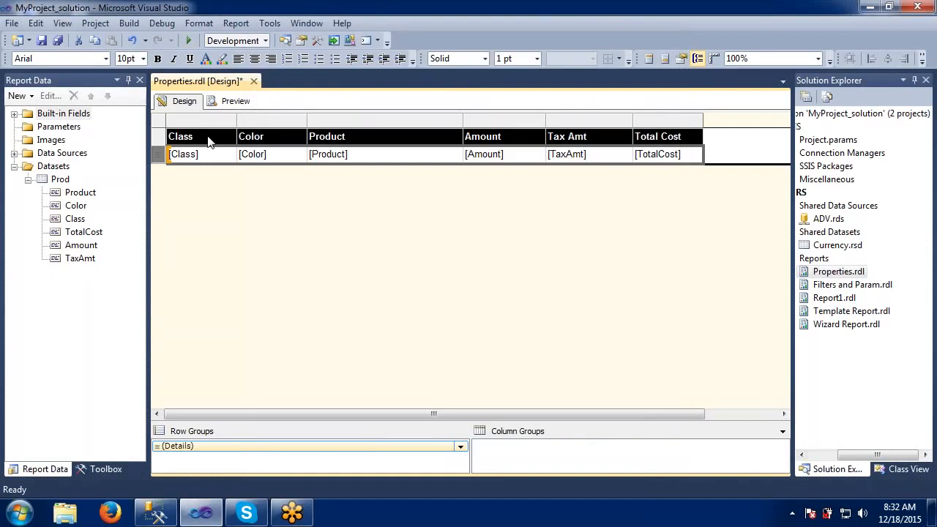
pyautogui.doubleClick(192, 154)
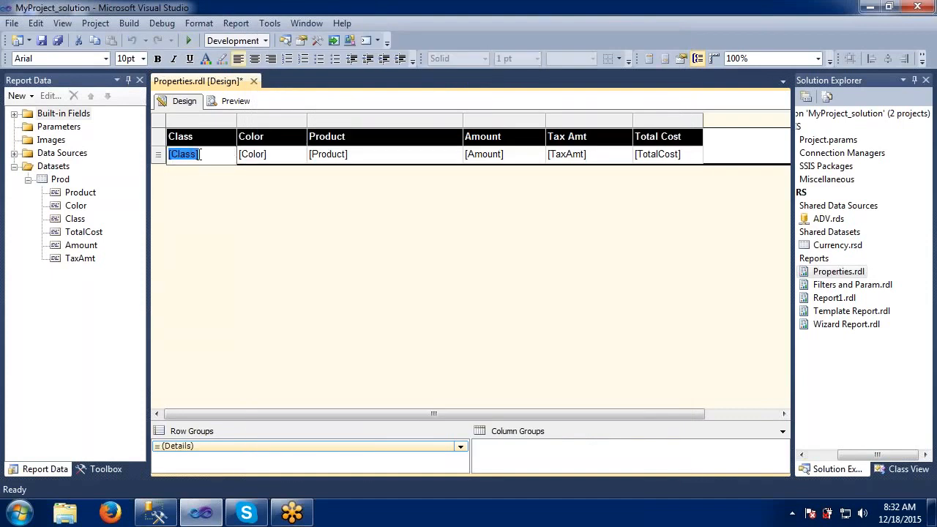
pyautogui.click(158, 161)
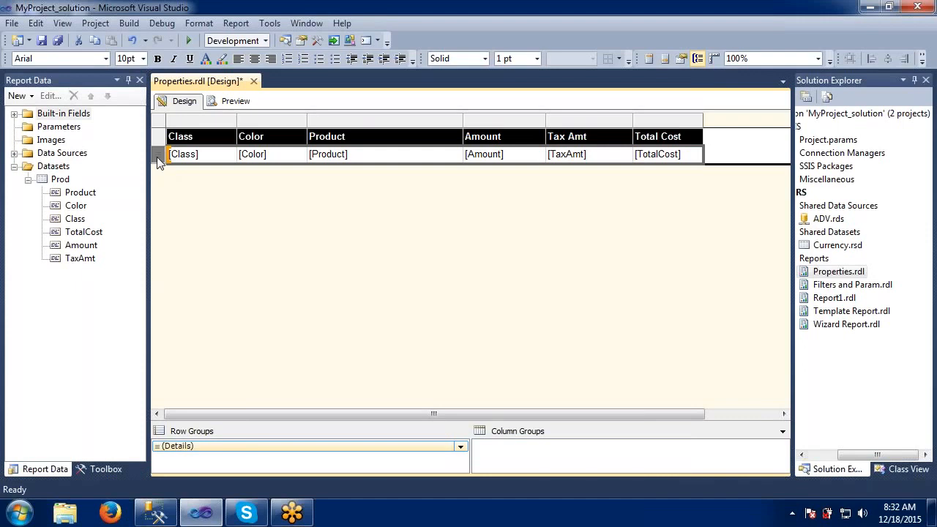
# Step: From the Class column, set the whole tablix's initial visibility to Hide, apply it and preview the report
pyautogui.click(200, 119)
pyautogui.rightClick(199, 116)
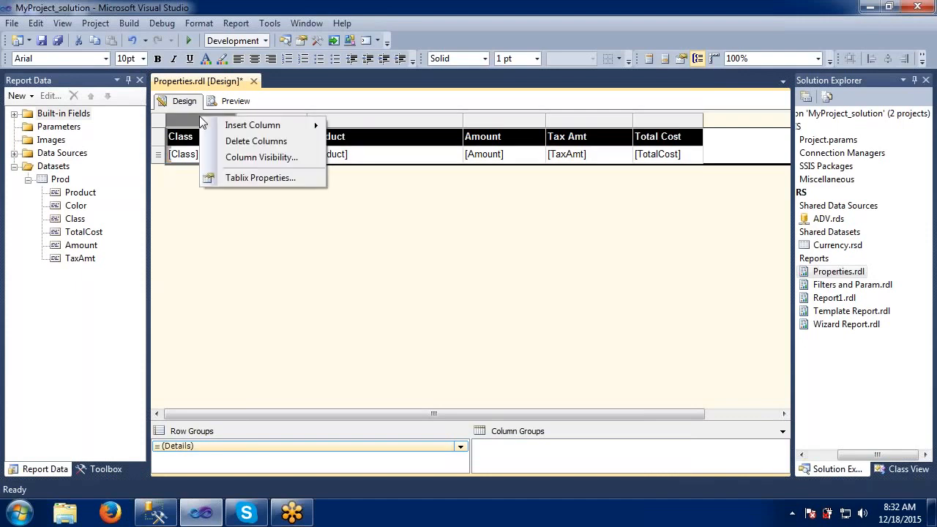
pyautogui.click(233, 178)
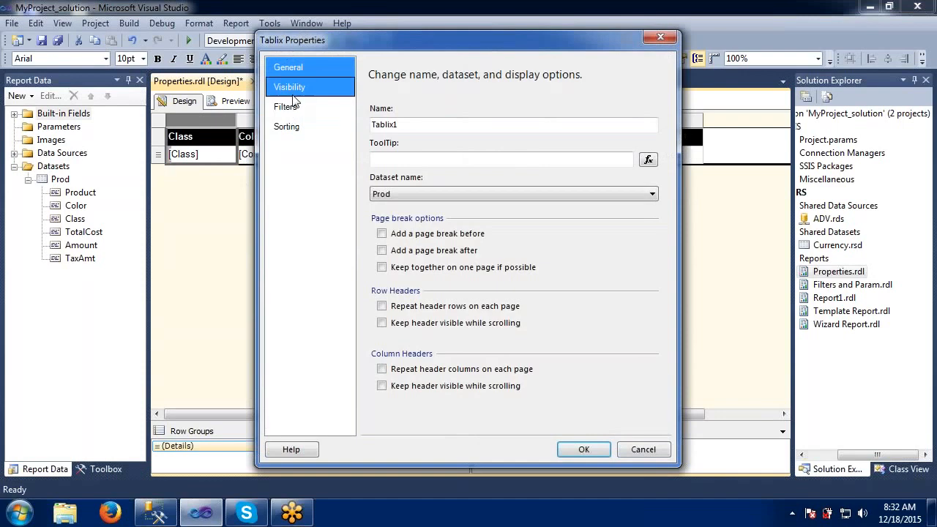
pyautogui.click(293, 95)
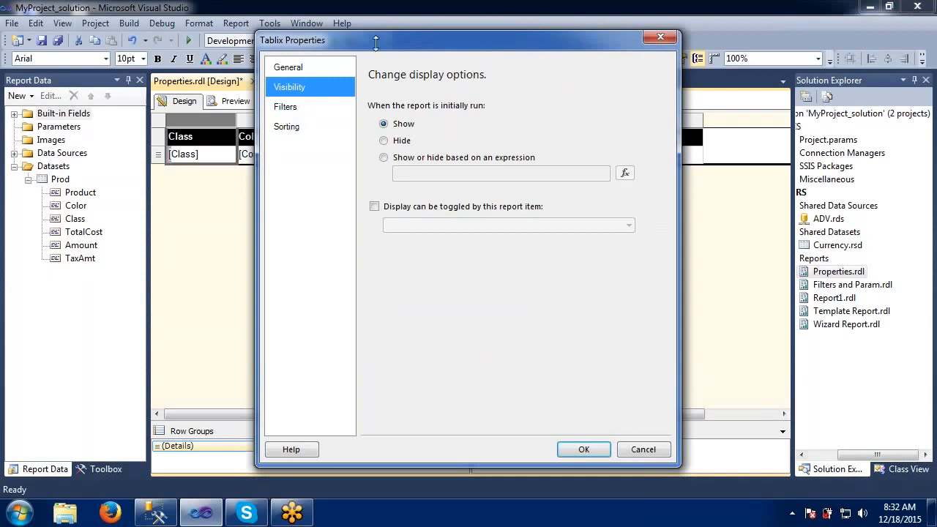
pyautogui.click(385, 141)
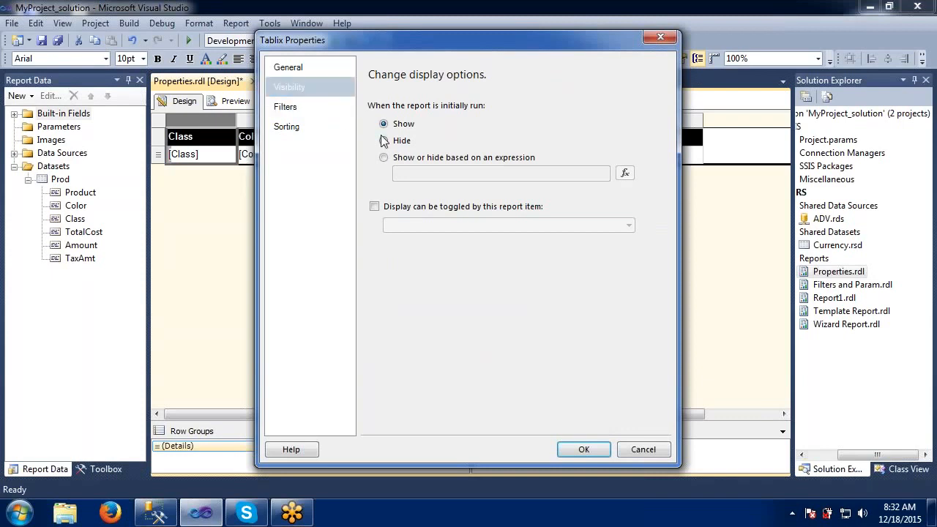
pyautogui.click(384, 140)
pyautogui.click(569, 449)
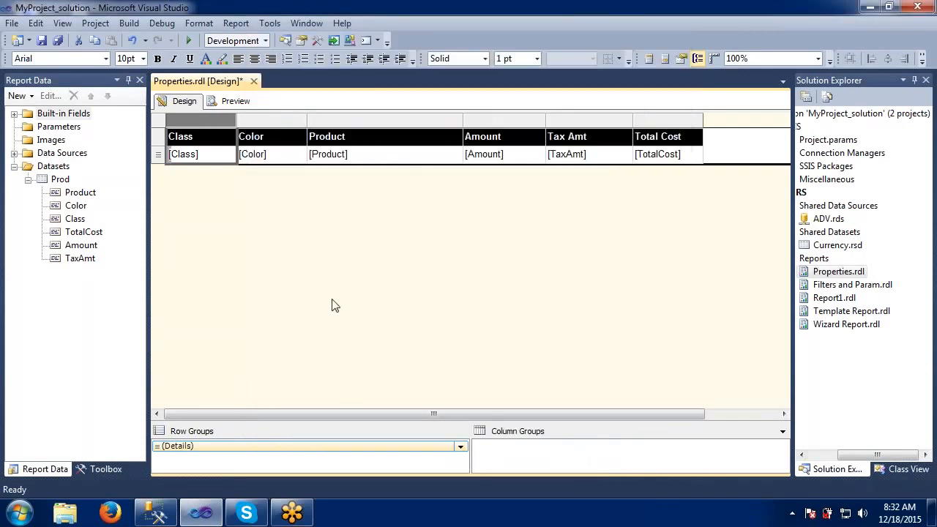
pyautogui.click(235, 102)
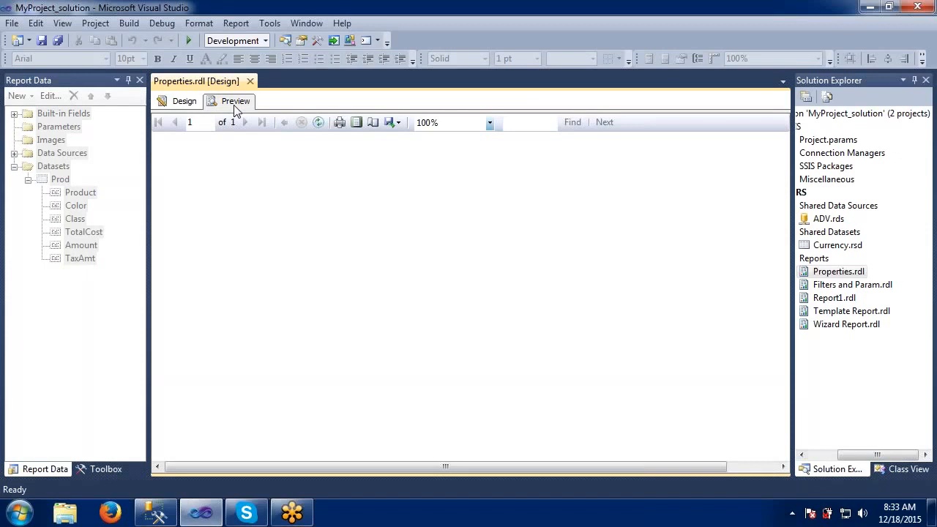
# Step: Return to the report design and set the tablix's initial visibility back to Show
pyautogui.click(184, 103)
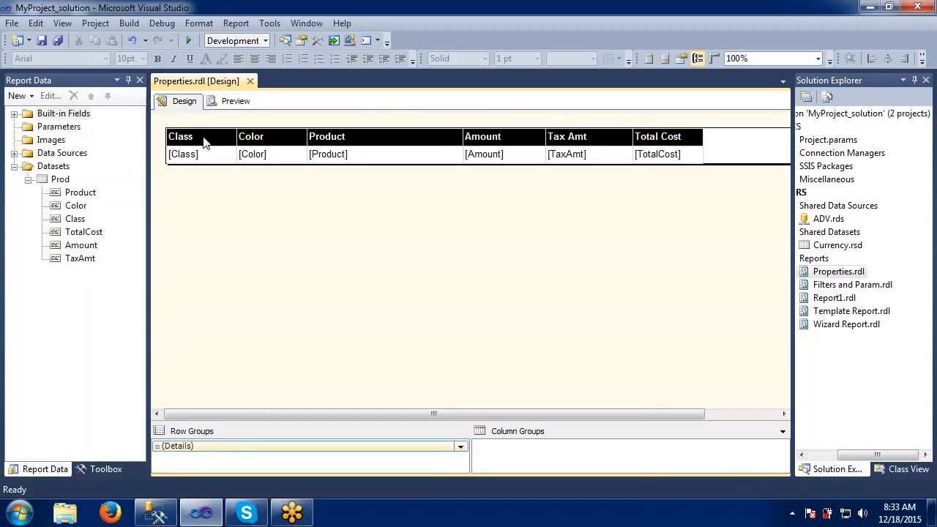
pyautogui.rightClick(212, 122)
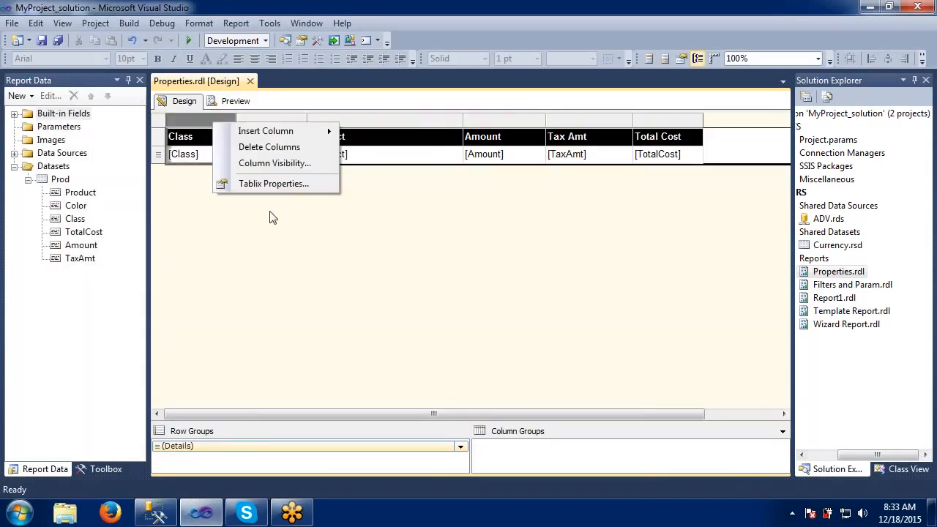
pyautogui.click(270, 185)
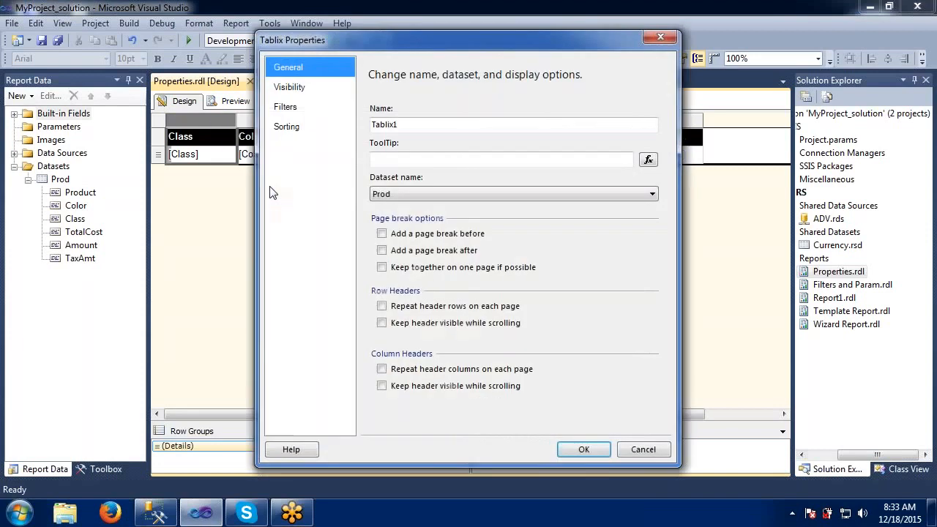
pyautogui.click(289, 87)
pyautogui.click(383, 124)
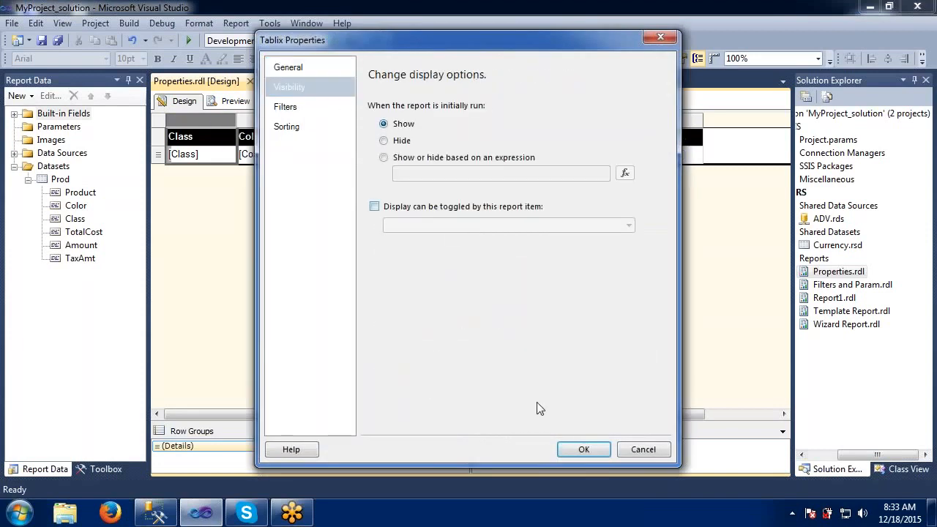
pyautogui.click(563, 447)
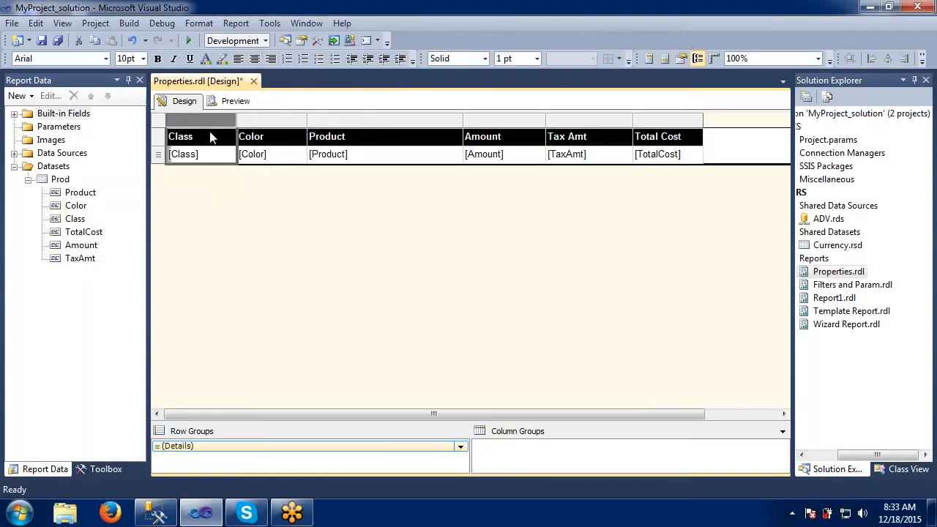
# Step: Set the Class column's own initial visibility to Hide, apply it and preview the report
pyautogui.rightClick(210, 117)
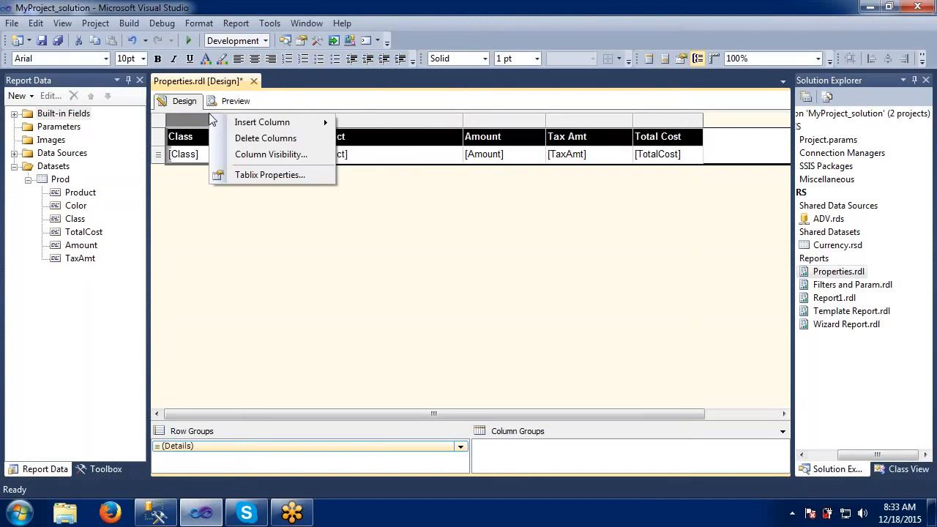
pyautogui.click(249, 155)
pyautogui.click(384, 184)
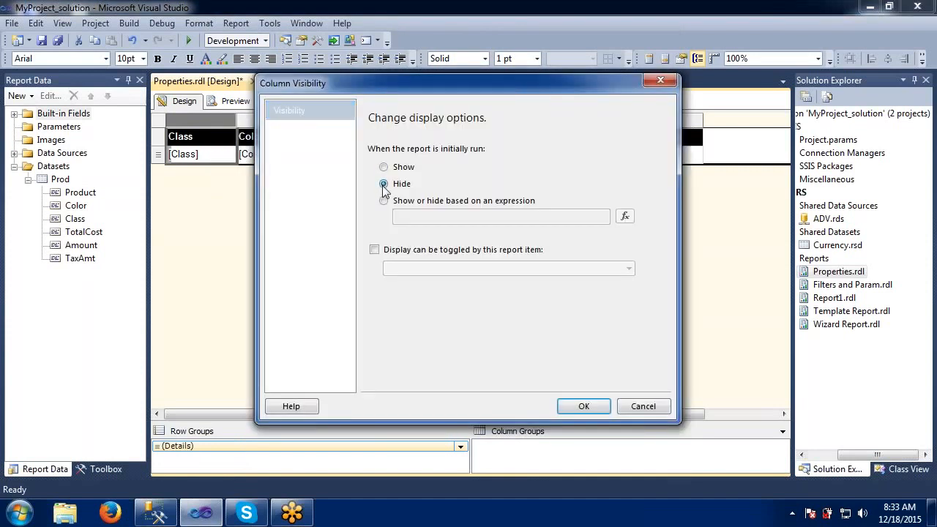
pyautogui.click(583, 406)
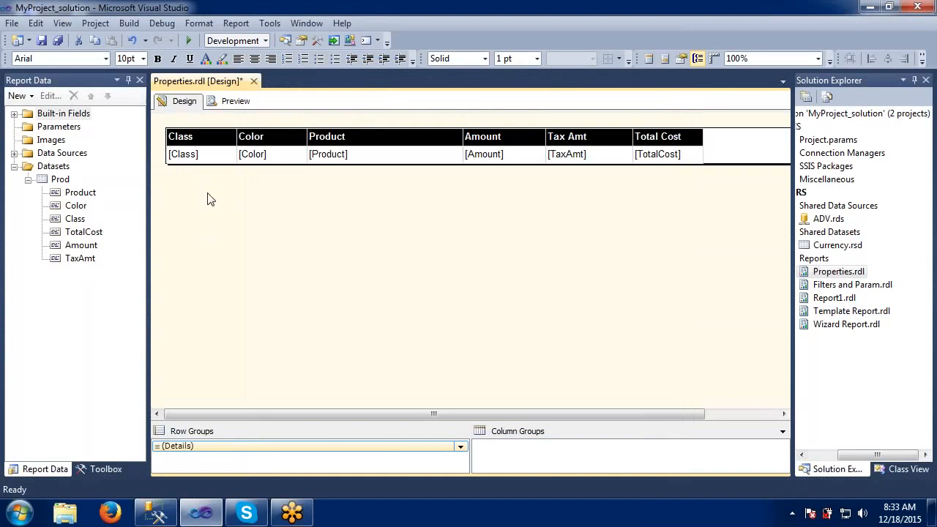
pyautogui.click(233, 101)
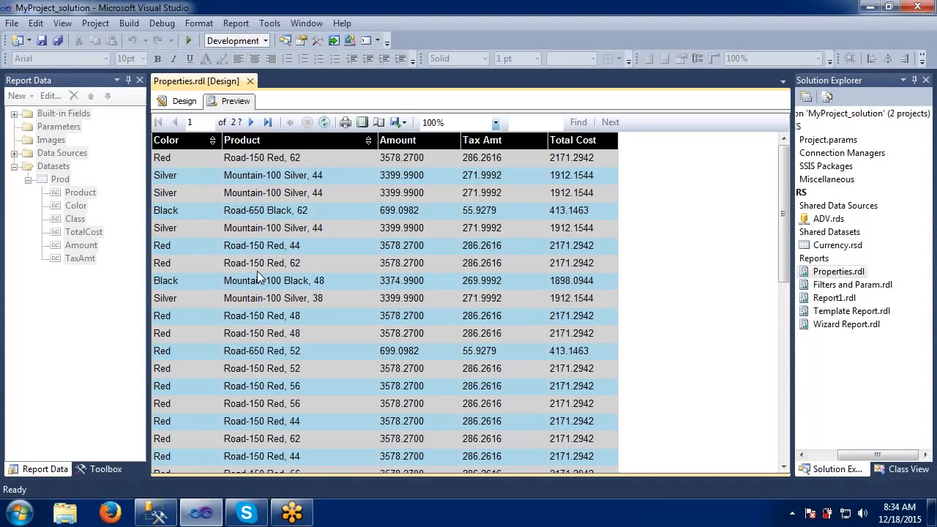
# Step: Return to the report design and set the Class column's visibility back to Show
pyautogui.click(188, 102)
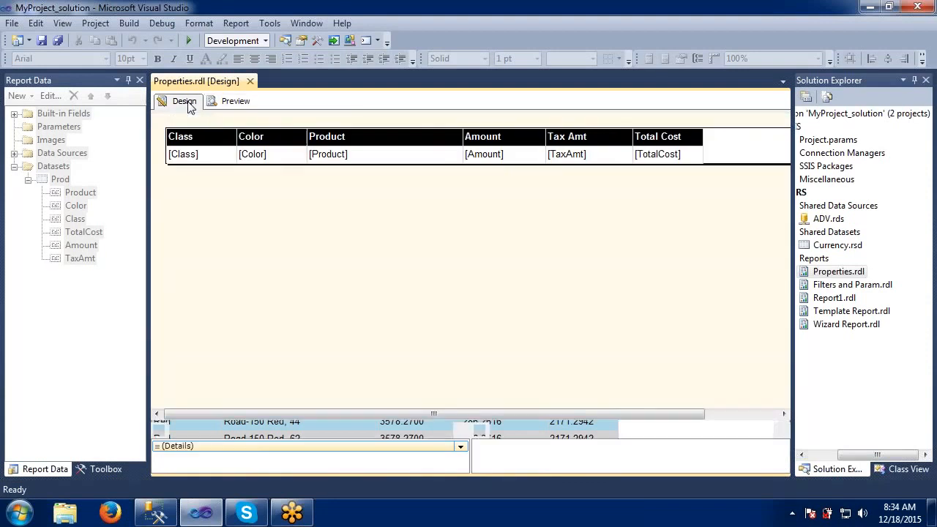
pyautogui.click(212, 135)
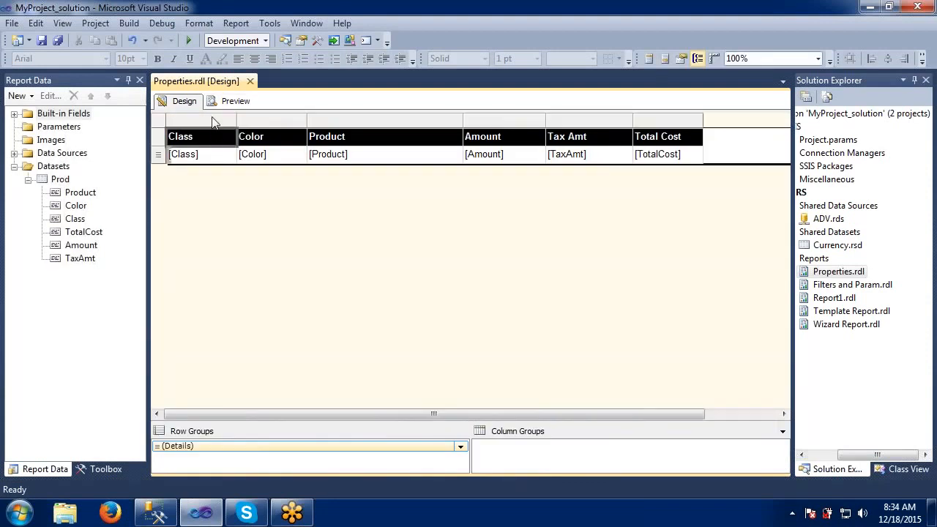
pyautogui.rightClick(211, 116)
pyautogui.click(243, 162)
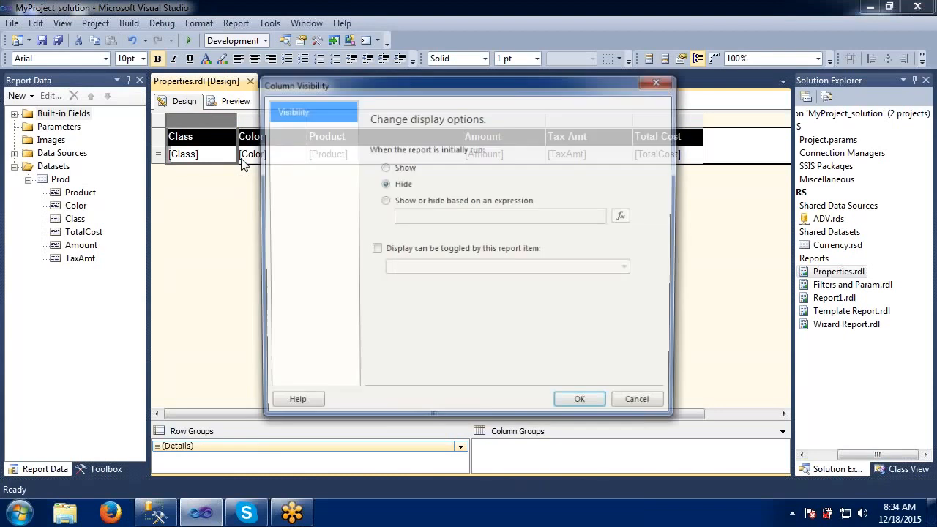
pyautogui.click(384, 167)
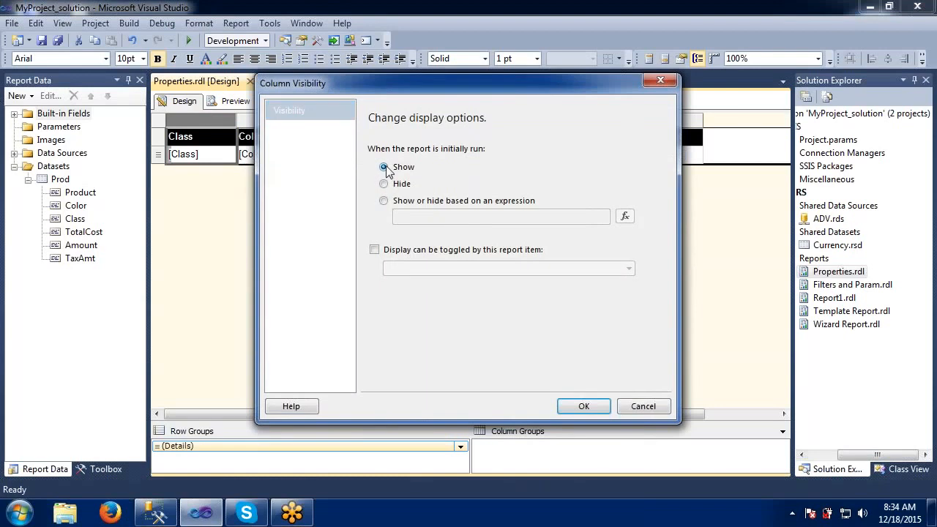
pyautogui.click(580, 405)
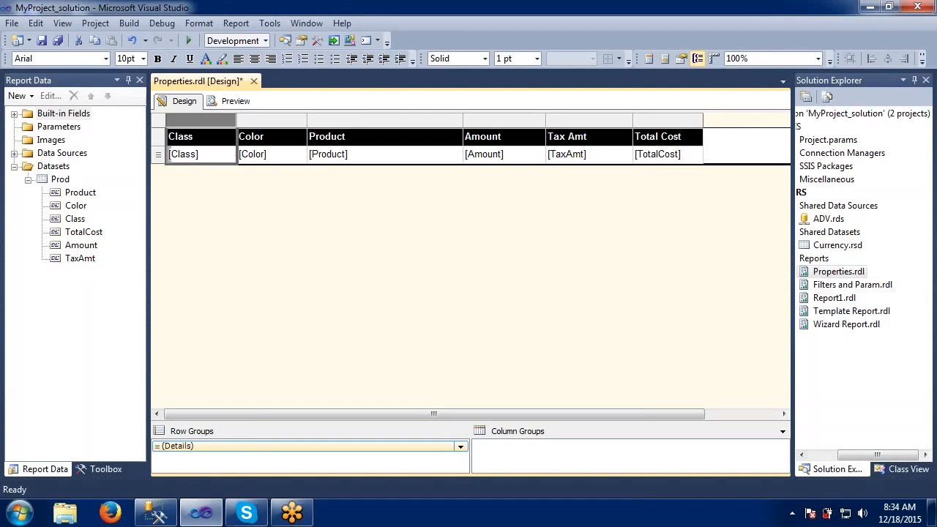
# Step: Set the Product column's initial visibility to Hide, apply it and preview the report
pyautogui.rightClick(370, 123)
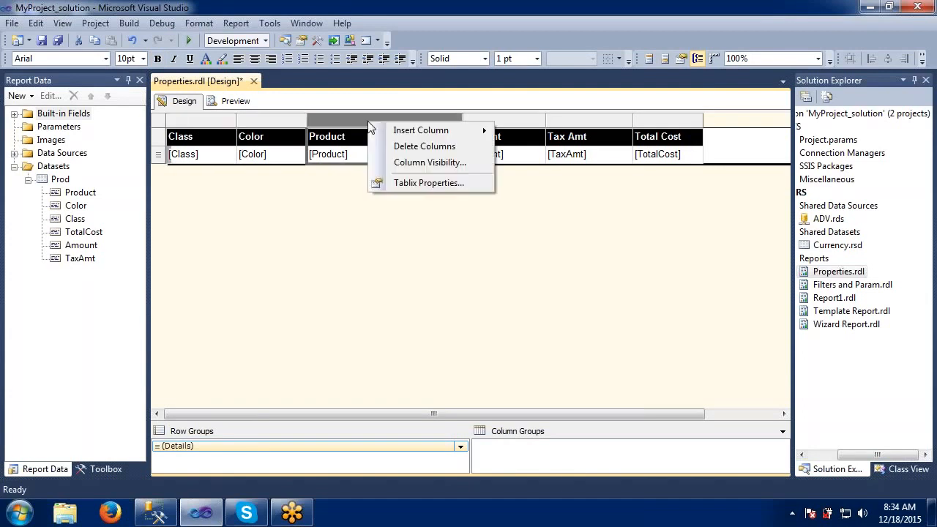
pyautogui.click(418, 167)
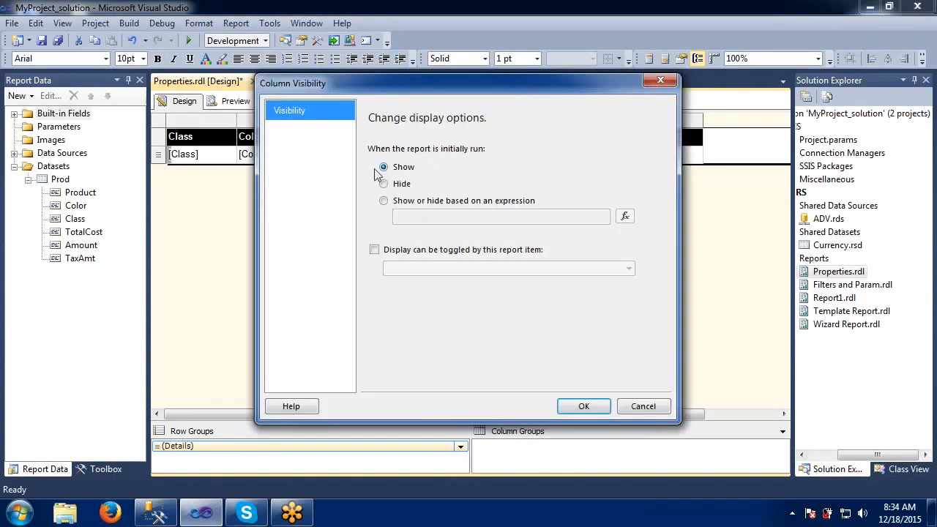
pyautogui.click(385, 183)
pyautogui.click(584, 405)
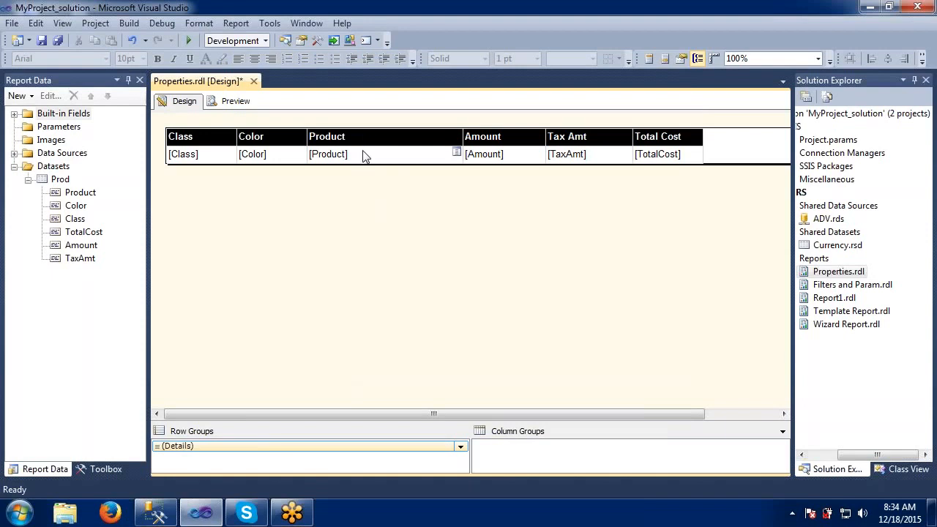
pyautogui.click(232, 102)
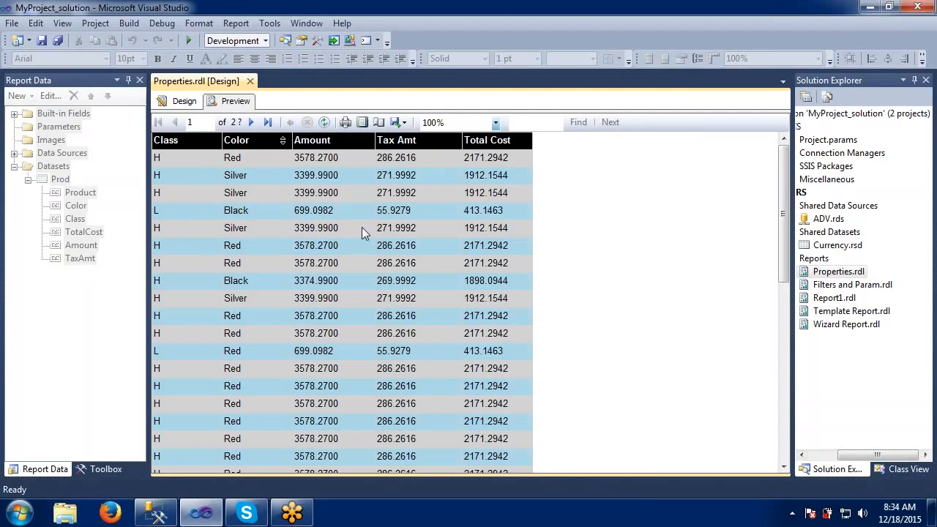
# Step: Return to the report design and set the Product column's initial visibility back to Show
pyautogui.click(176, 105)
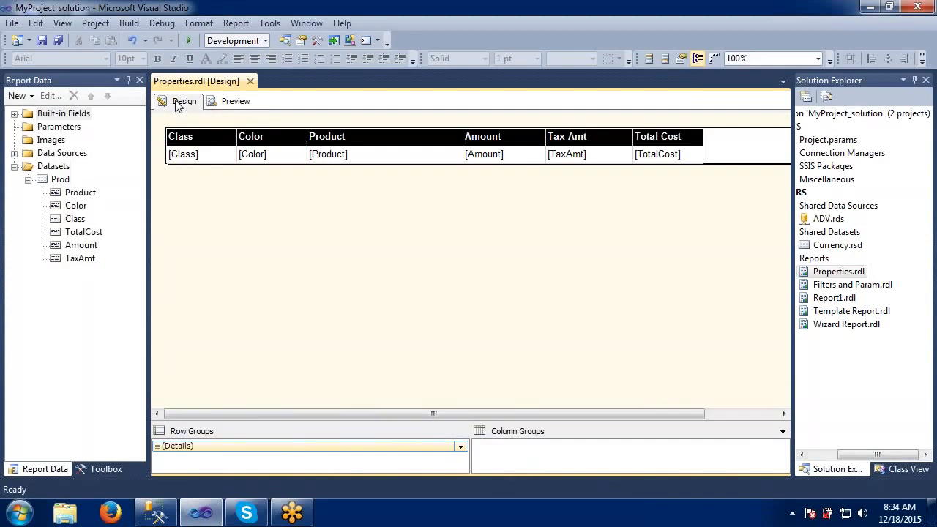
pyautogui.click(400, 143)
pyautogui.rightClick(400, 143)
pyautogui.rightClick(401, 120)
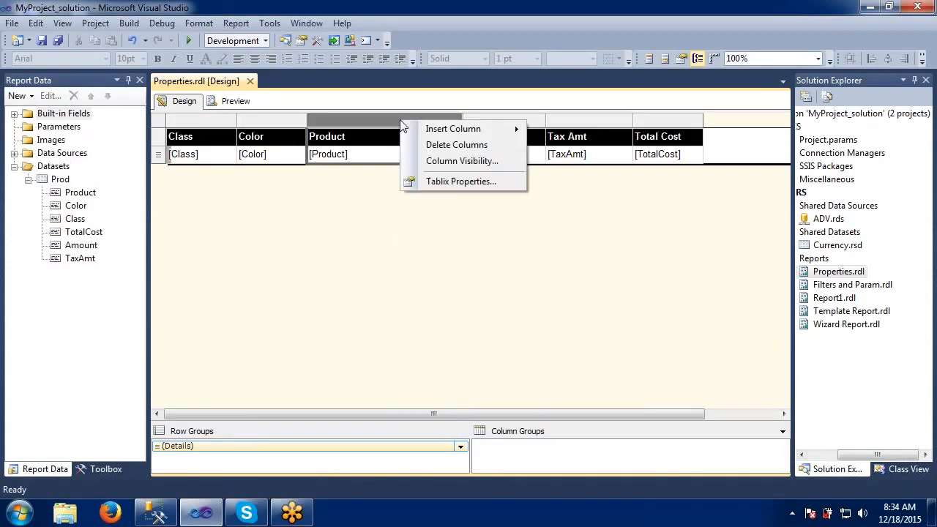
pyautogui.click(428, 160)
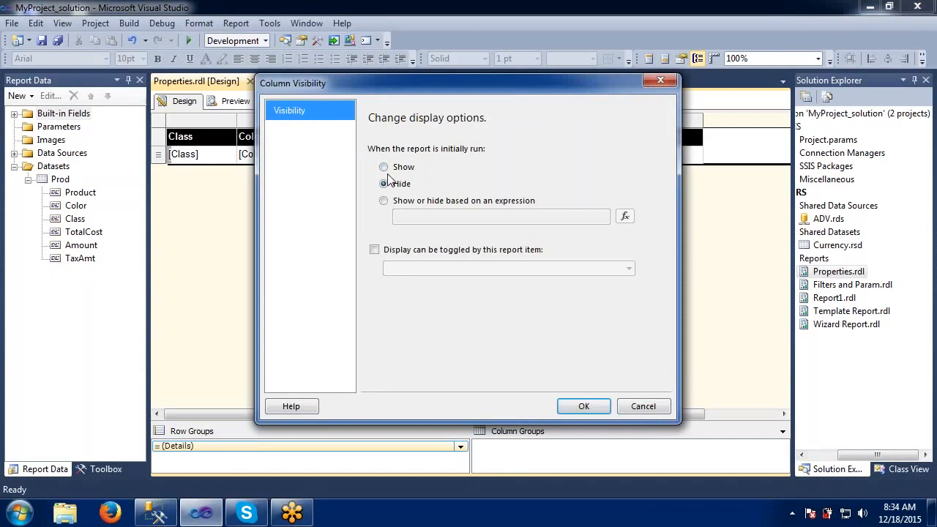
pyautogui.click(387, 168)
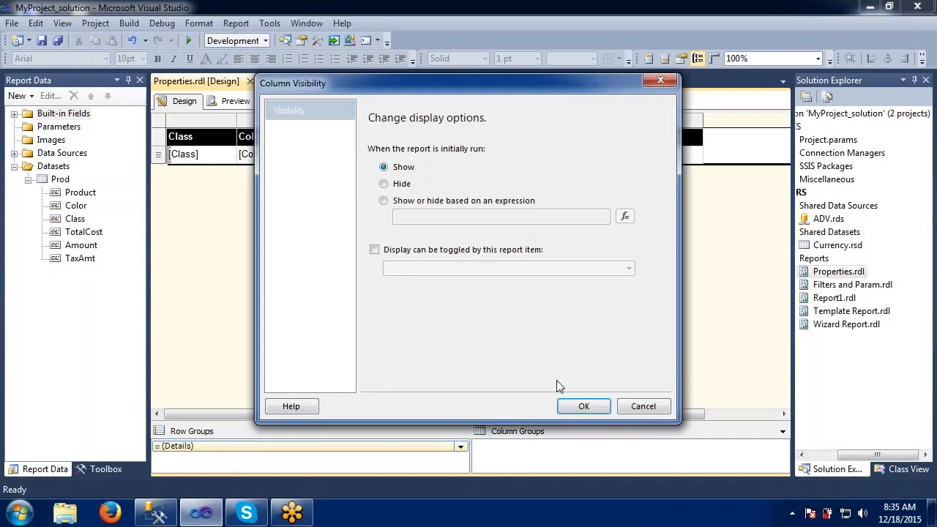
pyautogui.click(582, 408)
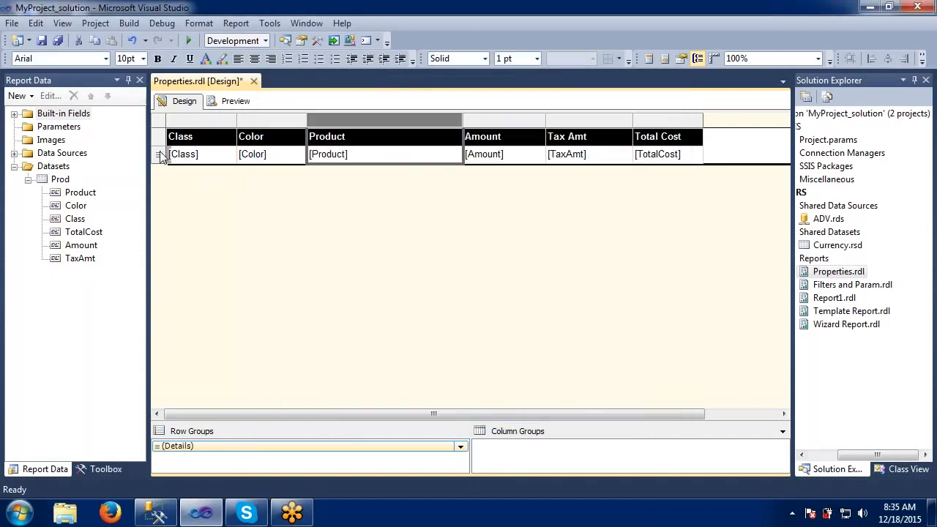
# Step: Open the tablix properties from the Class column and display the tablix's initial visibility options
pyautogui.click(165, 129)
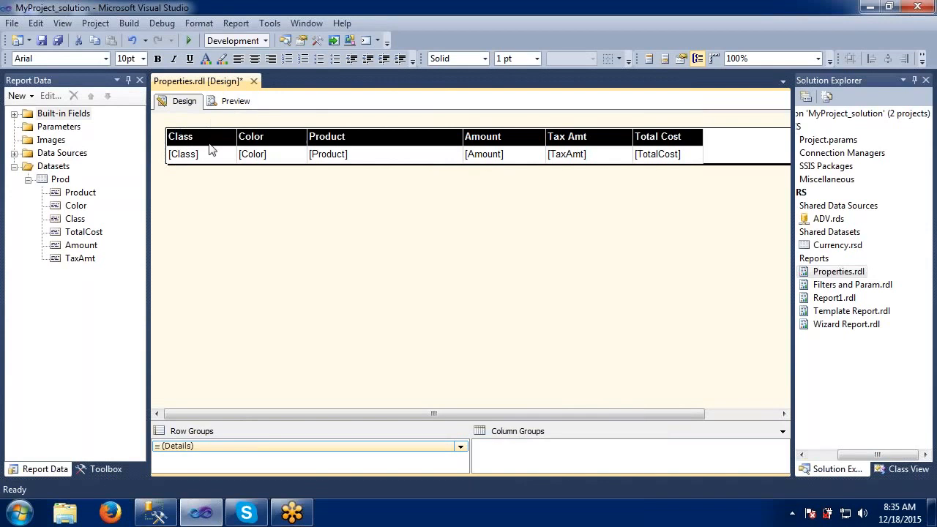
pyautogui.click(209, 141)
pyautogui.click(210, 122)
pyautogui.rightClick(209, 121)
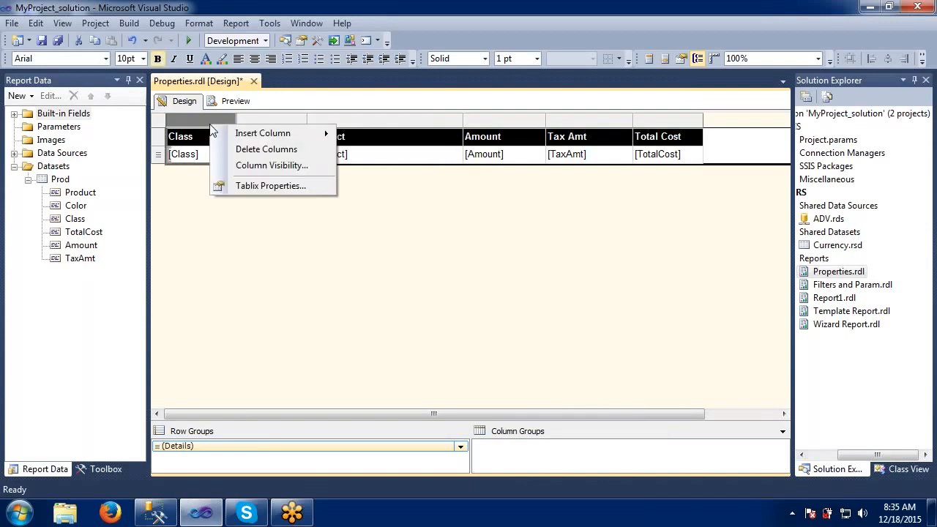
pyautogui.click(246, 192)
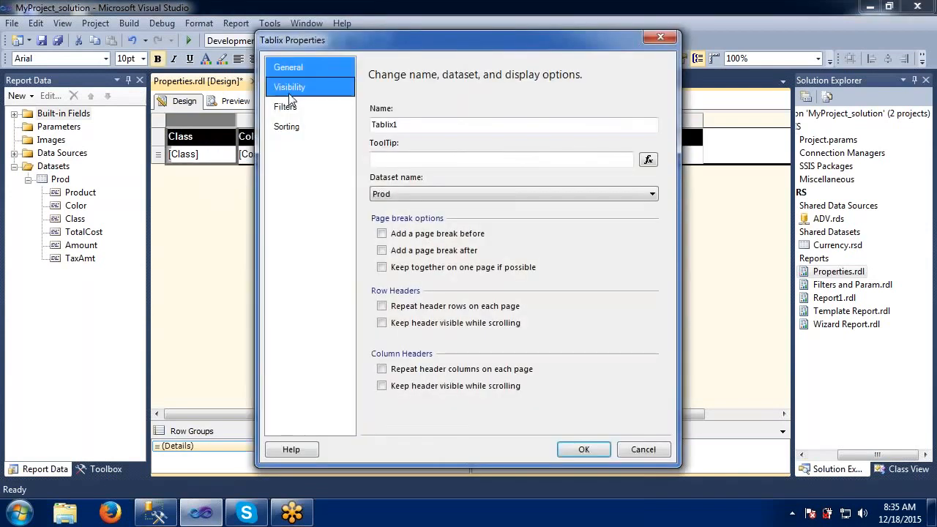
pyautogui.click(290, 90)
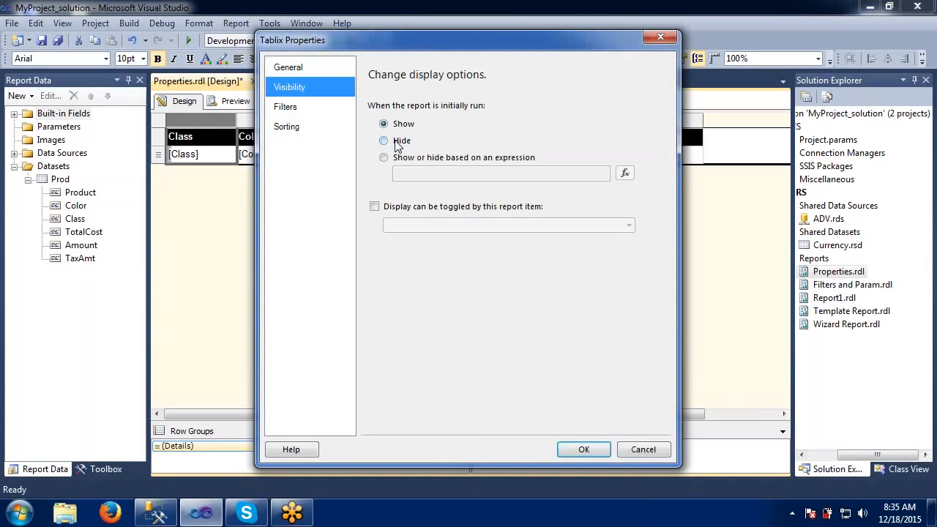
pyautogui.click(386, 158)
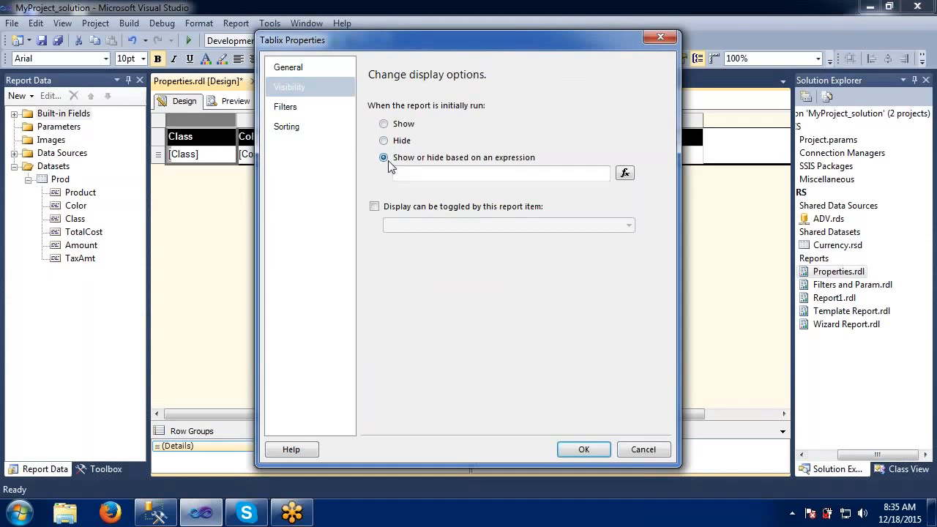
pyautogui.click(384, 124)
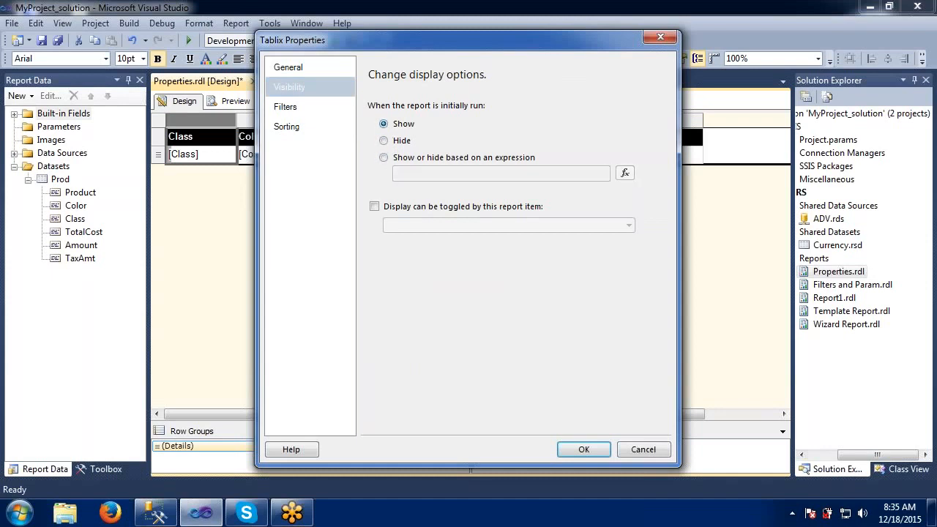
pyautogui.click(308, 118)
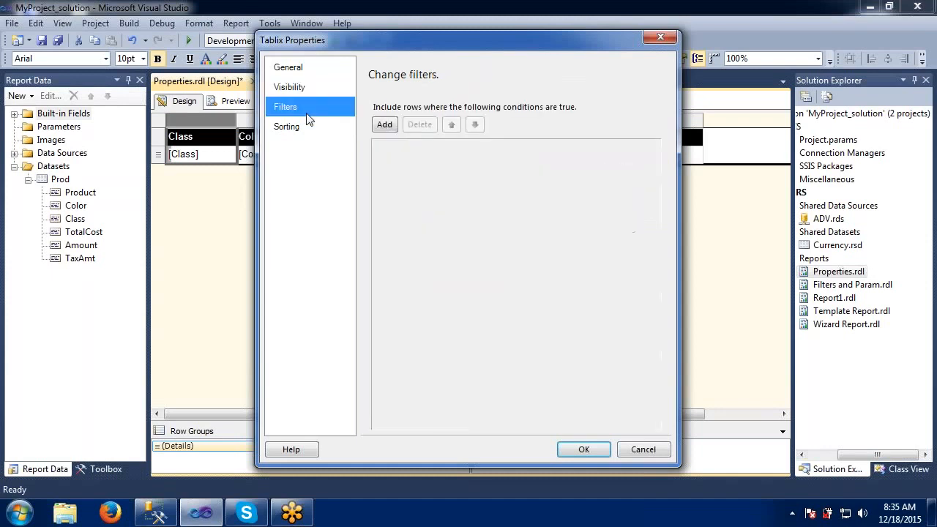
pyautogui.click(385, 125)
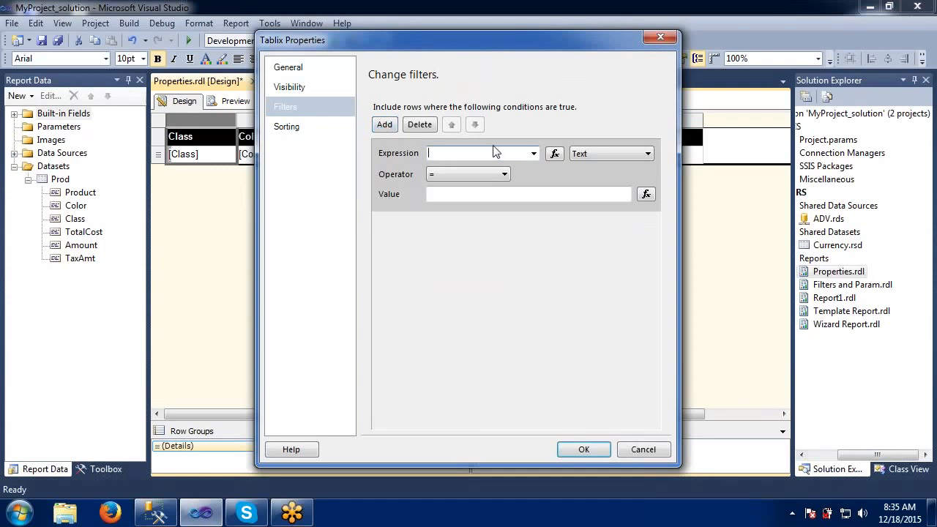
pyautogui.click(415, 126)
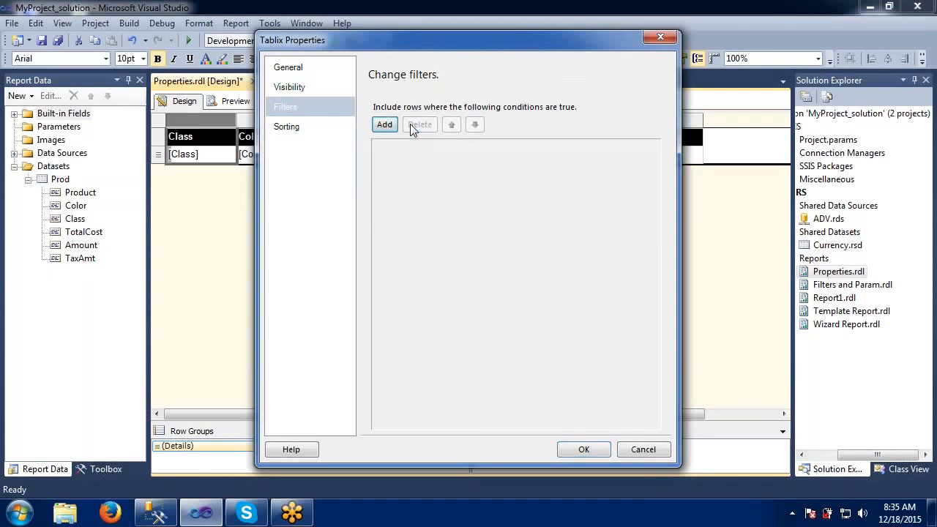
# Step: Add a tablix sort on [Color] in A to Z order, apply it and preview the report
pyautogui.click(328, 139)
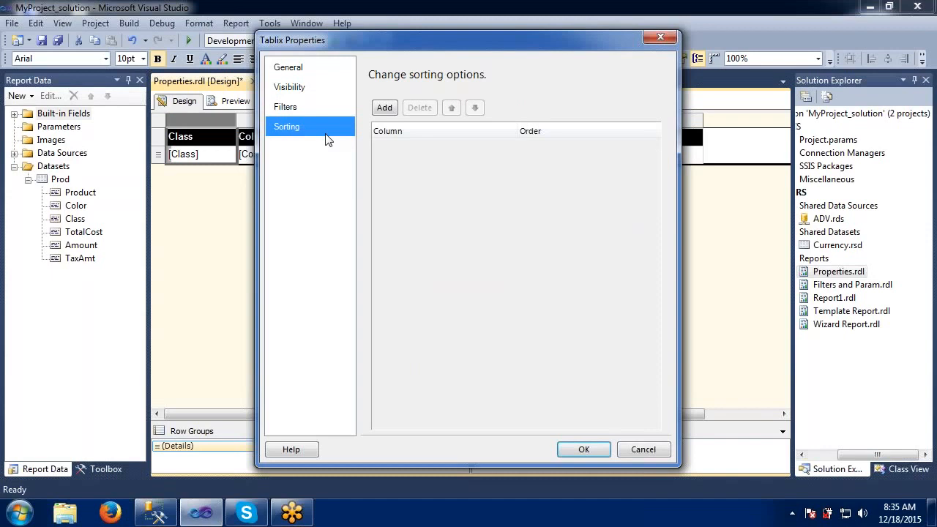
pyautogui.click(382, 108)
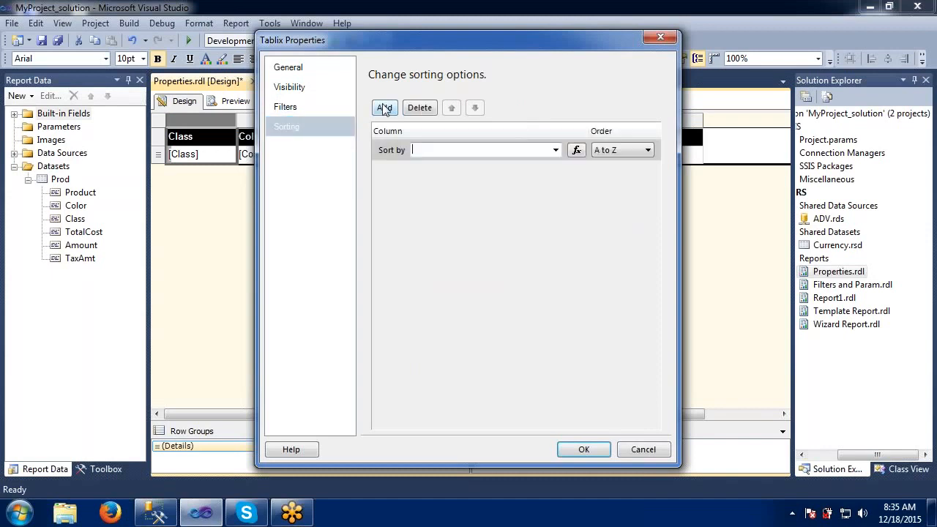
pyautogui.click(554, 149)
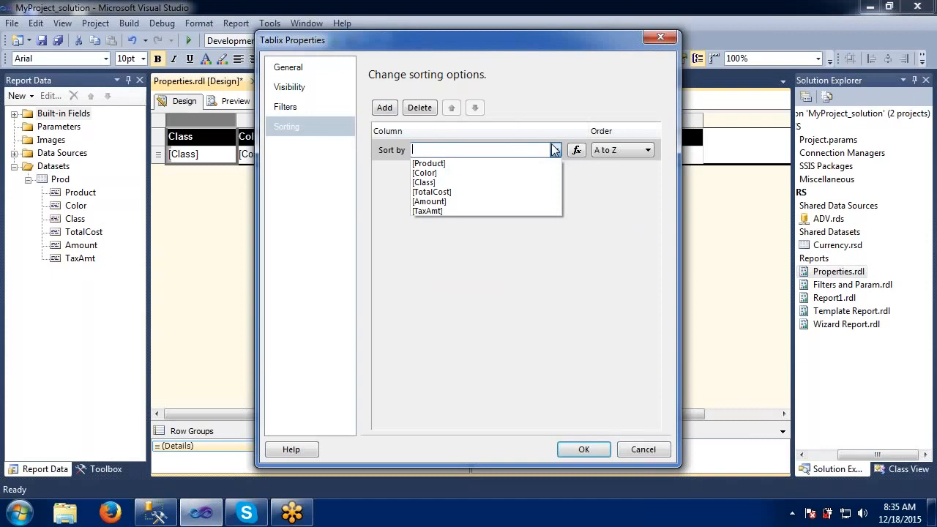
pyautogui.click(466, 174)
pyautogui.click(585, 449)
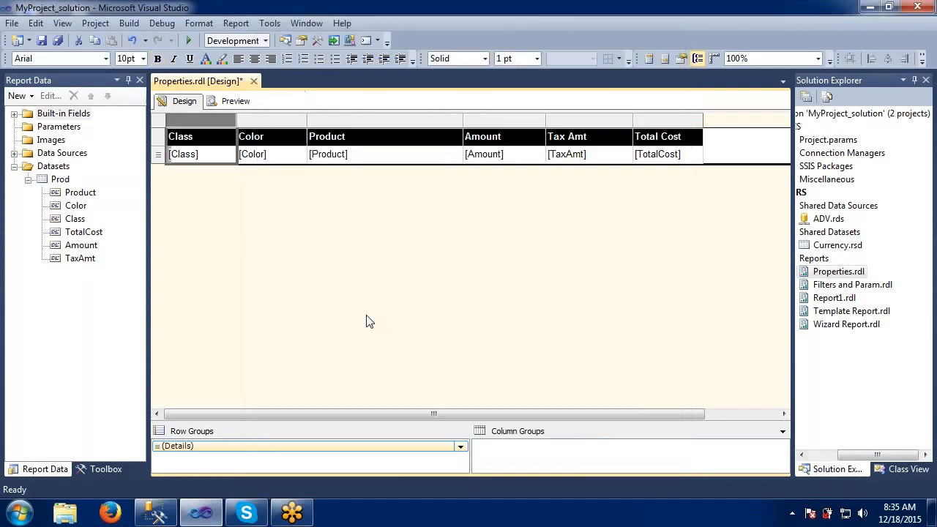
pyautogui.click(234, 100)
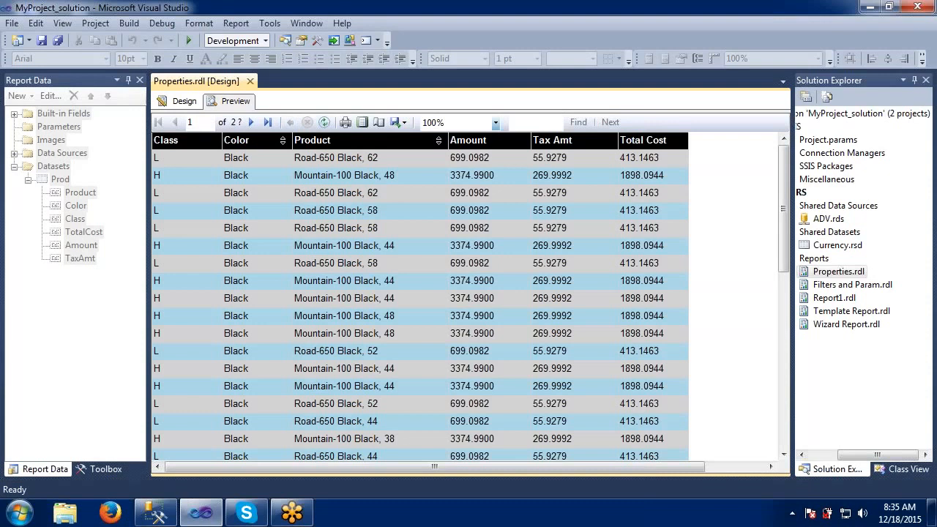
# Step: Sort the previewed report interactively by Color and examine its order on the following pages, the last page and the first page
pyautogui.click(283, 142)
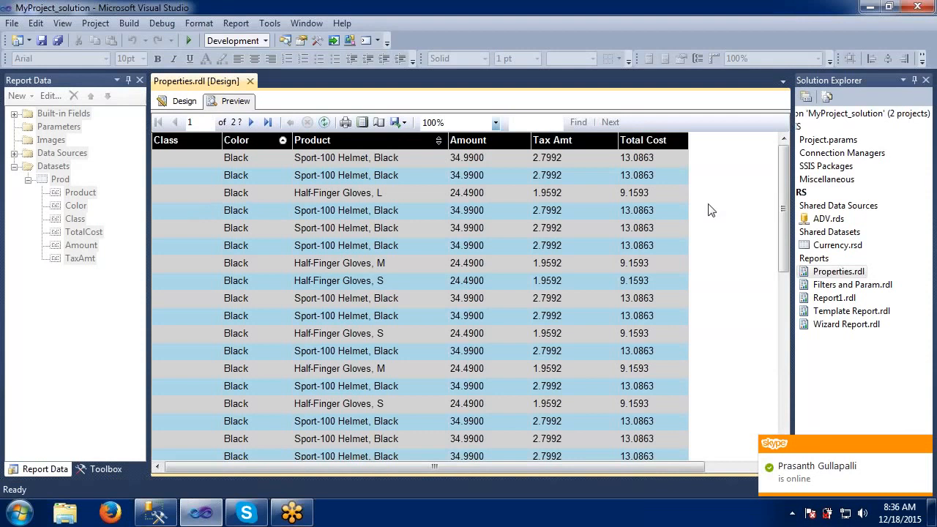
pyautogui.moveTo(782, 182)
pyautogui.mouseDown()
pyautogui.moveTo(779, 405)
pyautogui.moveTo(781, 176)
pyautogui.mouseUp()
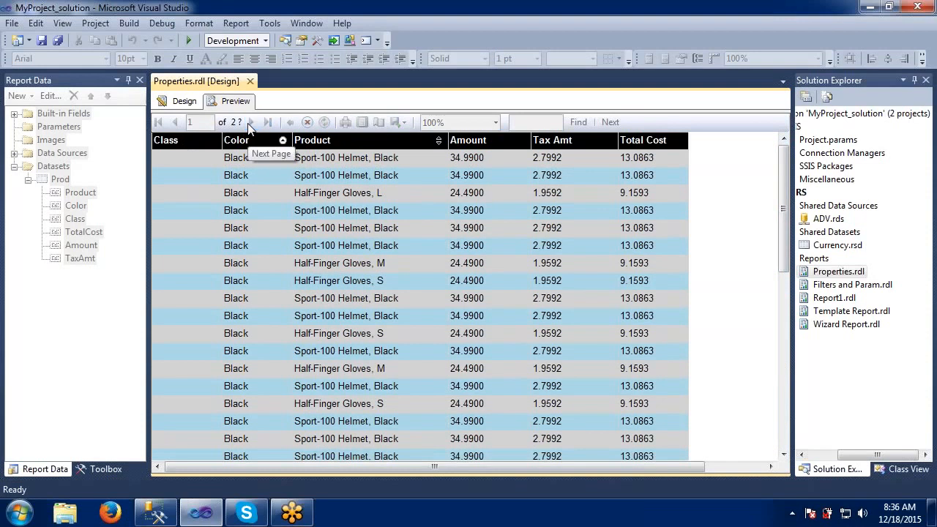
pyautogui.click(249, 122)
pyautogui.click(249, 123)
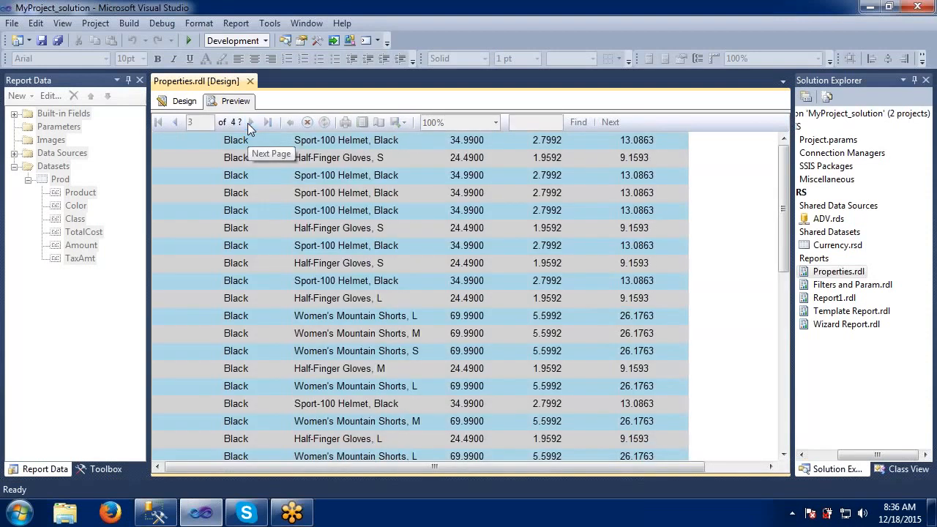
pyautogui.click(250, 122)
pyautogui.click(249, 122)
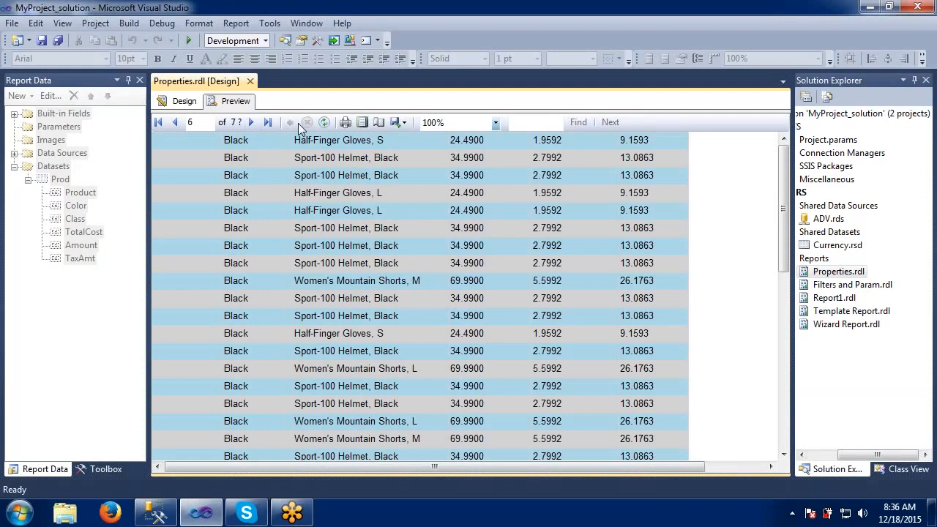
pyautogui.click(266, 123)
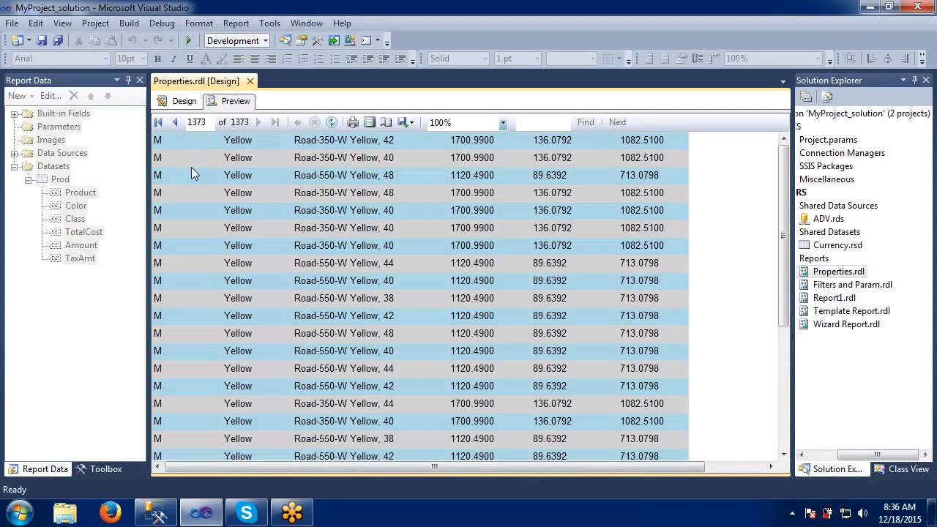
pyautogui.click(161, 125)
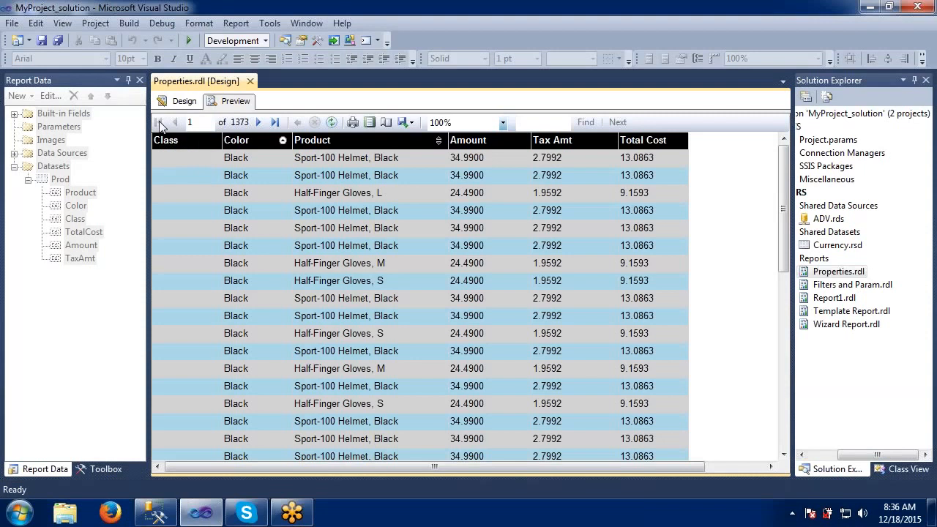
# Step: Set the tablix's tooltip to "These is Testing Report", apply it and check the tooltip over the previewed rows
pyautogui.click(183, 101)
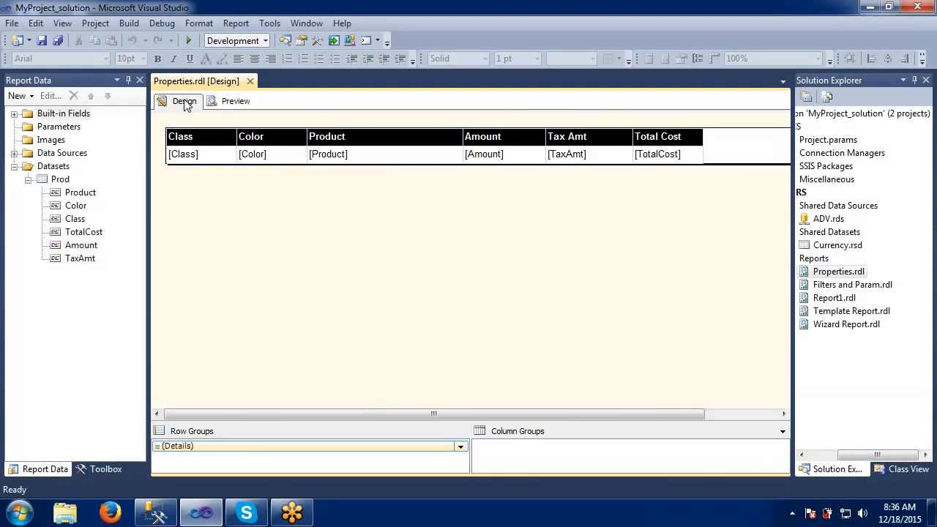
pyautogui.click(216, 144)
pyautogui.rightClick(216, 118)
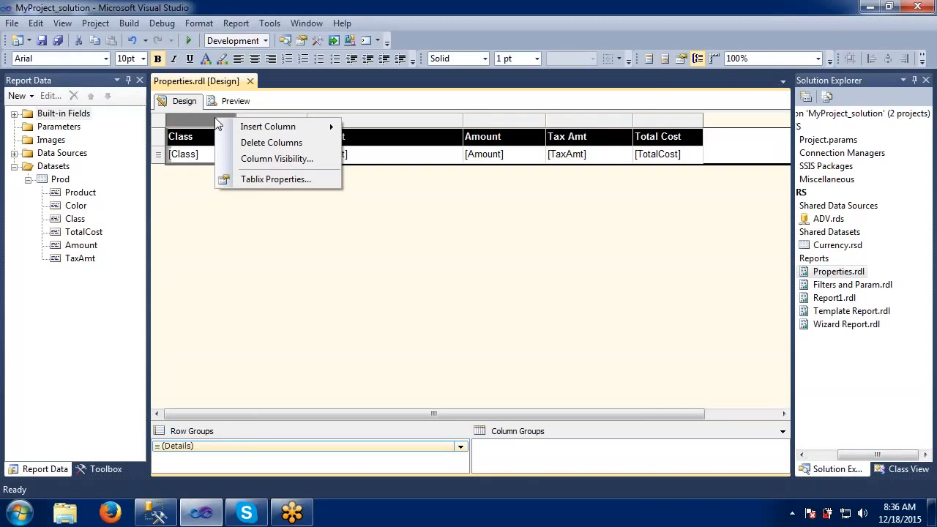
pyautogui.click(251, 180)
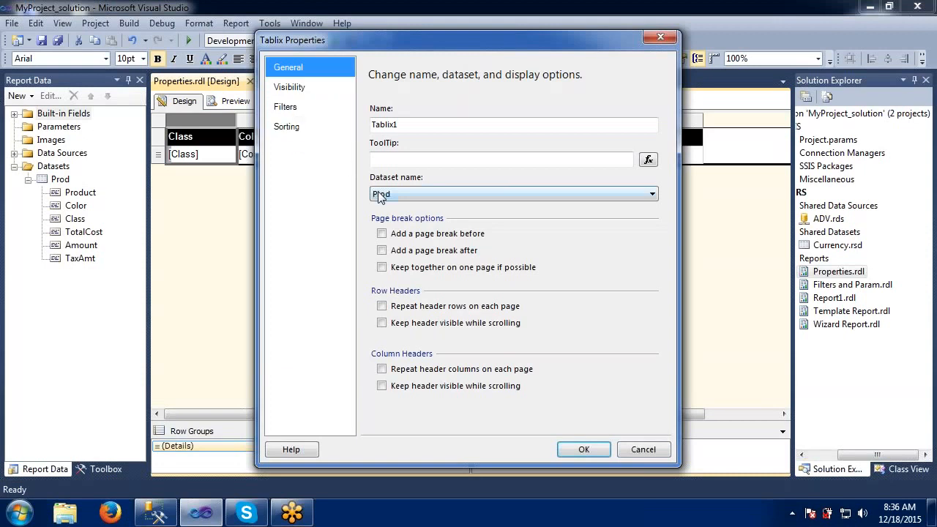
pyautogui.click(394, 159)
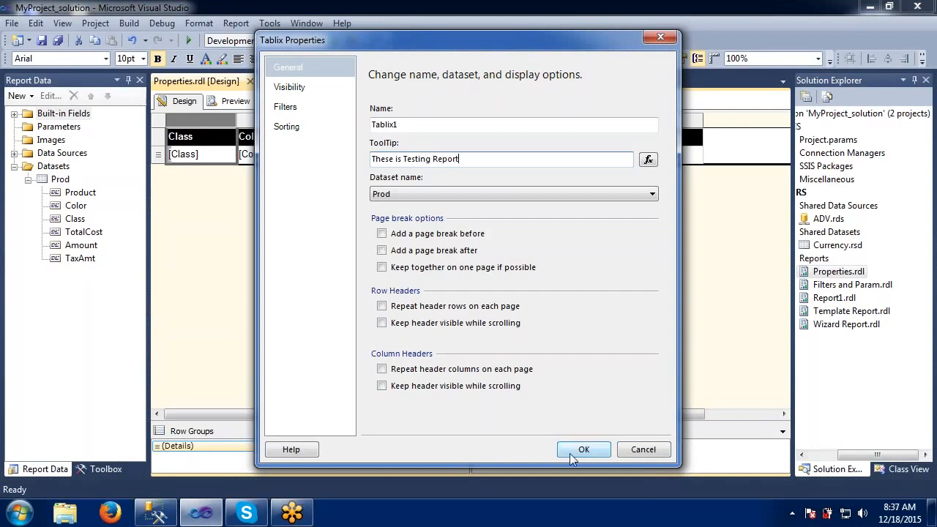
pyautogui.click(571, 452)
pyautogui.click(235, 100)
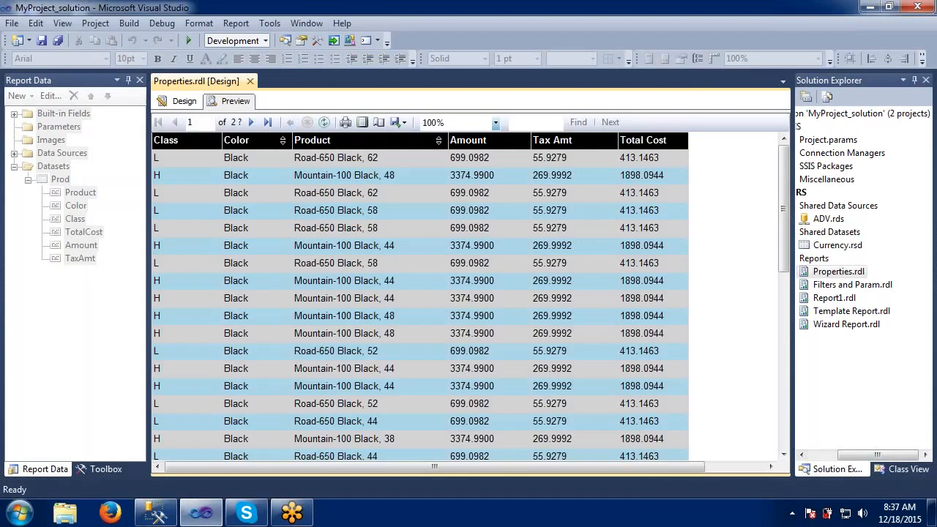
pyautogui.moveTo(177, 157)
pyautogui.moveTo(183, 195)
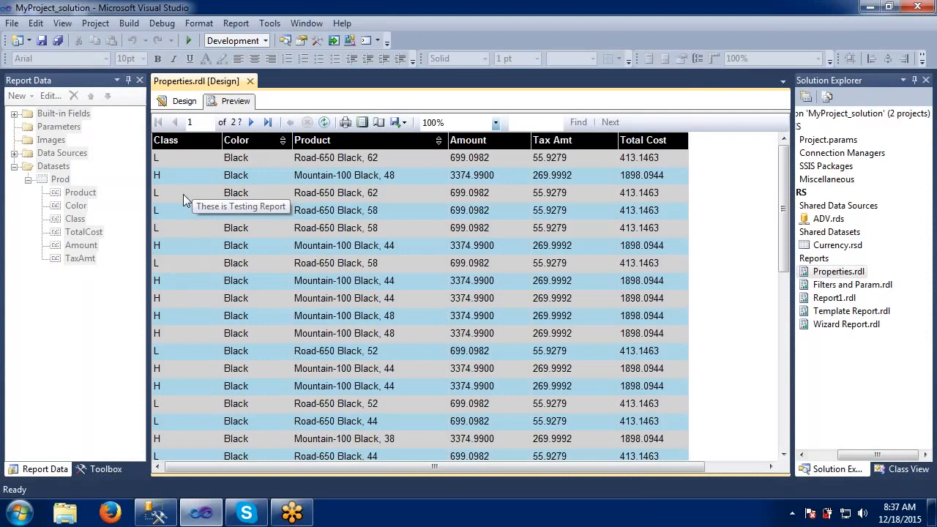
# Step: Return to the report design, reopen the tablix properties and clear the tooltip text
pyautogui.click(189, 103)
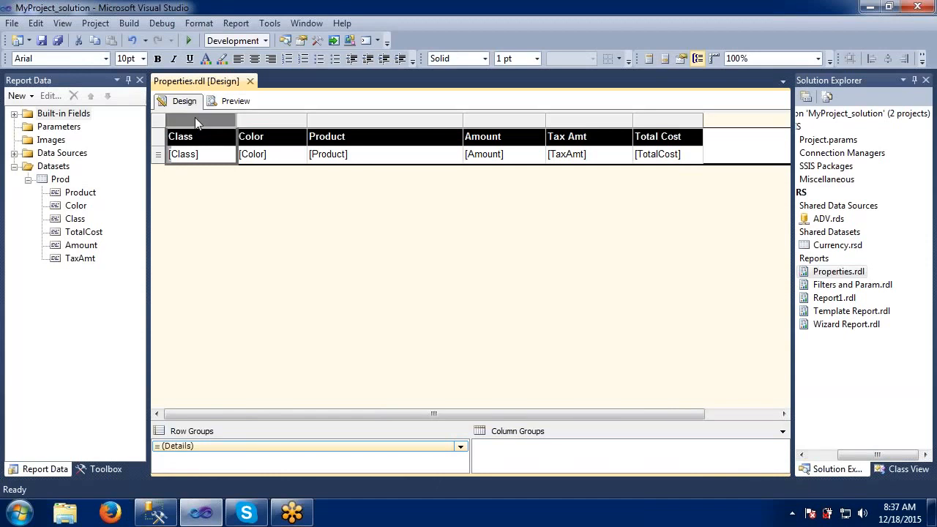
pyautogui.rightClick(194, 118)
pyautogui.click(233, 180)
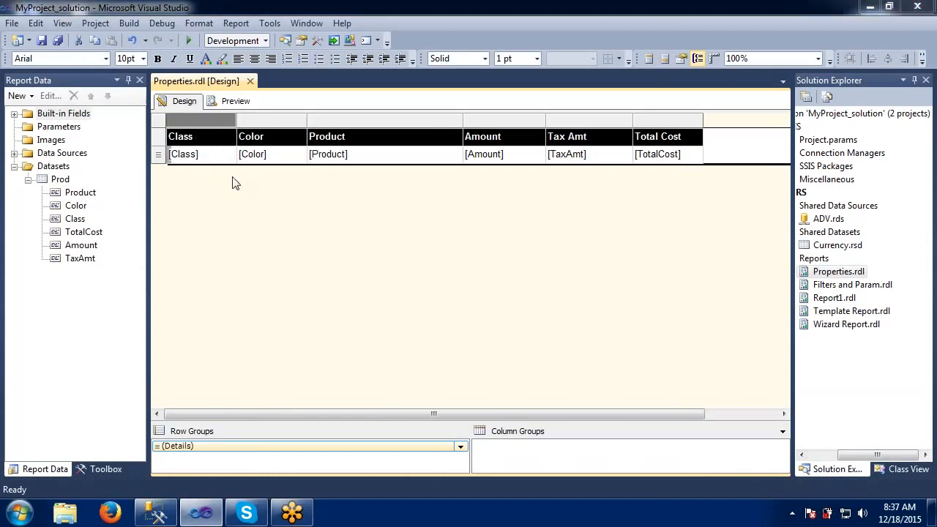
pyautogui.moveTo(464, 159); pyautogui.dragTo(333, 161)
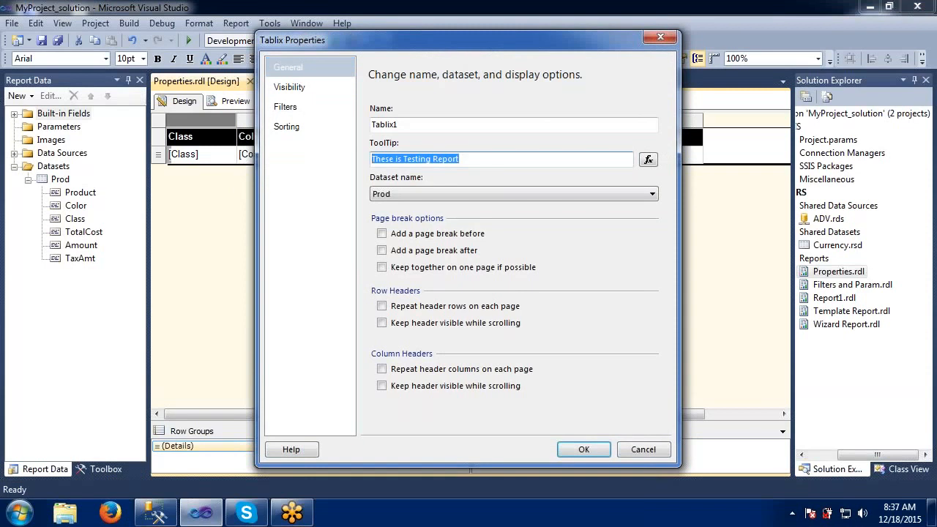
pyautogui.press('BackSpace')
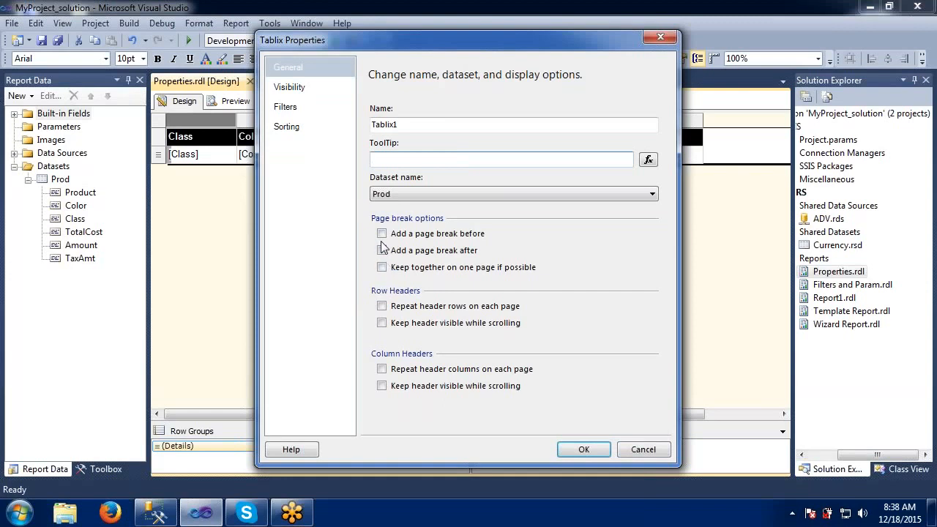
# Step: Enable page breaks before and after the tablix, apply the settings and preview the report
pyautogui.click(382, 234)
pyautogui.click(382, 250)
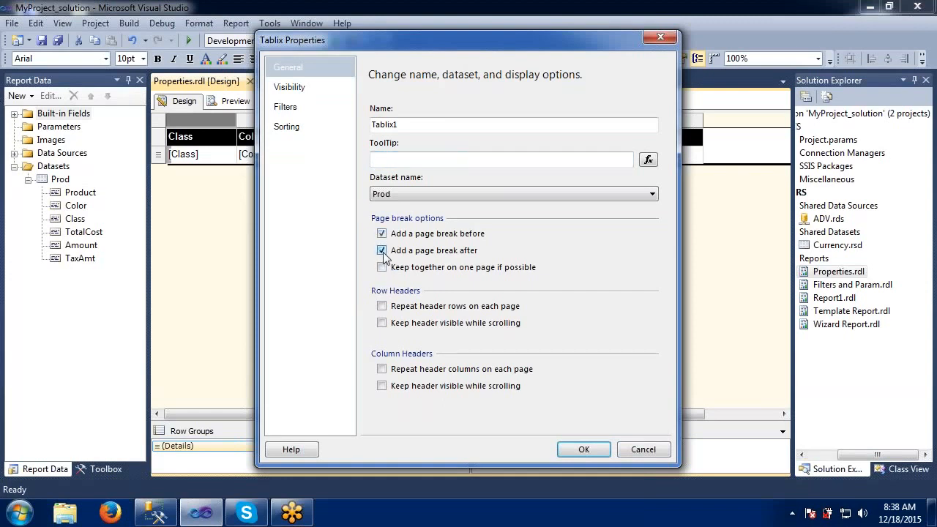
pyautogui.click(576, 451)
pyautogui.click(236, 101)
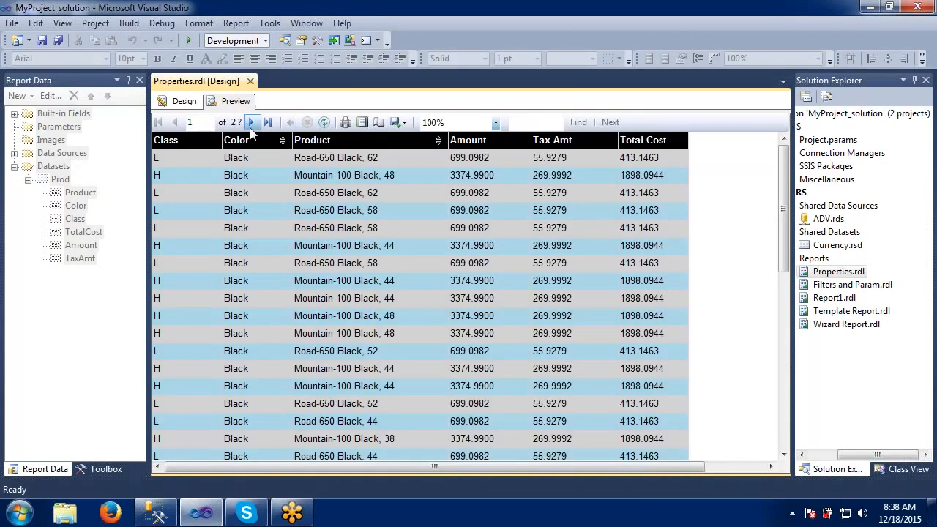
# Step: Check the page breaks in the preview by paging through the next pages, the last page and back to the first
pyautogui.moveTo(784, 229)
pyautogui.mouseDown()
pyautogui.moveTo(782, 399)
pyautogui.moveTo(784, 219)
pyautogui.mouseUp()
pyautogui.click(251, 122)
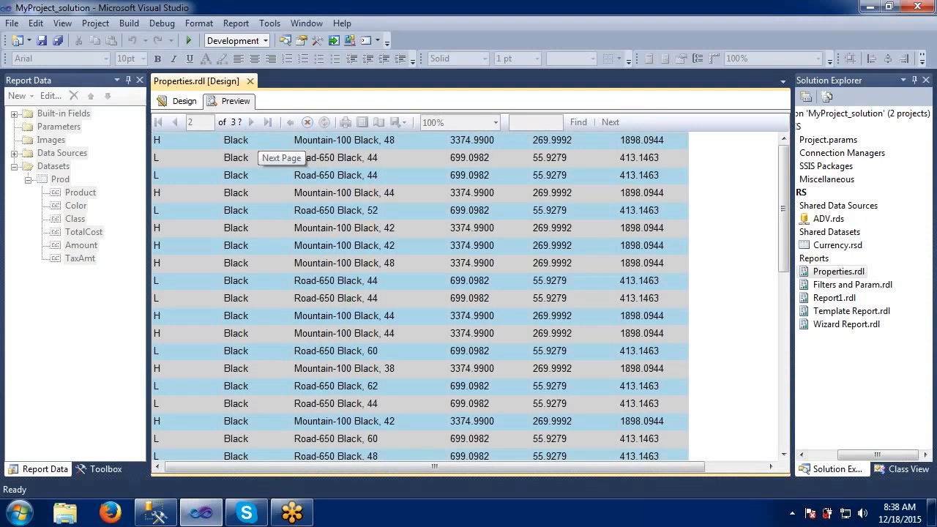
pyautogui.click(251, 123)
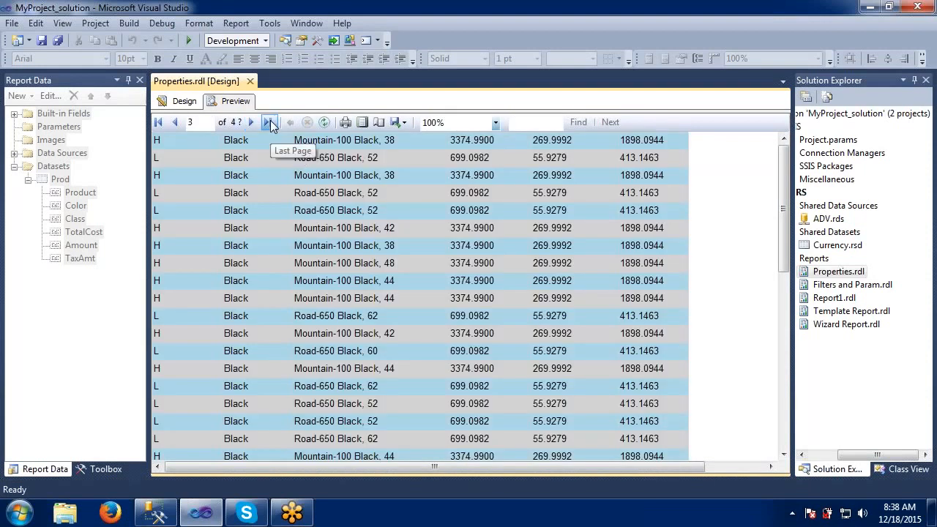
pyautogui.click(270, 120)
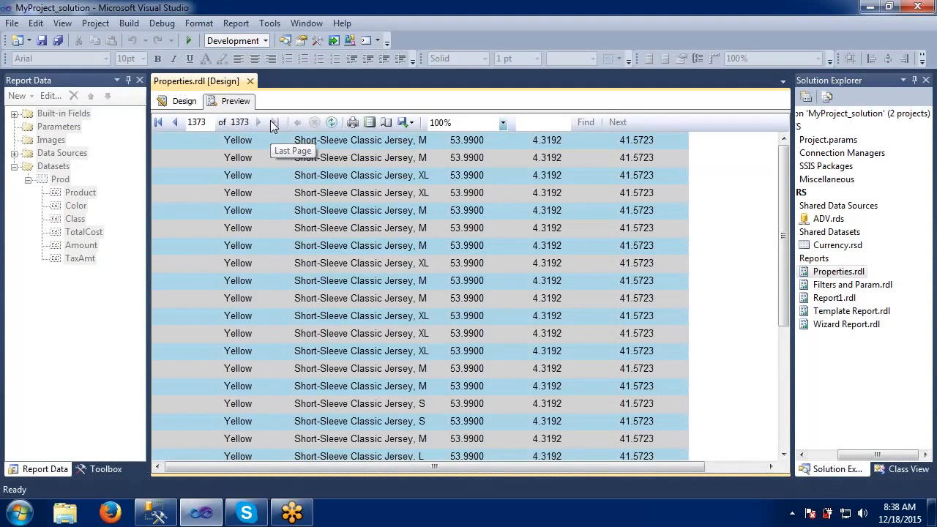
pyautogui.click(159, 121)
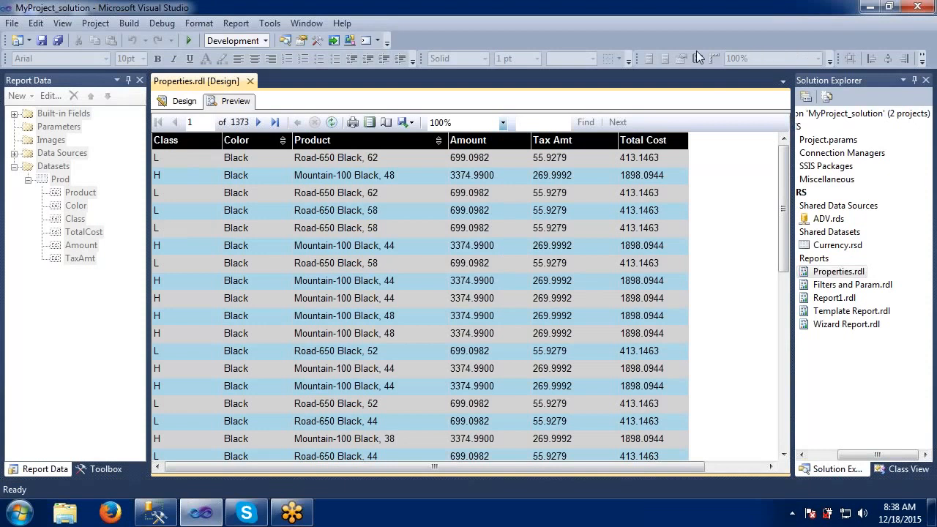
pyautogui.hotkey('ctrl', '2')
pyautogui.moveTo(564, 192)
pyautogui.mouseDown()
pyautogui.moveTo(621, 244)
pyautogui.moveTo(628, 192)
pyautogui.moveTo(583, 193)
pyautogui.mouseUp()
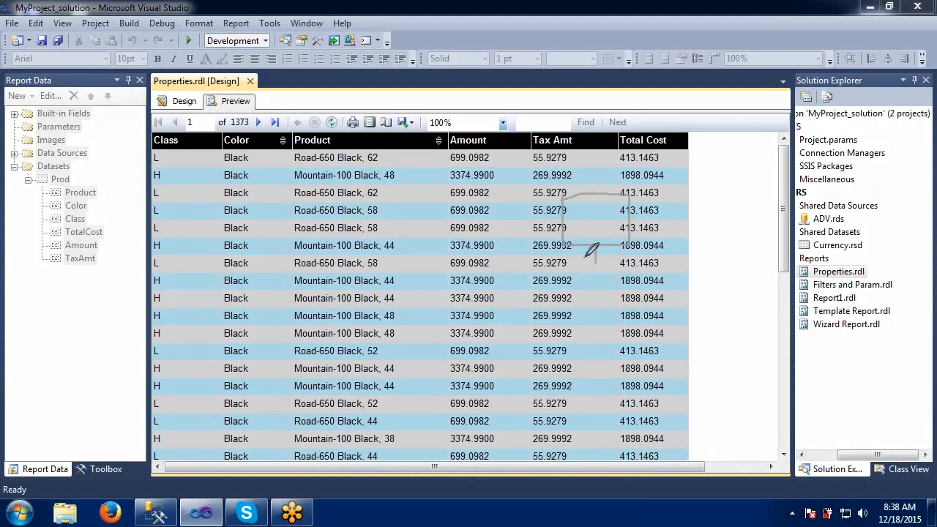
pyautogui.moveTo(586, 254)
pyautogui.mouseDown()
pyautogui.moveTo(604, 269)
pyautogui.moveTo(607, 253)
pyautogui.moveTo(565, 309)
pyautogui.mouseUp()
pyautogui.moveTo(565, 276)
pyautogui.mouseDown()
pyautogui.moveTo(626, 276)
pyautogui.moveTo(623, 304)
pyautogui.moveTo(568, 312)
pyautogui.moveTo(591, 338)
pyautogui.moveTo(579, 333)
pyautogui.moveTo(584, 375)
pyautogui.moveTo(615, 350)
pyautogui.moveTo(642, 345)
pyautogui.moveTo(637, 375)
pyautogui.moveTo(575, 388)
pyautogui.mouseUp()
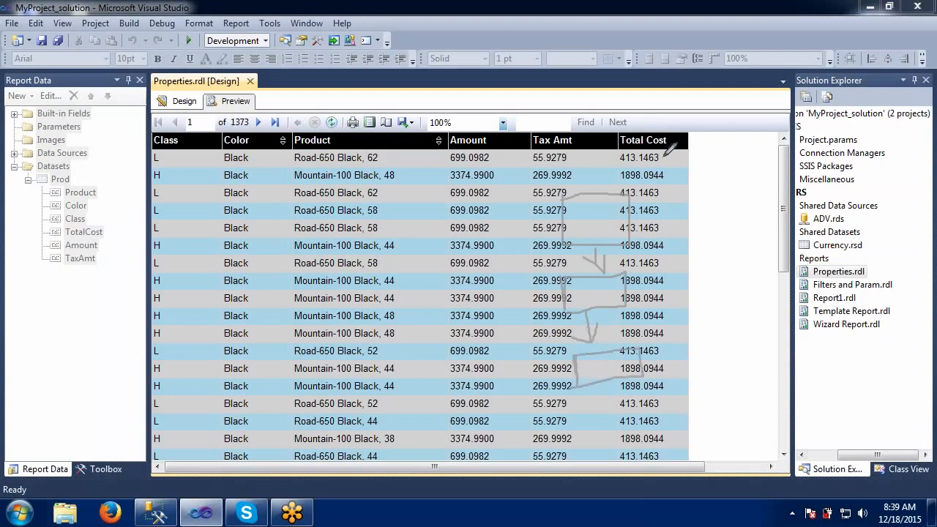
pyautogui.click(806, 45)
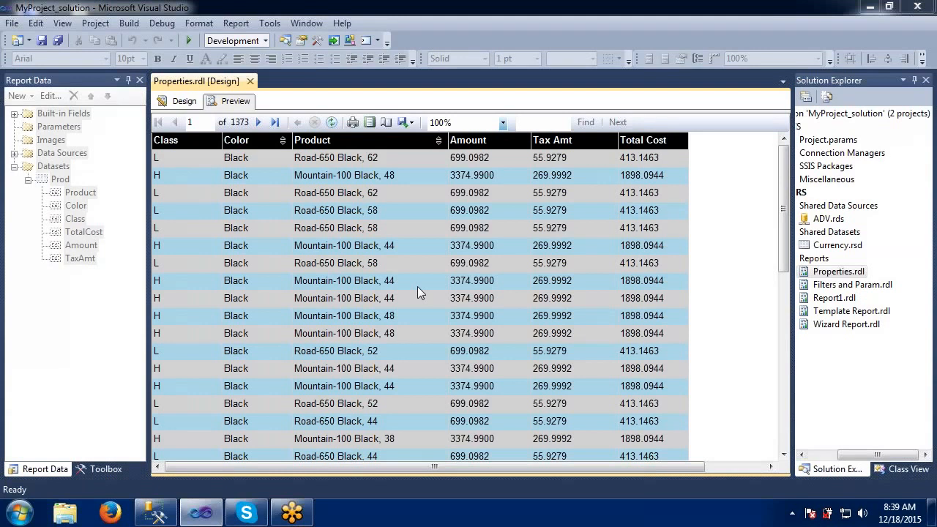
# Step: Return to the report design, reopen the tablix properties and try clearing both page break options, then cancel the dialog
pyautogui.click(188, 102)
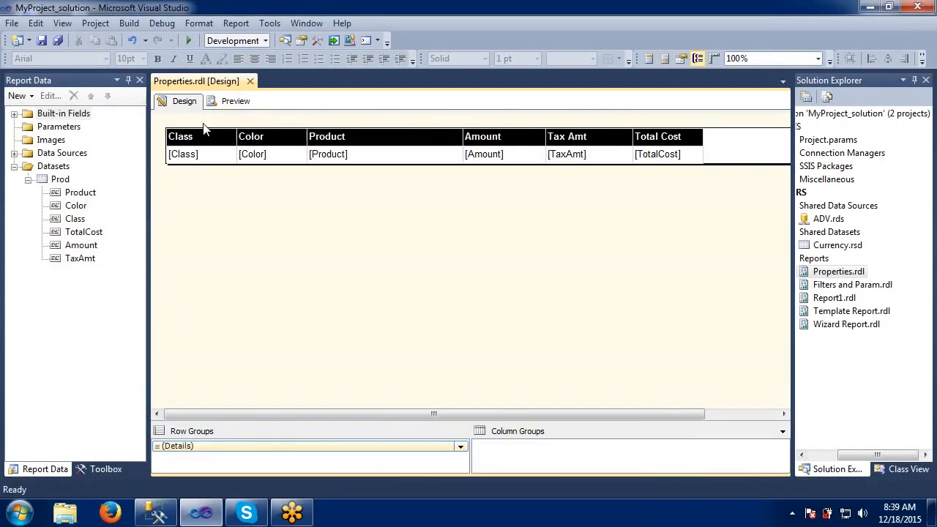
pyautogui.click(203, 136)
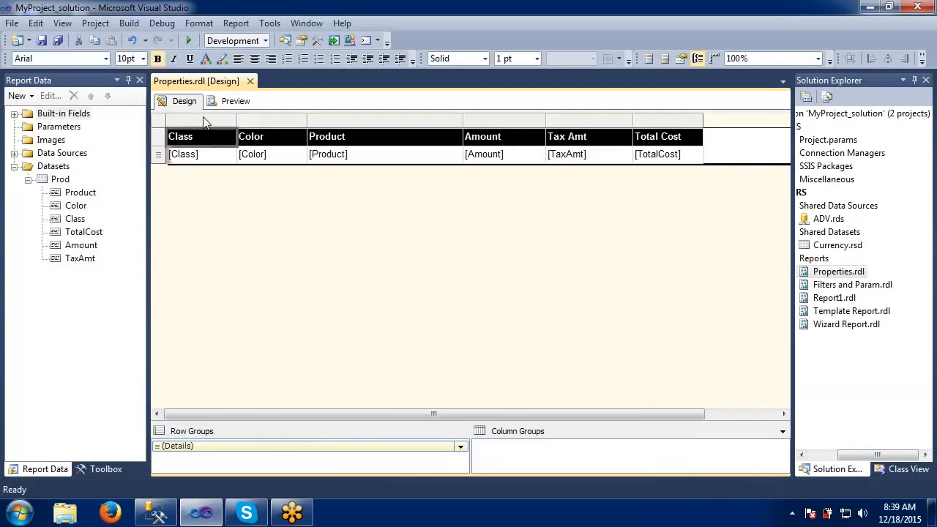
pyautogui.click(203, 117)
pyautogui.rightClick(203, 118)
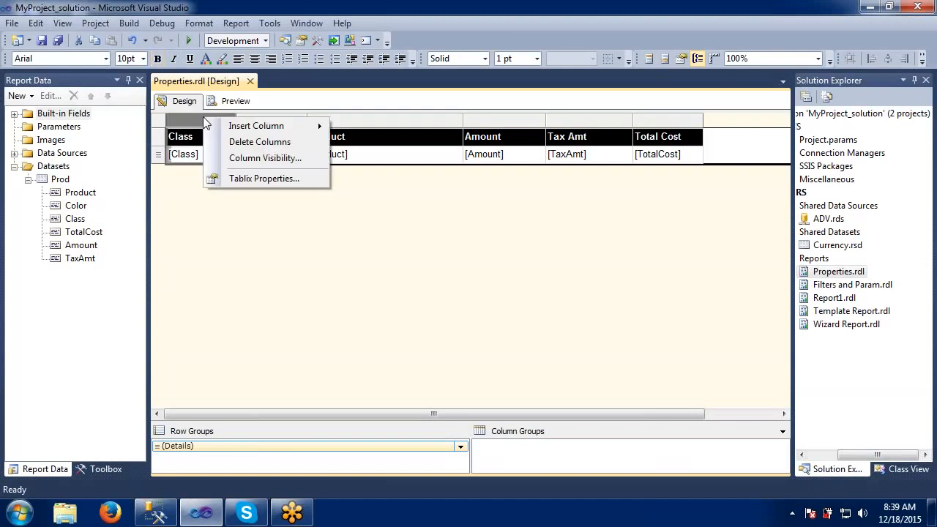
pyautogui.click(245, 179)
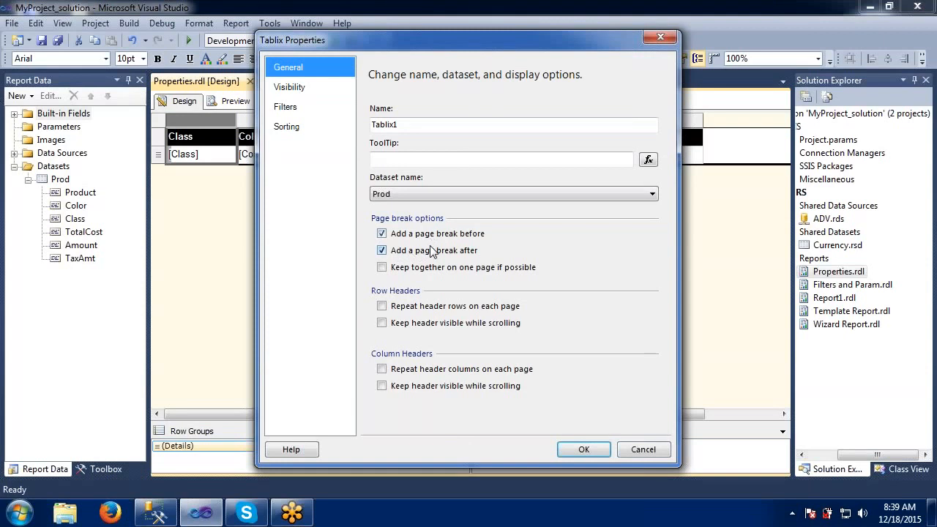
pyautogui.click(381, 251)
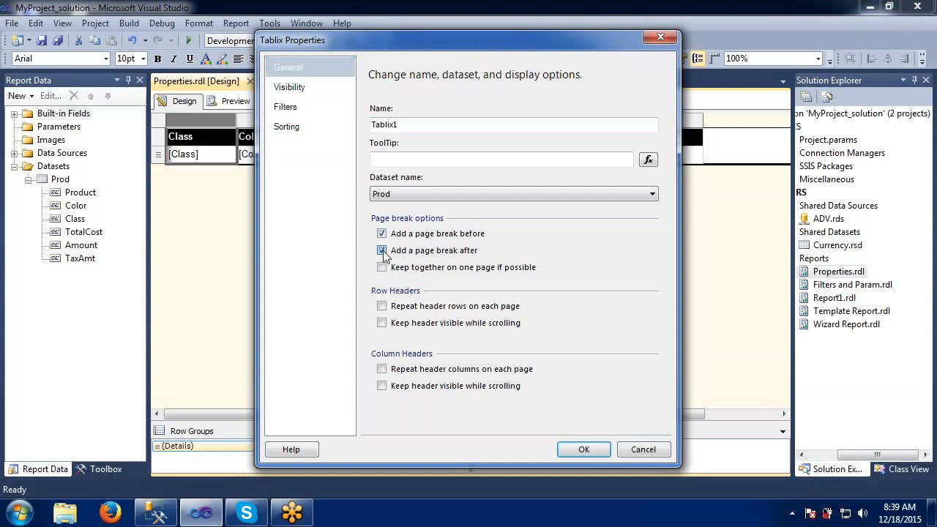
pyautogui.click(382, 235)
pyautogui.click(632, 450)
# Step: Extend the report body downward to leave empty space below the tablix and add a page footer
pyautogui.click(288, 130)
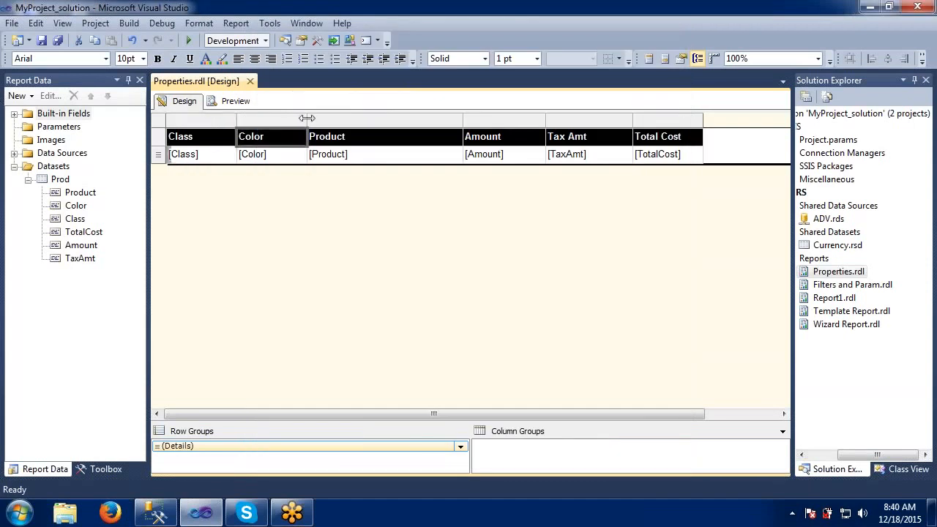
pyautogui.click(352, 162)
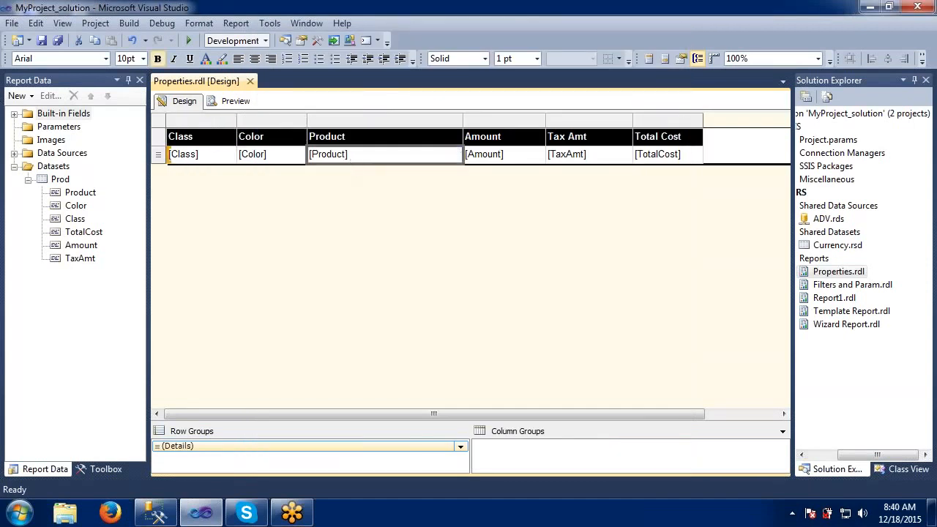
pyautogui.click(352, 145)
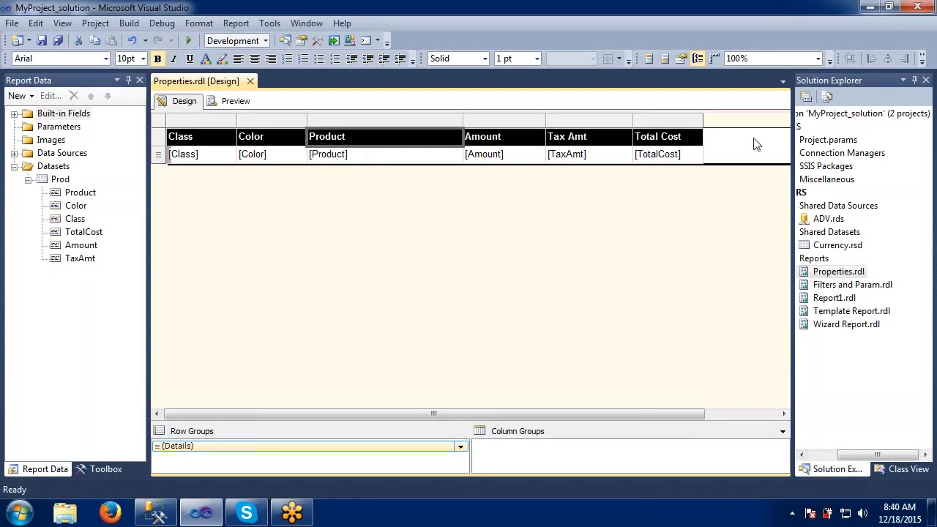
pyautogui.moveTo(750, 165); pyautogui.dragTo(736, 263)
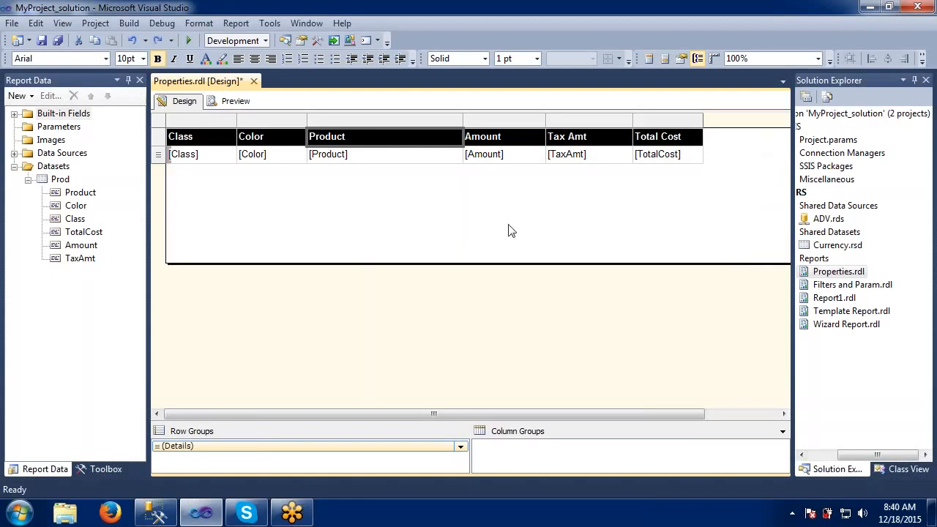
pyautogui.rightClick(498, 251)
pyautogui.moveTo(527, 311)
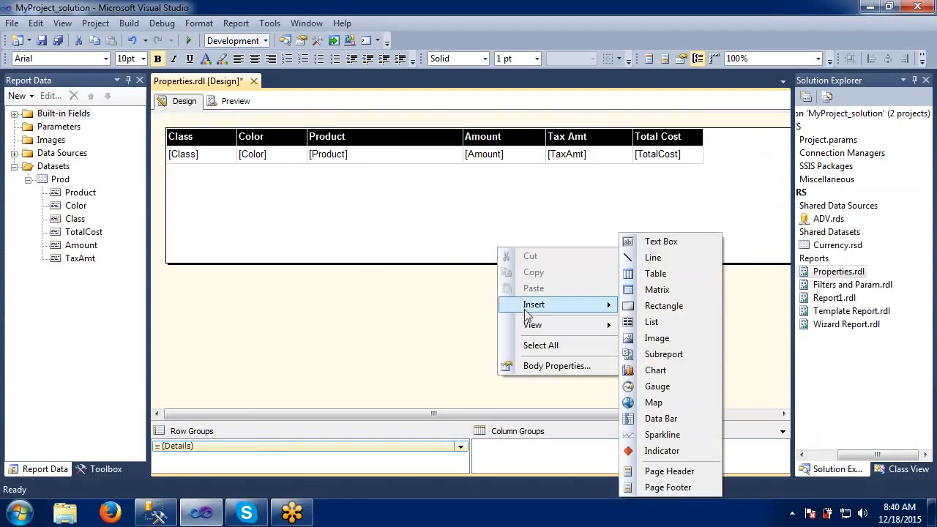
pyautogui.click(667, 487)
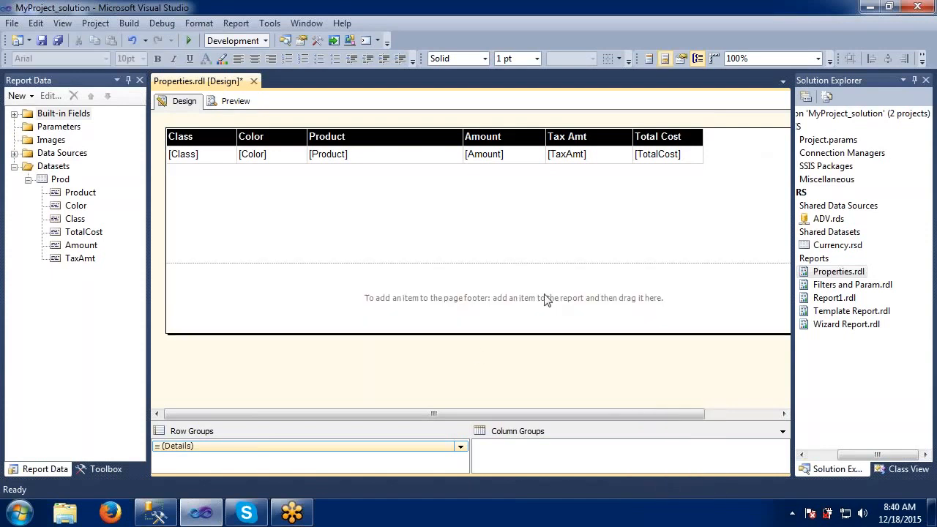
# Step: Insert a text box in the page footer containing "Sample Test"
pyautogui.rightClick(504, 296)
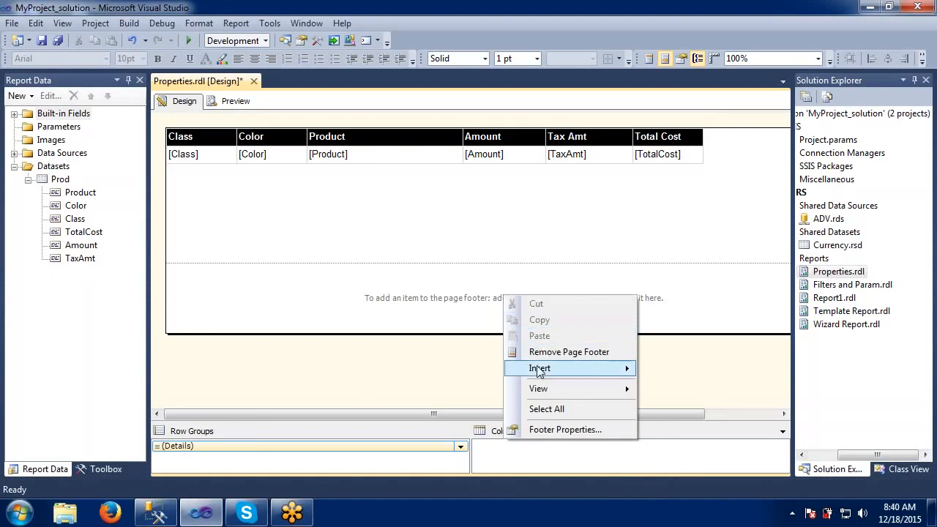
pyautogui.moveTo(512, 370)
pyautogui.click(661, 370)
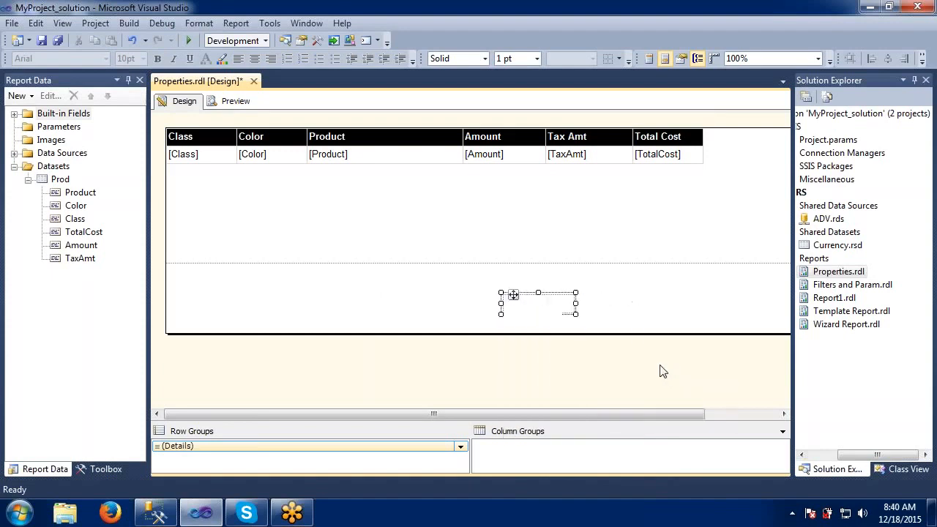
pyautogui.click(533, 307)
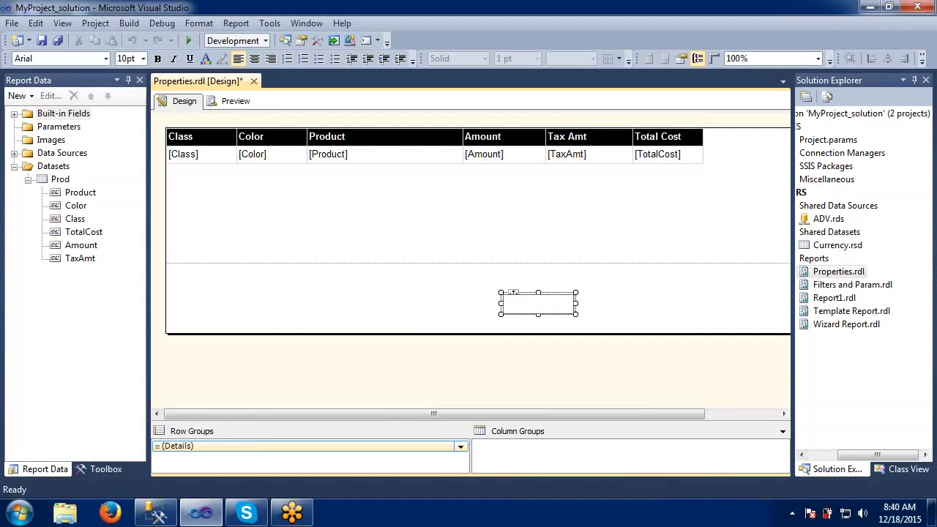
pyautogui.write('Same ple')
pyautogui.press('BackSpace')
pyautogui.press('BackSpace')
pyautogui.press('BackSpace')
pyautogui.write('Test')
pyautogui.click(430, 303)
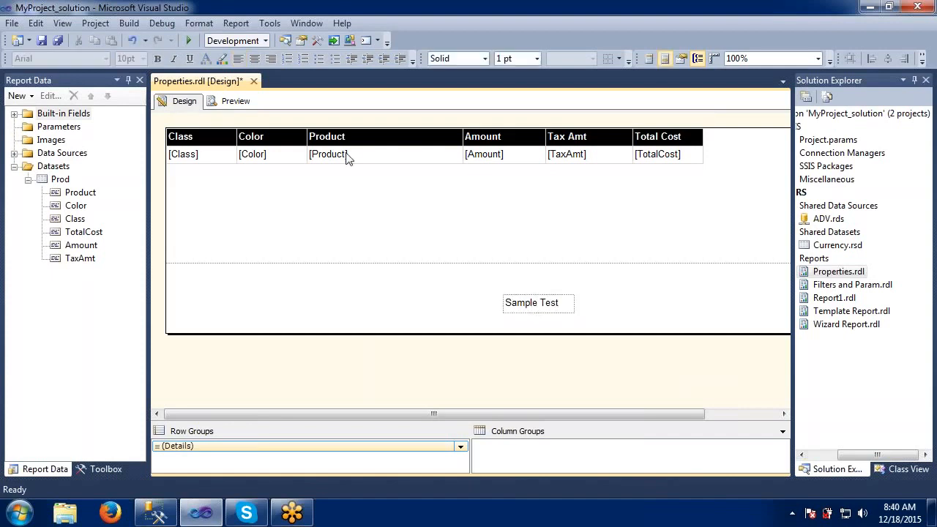
# Step: Preview the report and check the footer at the end of the first and second pages
pyautogui.click(230, 103)
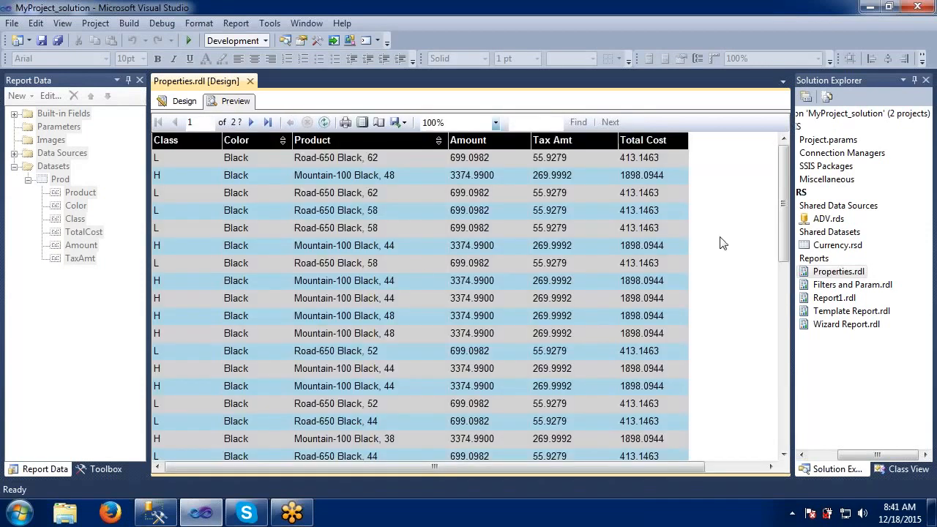
pyautogui.moveTo(785, 208); pyautogui.dragTo(763, 403)
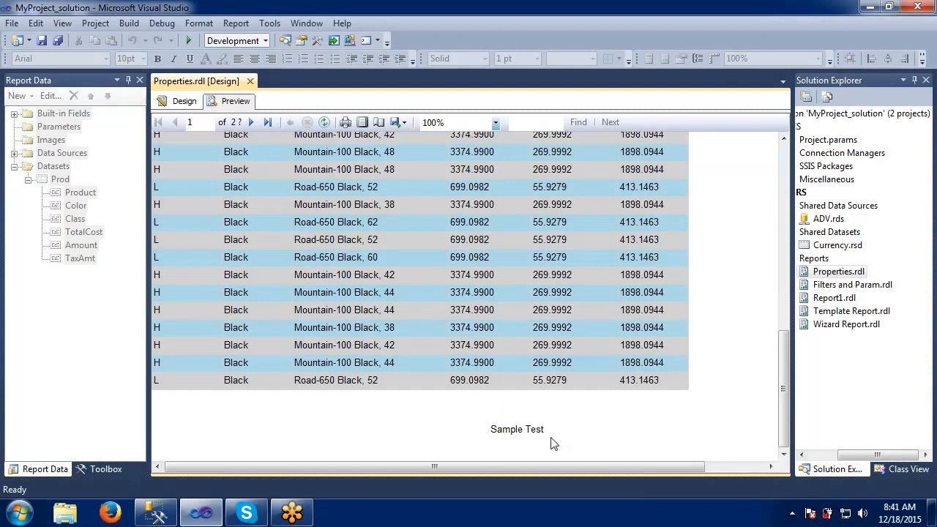
pyautogui.click(253, 125)
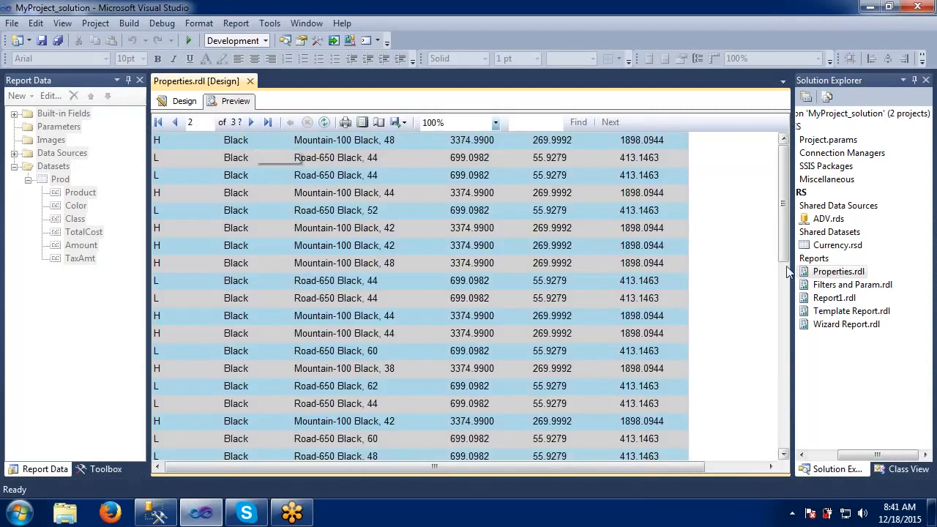
pyautogui.moveTo(787, 230); pyautogui.dragTo(782, 418)
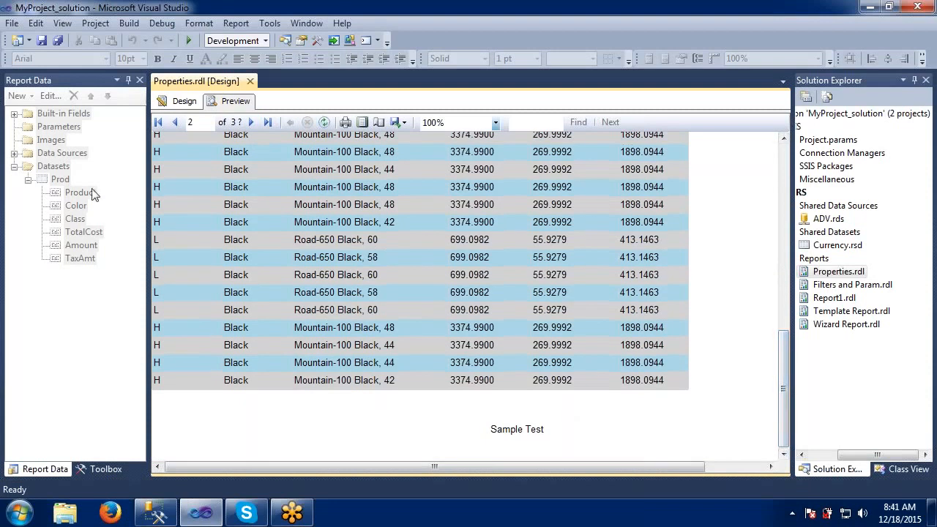
# Step: Return to the report design and add a page header above the tablix
pyautogui.click(182, 102)
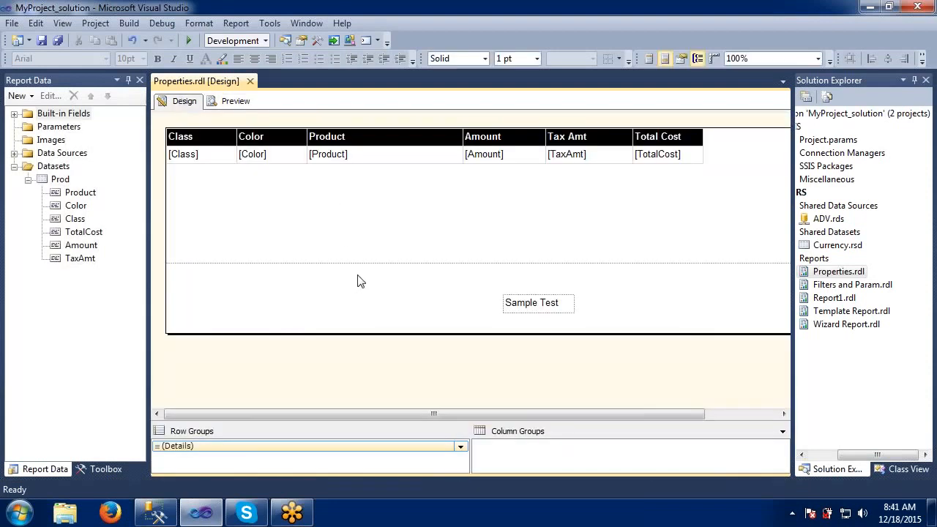
pyautogui.rightClick(366, 228)
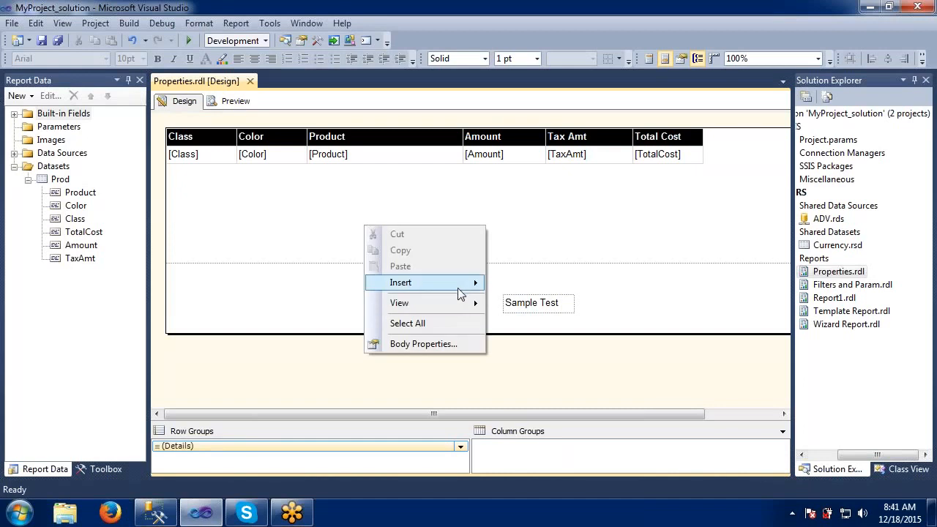
pyautogui.moveTo(462, 285)
pyautogui.click(532, 487)
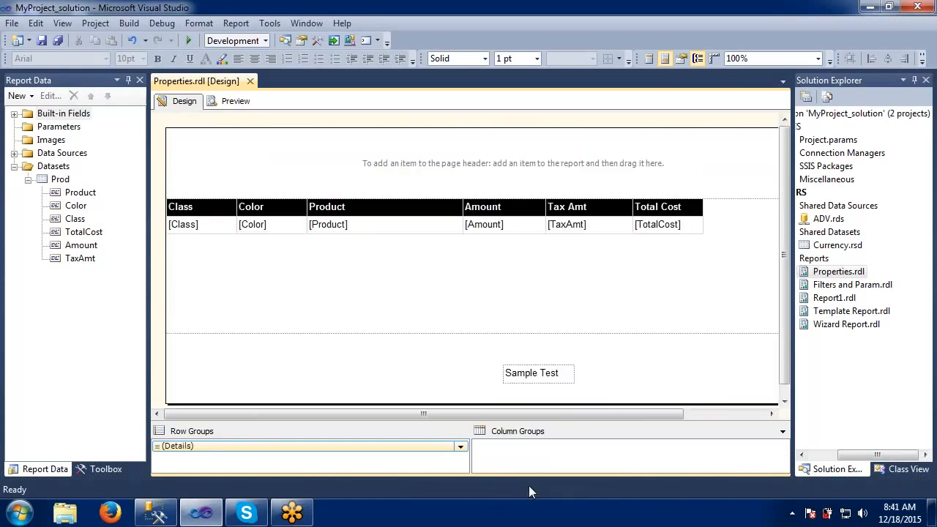
# Step: Insert an embedded image in the page header, importing Hydrangeas from the Sample Pictures folder
pyautogui.rightClick(437, 161)
pyautogui.moveTo(481, 231)
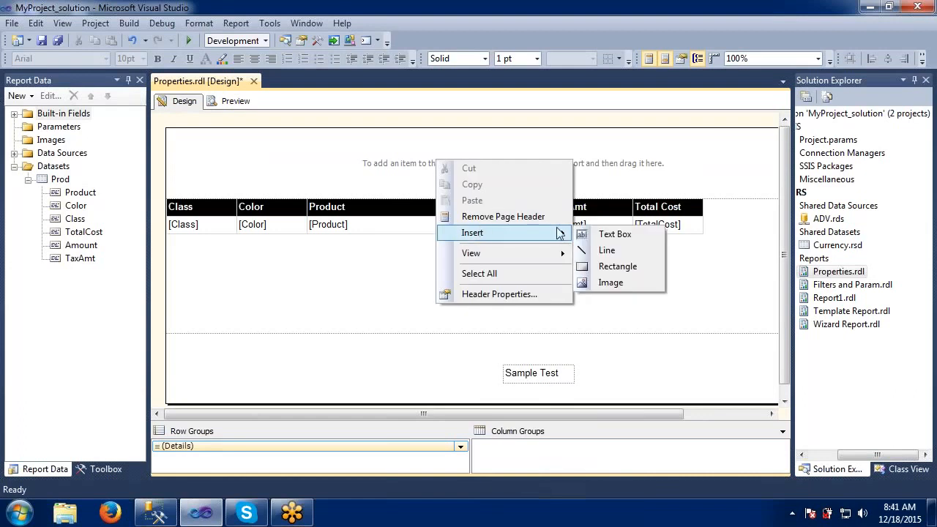
pyautogui.click(593, 283)
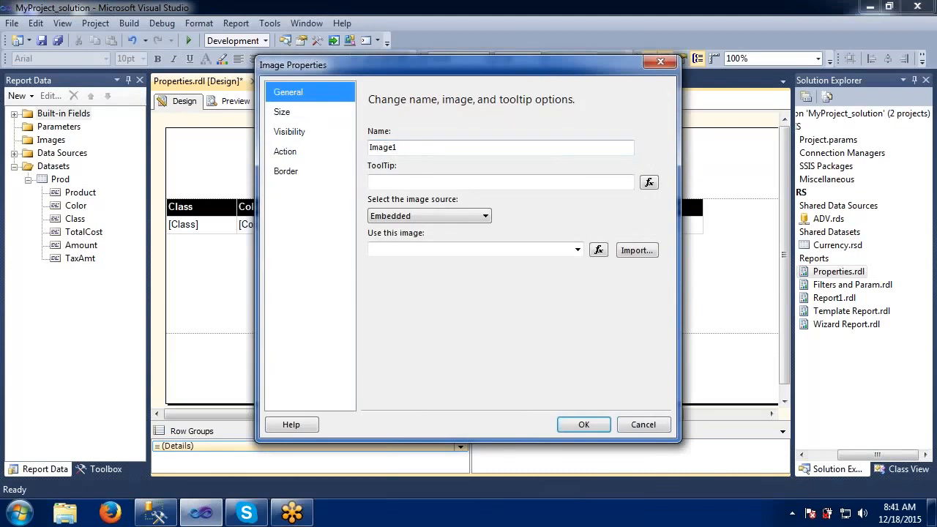
pyautogui.click(628, 253)
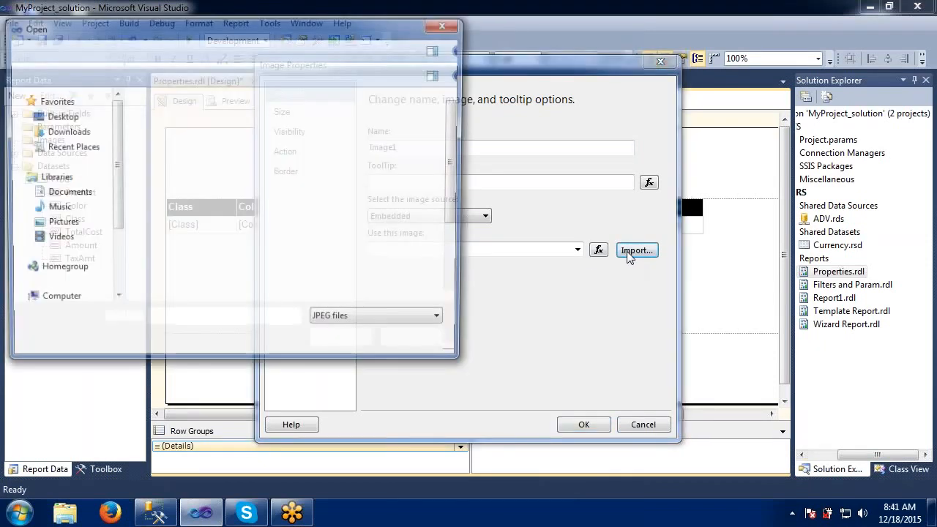
pyautogui.click(78, 223)
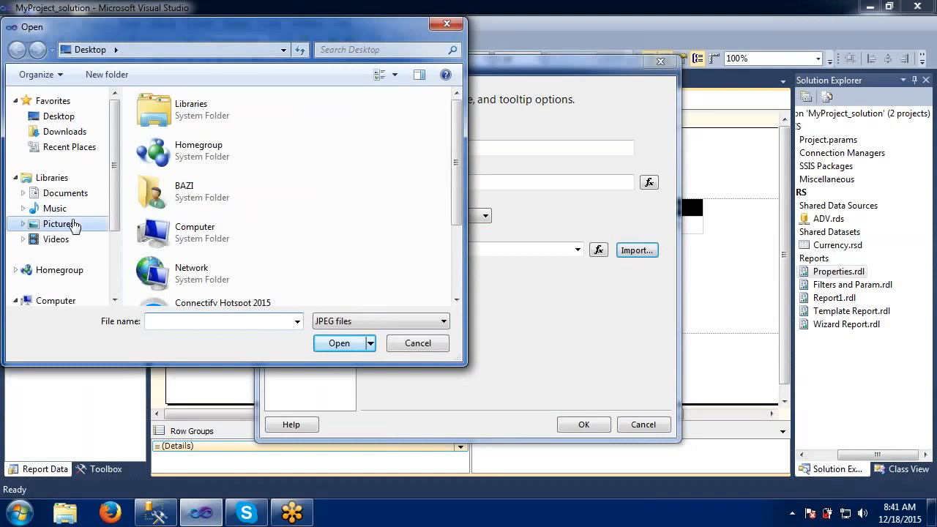
pyautogui.doubleClick(231, 182)
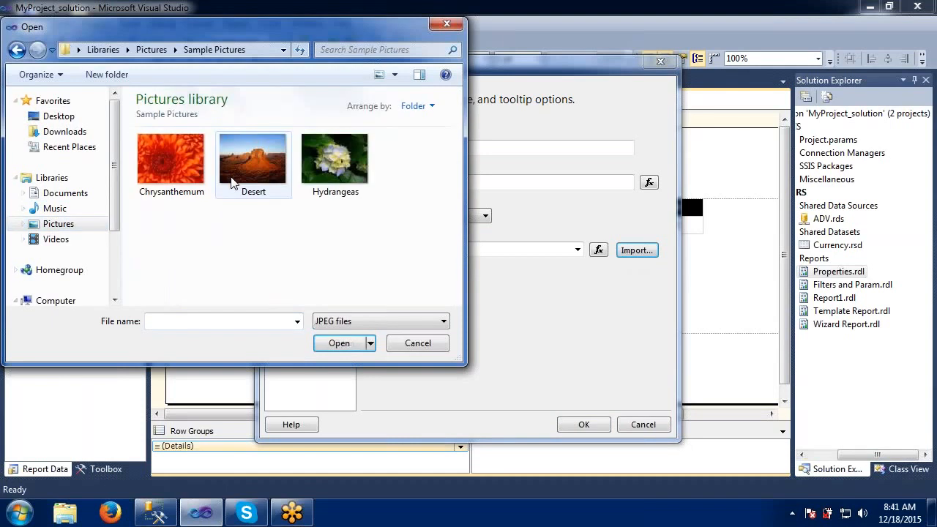
pyautogui.click(308, 161)
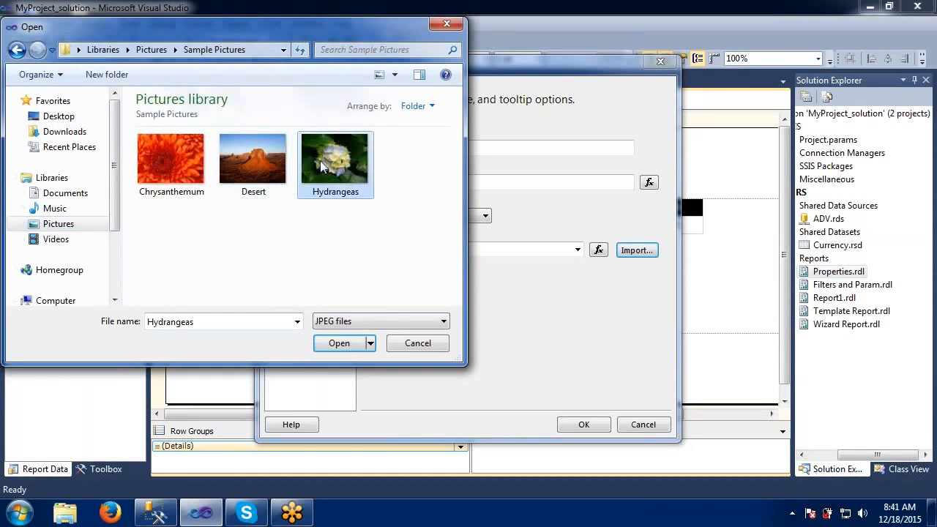
pyautogui.click(347, 345)
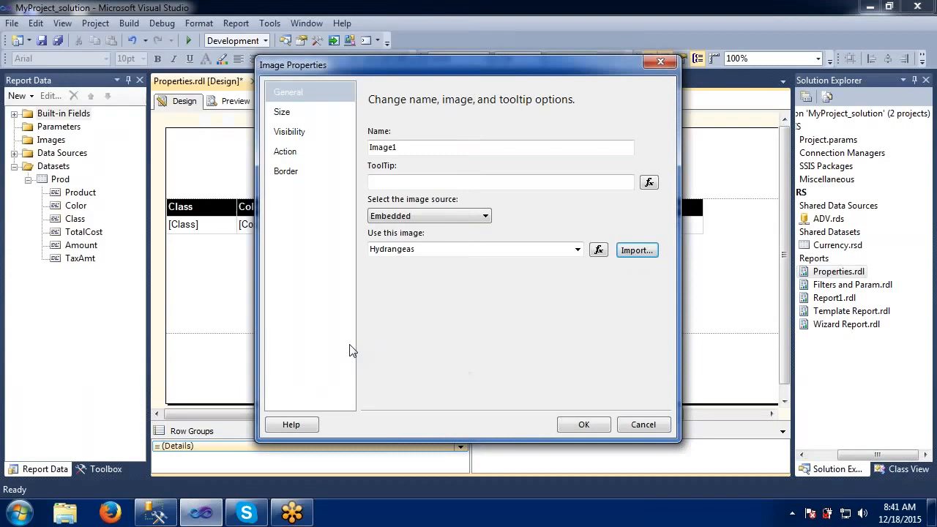
pyautogui.click(592, 428)
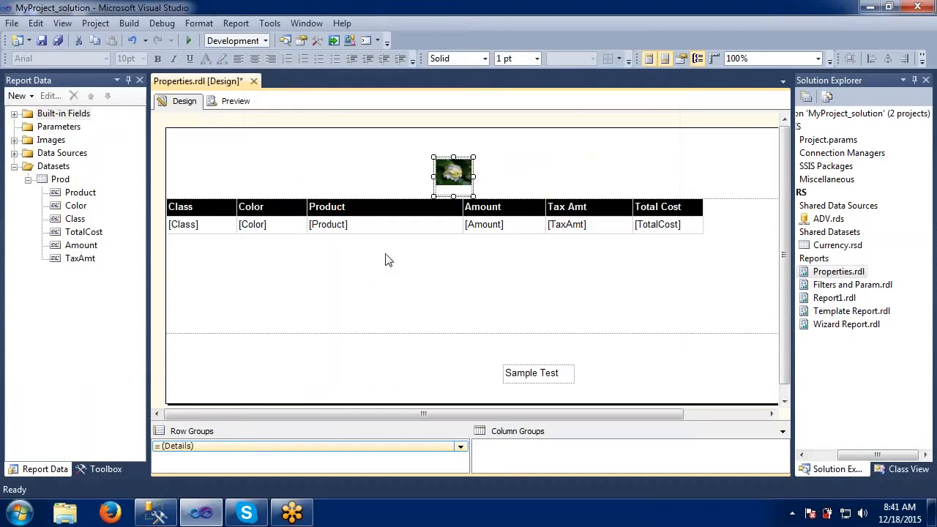
# Step: Move the header image up and widen its frame across the area above the Product to Total Cost columns
pyautogui.moveTo(455, 186); pyautogui.dragTo(591, 155)
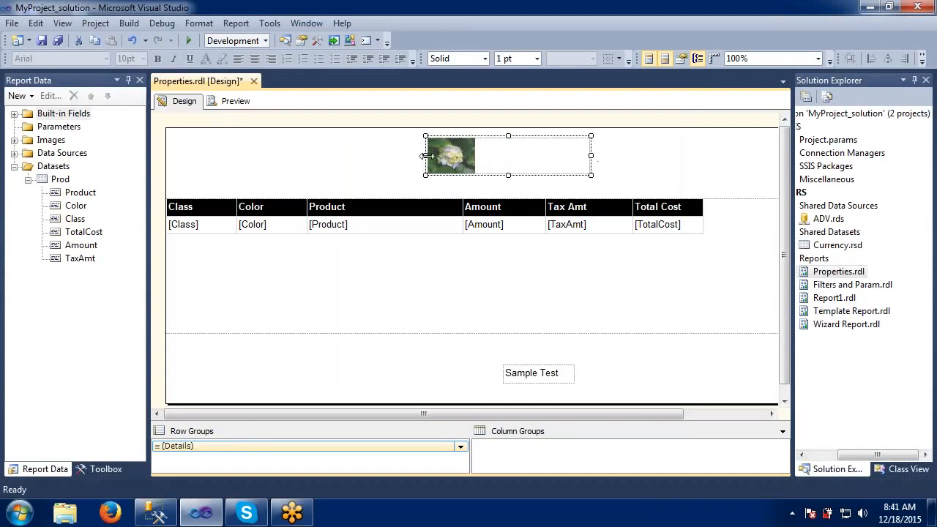
pyautogui.moveTo(426, 155)
pyautogui.mouseDown()
pyautogui.moveTo(269, 155)
pyautogui.moveTo(423, 152)
pyautogui.mouseUp()
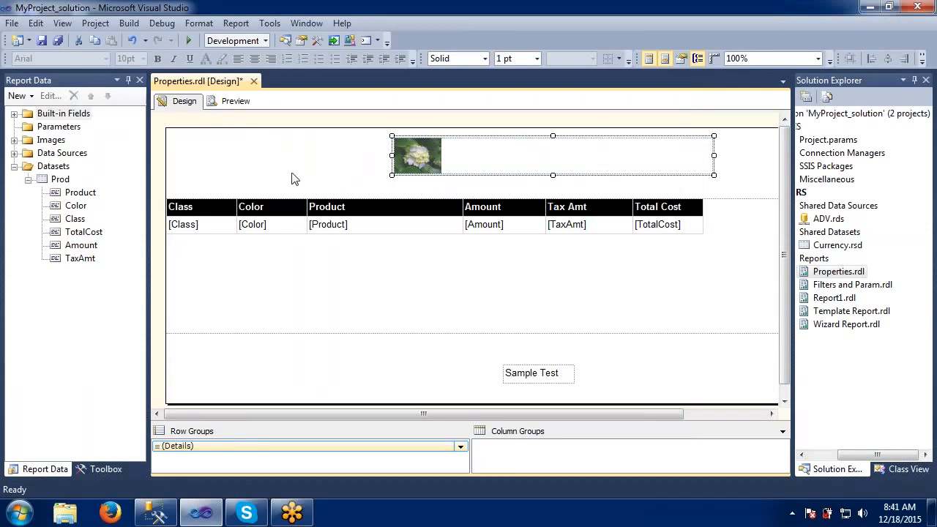
pyautogui.click(288, 178)
# Step: Preview the report and check the header image and the footer text on the first page
pyautogui.click(246, 106)
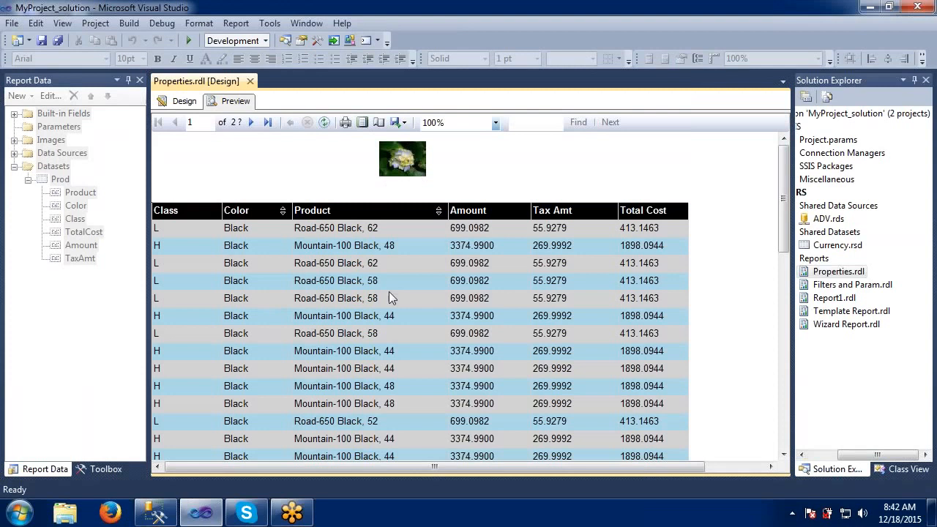
pyautogui.moveTo(786, 193); pyautogui.dragTo(783, 439)
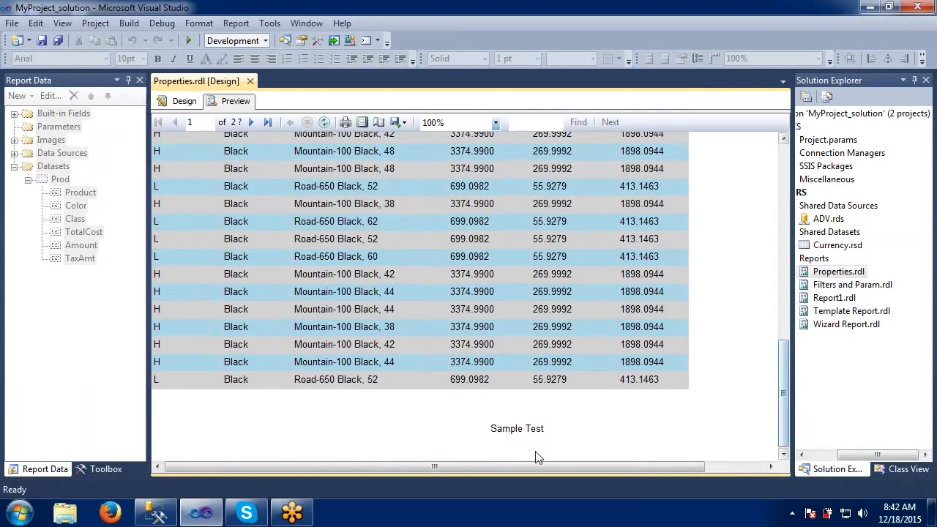
pyautogui.moveTo(787, 404); pyautogui.dragTo(787, 183)
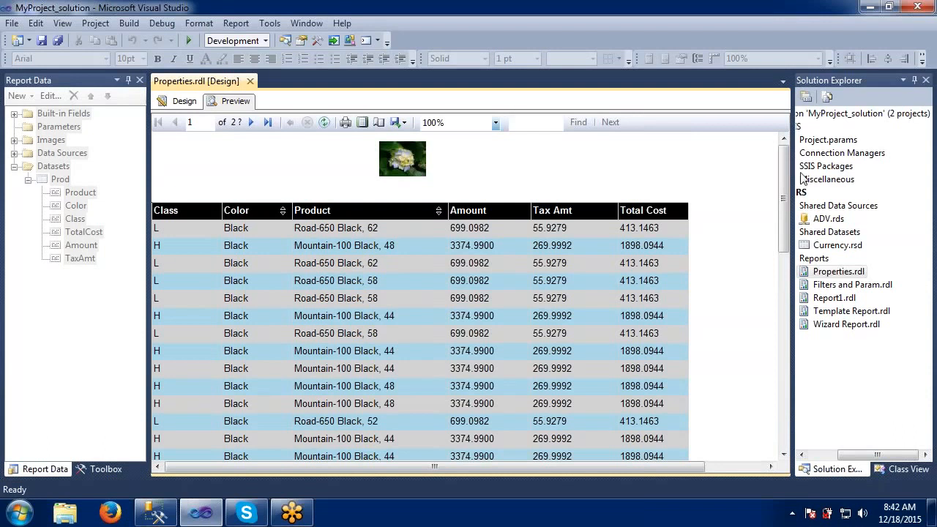
pyautogui.moveTo(783, 174)
pyautogui.mouseDown()
pyautogui.moveTo(792, 445)
pyautogui.moveTo(784, 157)
pyautogui.mouseUp()
# Step: Return to the report design and examine the tablix's general properties for page breaks, row headers and column headers
pyautogui.click(180, 100)
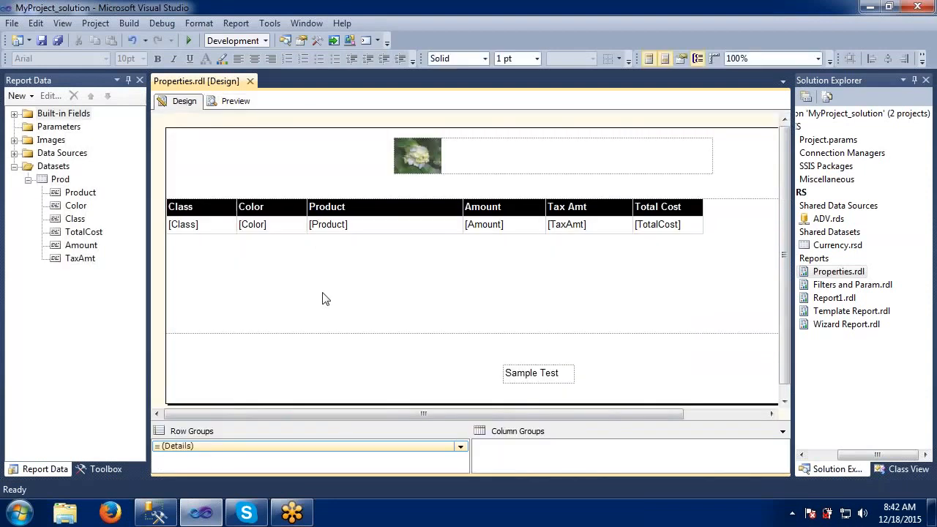
pyautogui.click(204, 203)
pyautogui.click(197, 182)
pyautogui.click(197, 202)
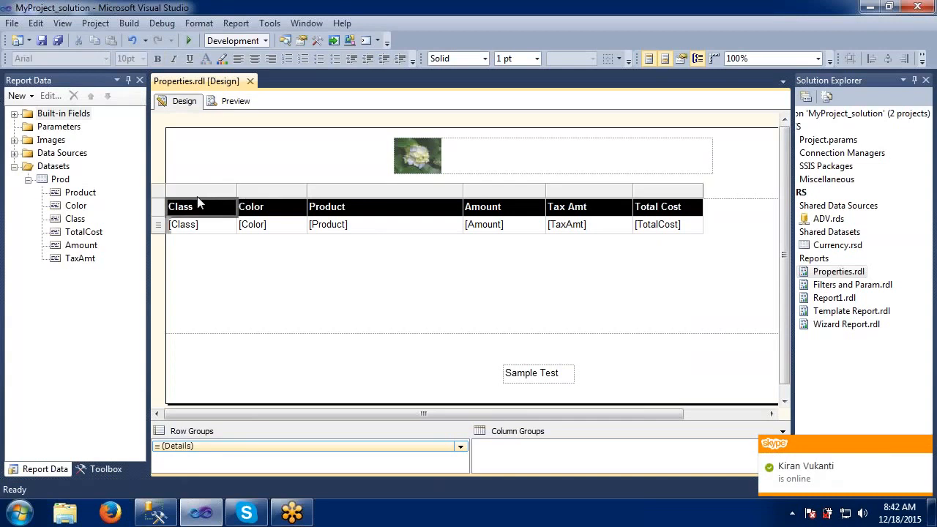
pyautogui.rightClick(197, 194)
pyautogui.click(239, 252)
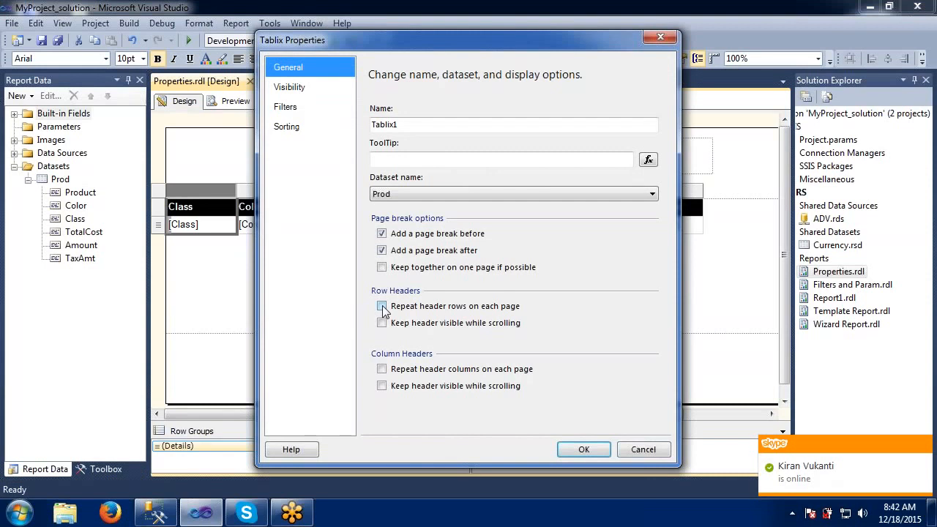
pyautogui.click(382, 307)
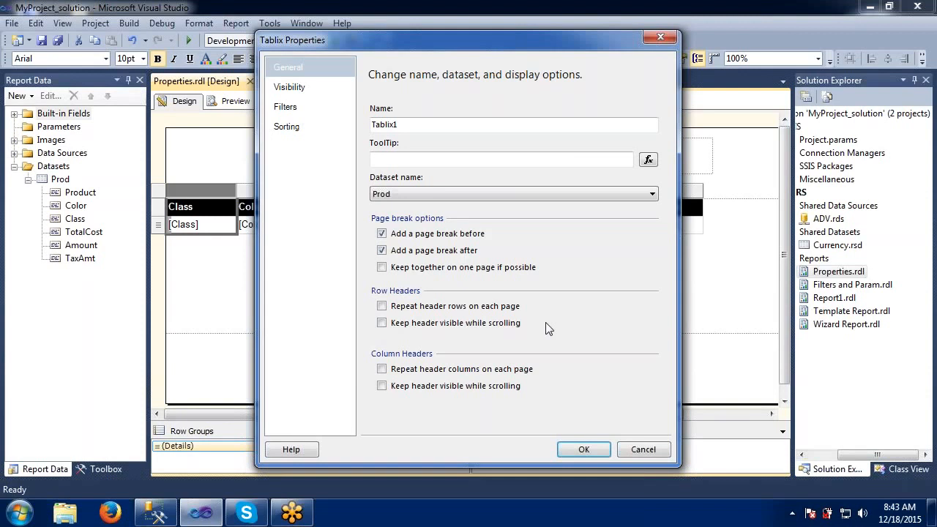
# Step: Look through the tablix's visibility, filter and sorting settings, return to the general ones and close the properties without applying anything
pyautogui.click(273, 89)
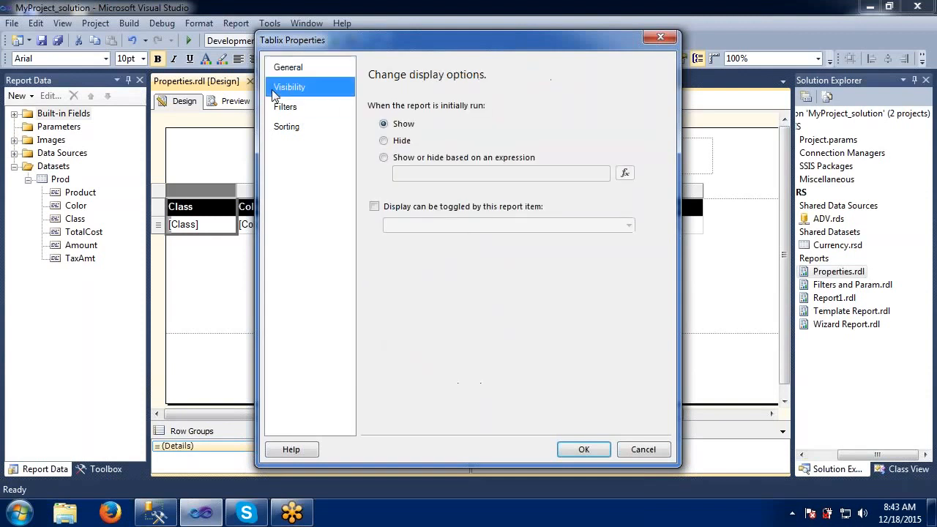
pyautogui.click(283, 107)
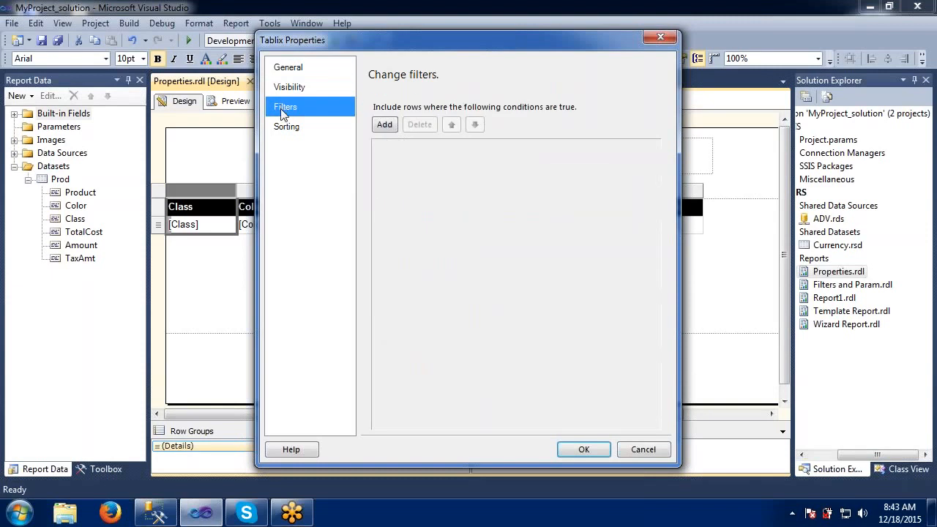
pyautogui.click(285, 132)
pyautogui.click(289, 68)
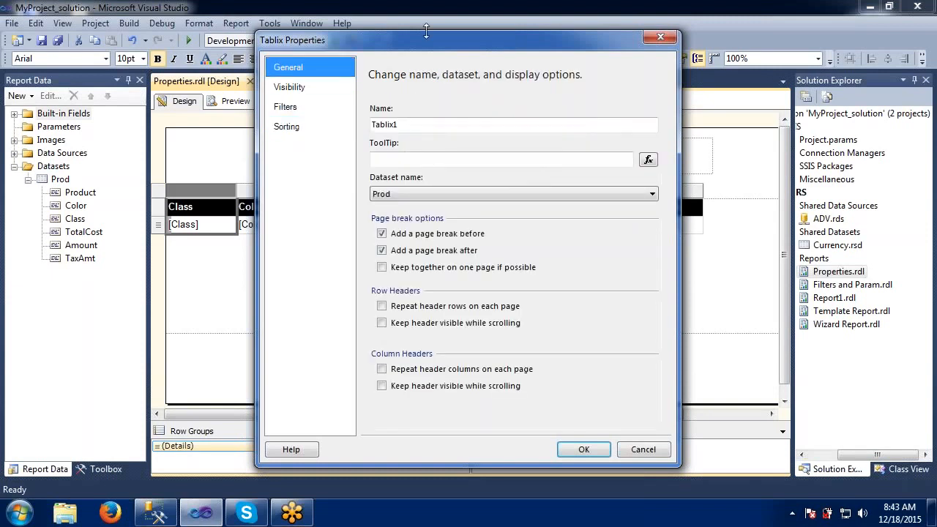
pyautogui.moveTo(428, 41); pyautogui.dragTo(380, 58)
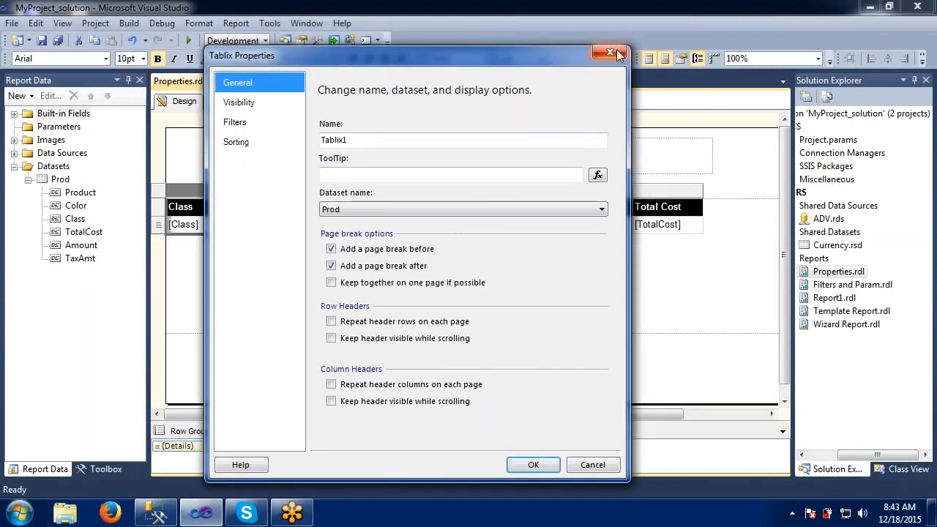
pyautogui.click(617, 55)
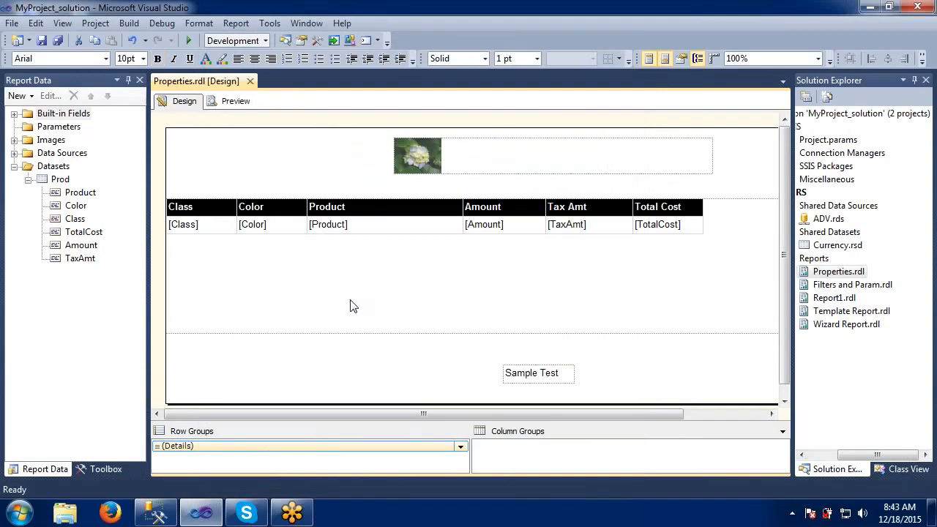
pyautogui.click(722, 99)
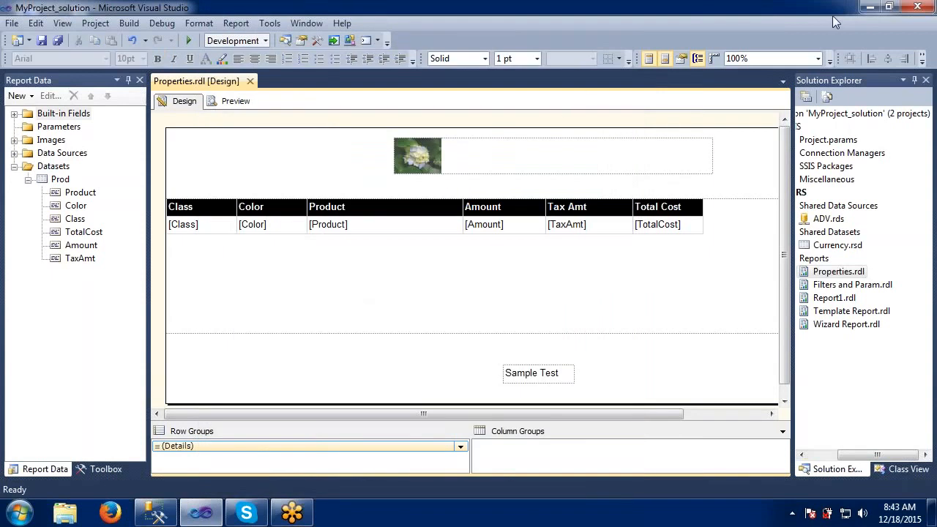